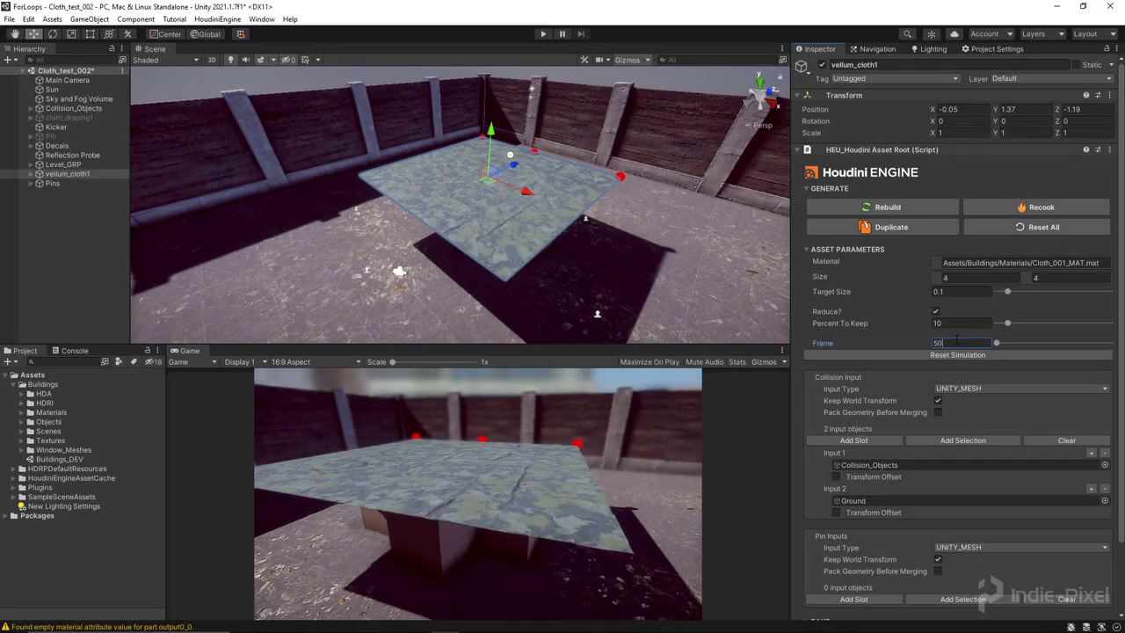
# Step: Set the cloth simulation's frame to 50 and the cloth's size to 10 by 10
pyautogui.press('Return')
pyautogui.keyDown('alt'); pyautogui.moveTo(457, 220); pyautogui.dragTo(324, 222); pyautogui.keyUp('alt')
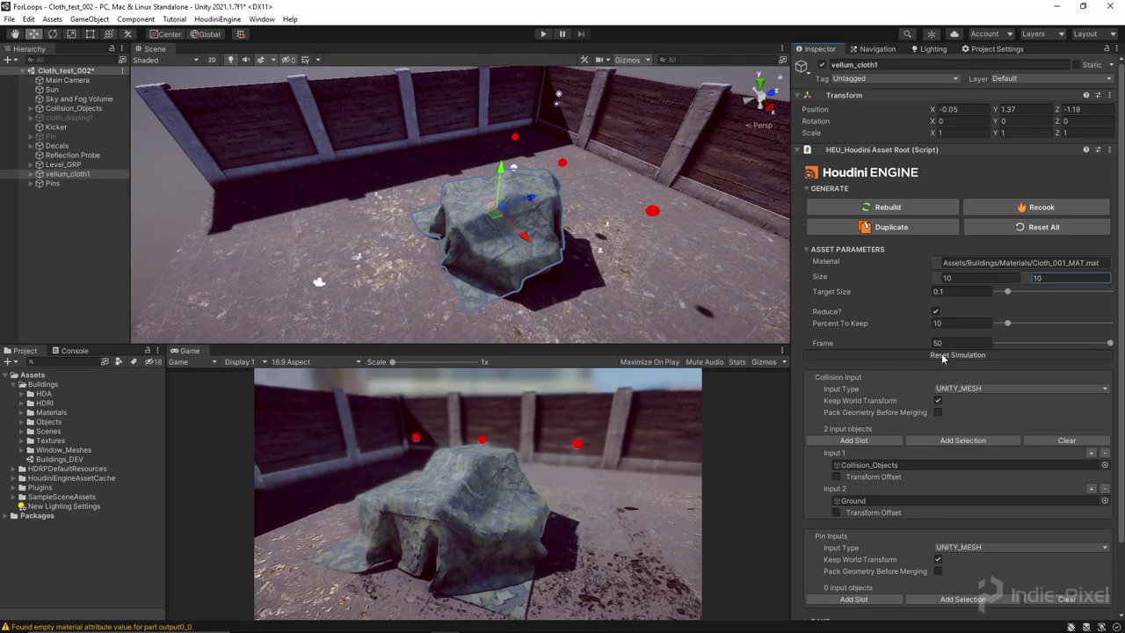
pyautogui.press('Return')
pyautogui.keyDown('alt'); pyautogui.moveTo(599, 257); pyautogui.dragTo(483, 292); pyautogui.keyUp('alt')
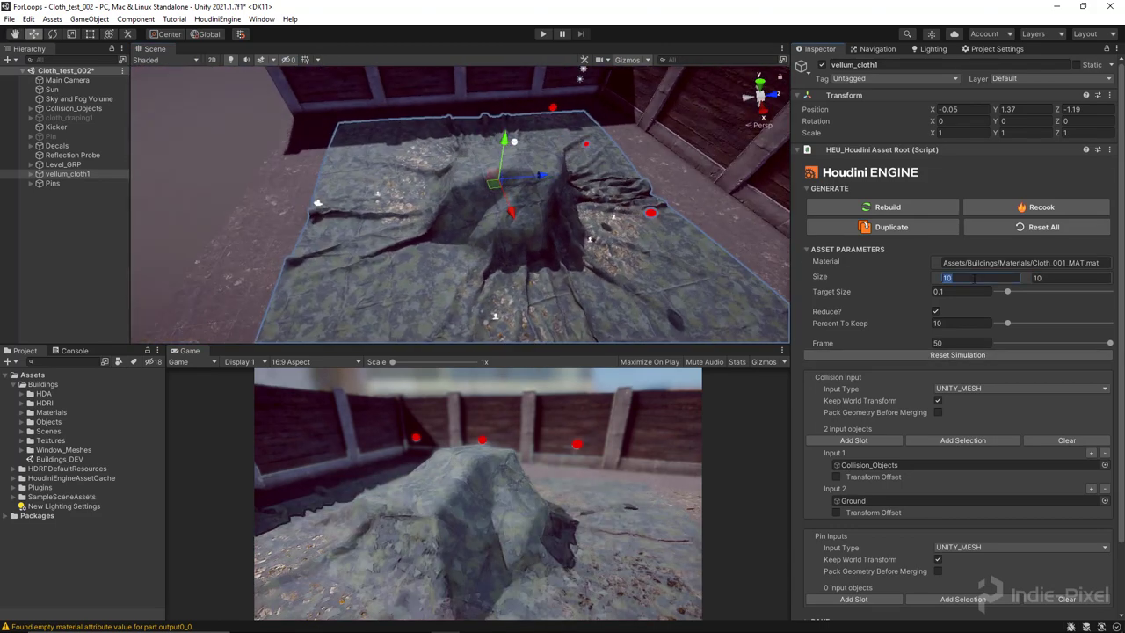
# Step: Set the cloth's size to 4 by 4 and reset the simulation
pyautogui.write('4')
pyautogui.press('Tab')
pyautogui.write('4')
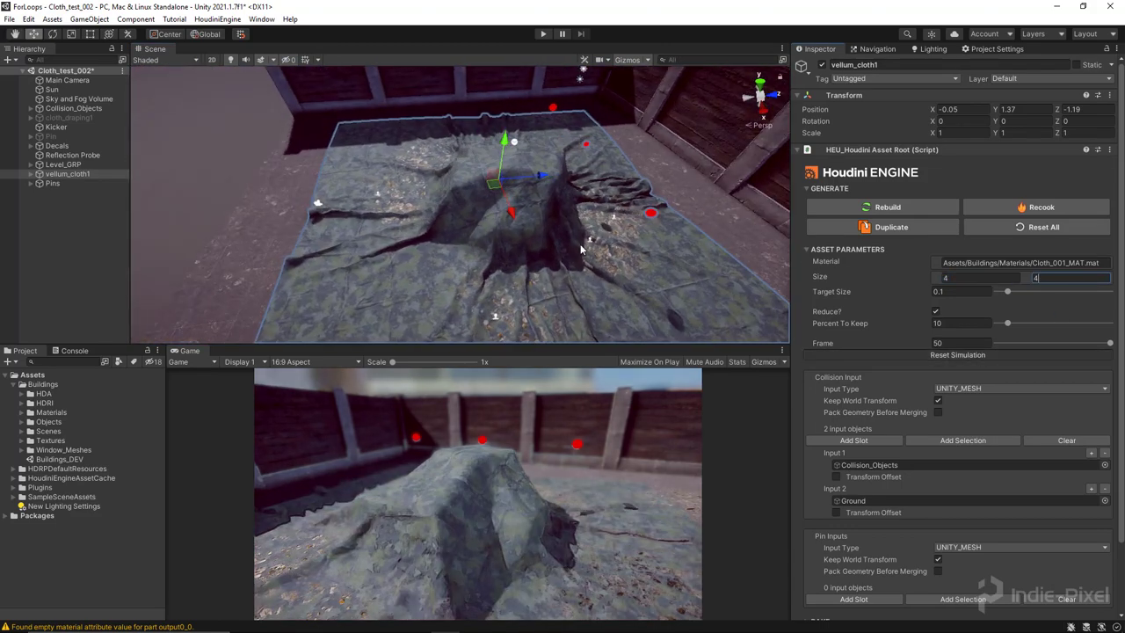
pyautogui.click(948, 355)
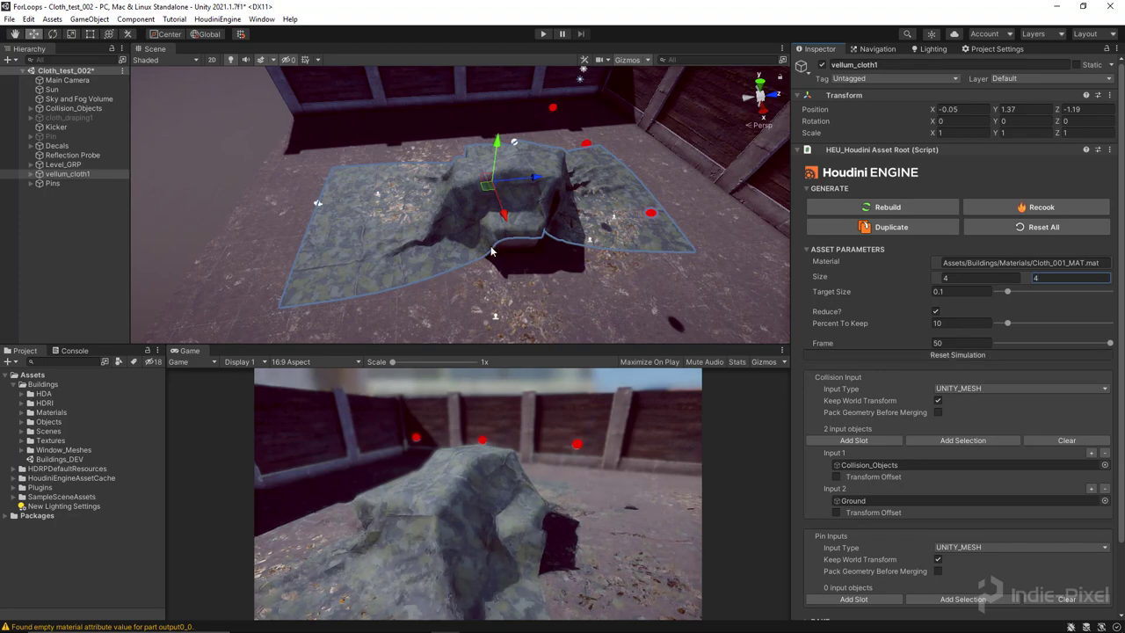
# Step: Set the cloth's target size to 0.02
pyautogui.keyDown('alt'); pyautogui.moveTo(633, 198); pyautogui.dragTo(716, 194); pyautogui.keyUp('alt')
pyautogui.click(961, 291)
pyautogui.write('0.02')
pyautogui.press('Return')
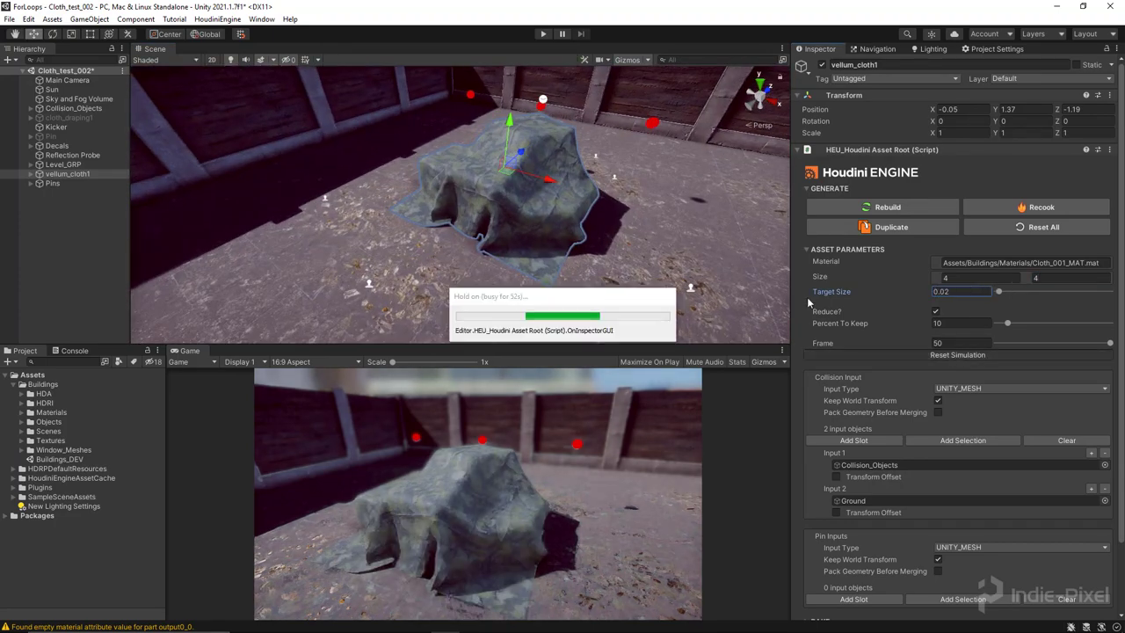
pyautogui.moveTo(549, 276)
pyautogui.keyDown('alt'); pyautogui.mouseDown()
pyautogui.moveTo(622, 266)
pyautogui.moveTo(276, 290)
pyautogui.mouseUp(); pyautogui.keyUp('alt')
# Step: Change the scene view's shading mode and set the cloth's Percent To Keep to 2
pyautogui.click(165, 59)
pyautogui.click(188, 102)
pyautogui.moveTo(563, 248)
pyautogui.keyDown('alt'); pyautogui.mouseDown()
pyautogui.moveTo(596, 244)
pyautogui.moveTo(962, 329)
pyautogui.mouseUp(); pyautogui.keyUp('alt')
pyautogui.click(961, 324)
pyautogui.write('2')
pyautogui.keyDown('alt'); pyautogui.moveTo(580, 263); pyautogui.dragTo(493, 228); pyautogui.keyUp('alt')
# Step: Set the cloth's Percent To Keep to 10 and return the scene view to Shaded mode
pyautogui.click(962, 323)
pyautogui.write('10')
pyautogui.press('Return')
pyautogui.click(165, 59)
pyautogui.click(181, 83)
# Step: Add the Pins object as the cloth's pin input and inspect the pinned cloth
pyautogui.keyDown('alt'); pyautogui.moveTo(271, 234); pyautogui.dragTo(668, 264); pyautogui.keyUp('alt')
pyautogui.scroll(-3, 1033, 443)
pyautogui.click(964, 520)
pyautogui.click(793, 268)
pyautogui.click(829, 454)
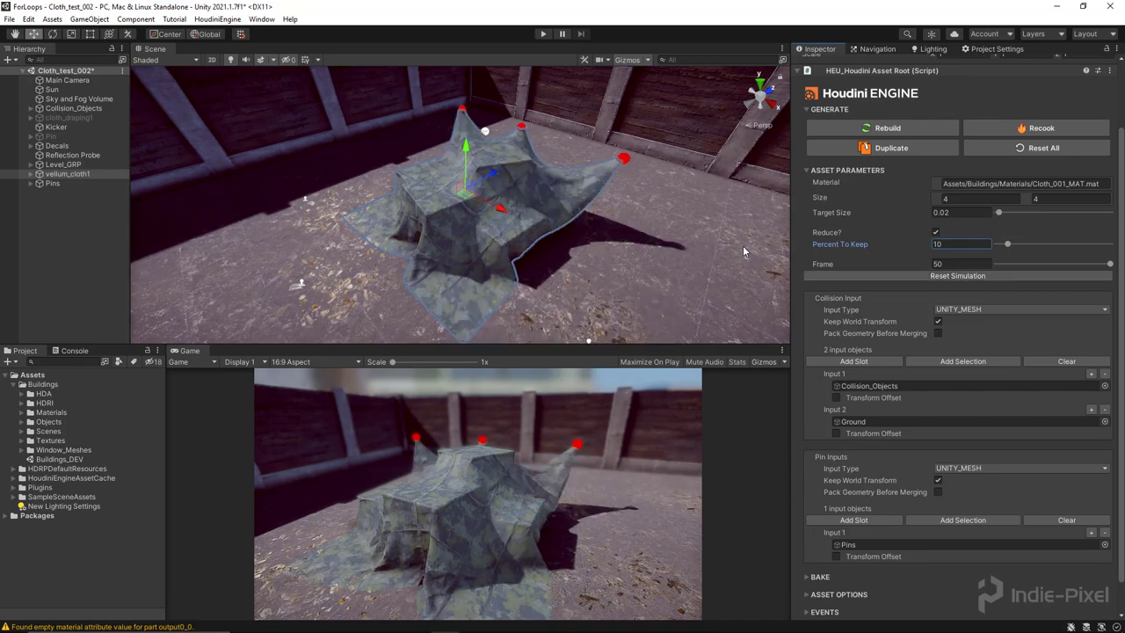
pyautogui.press('f')
pyautogui.keyDown('alt'); pyautogui.moveTo(457, 202); pyautogui.dragTo(668, 211); pyautogui.keyUp('alt')
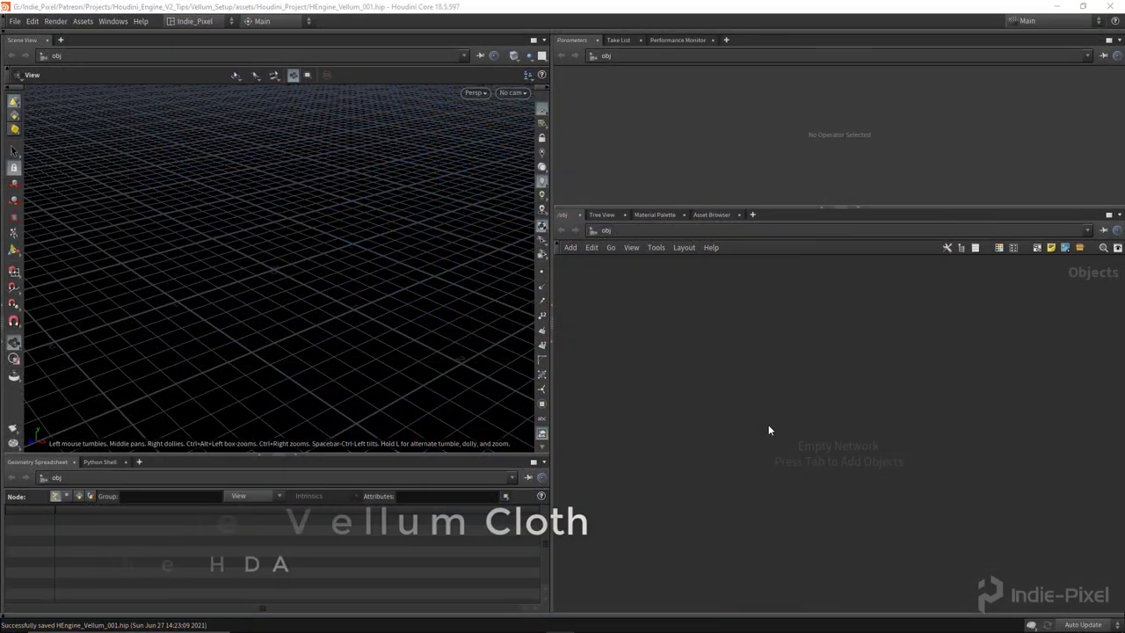
# Step: In Houdini, create a Geometry node in the empty object network and rename it ip_vellum_cloth
pyautogui.press('Tab')
pyautogui.write('geo')
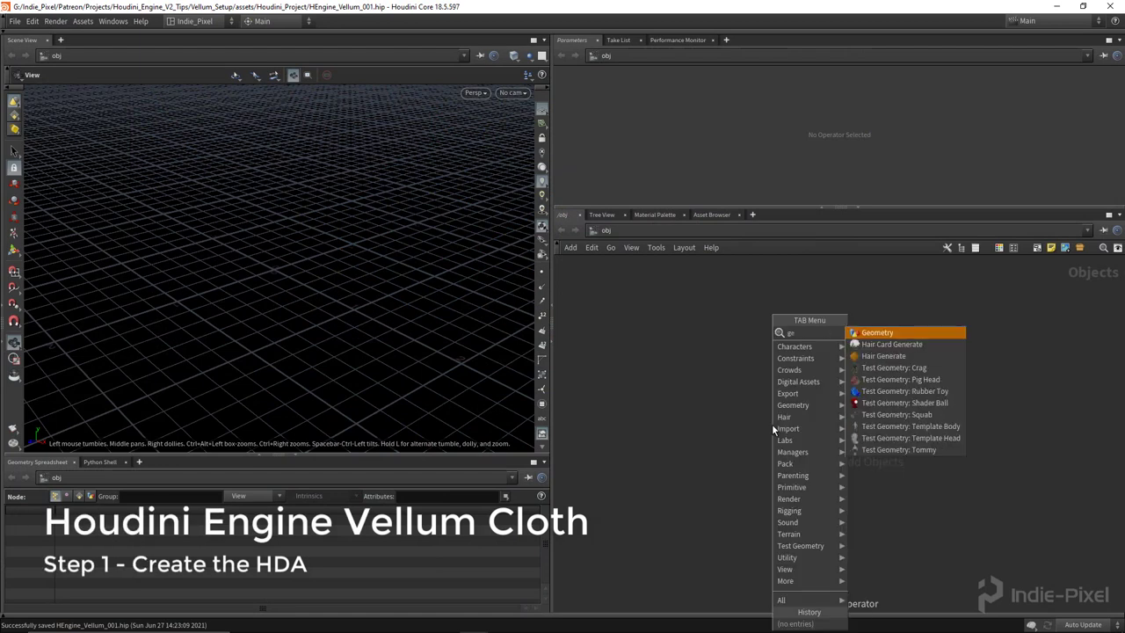
pyautogui.press('Return')
pyautogui.click(772, 424)
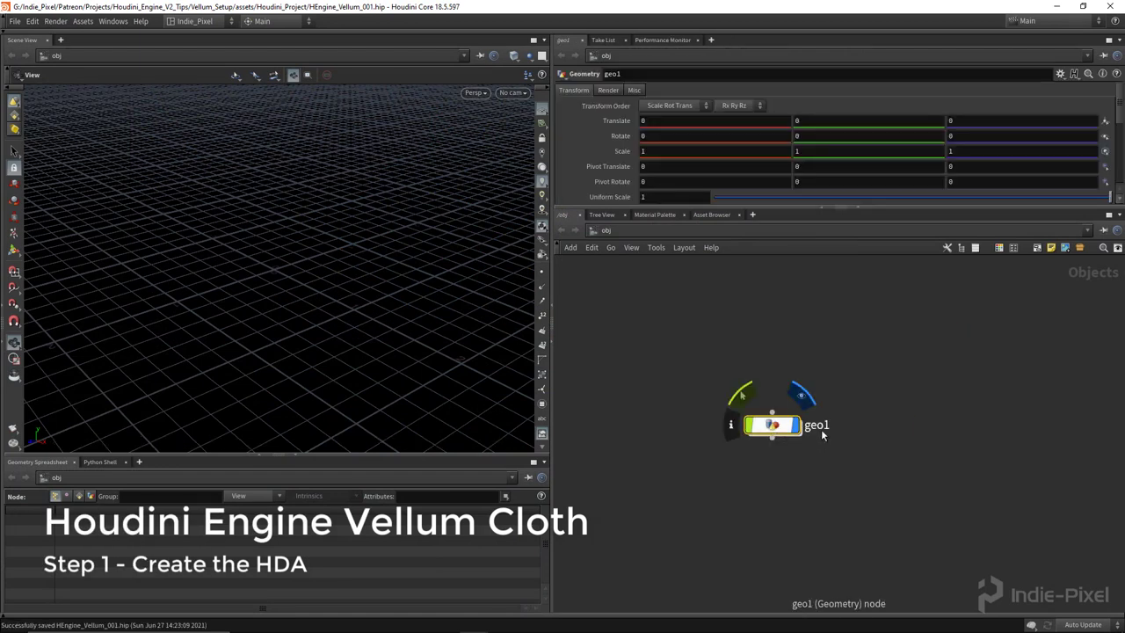
pyautogui.doubleClick(811, 426)
pyautogui.write('ip_')
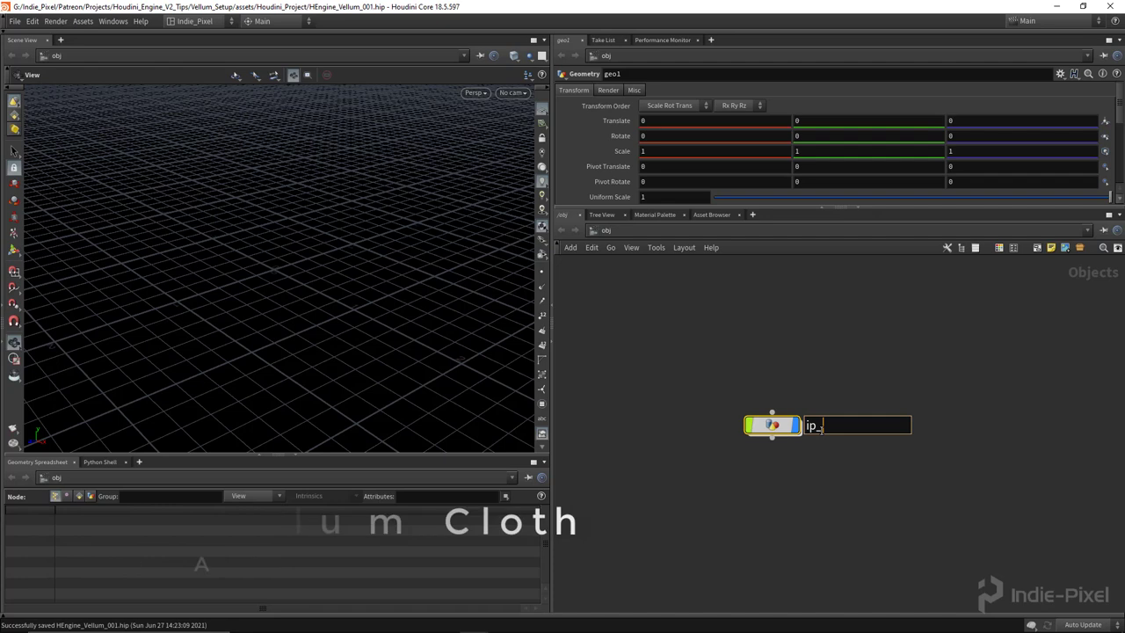
pyautogui.write('vellum_cloth')
pyautogui.press('Return')
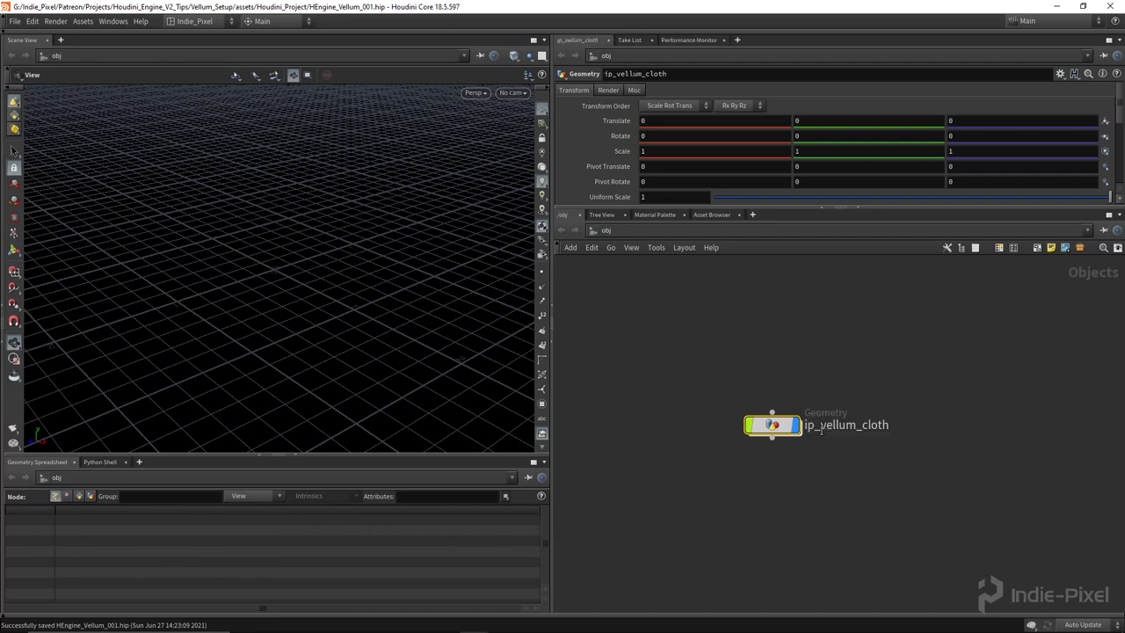
# Step: Start a new digital asset from the ip_vellum_cloth node with the operator name ip::vellum_cloth::1.0
pyautogui.rightClick(771, 425)
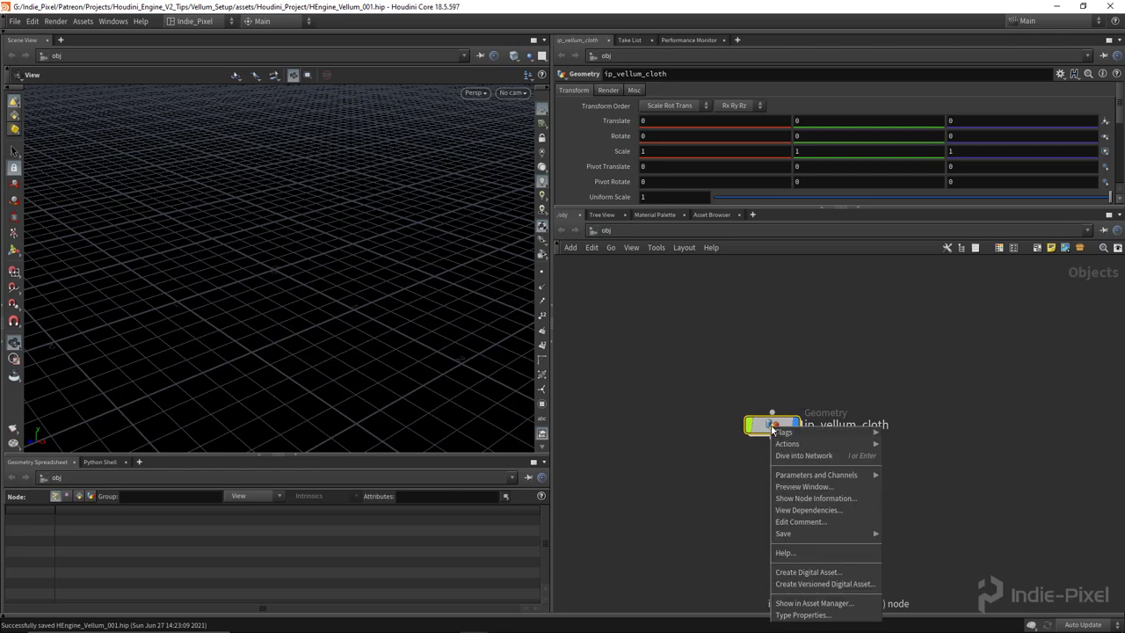
pyautogui.click(803, 572)
pyautogui.moveTo(760, 525); pyautogui.dragTo(470, 403)
pyautogui.press('BackSpace')
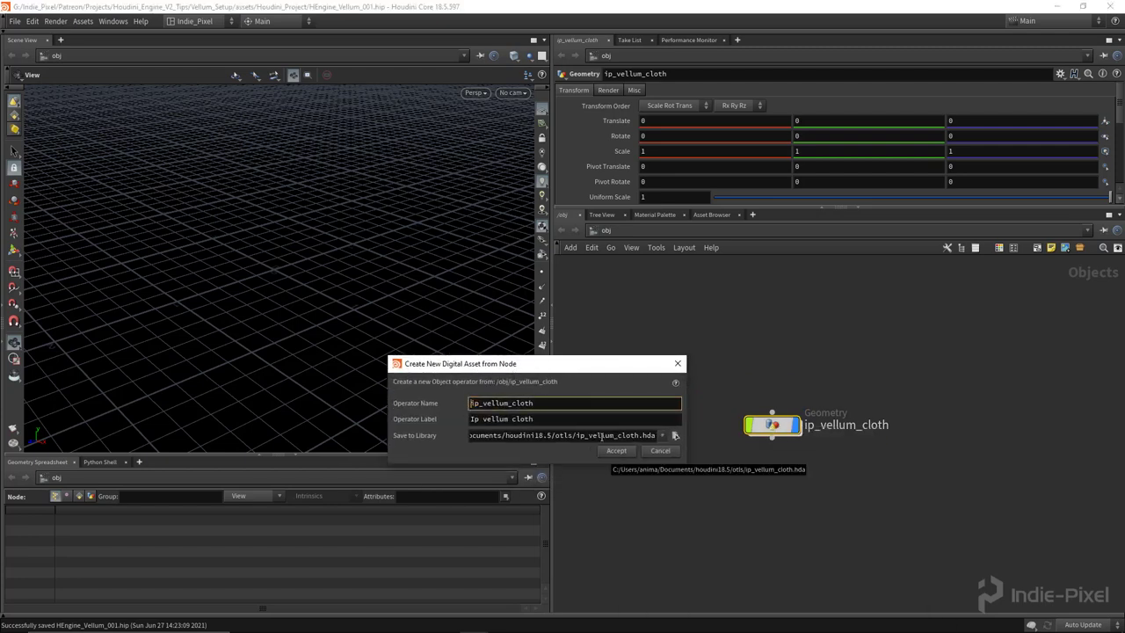
pyautogui.press('BackSpace')
pyautogui.write('::')
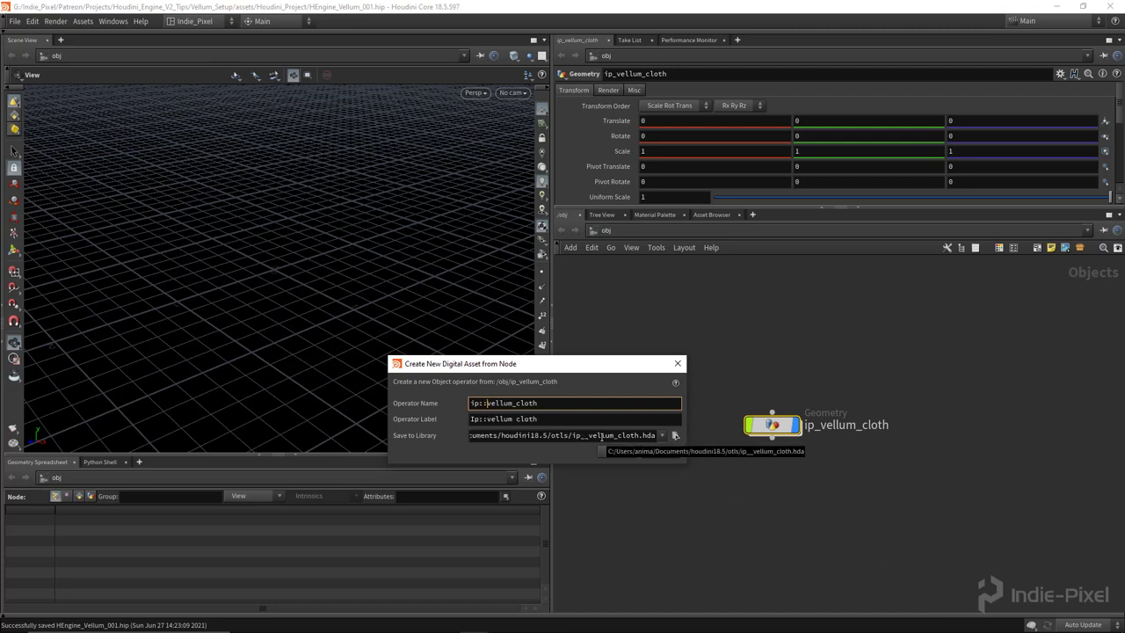
pyautogui.write('::1.0')
pyautogui.press('Return')
# Step: Edit the digital asset's operator label to Ip Vellum Cloth 1.0
pyautogui.click(609, 420)
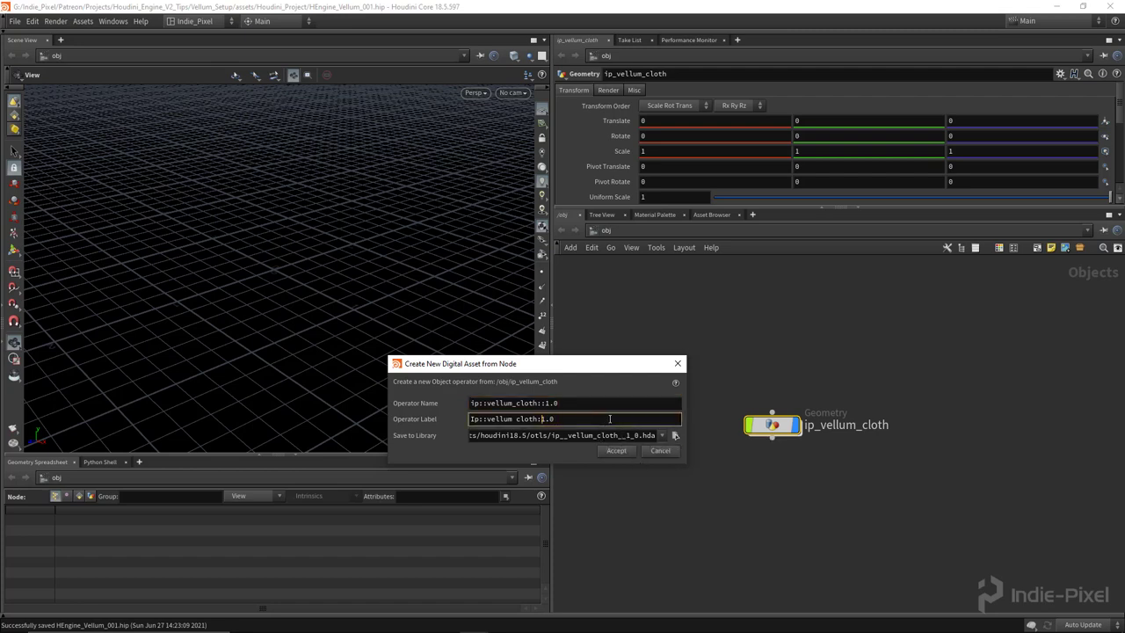
pyautogui.press('BackSpace')
pyautogui.write('C')
pyautogui.press('BackSpace')
pyautogui.write('V')
pyautogui.press('Left')
pyautogui.press('BackSpace')
pyautogui.press('BackSpace')
# Step: Create the digital asset, saving its library file in a new hda folder under $HIP
pyautogui.click(675, 435)
pyautogui.click(486, 463)
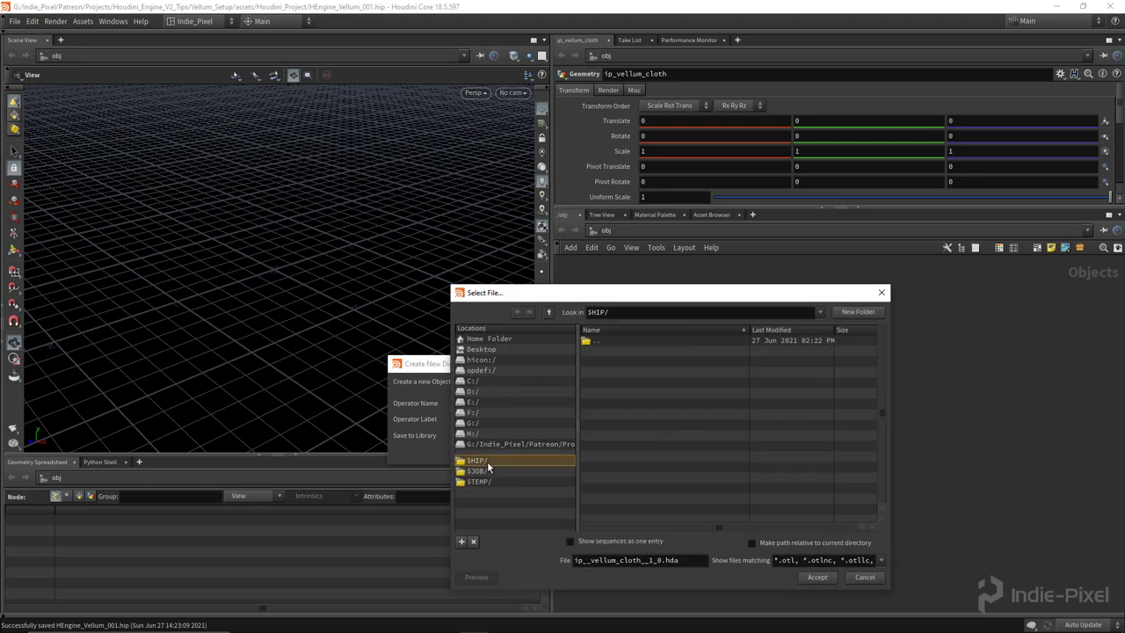
pyautogui.moveTo(683, 293); pyautogui.dragTo(369, 196)
pyautogui.click(538, 214)
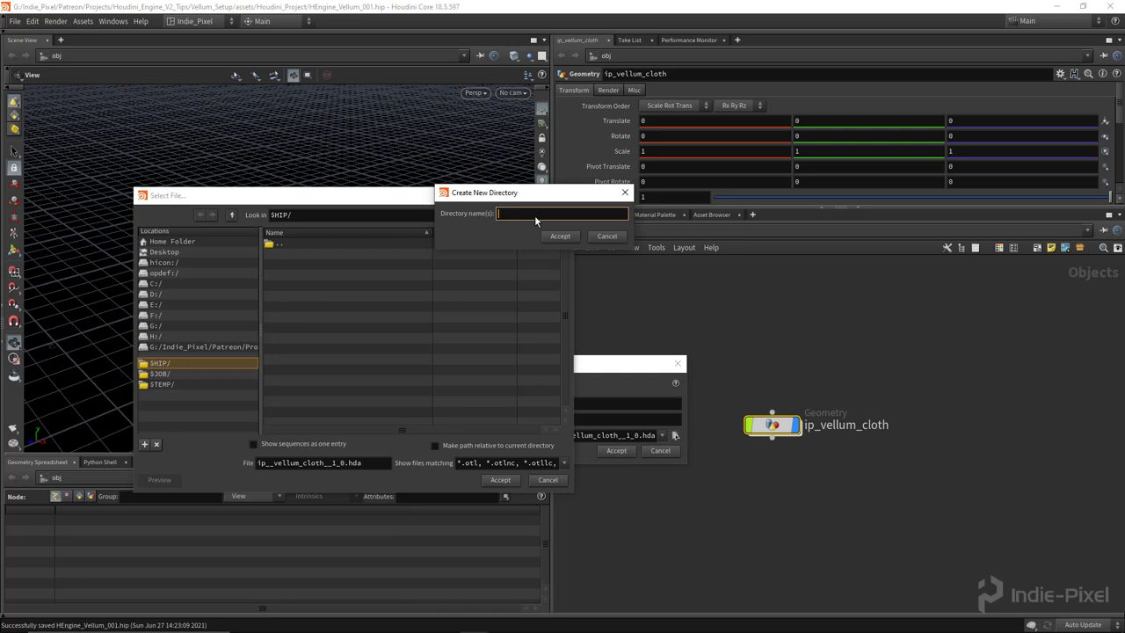
pyautogui.write('hda')
pyautogui.press('Return')
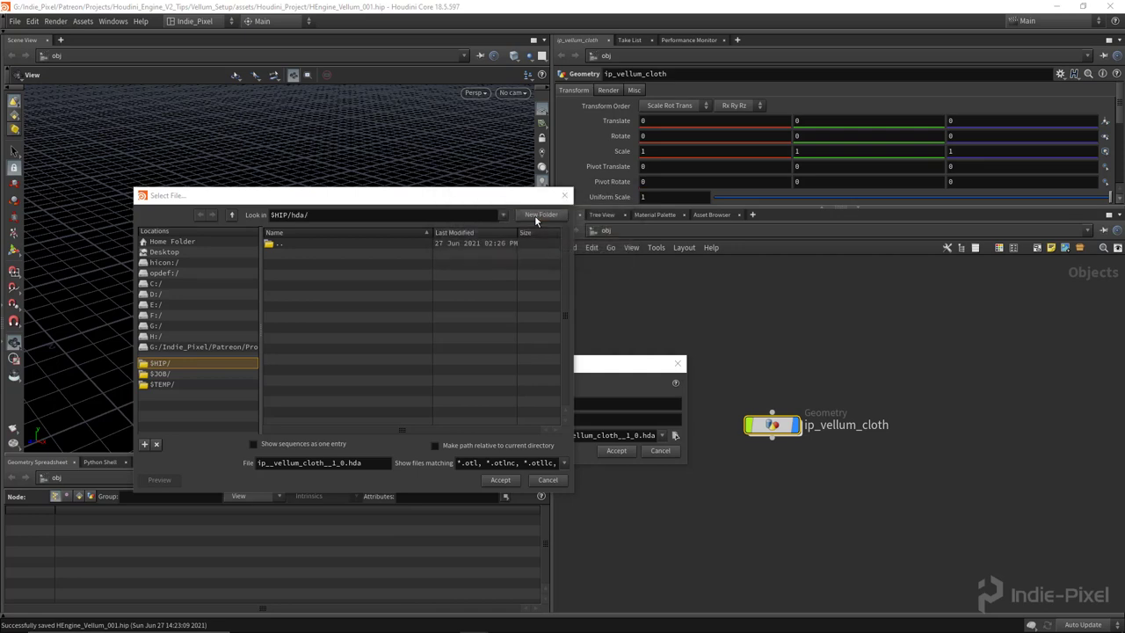
pyautogui.click(499, 480)
pyautogui.click(616, 451)
pyautogui.click(758, 494)
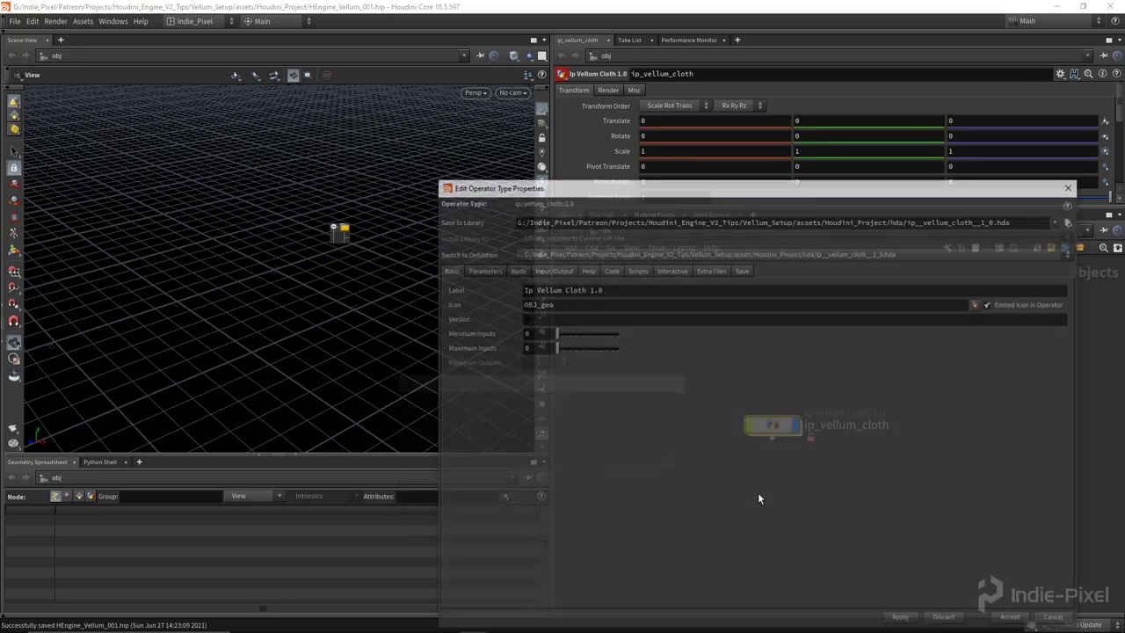
# Step: Set the version to 1.0 in the asset's type properties
pyautogui.moveTo(626, 197); pyautogui.dragTo(268, 99)
pyautogui.click(232, 221)
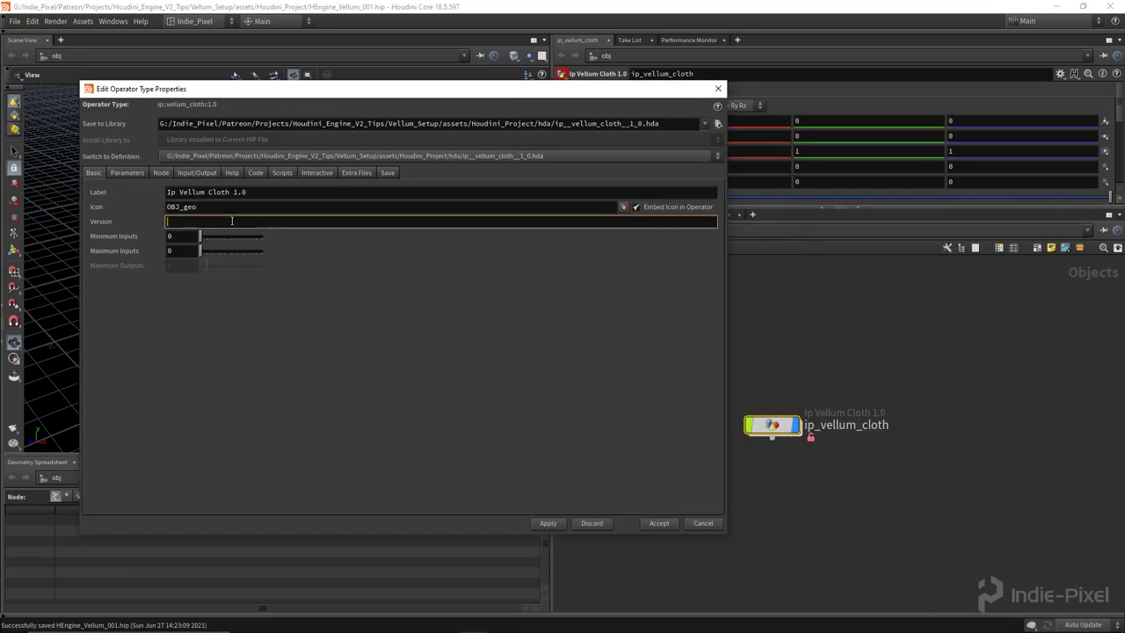
pyautogui.write('1.0')
pyautogui.press('Return')
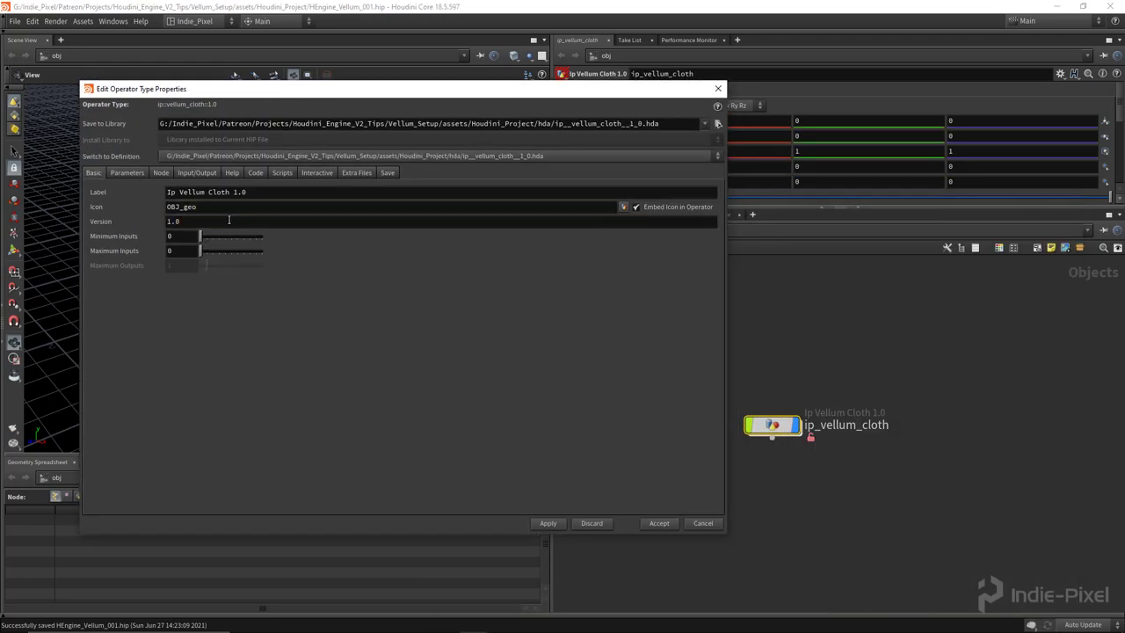
# Step: Make the asset's Transform, Render and Misc folders and the Renderable parameter invisible, accept the changes and save the node type
pyautogui.click(128, 173)
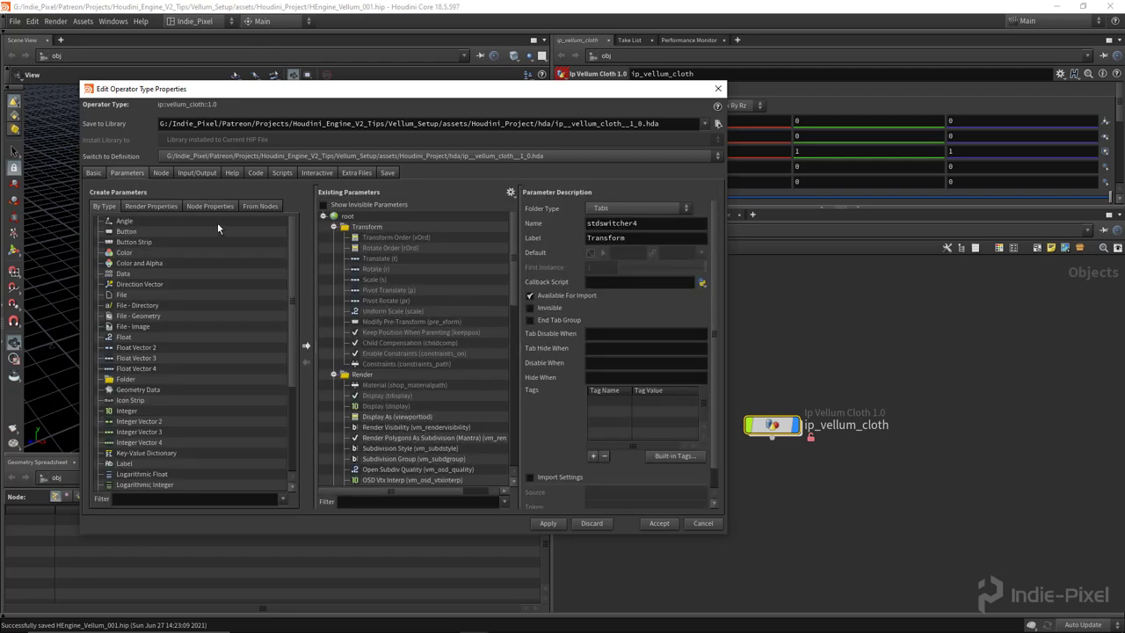
pyautogui.click(334, 227)
pyautogui.click(334, 237)
pyautogui.doubleClick(360, 227)
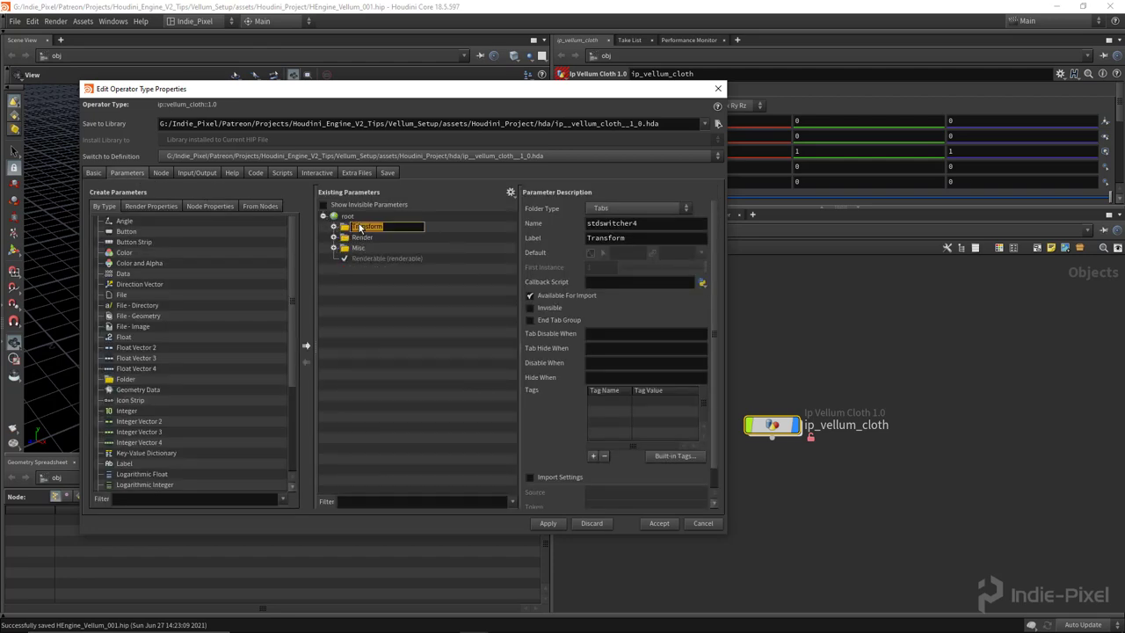
pyautogui.keyDown('shift'); pyautogui.click(366, 259); pyautogui.keyUp('shift')
pyautogui.click(550, 349)
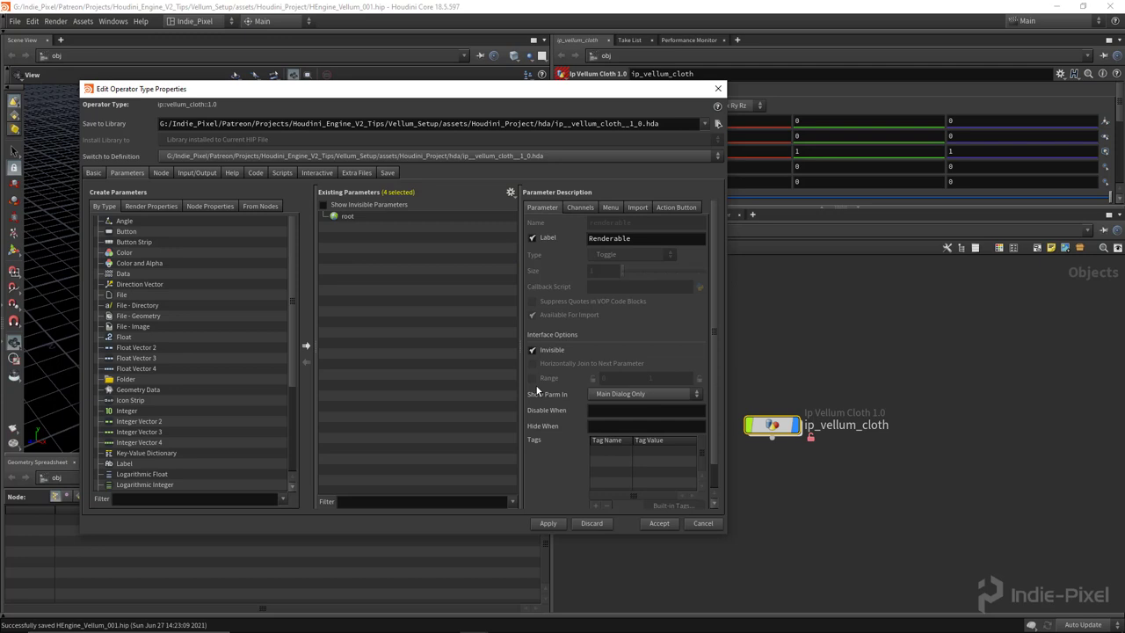
pyautogui.click(548, 523)
pyautogui.click(659, 523)
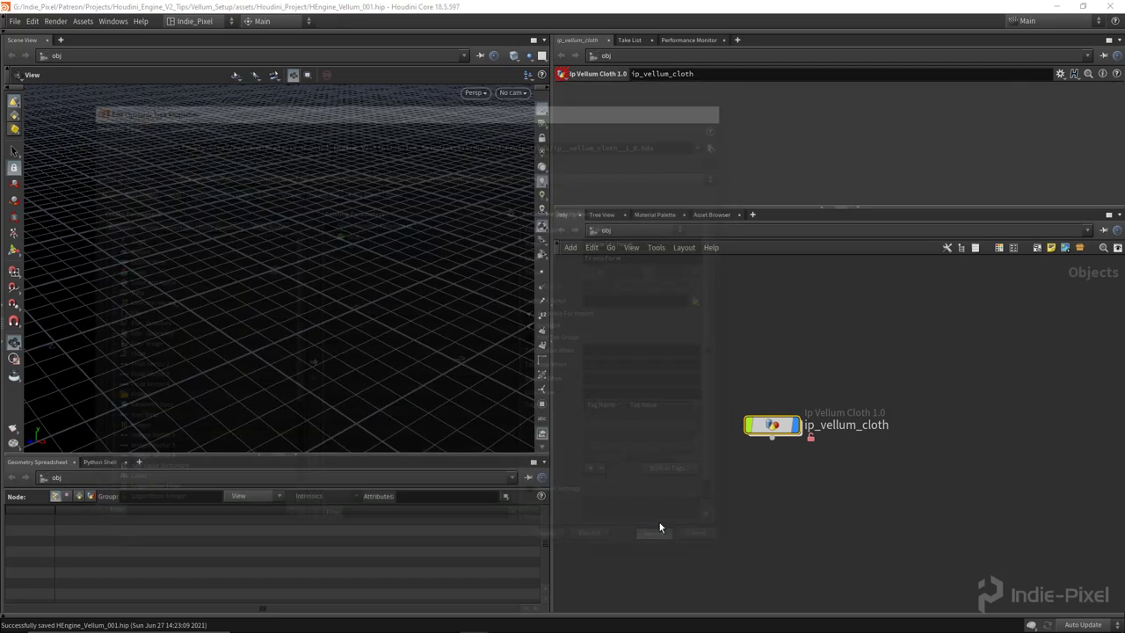
pyautogui.rightClick(763, 409)
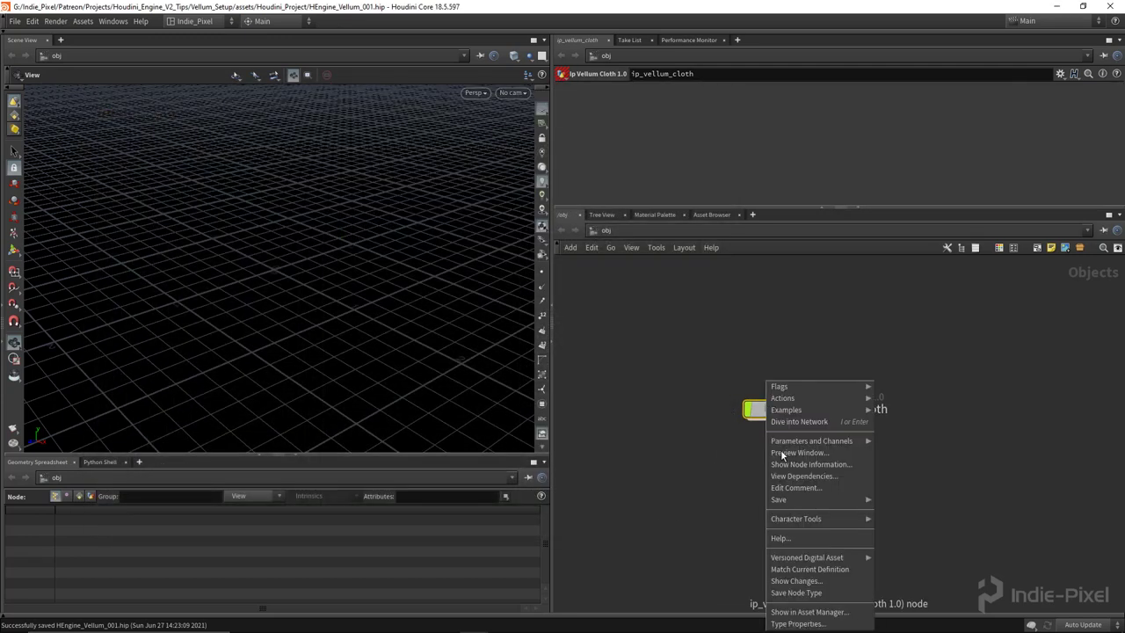
pyautogui.click(796, 592)
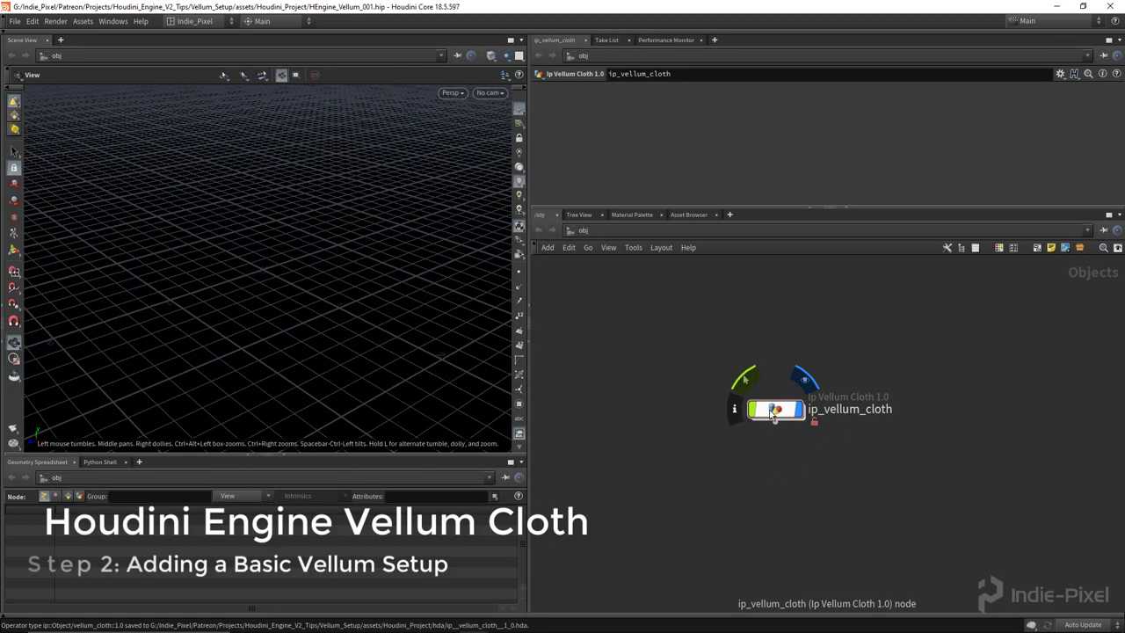
# Step: Add a Grid node inside the ip_vellum_cloth asset
pyautogui.doubleClick(776, 410)
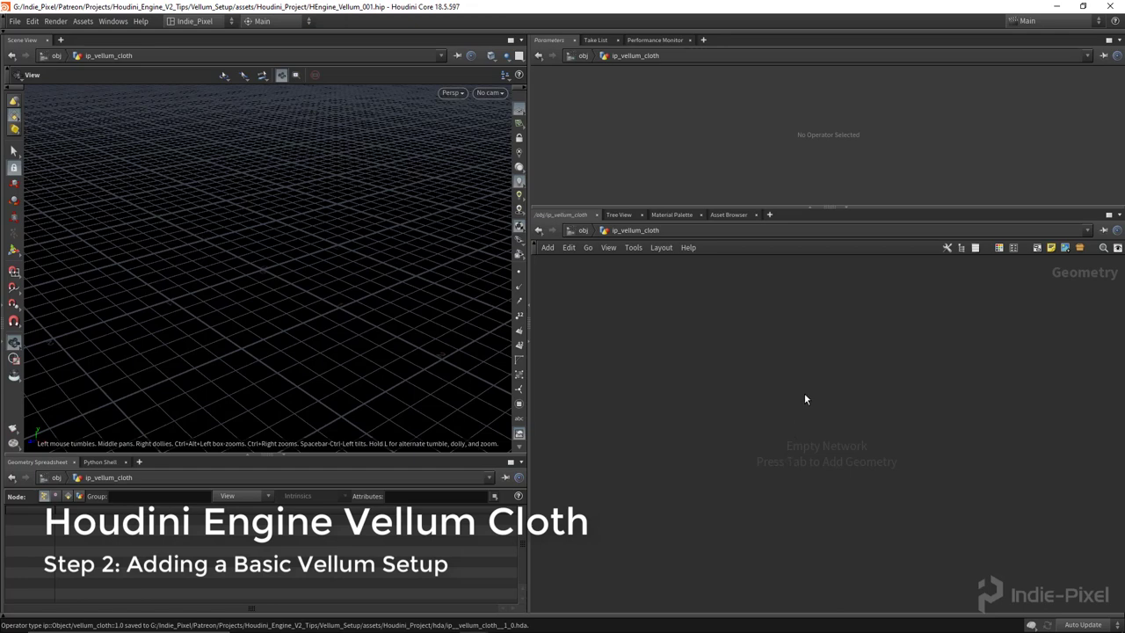
pyautogui.press('Tab')
pyautogui.press('Return')
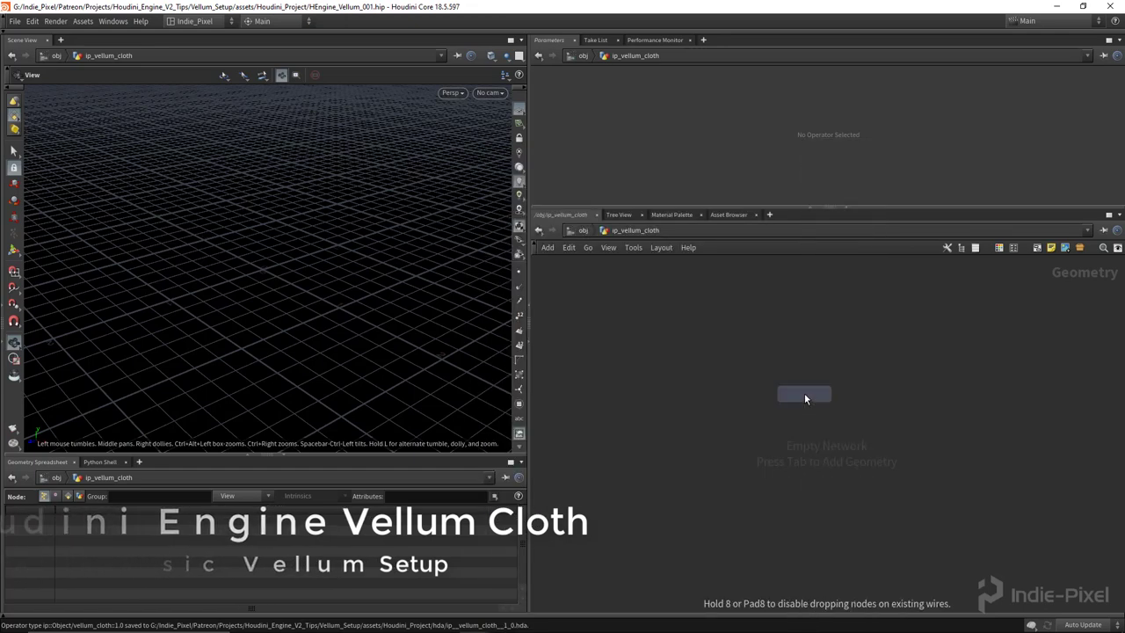
pyautogui.click(805, 396)
pyautogui.press('f')
pyautogui.moveTo(331, 280); pyautogui.dragTo(373, 294)
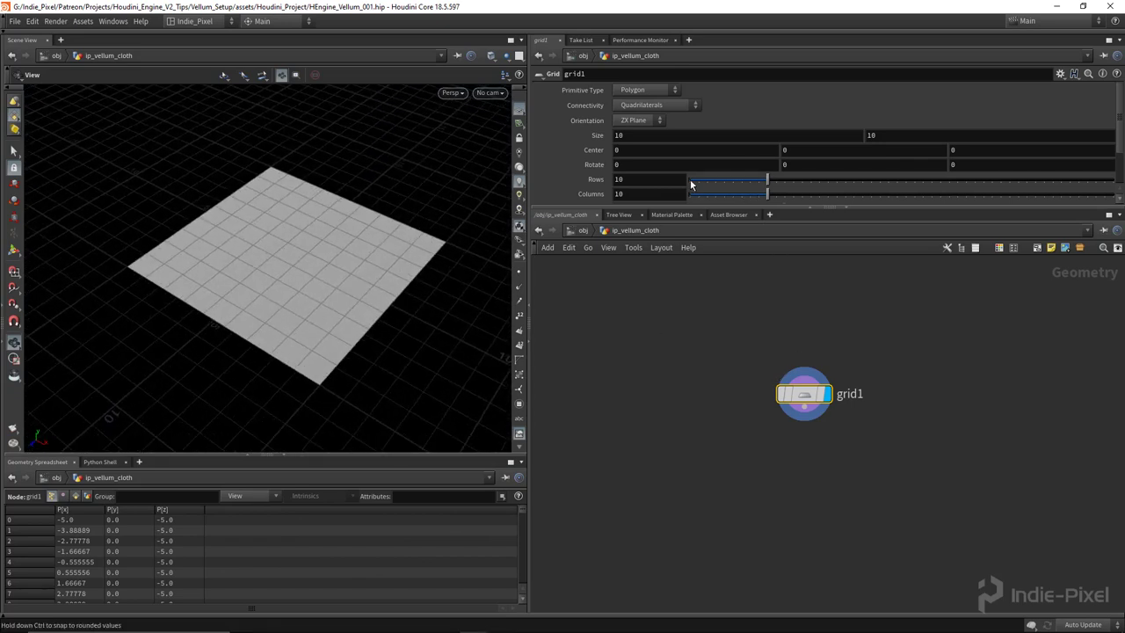
pyautogui.moveTo(794, 395)
pyautogui.moveTo(793, 395); pyautogui.dragTo(786, 389)
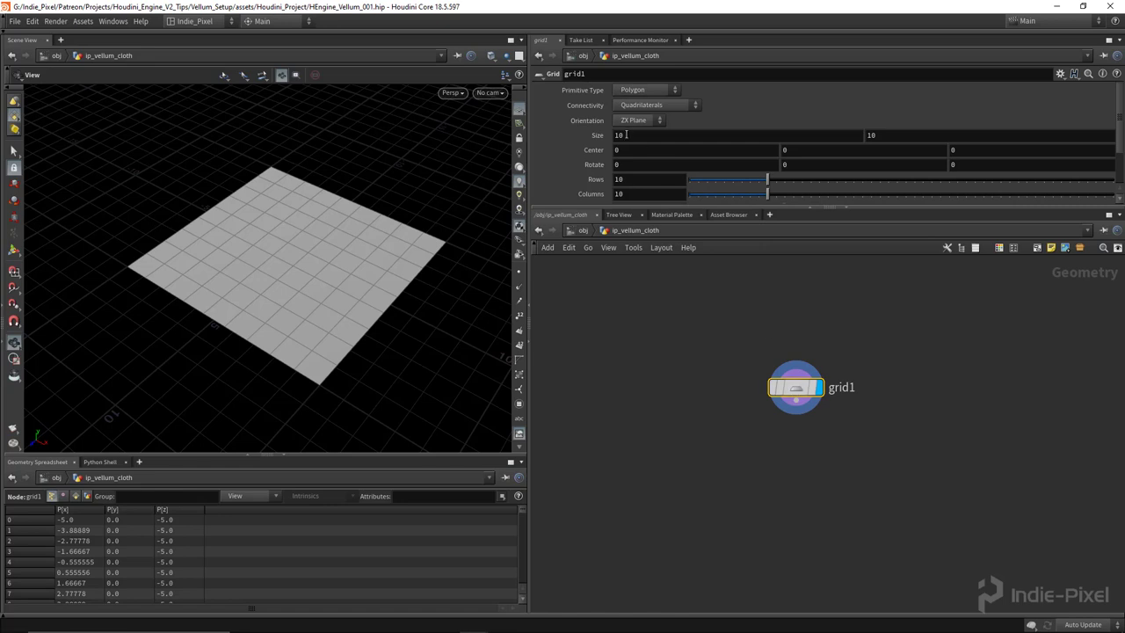
# Step: Open the asset's type properties and promote the grid's Size parameter to its existing parameters
pyautogui.rightClick(609, 233)
pyautogui.click(658, 526)
pyautogui.moveTo(590, 92); pyautogui.dragTo(596, 295)
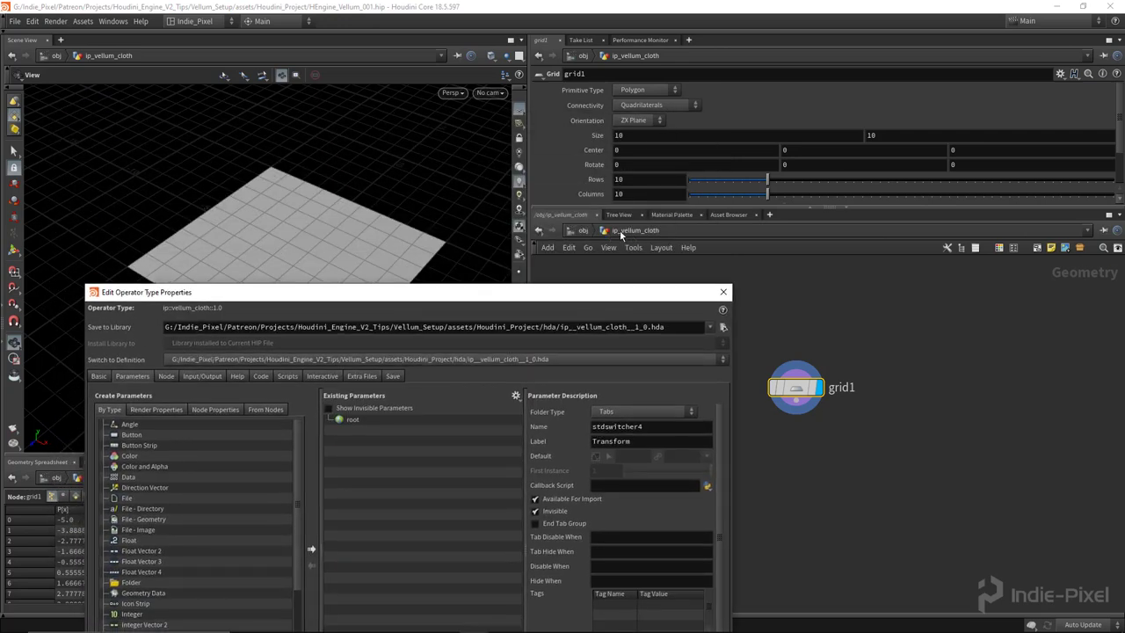
pyautogui.rightClick(620, 230)
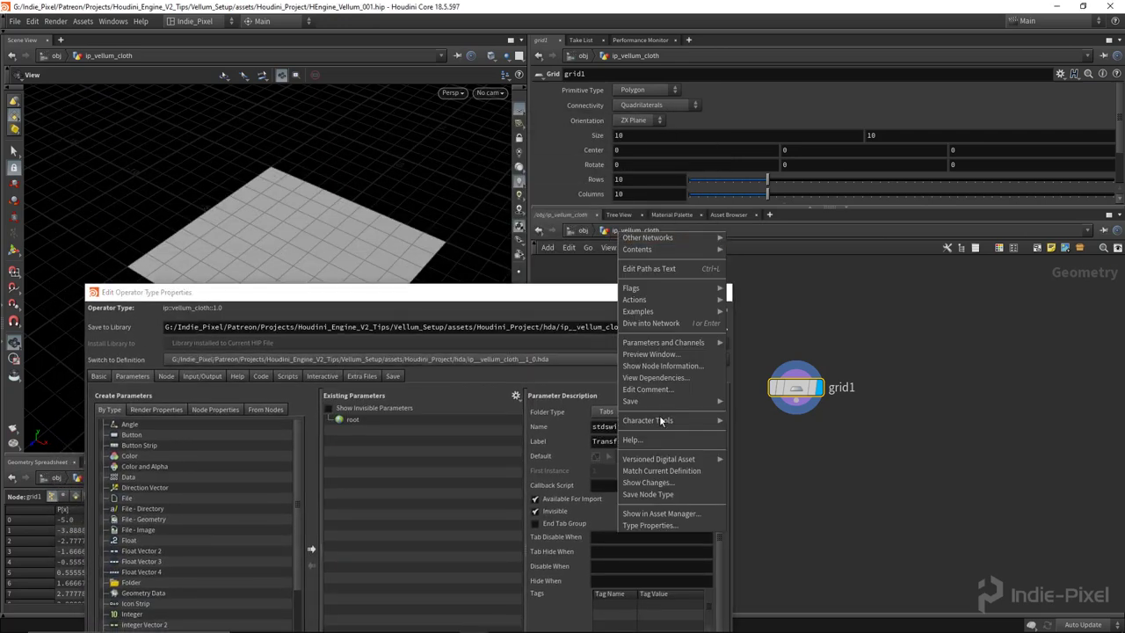
pyautogui.click(442, 290)
pyautogui.moveTo(444, 291); pyautogui.dragTo(421, 274)
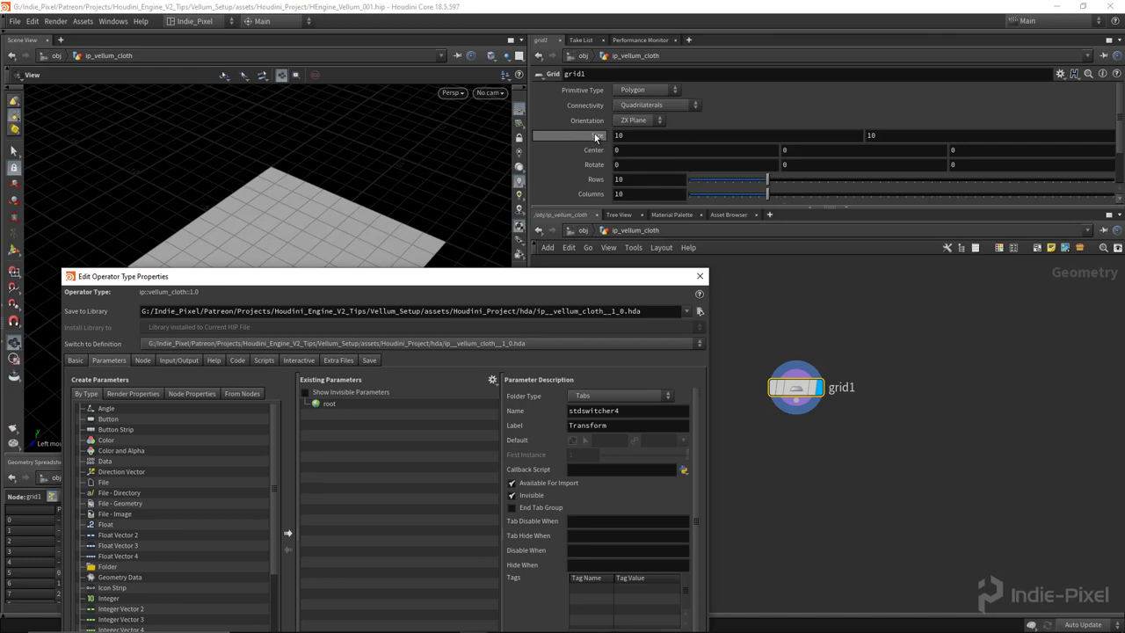
pyautogui.moveTo(593, 136); pyautogui.dragTo(369, 412)
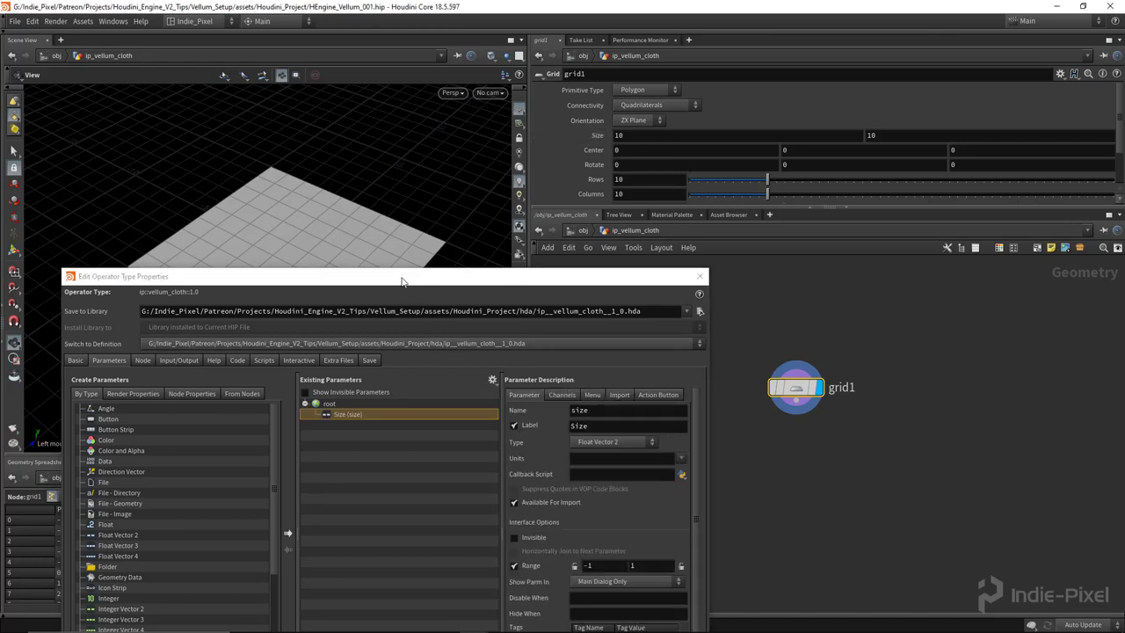
# Step: Set the Size parameter's range to 1–50 with the minimum locked, then accept the type property changes
pyautogui.moveTo(402, 281); pyautogui.dragTo(395, 139)
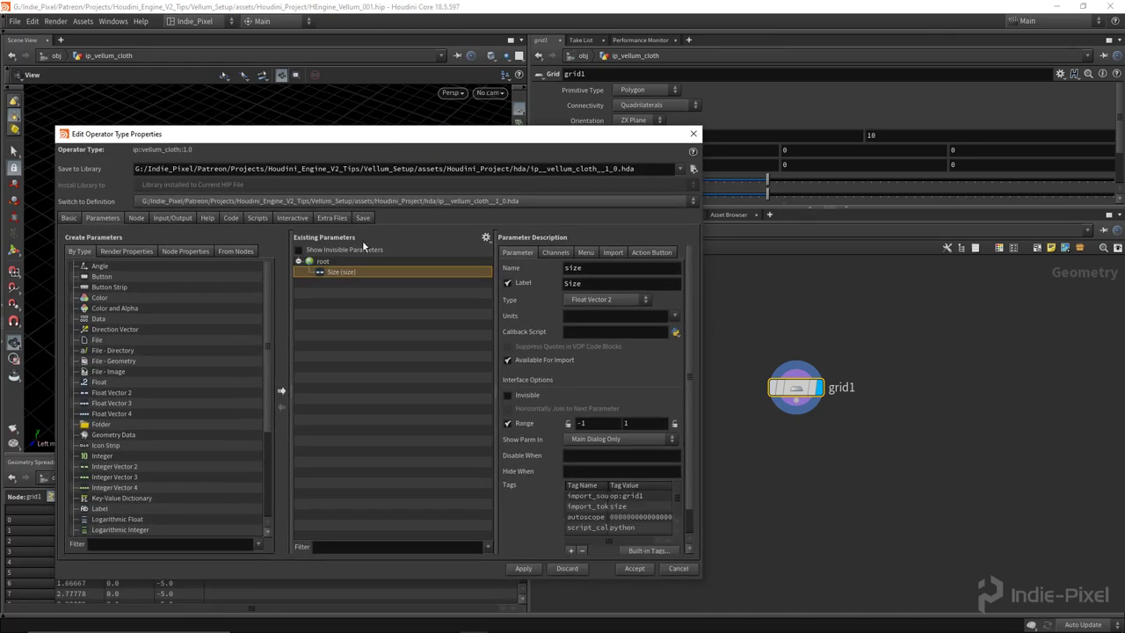
pyautogui.click(523, 569)
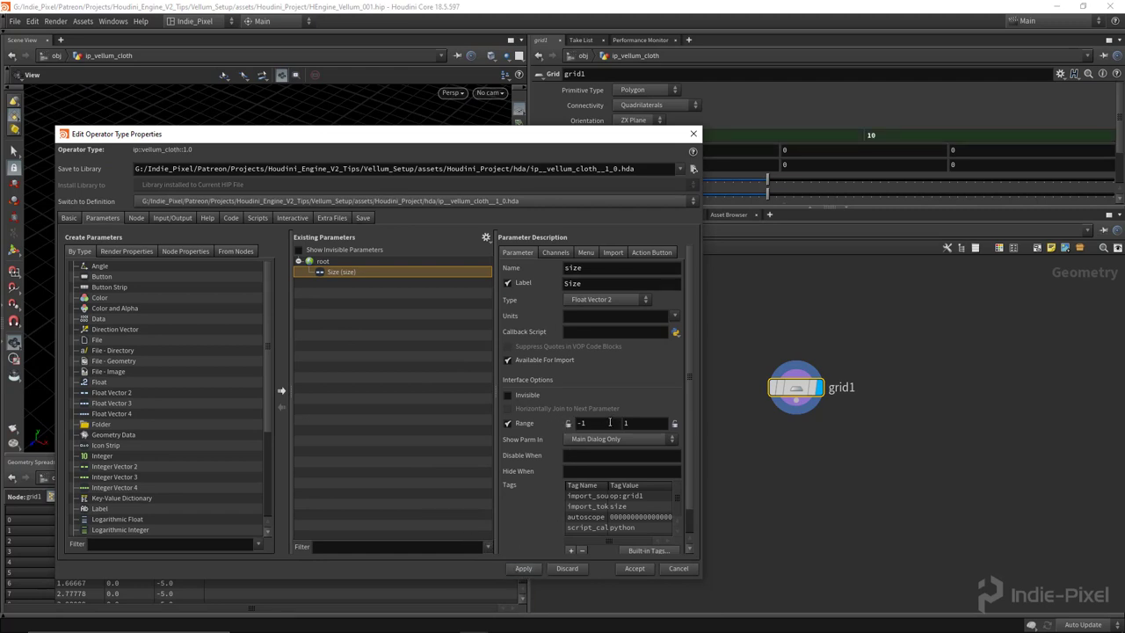
pyautogui.click(591, 424)
pyautogui.click(643, 426)
pyautogui.write('50')
pyautogui.press('Return')
pyautogui.click(554, 251)
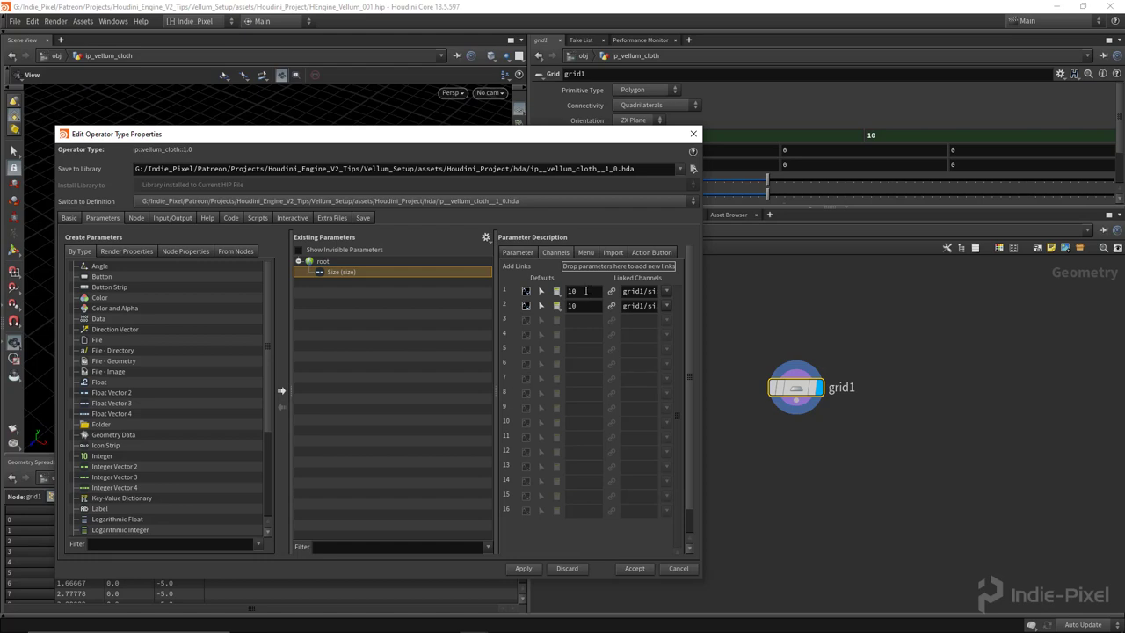
pyautogui.doubleClick(585, 291)
pyautogui.click(519, 253)
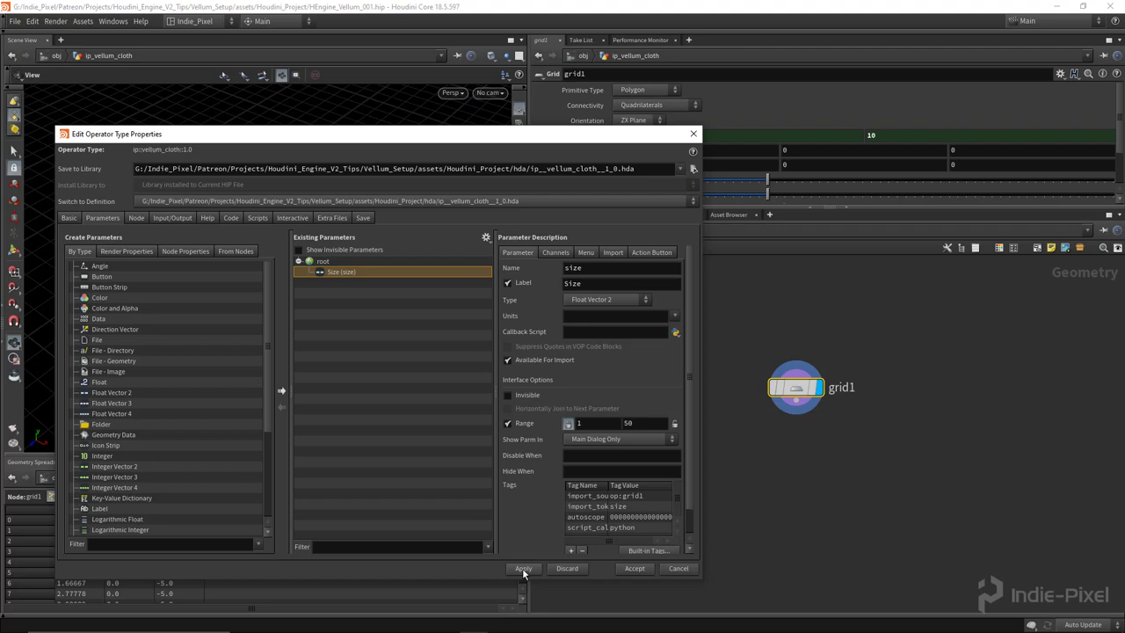
pyautogui.click(634, 567)
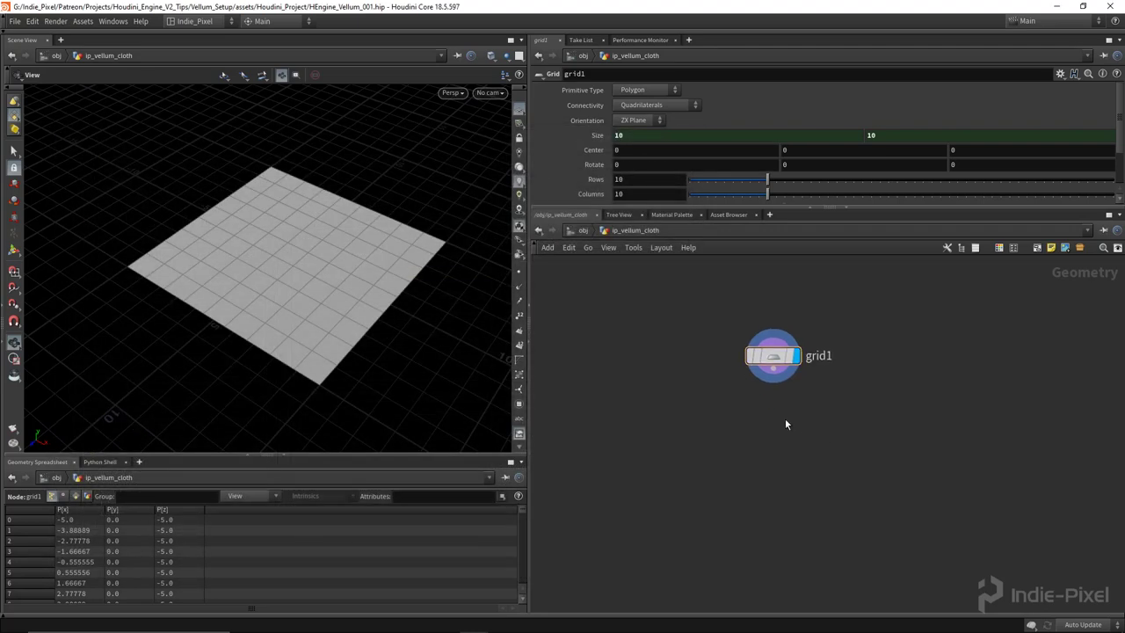
# Step: Add a UV Project node below grid1, connect it to the grid and display its result
pyautogui.press('Tab')
pyautogui.write('uvpro')
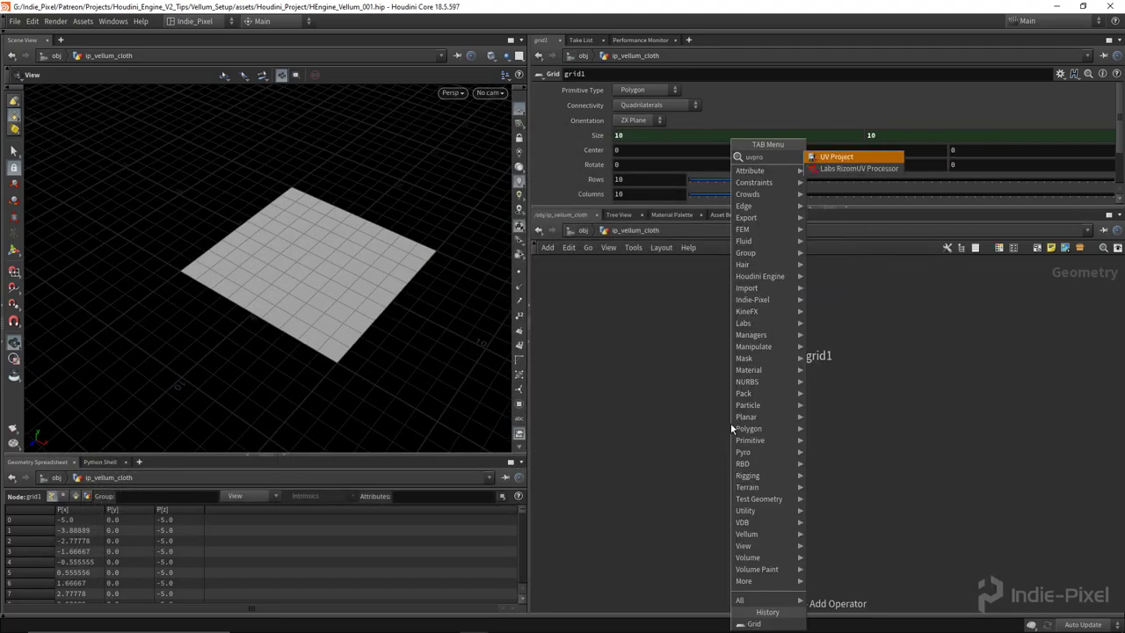
pyautogui.press('Return')
pyautogui.click(774, 409)
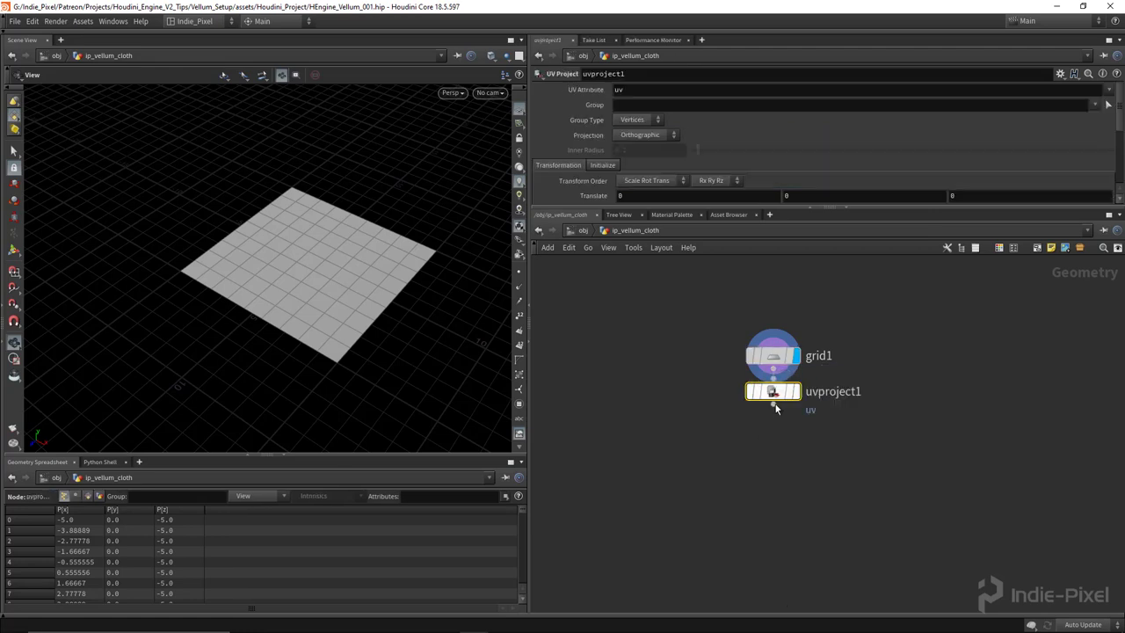
pyautogui.click(796, 412)
pyautogui.keyDown('alt'); pyautogui.moveTo(351, 344); pyautogui.dragTo(395, 290); pyautogui.keyUp('alt')
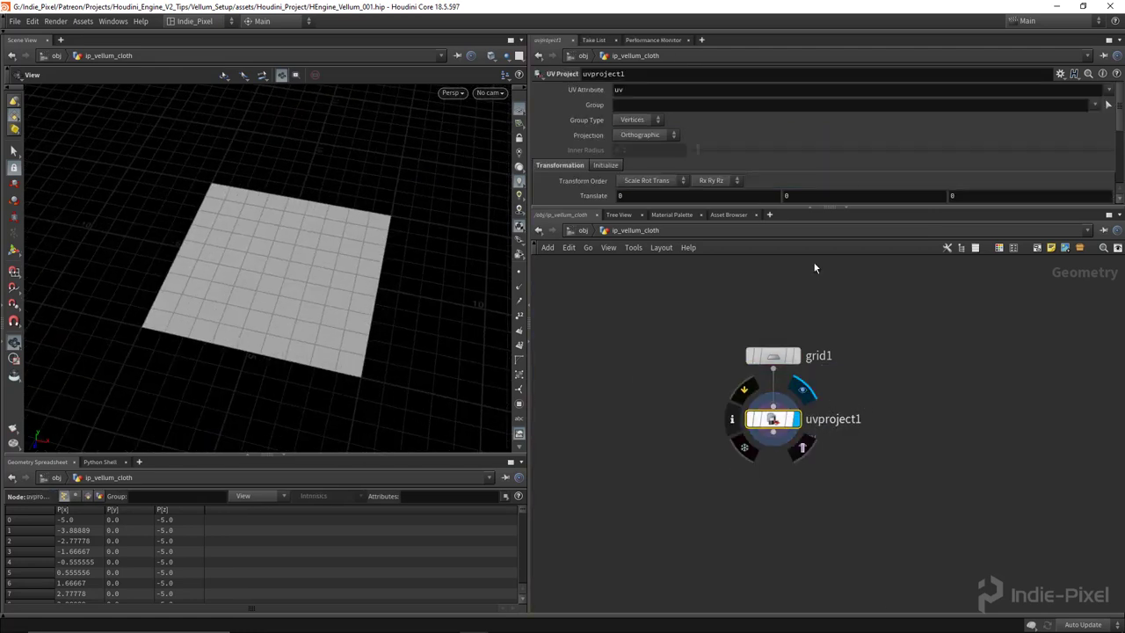
pyautogui.moveTo(864, 211); pyautogui.dragTo(861, 286)
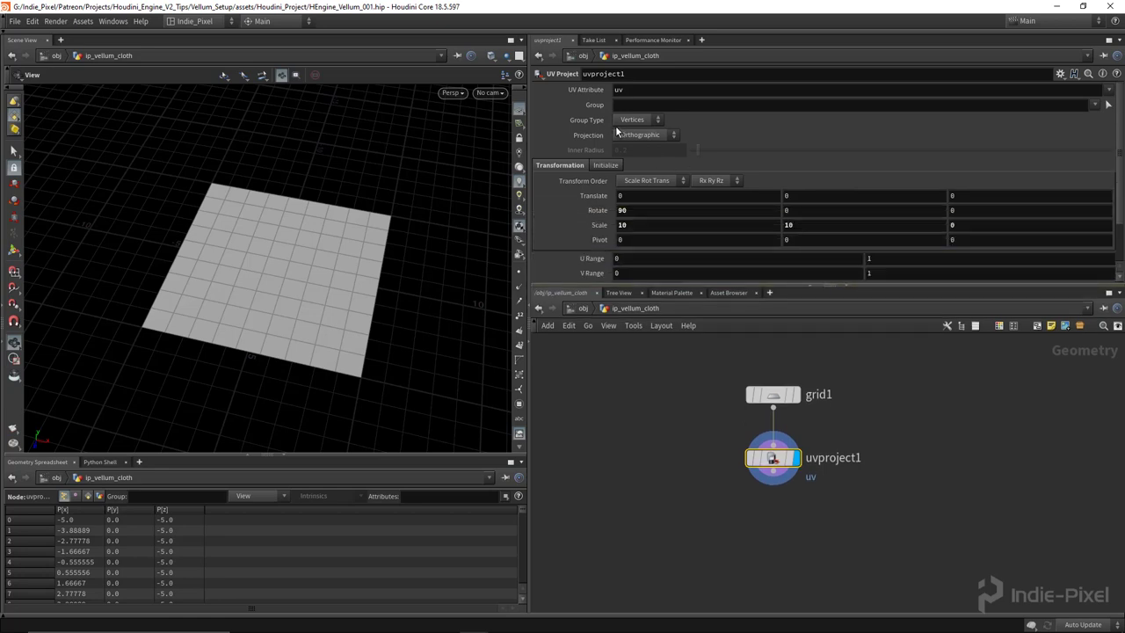
# Step: Examine the grid's projected UVs in the UV viewport and return to the perspective view
pyautogui.moveTo(286, 273)
pyautogui.keyDown('alt'); pyautogui.mouseDown()
pyautogui.moveTo(276, 270)
pyautogui.moveTo(276, 287)
pyautogui.mouseUp(); pyautogui.keyUp('alt')
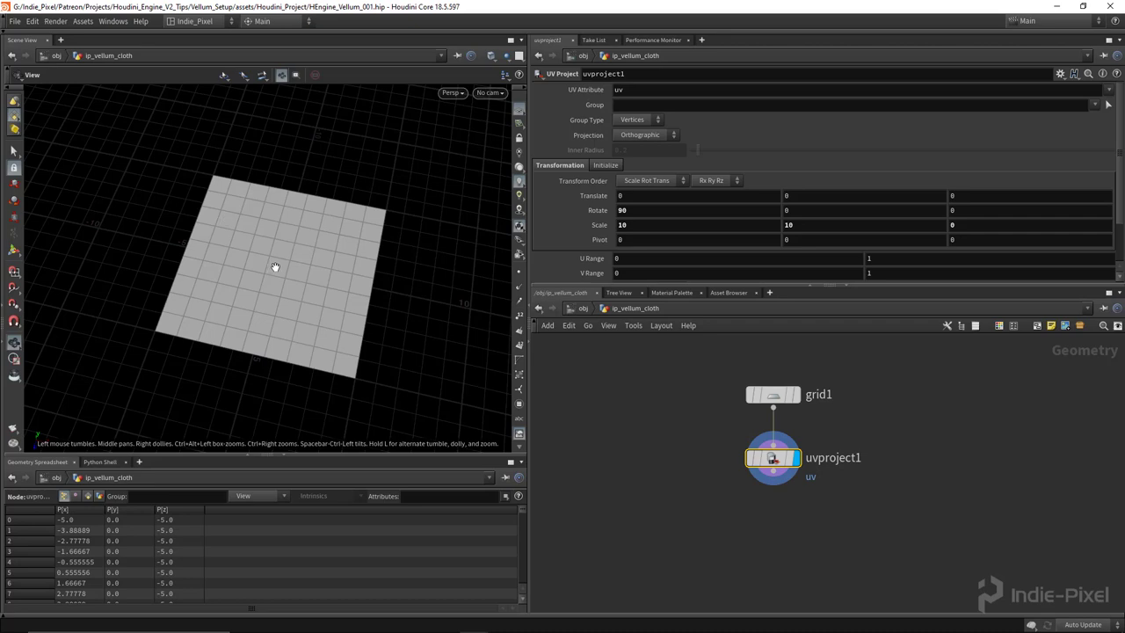
pyautogui.press('Return')
pyautogui.press('Escape')
pyautogui.moveTo(312, 282)
pyautogui.mouseDown()
pyautogui.moveTo(288, 275)
pyautogui.moveTo(320, 272)
pyautogui.mouseUp()
pyautogui.press('Return')
pyautogui.press('Escape')
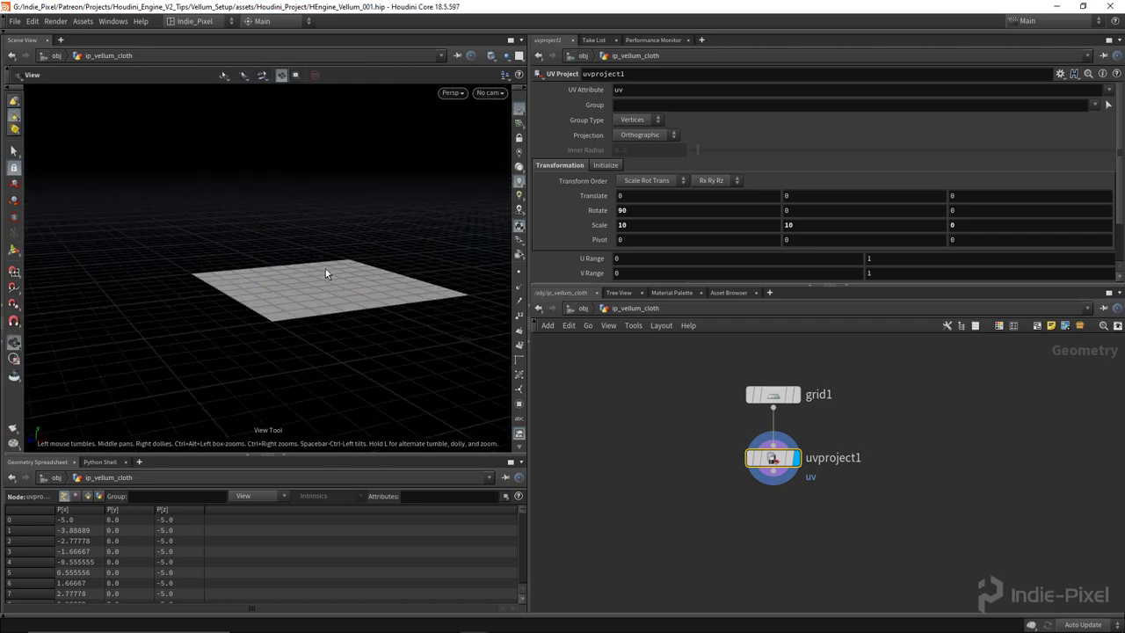
pyautogui.hotkey('space', '5')
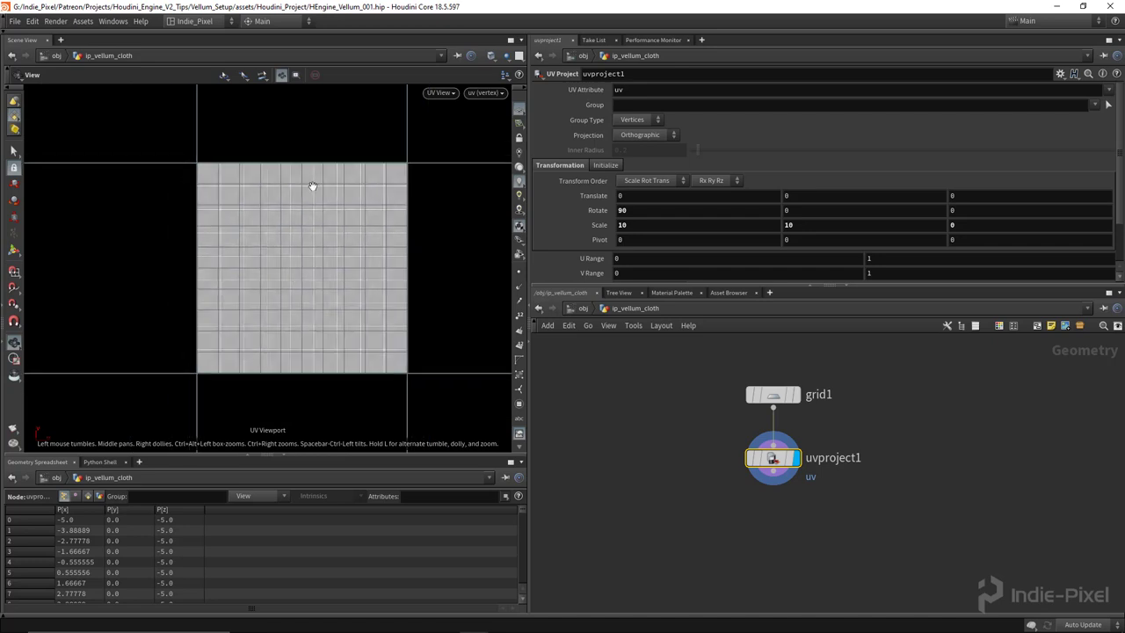
pyautogui.moveTo(317, 261); pyautogui.dragTo(285, 277, button='middle')
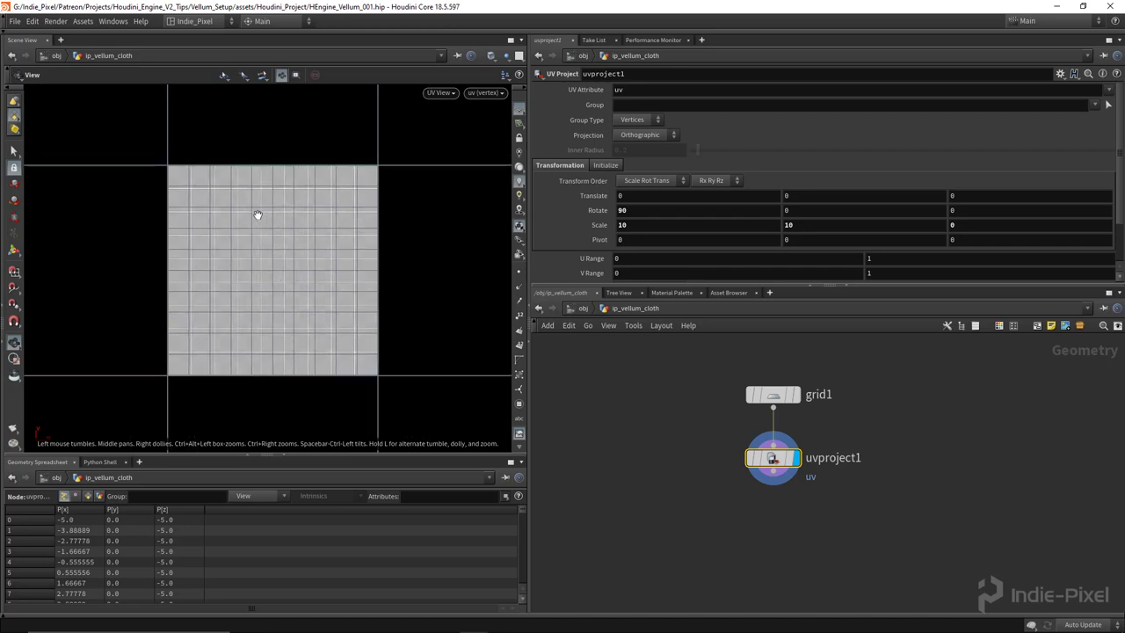
pyautogui.moveTo(290, 284); pyautogui.dragTo(297, 288, button='middle')
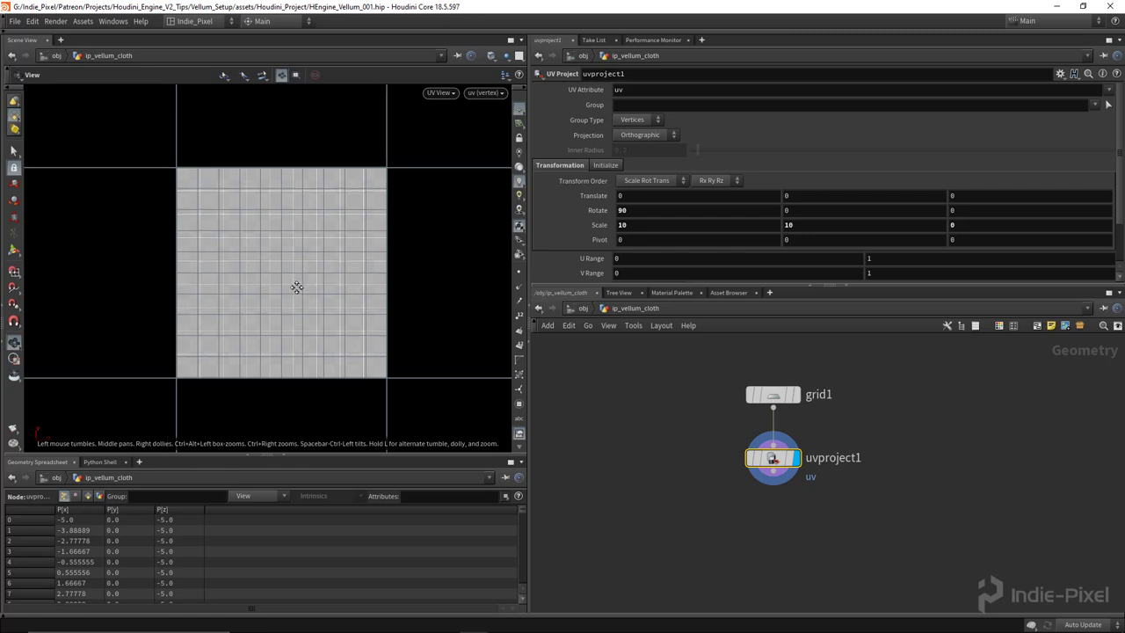
pyautogui.hotkey('space', '1')
pyautogui.moveTo(334, 259); pyautogui.dragTo(335, 294)
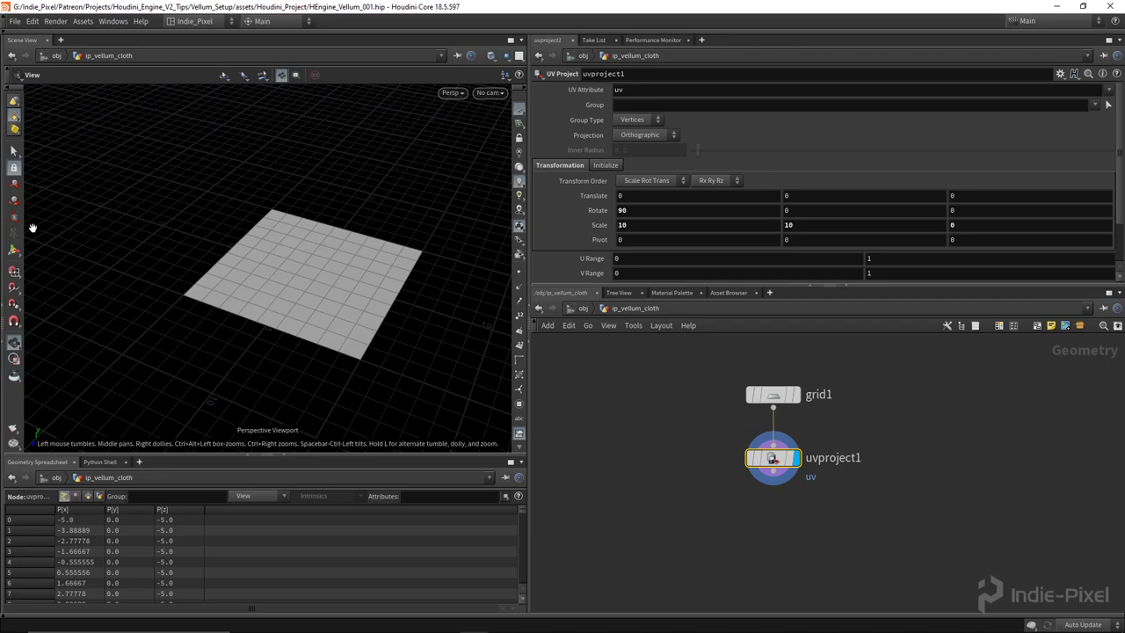
pyautogui.moveTo(308, 314); pyautogui.dragTo(400, 279)
# Step: Add a Remesh node after uvproject1 and display the triangulated grid
pyautogui.moveTo(773, 508); pyautogui.dragTo(772, 466, button='middle')
pyautogui.press('Tab')
pyautogui.write('vellum')
pyautogui.press('Return')
pyautogui.click(771, 466)
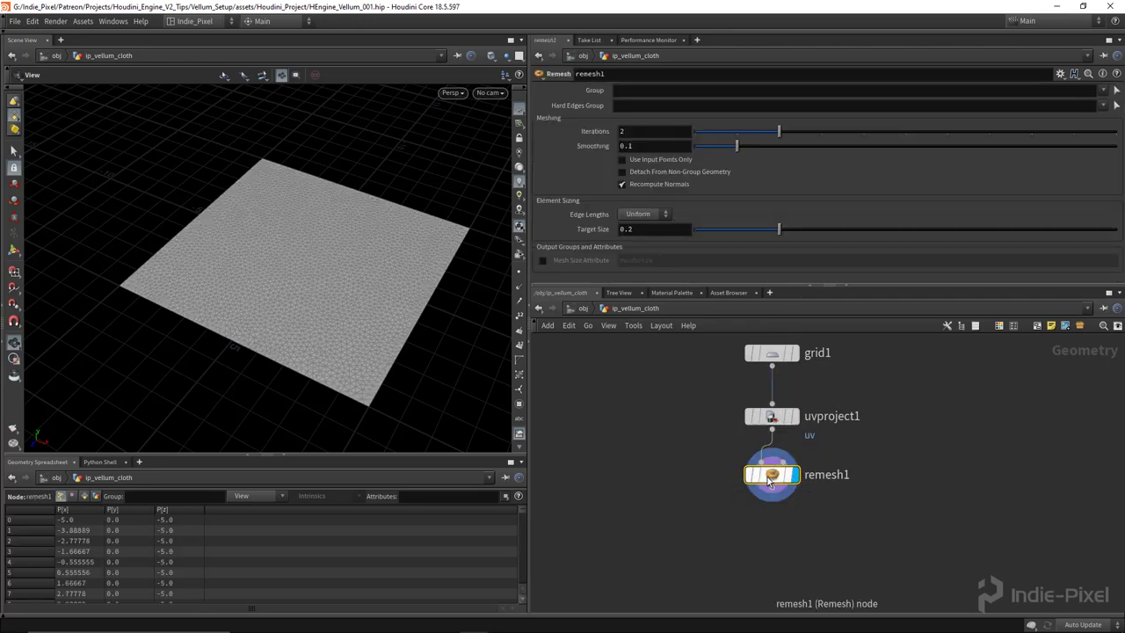
pyautogui.moveTo(389, 294); pyautogui.dragTo(359, 331)
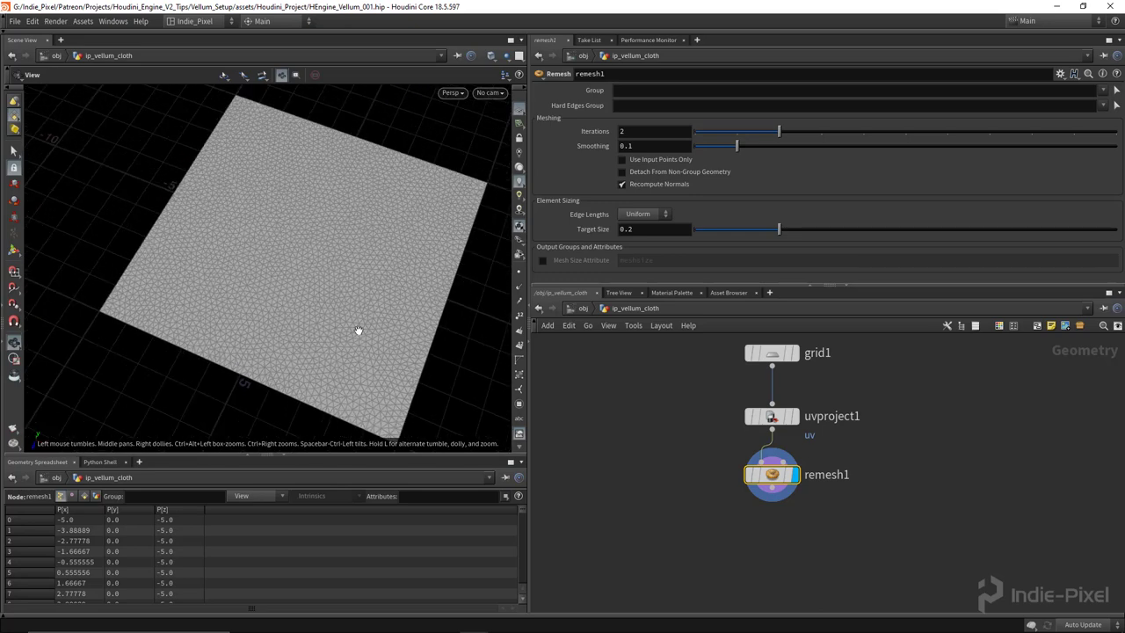
pyautogui.moveTo(220, 314); pyautogui.dragTo(360, 312)
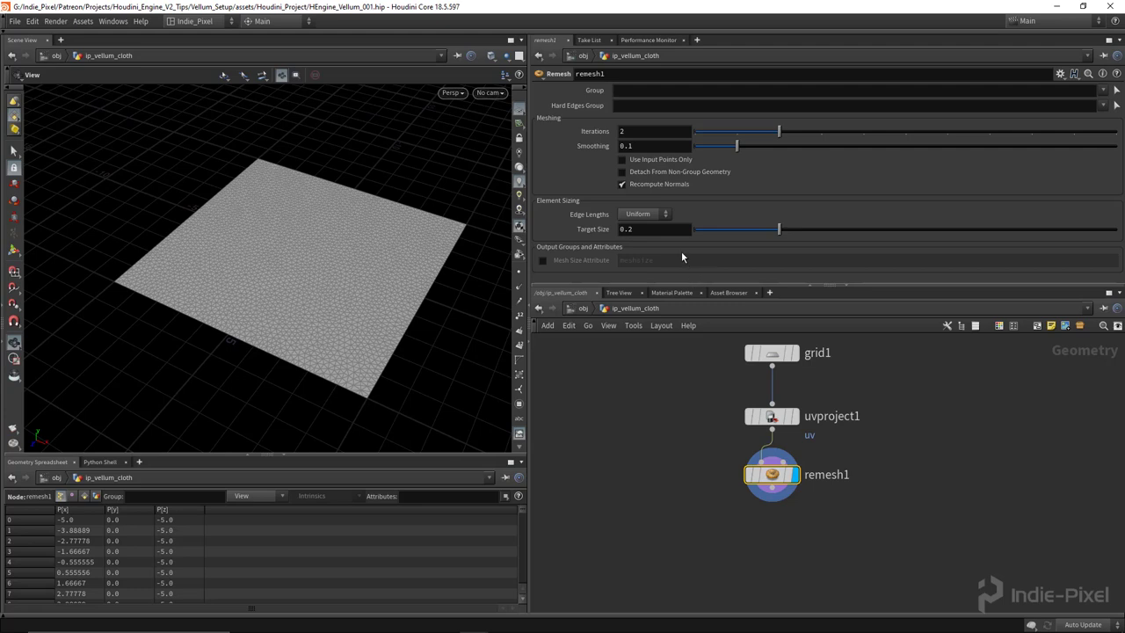
# Step: Promote the Remesh node's Target Size to the asset's existing parameters below Size and accept the changes
pyautogui.click(640, 229)
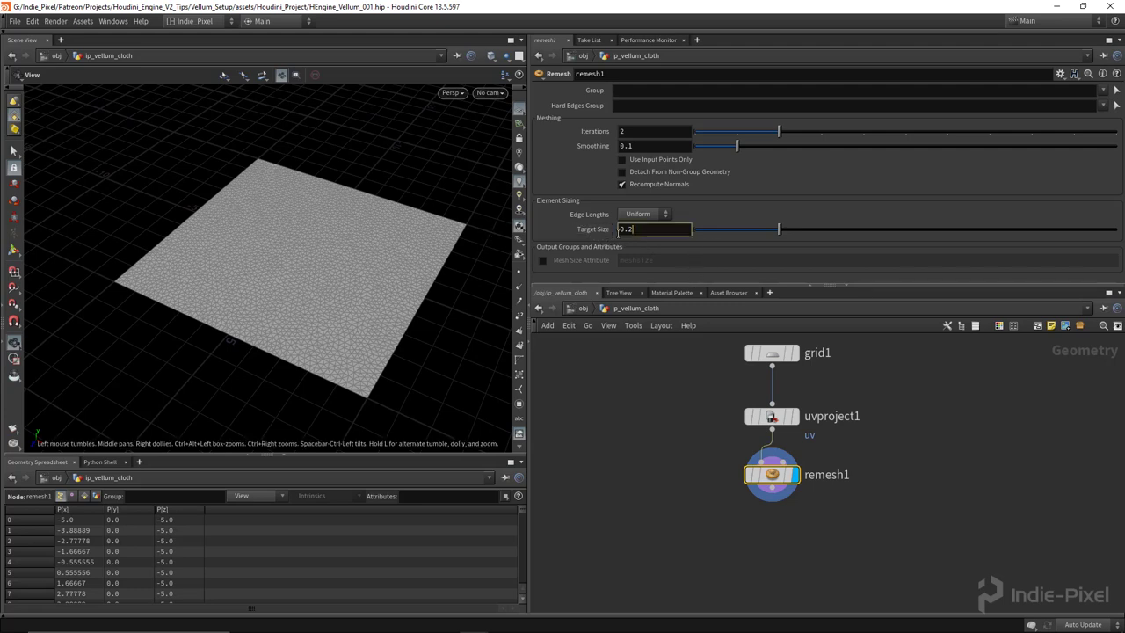
pyautogui.rightClick(630, 314)
pyautogui.click(663, 604)
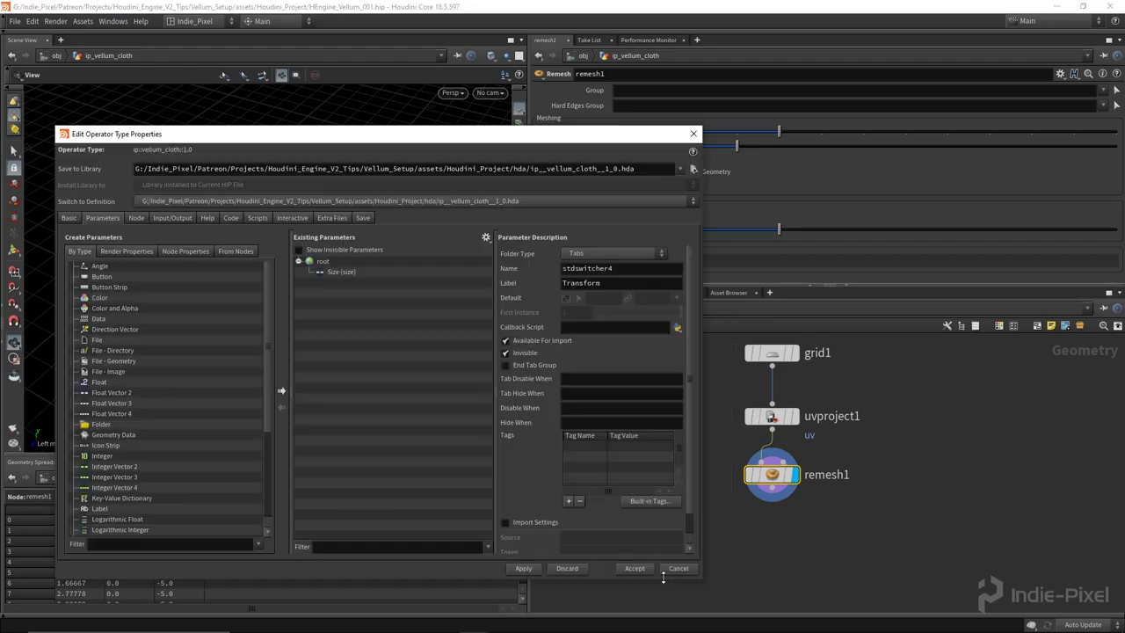
pyautogui.moveTo(466, 134); pyautogui.dragTo(468, 293)
pyautogui.moveTo(595, 226); pyautogui.dragTo(478, 475)
pyautogui.moveTo(397, 289); pyautogui.dragTo(397, 136)
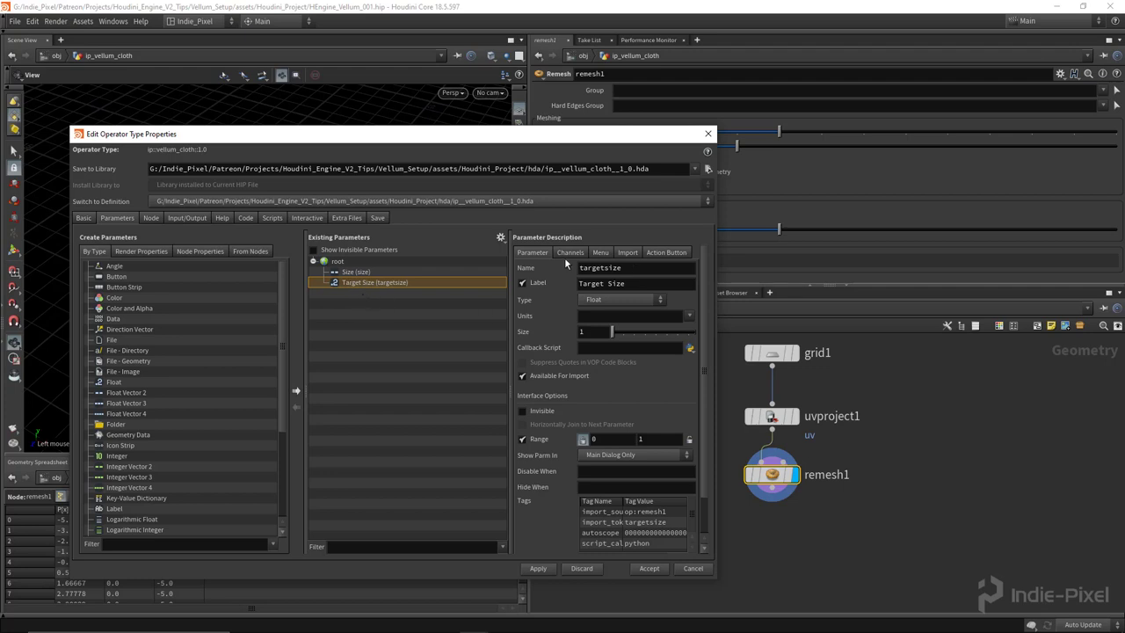
pyautogui.click(648, 570)
# Step: Add a Vellum Configure Cloth node after remesh1 and display it
pyautogui.moveTo(876, 284); pyautogui.dragTo(876, 181)
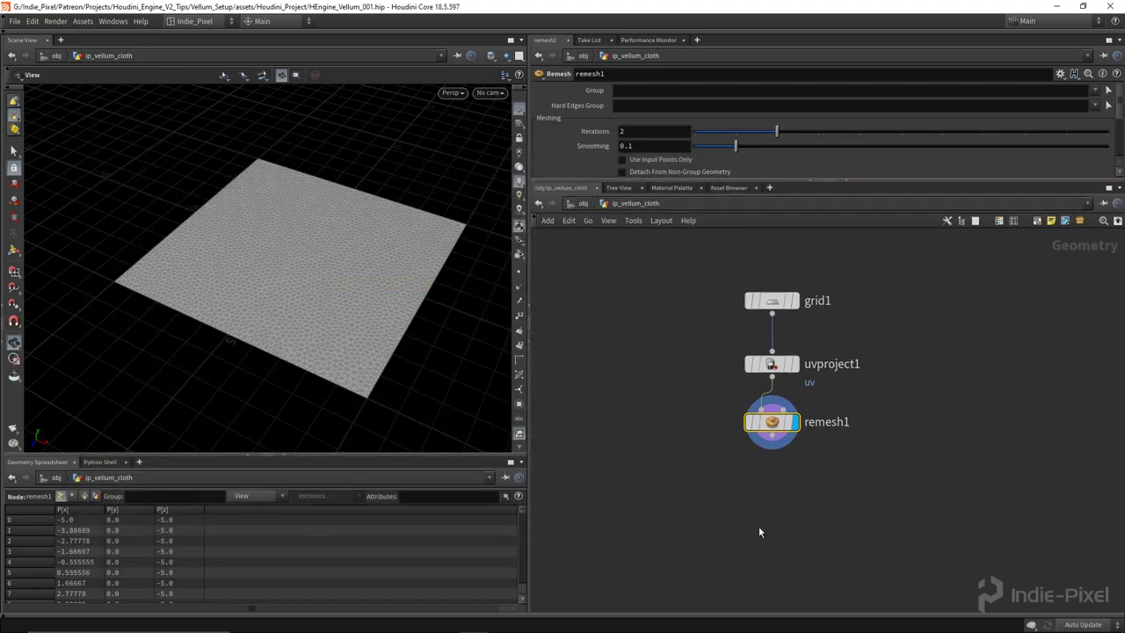
pyautogui.scroll(-3, 360, 283)
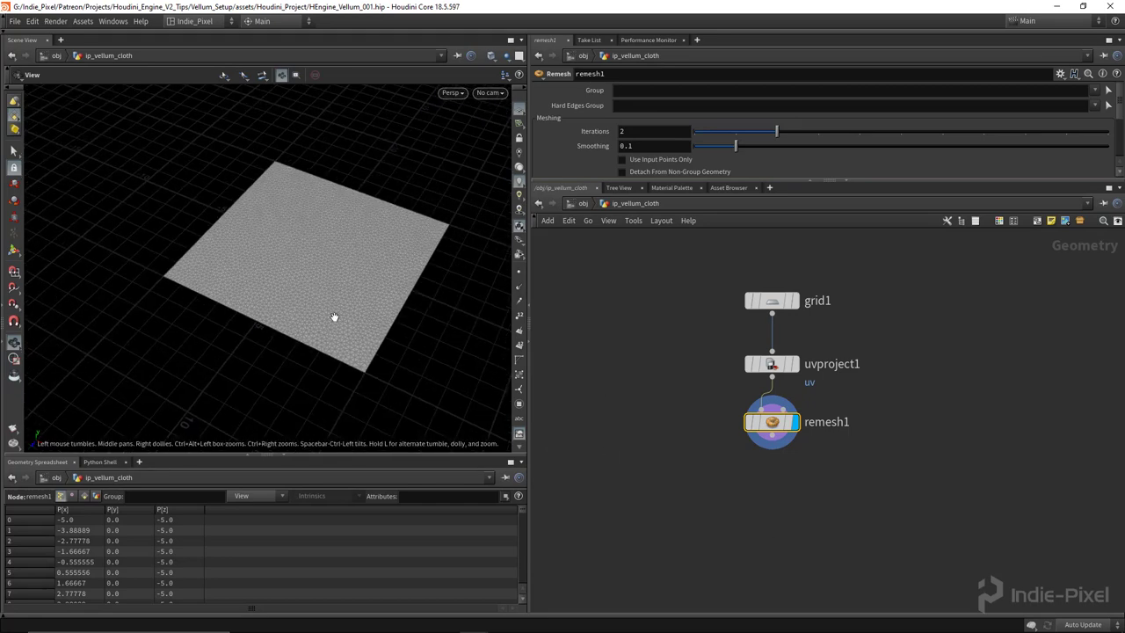
pyautogui.scroll(1, 332, 314)
pyautogui.moveTo(748, 481); pyautogui.dragTo(706, 438, button='middle')
pyautogui.press('Tab')
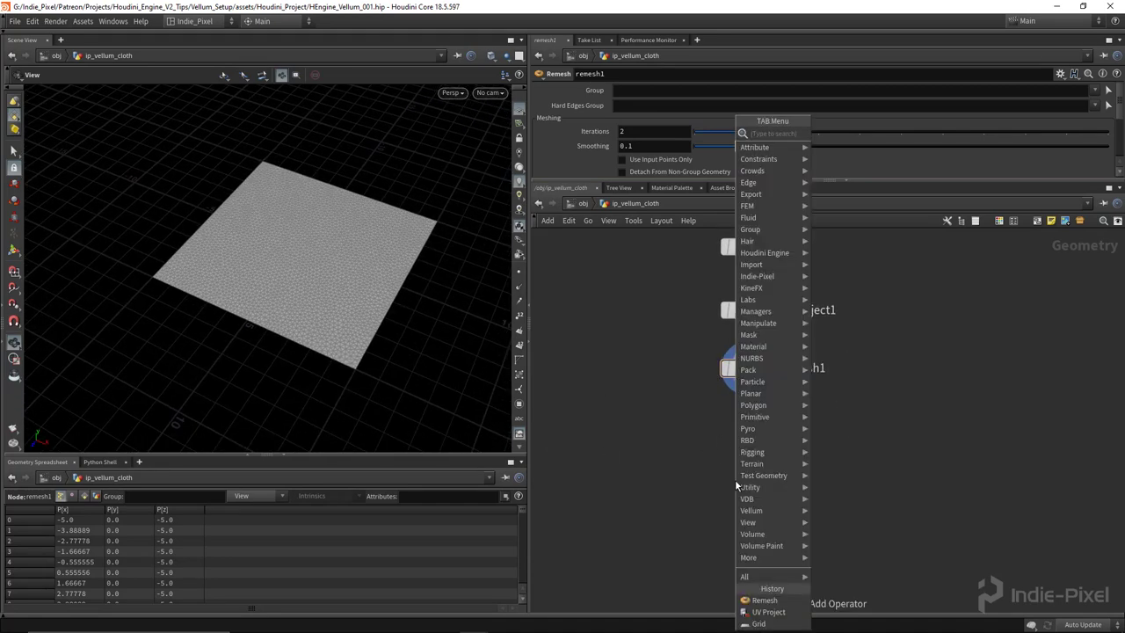
pyautogui.write('vel')
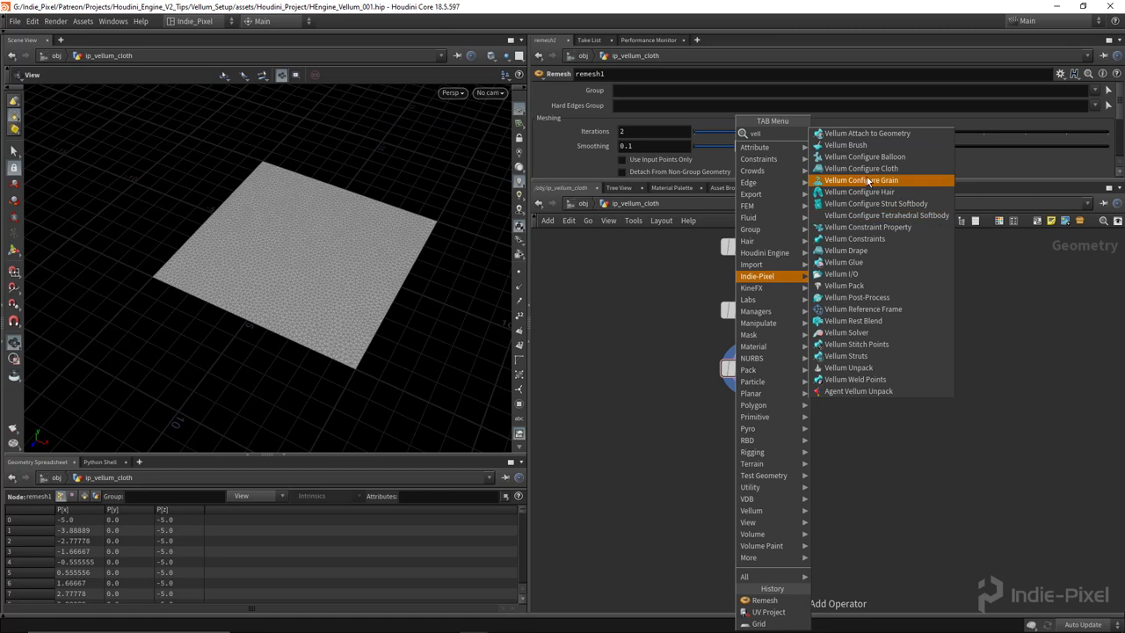
pyautogui.write('l')
pyautogui.press('Return')
pyautogui.click(761, 439)
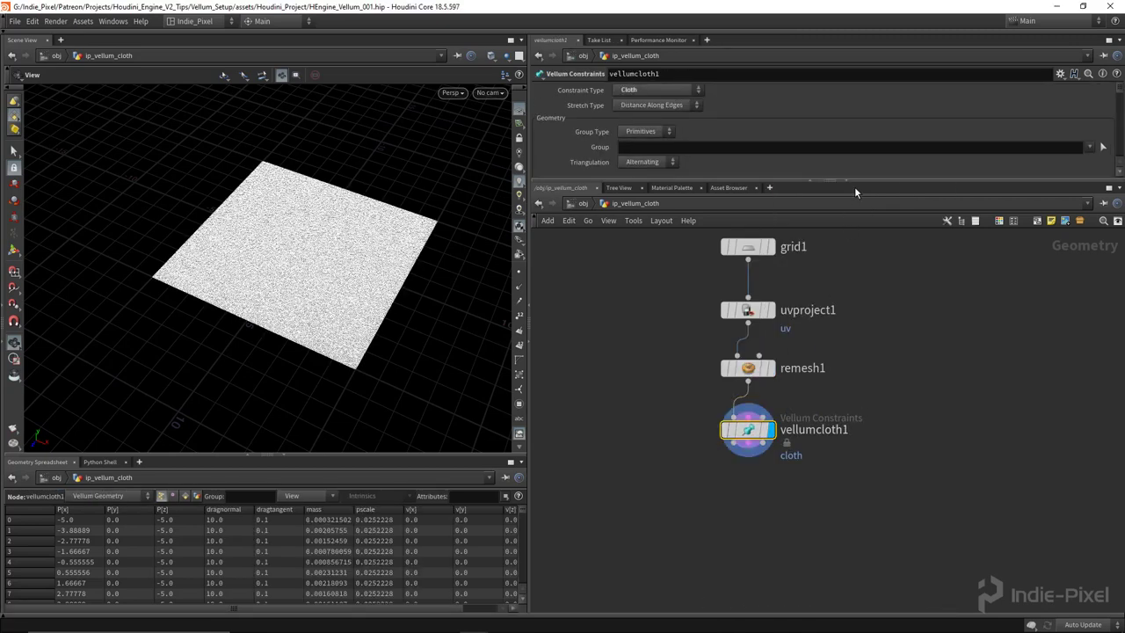
# Step: Add a Vellum Solver node, connect all three vellumcloth1 outputs to it and display the solver
pyautogui.moveTo(855, 186); pyautogui.dragTo(808, 225)
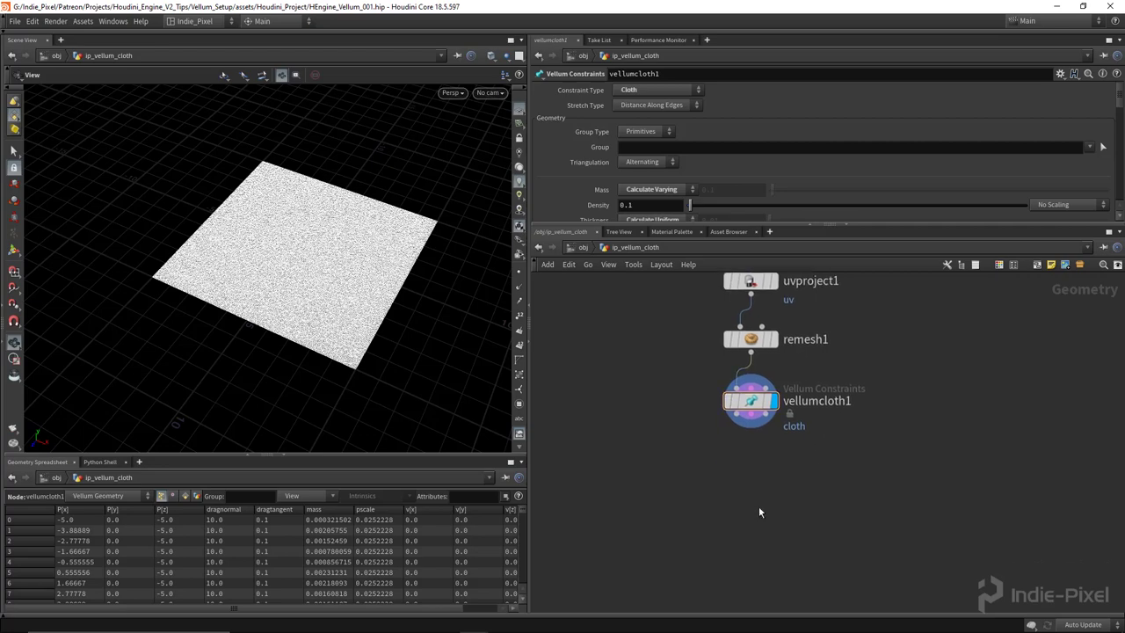
pyautogui.press('Tab')
pyautogui.write('solver')
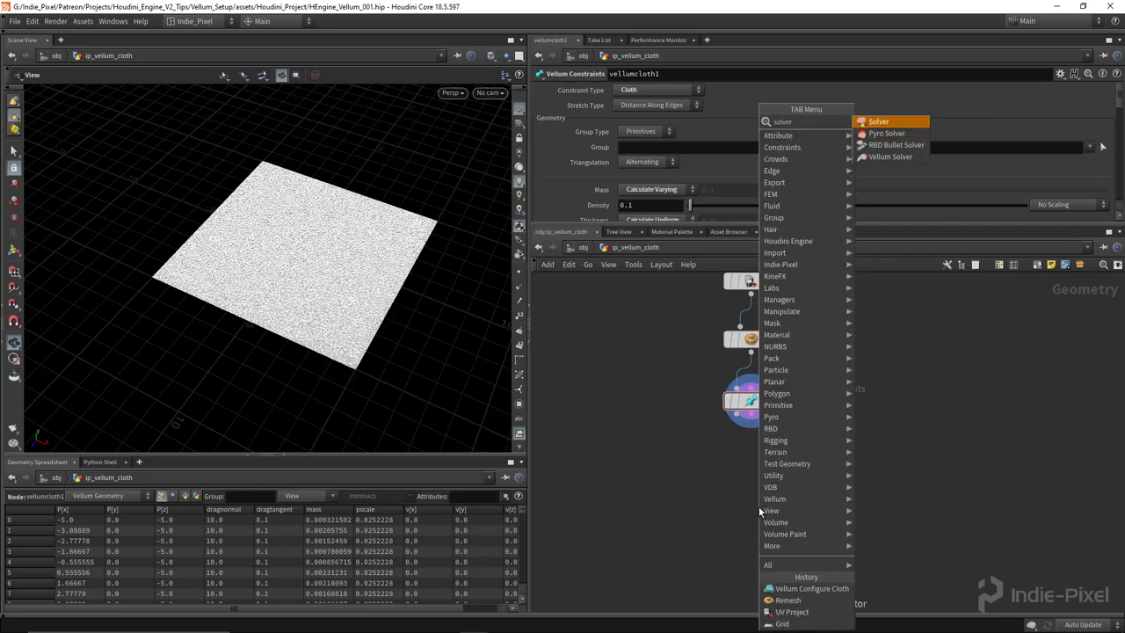
pyautogui.press('Down')
pyautogui.press('Down')
pyautogui.press('Down')
pyautogui.press('Return')
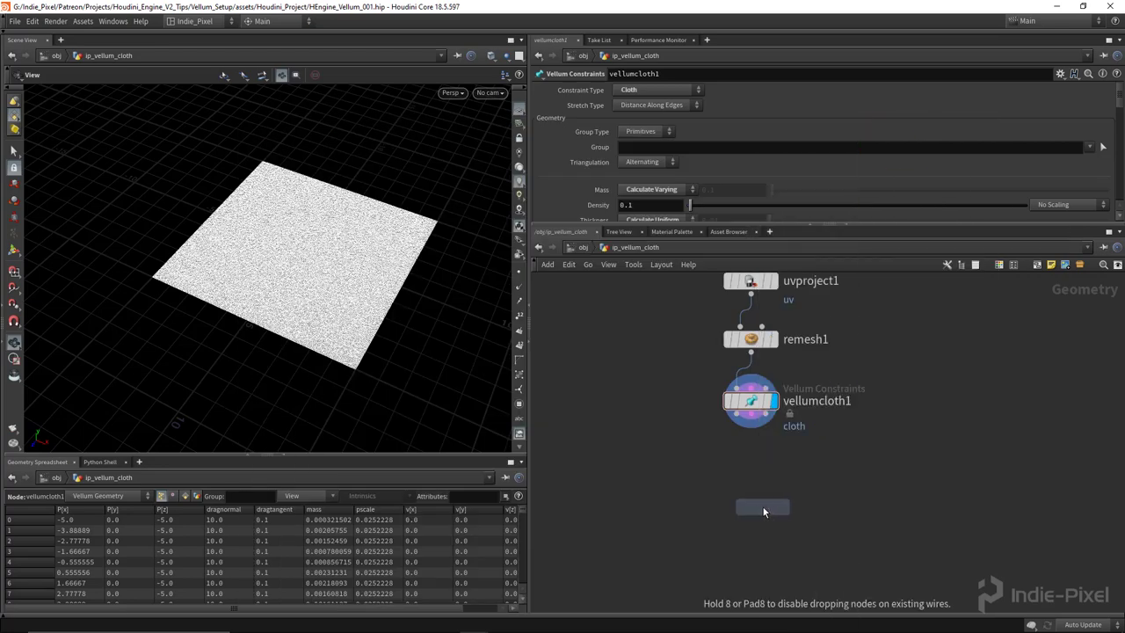
pyautogui.click(754, 434)
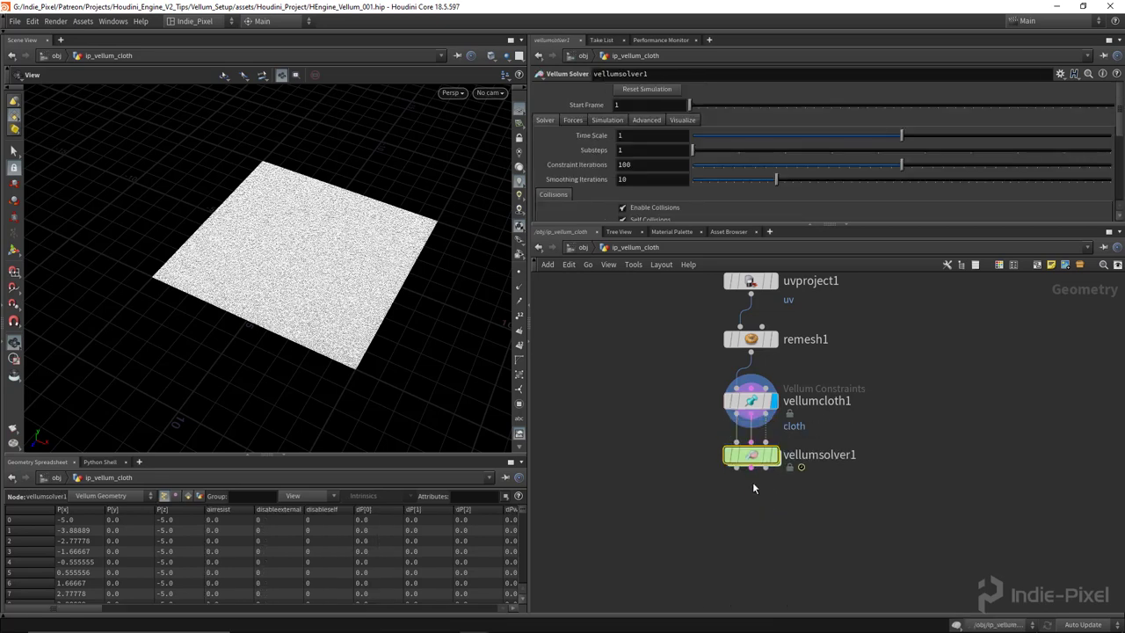
pyautogui.click(775, 457)
# Step: Show the timeline, play the cloth simulation to check it, and return to frame 1
pyautogui.moveTo(294, 238); pyautogui.dragTo(356, 293)
pyautogui.click(301, 608)
pyautogui.click(301, 618)
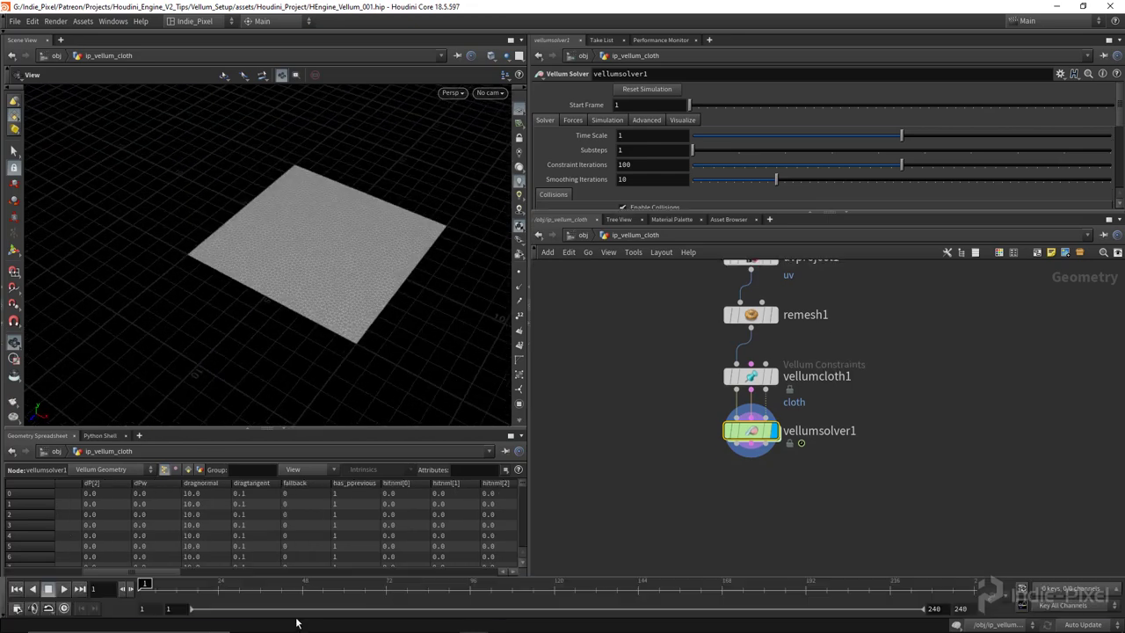
pyautogui.click(63, 589)
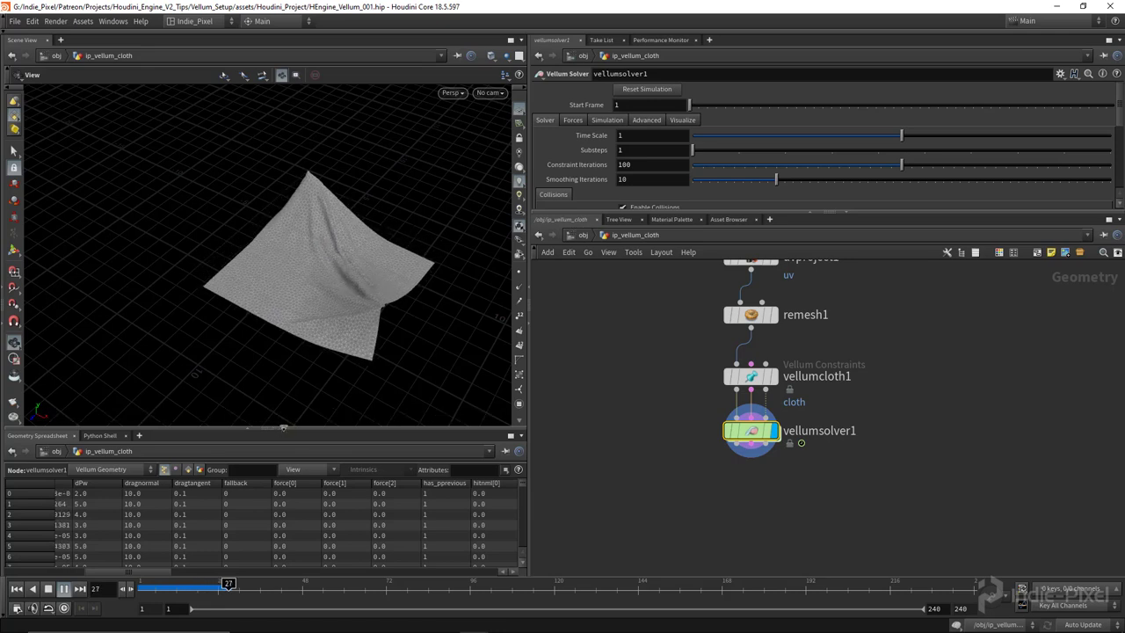
pyautogui.click(49, 589)
pyautogui.click(17, 589)
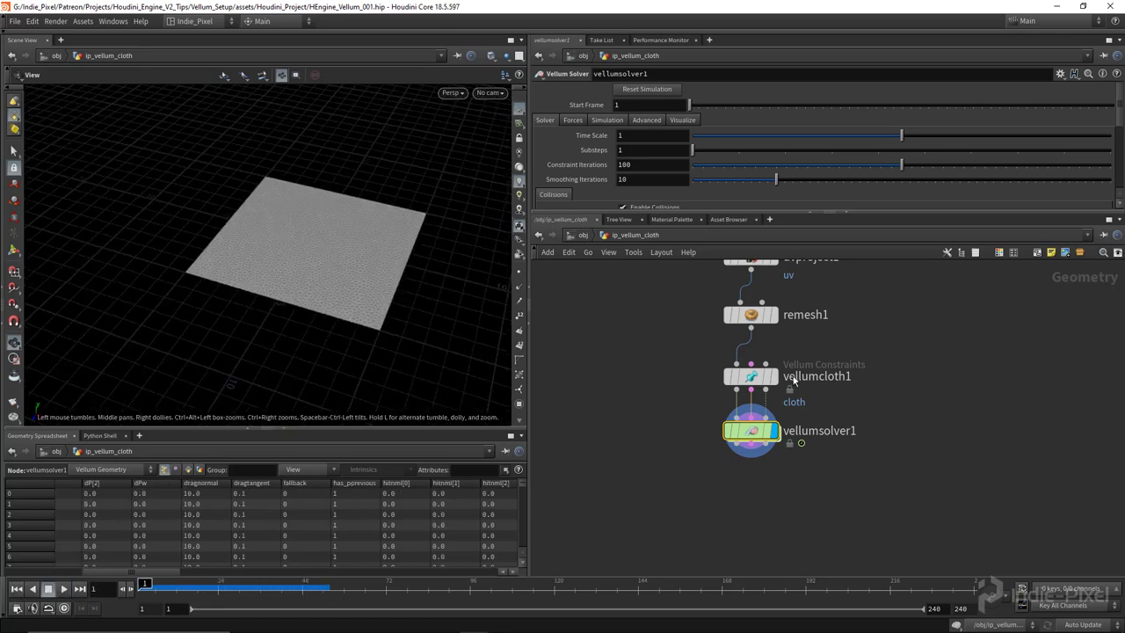
# Step: Add a Time Shift node below vellumsolver1, connect it to the solver's first output and display it
pyautogui.moveTo(910, 214); pyautogui.dragTo(910, 156)
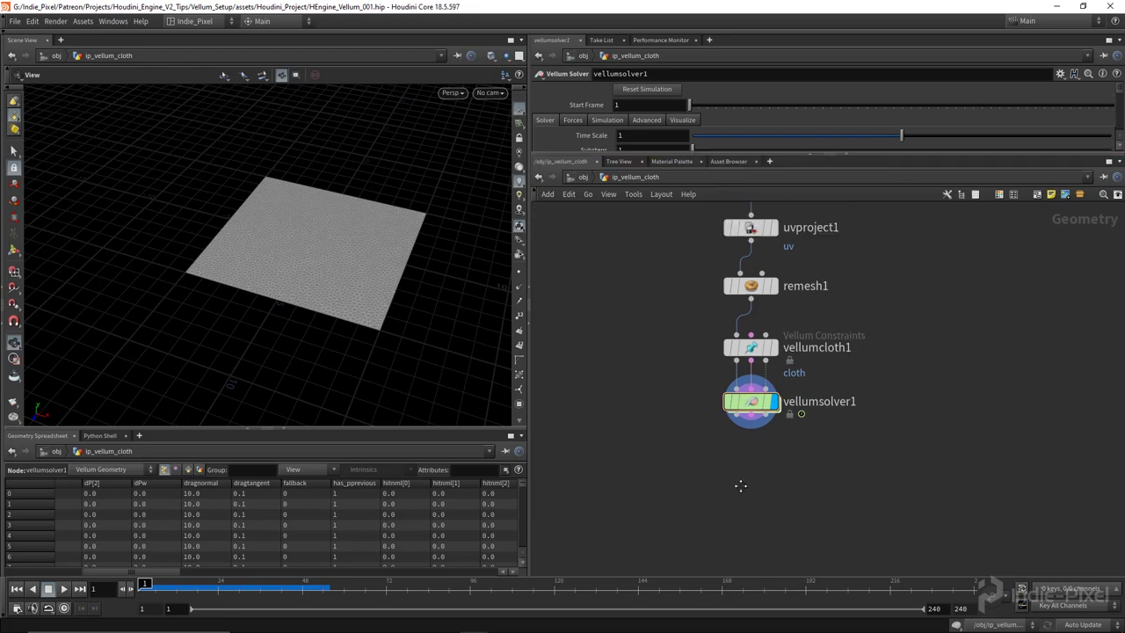
pyautogui.press('Tab')
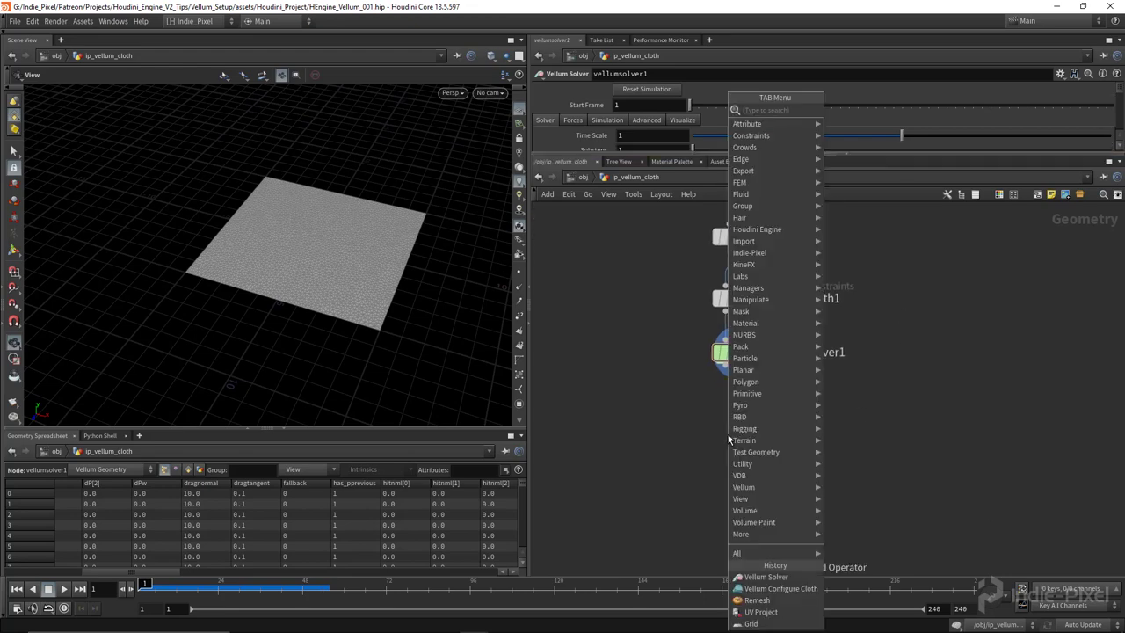
pyautogui.write('null')
pyautogui.press('Return')
pyautogui.click(728, 434)
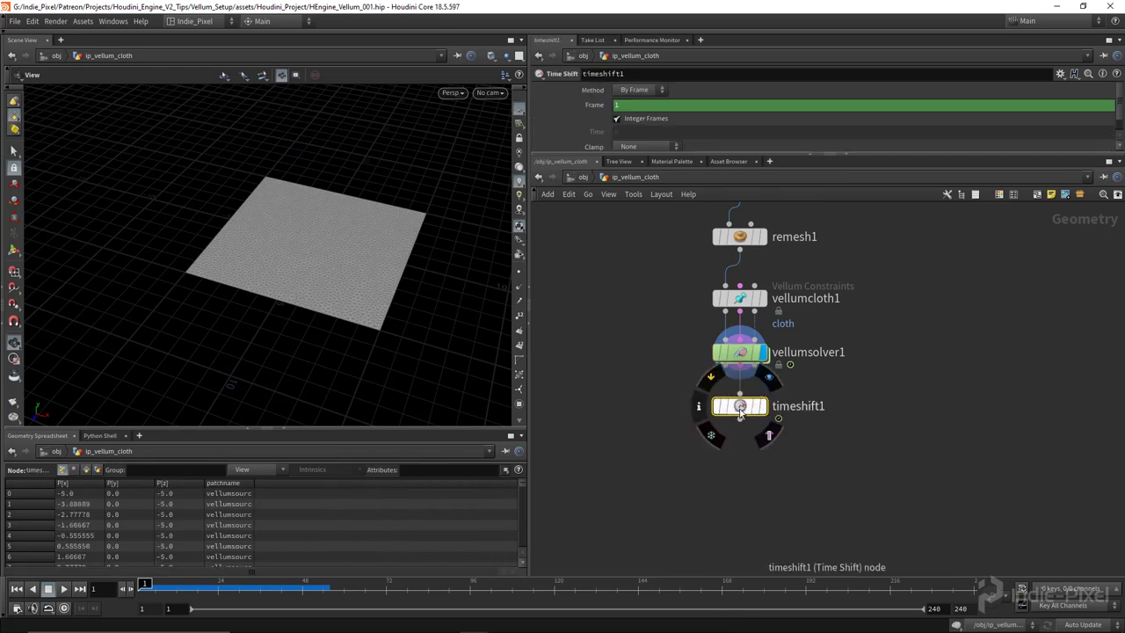
pyautogui.moveTo(726, 373); pyautogui.dragTo(740, 431)
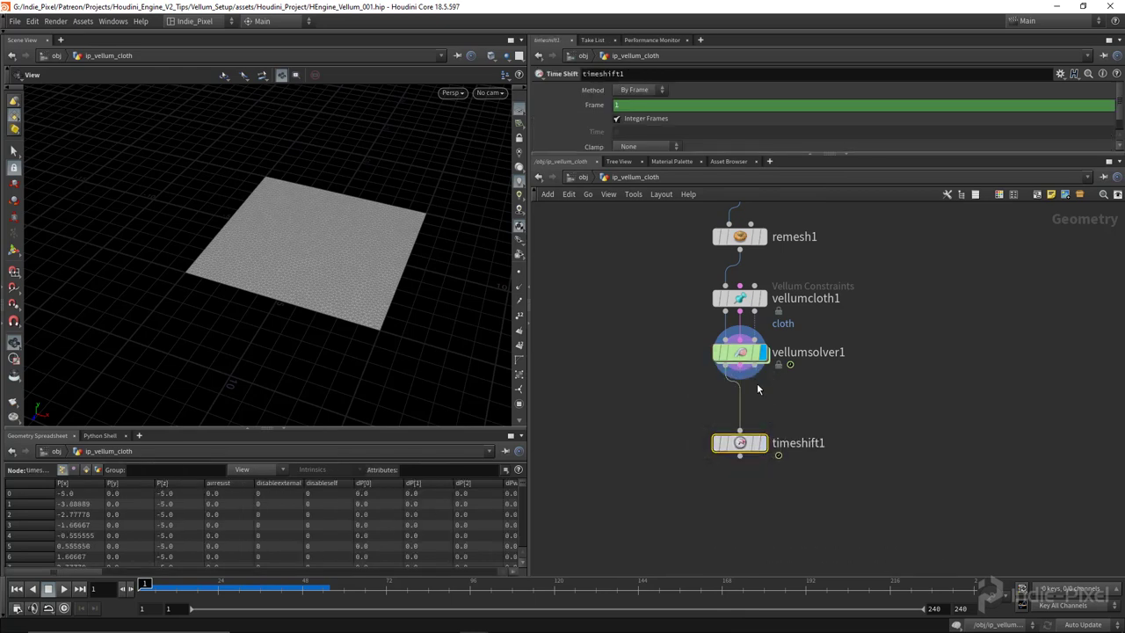
pyautogui.moveTo(790, 393); pyautogui.dragTo(646, 334)
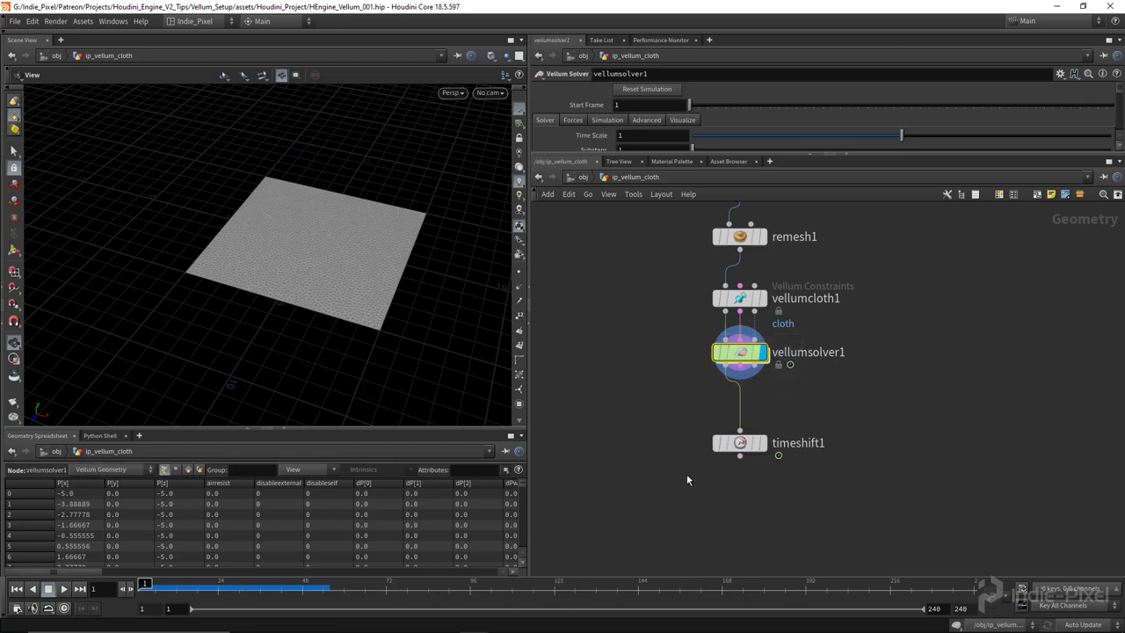
pyautogui.click(761, 442)
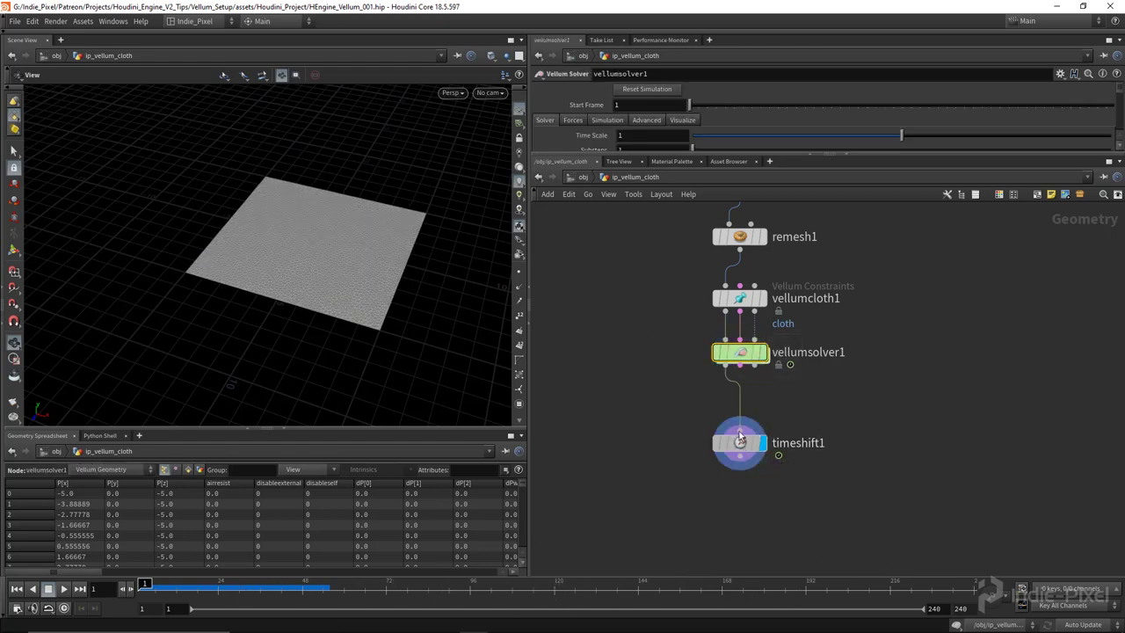
pyautogui.click(740, 437)
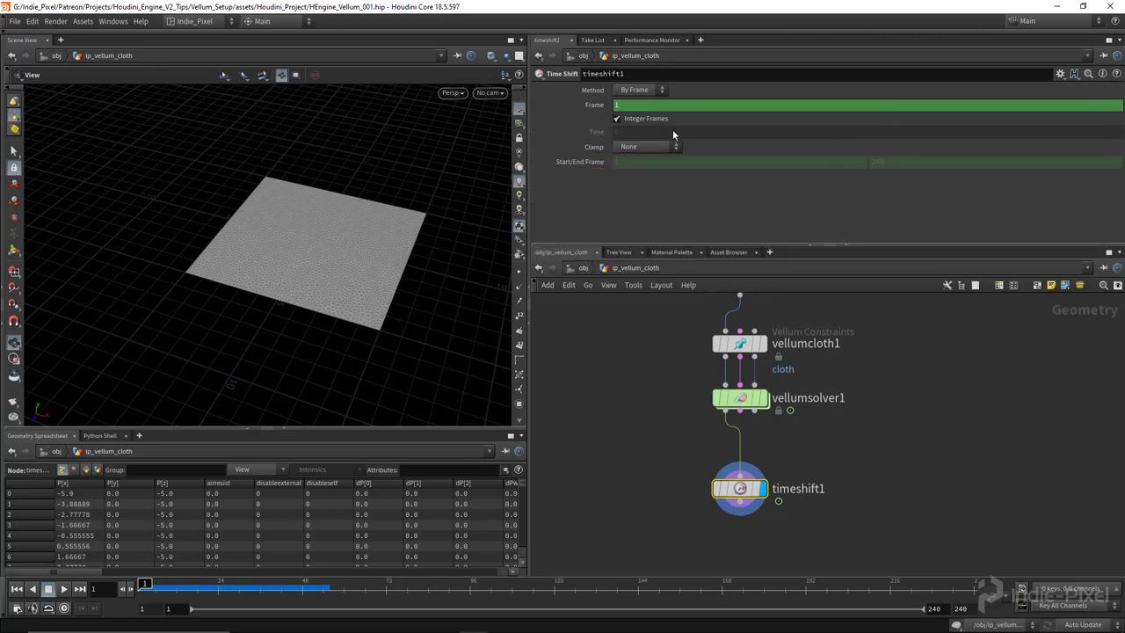
# Step: Remove the expression from the Time Shift node's Frame parameter, resetting it to 1
pyautogui.click(740, 399)
pyautogui.moveTo(643, 480); pyautogui.dragTo(857, 534)
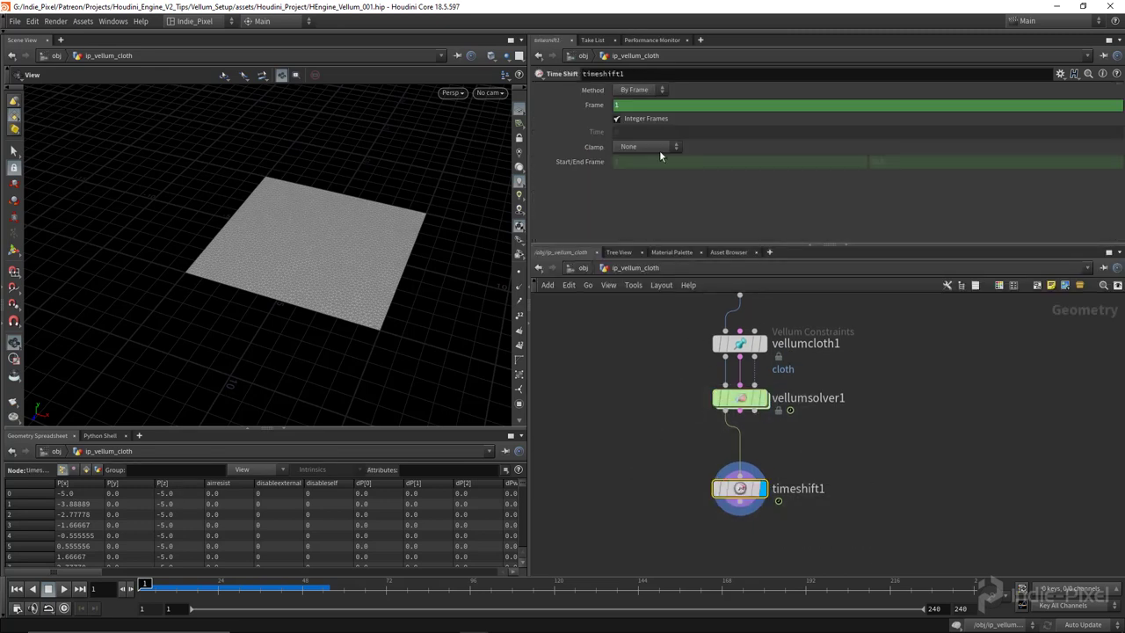
pyautogui.keyDown('ctrl'); pyautogui.keyDown('shift'); pyautogui.click(642, 108); pyautogui.keyUp('shift'); pyautogui.keyUp('ctrl')
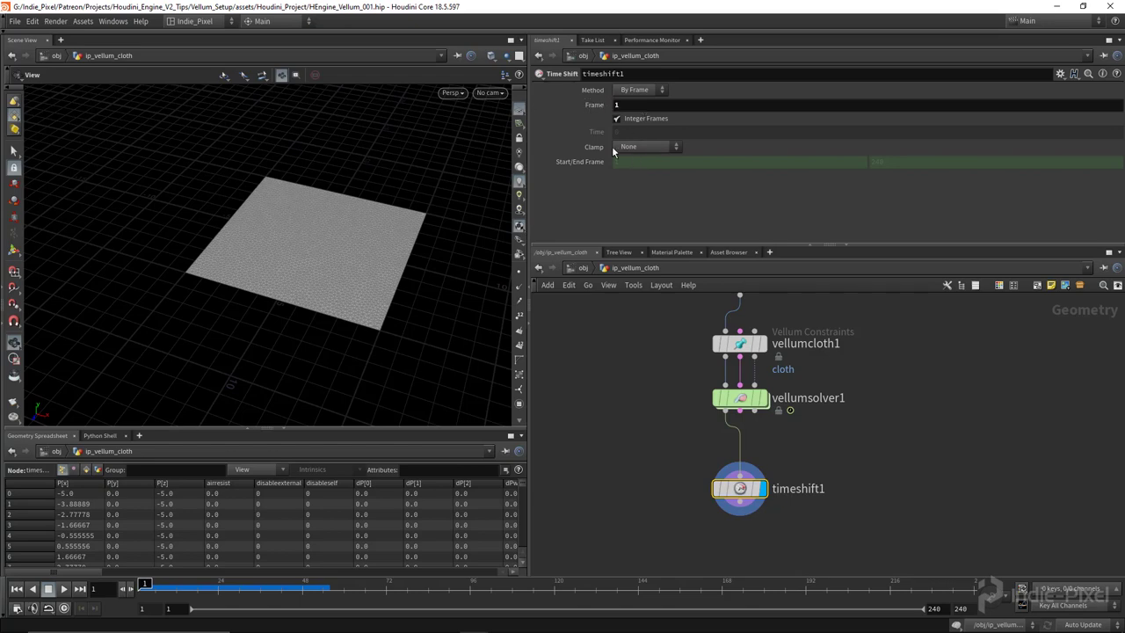
# Step: Open the asset's type properties and promote the Time Shift's Frame to the existing parameters below Target Size
pyautogui.rightClick(636, 267)
pyautogui.click(682, 557)
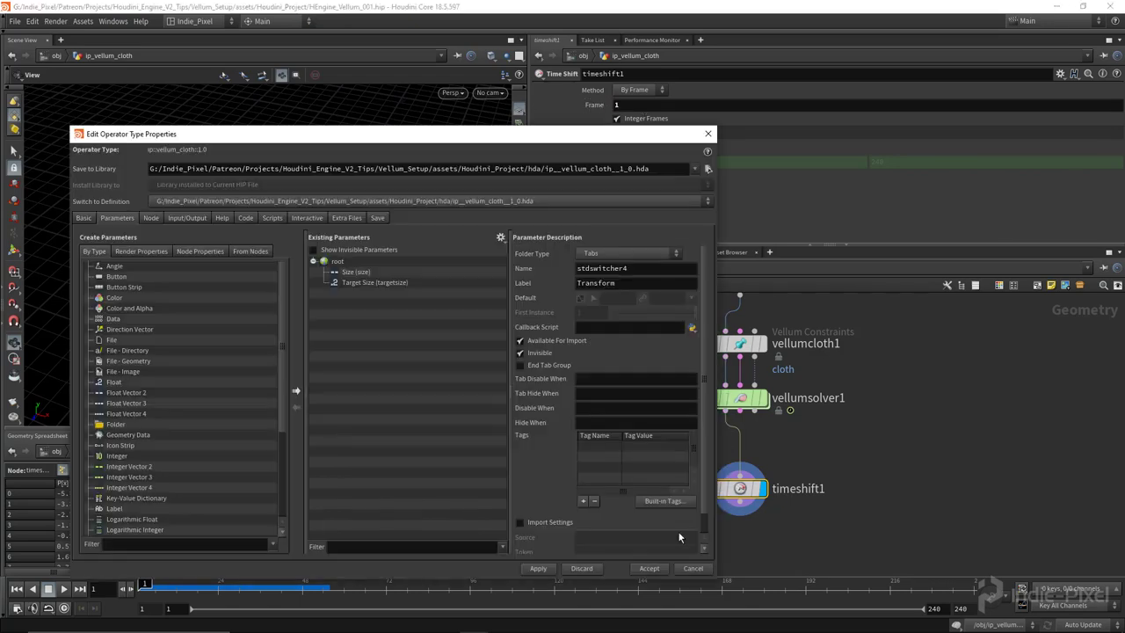
pyautogui.moveTo(490, 141); pyautogui.dragTo(484, 176)
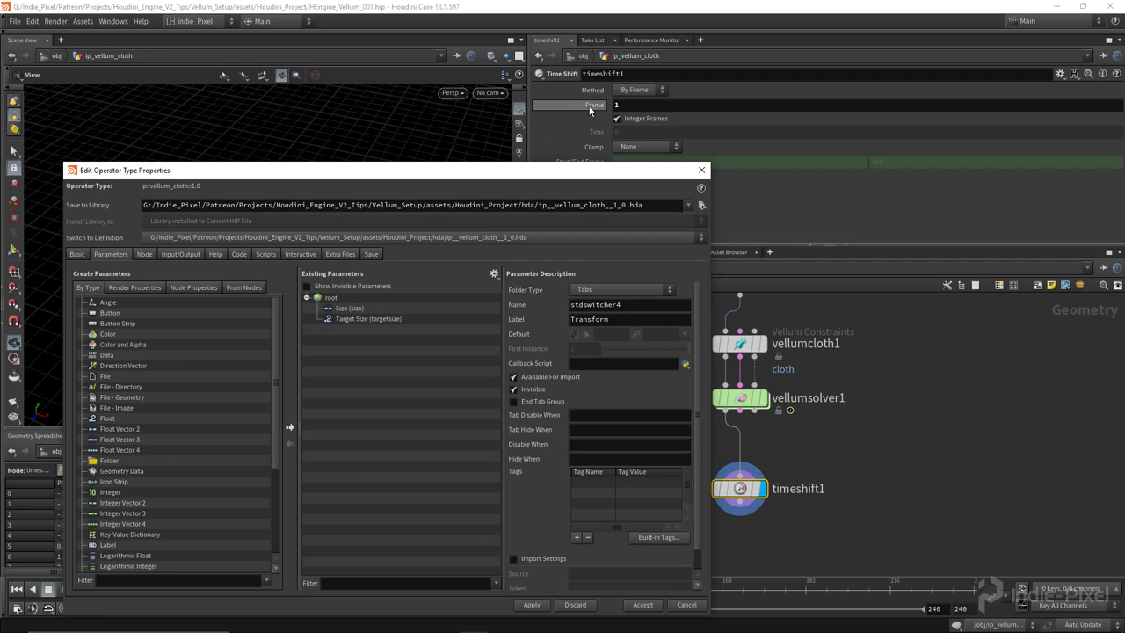
pyautogui.moveTo(591, 109); pyautogui.dragTo(369, 329)
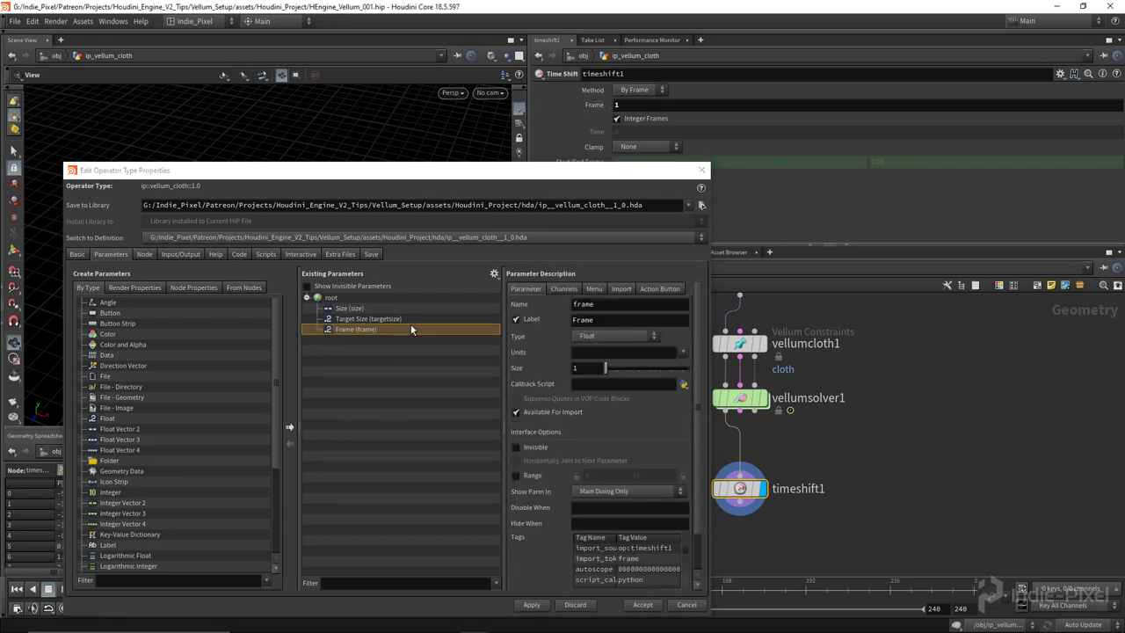
# Step: Enable a range for the Frame parameter with a minimum of 1, and accept the asset changes
pyautogui.click(516, 474)
pyautogui.click(593, 475)
pyautogui.write('1')
pyautogui.press('Return')
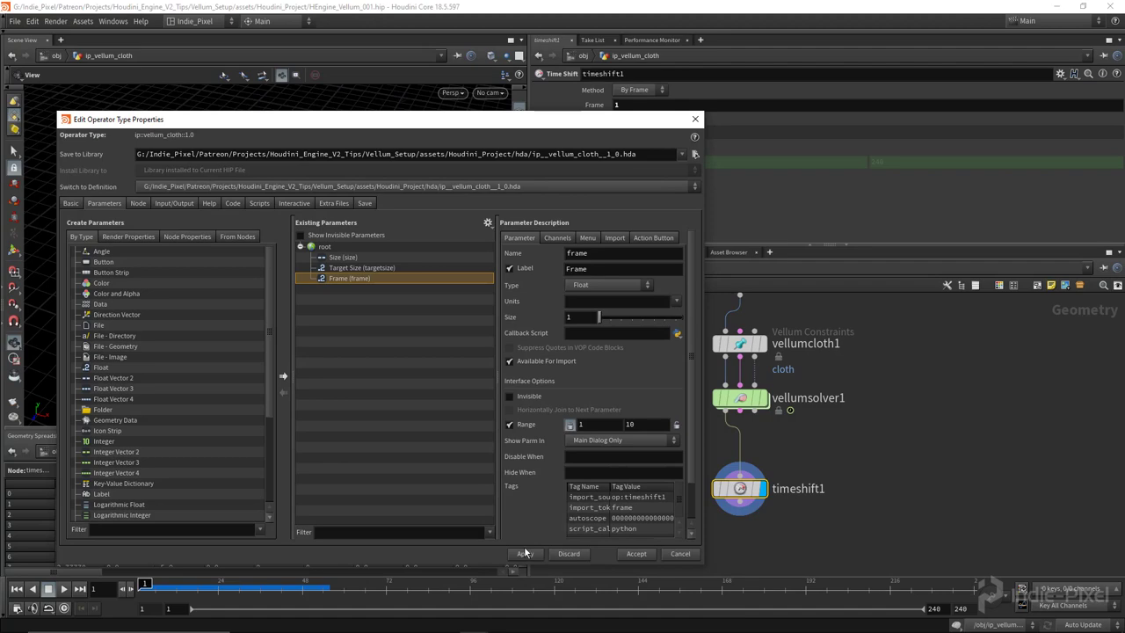
pyautogui.click(524, 553)
pyautogui.click(636, 554)
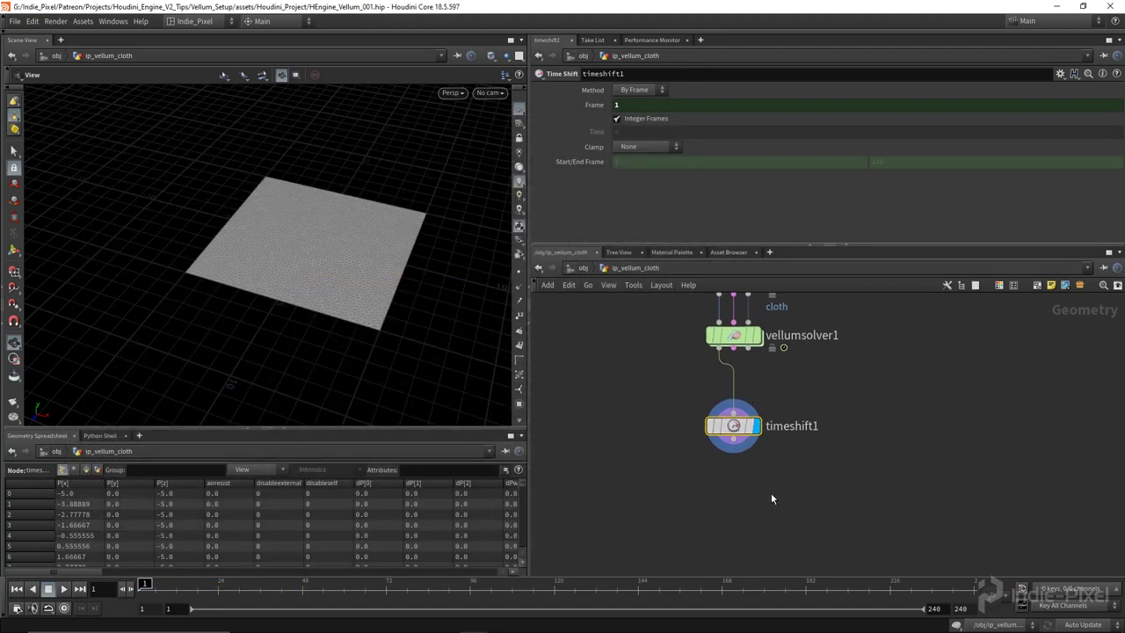
# Step: Add a Vellum Post-Process node directly after timeshift1
pyautogui.moveTo(863, 246); pyautogui.dragTo(864, 219)
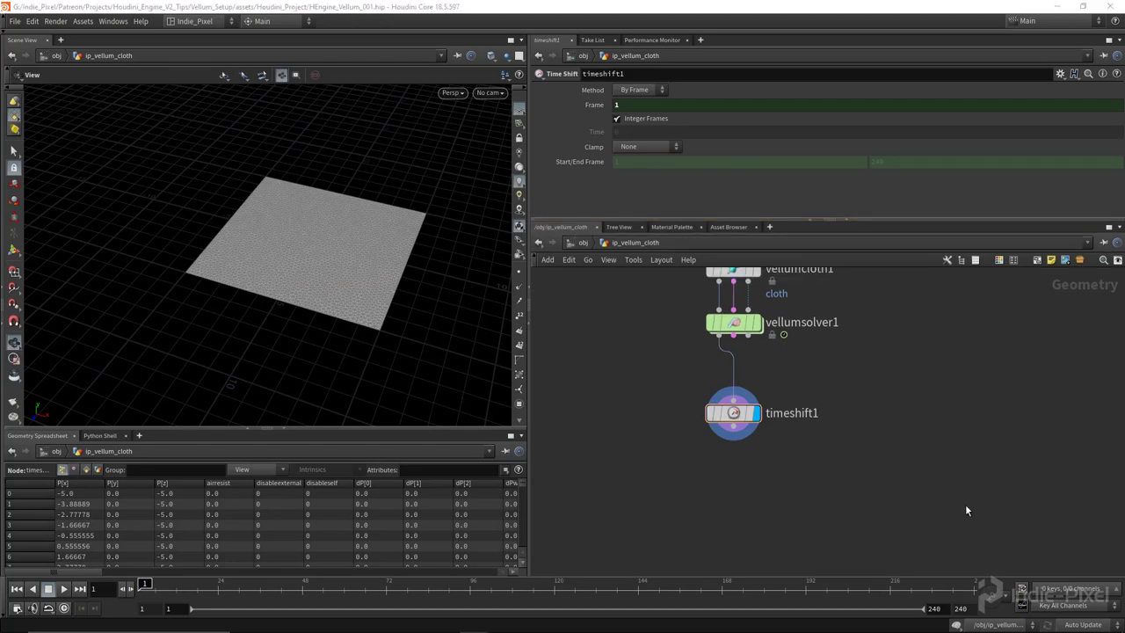
pyautogui.scroll(3, 879, 483)
pyautogui.press('Tab')
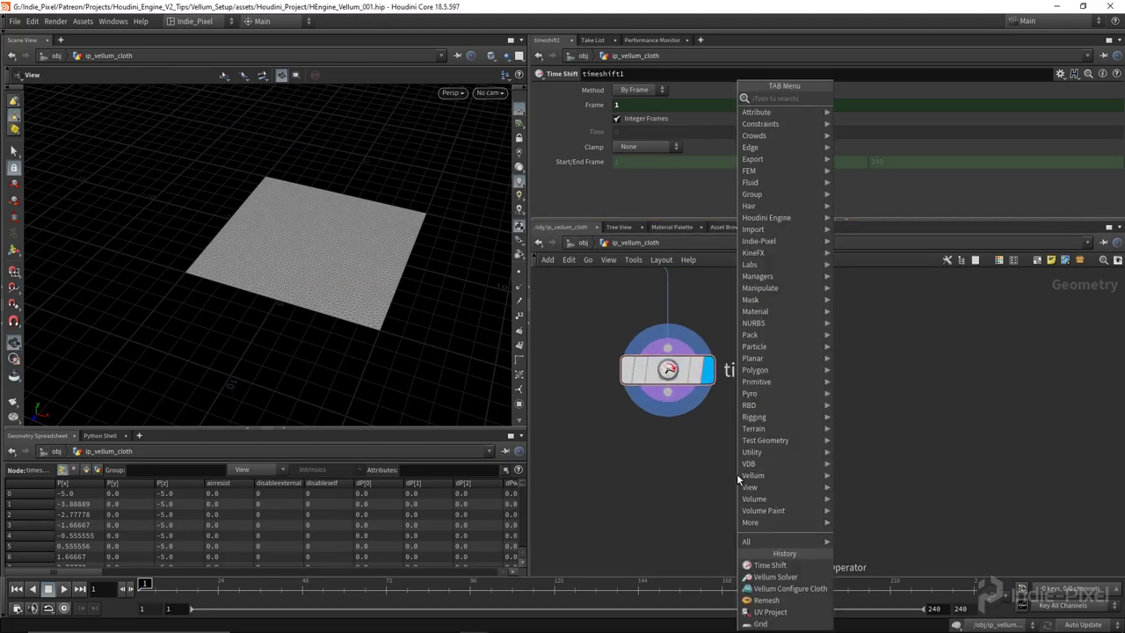
pyautogui.write('vell')
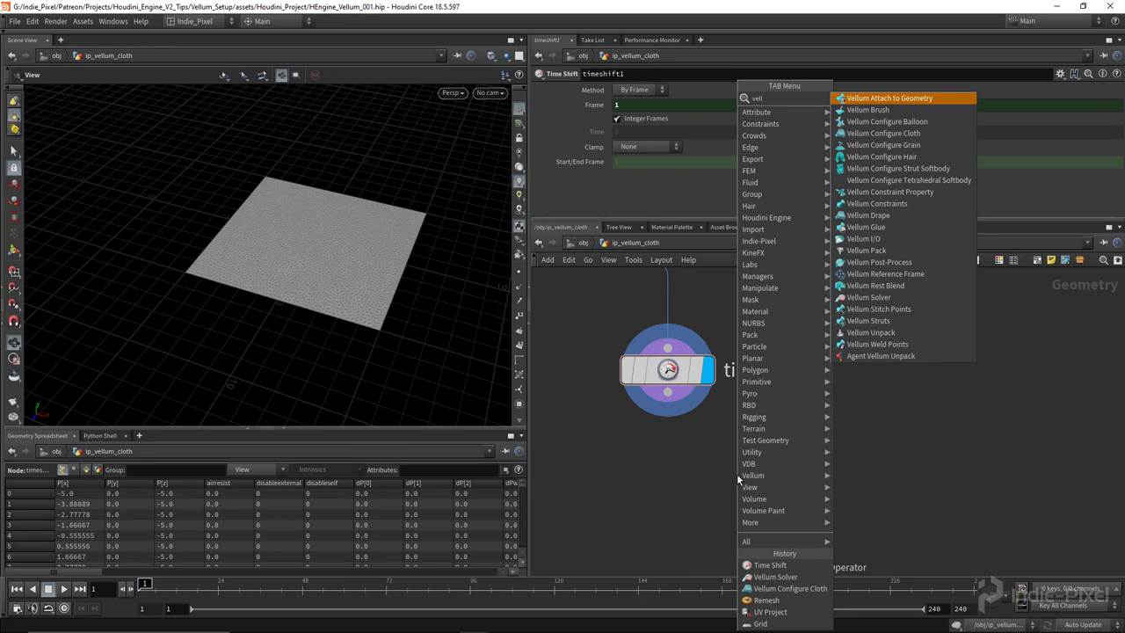
pyautogui.click(883, 262)
pyautogui.click(699, 445)
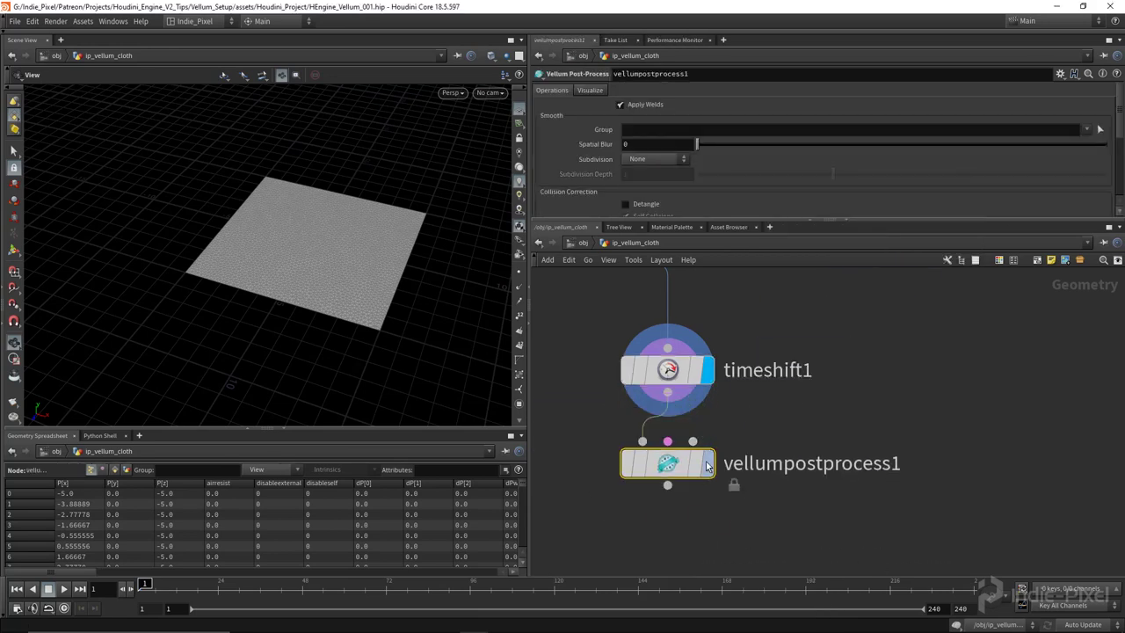
# Step: Display the Vellum Post-Process node and set its Subdivision to Loop, keeping Spatial Blur at 0
pyautogui.click(641, 161)
pyautogui.click(642, 188)
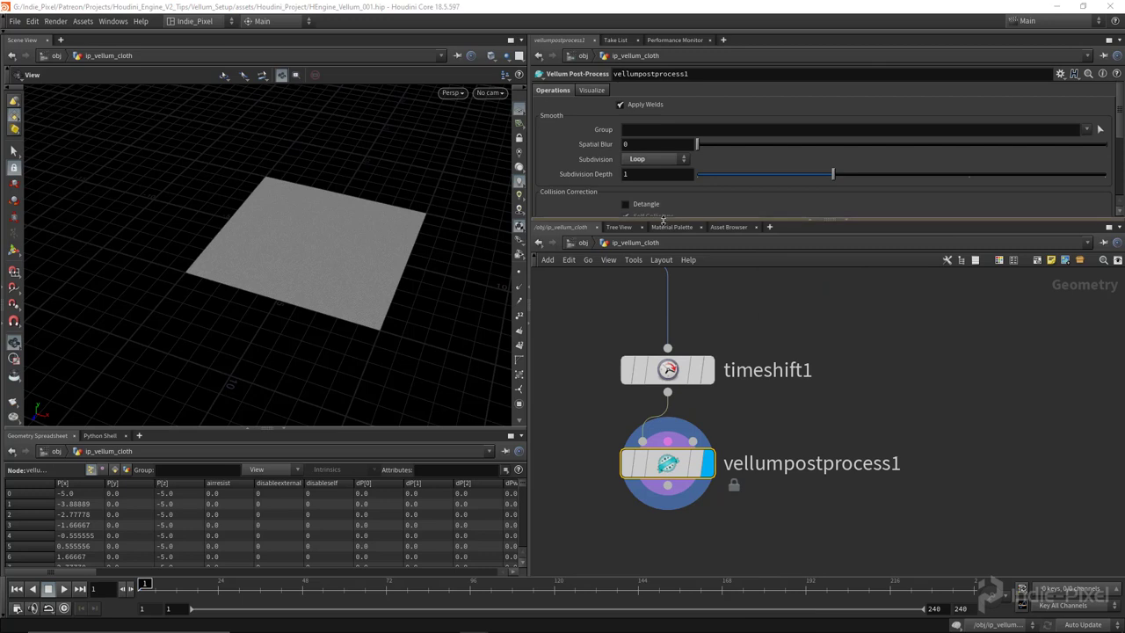
pyautogui.click(648, 143)
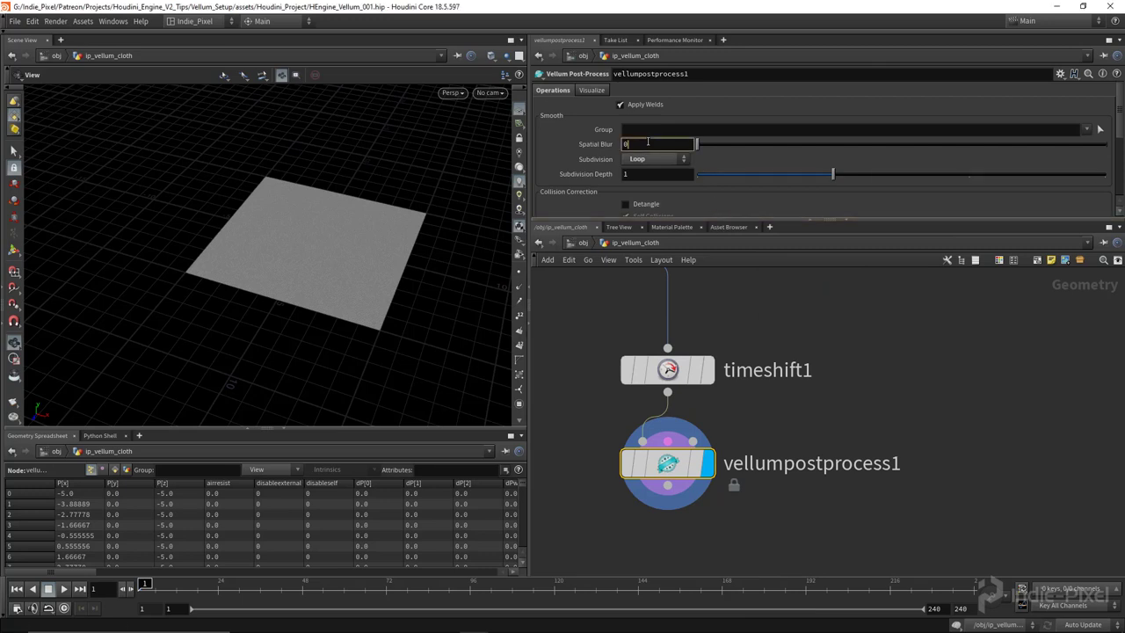
pyautogui.write('8')
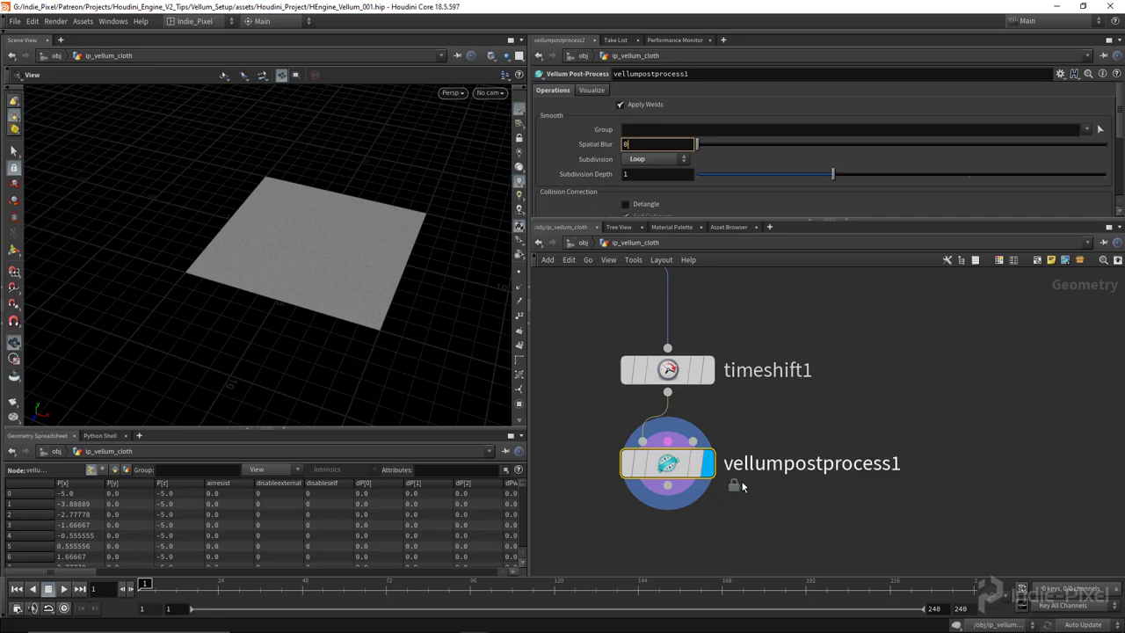
# Step: Add an Output node after vellumpostprocess1, connect it and display it
pyautogui.press('Tab')
pyautogui.write('out')
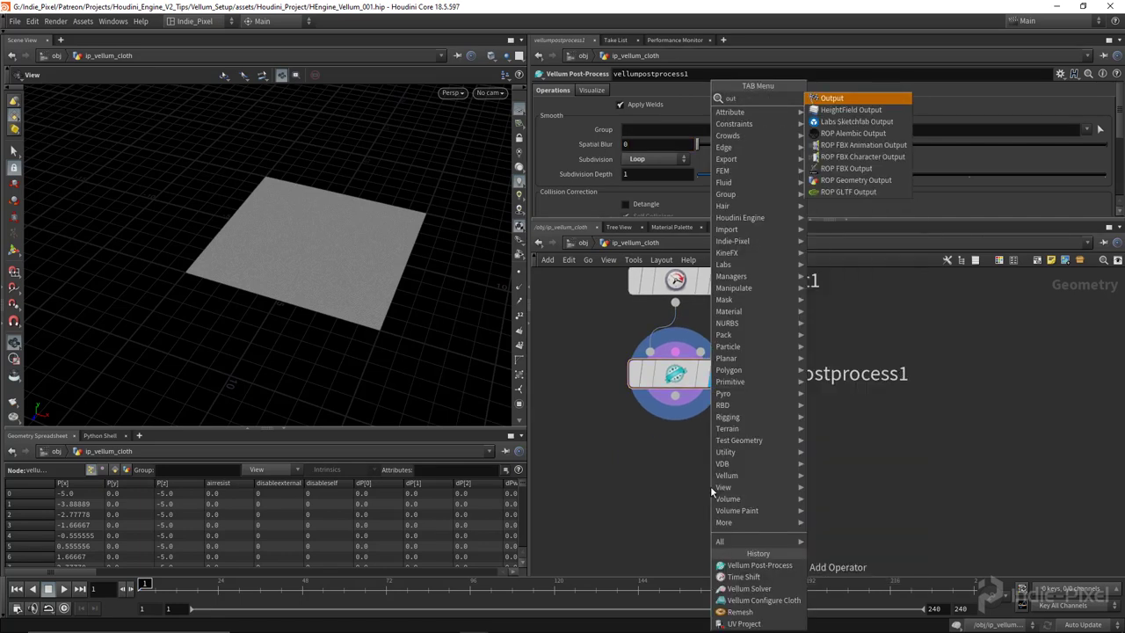
pyautogui.press('Return')
pyautogui.click(672, 403)
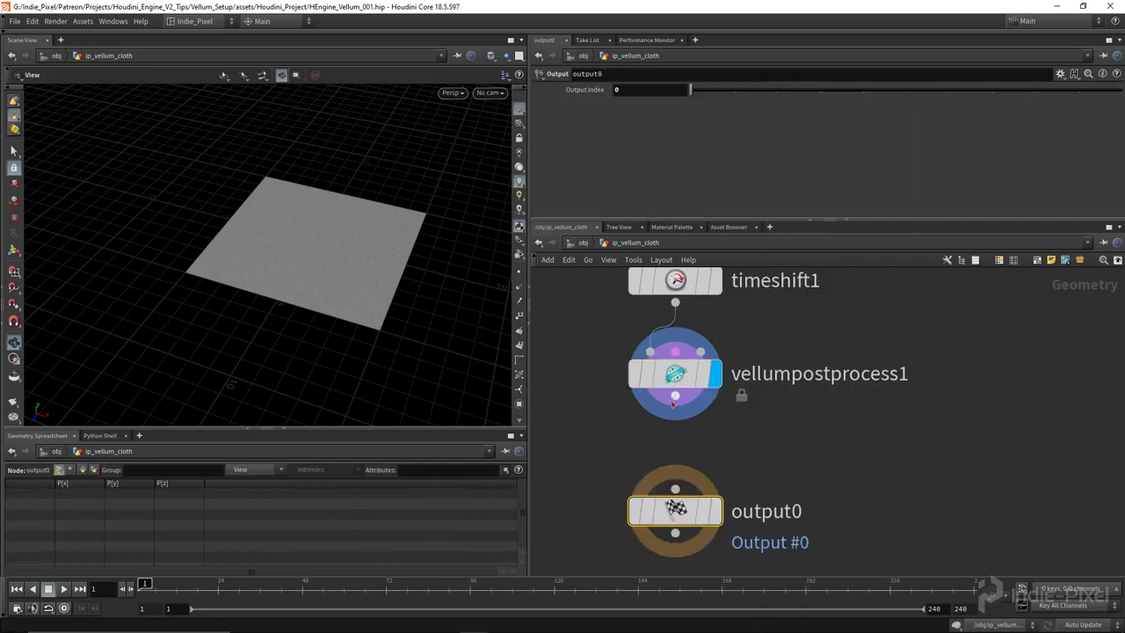
pyautogui.scroll(-4, 747, 422)
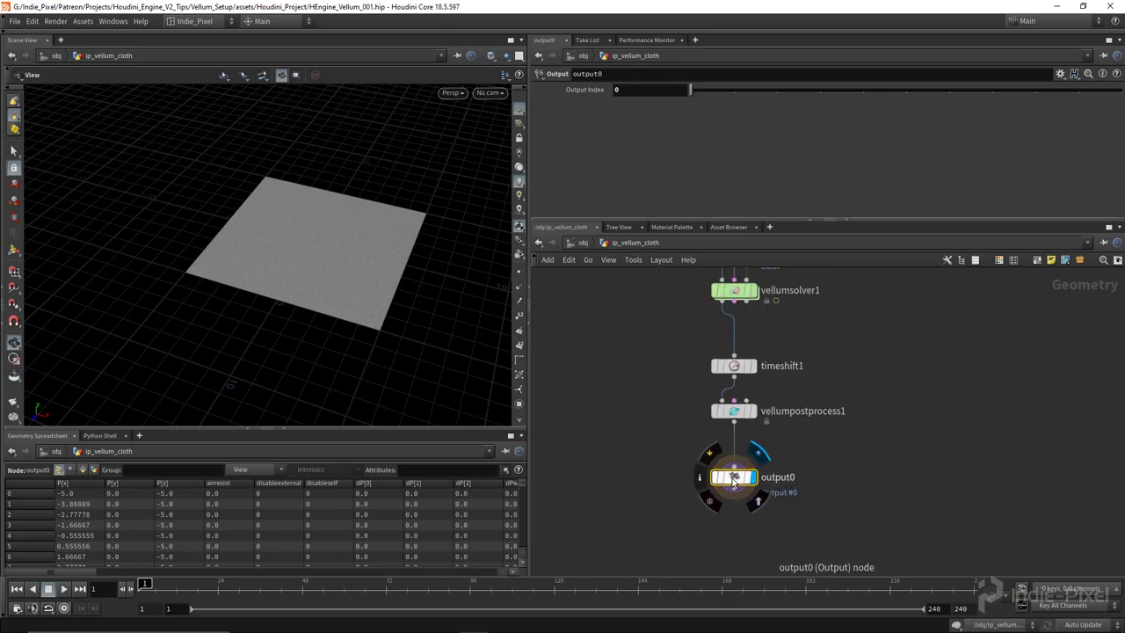
# Step: Tidy the spacing of the nodes in the cloth network and save the asset's node type
pyautogui.scroll(-2, 734, 482)
pyautogui.scroll(-3, 346, 299)
pyautogui.scroll(4, 838, 379)
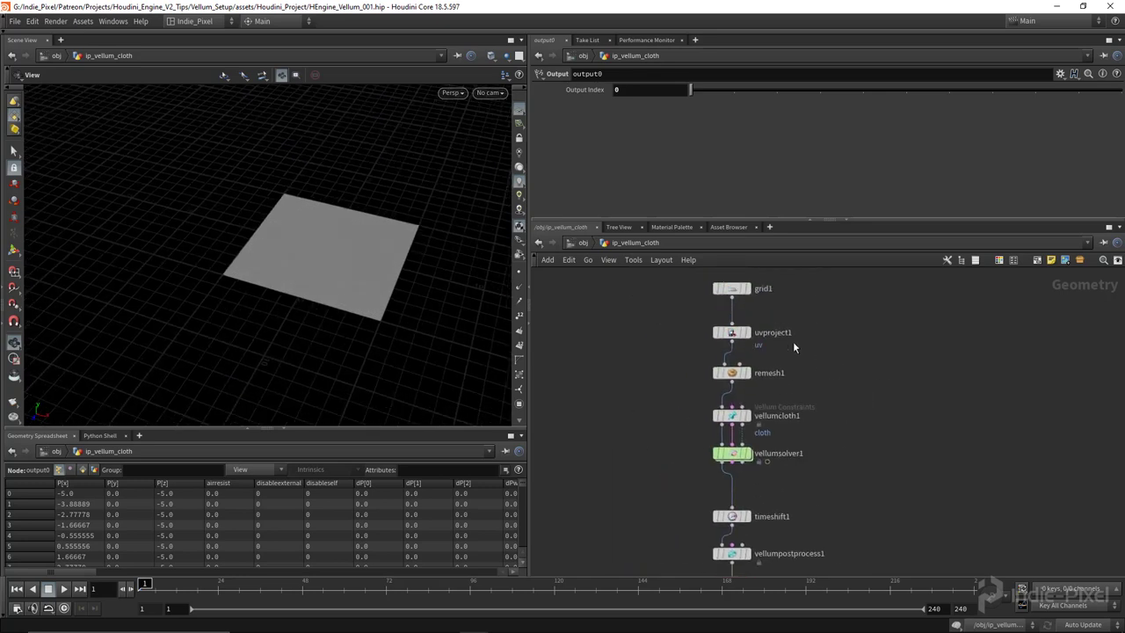
pyautogui.moveTo(709, 401); pyautogui.dragTo(754, 461)
pyautogui.moveTo(784, 379); pyautogui.dragTo(794, 418, button='middle')
pyautogui.moveTo(803, 432); pyautogui.dragTo(710, 309)
pyautogui.scroll(-3, 828, 388)
pyautogui.click(740, 296)
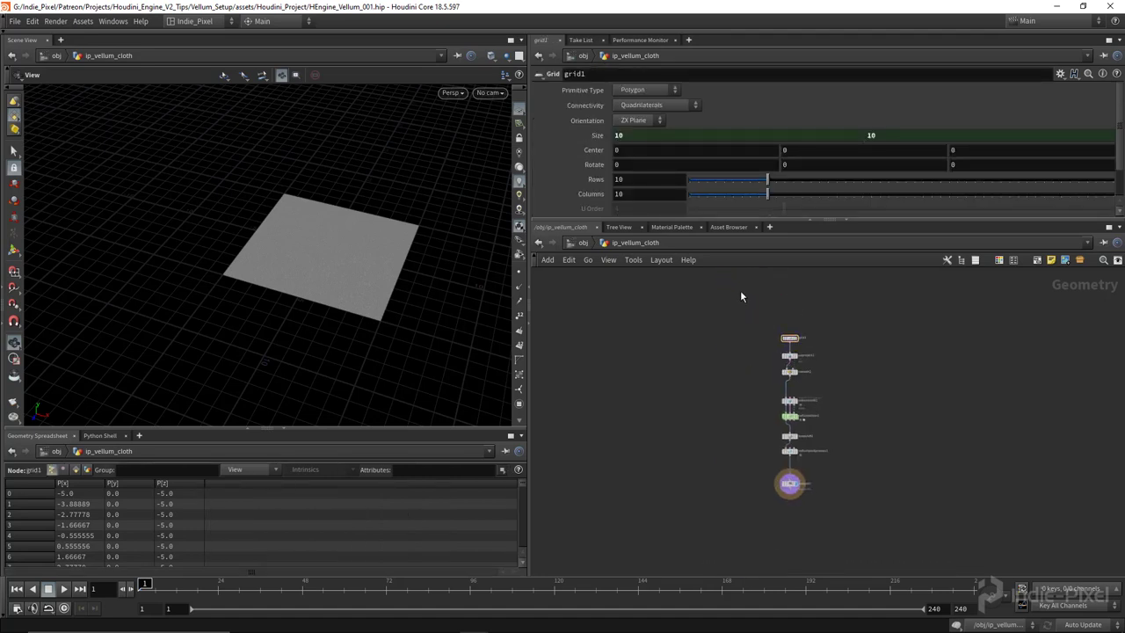
pyautogui.rightClick(628, 245)
pyautogui.click(676, 506)
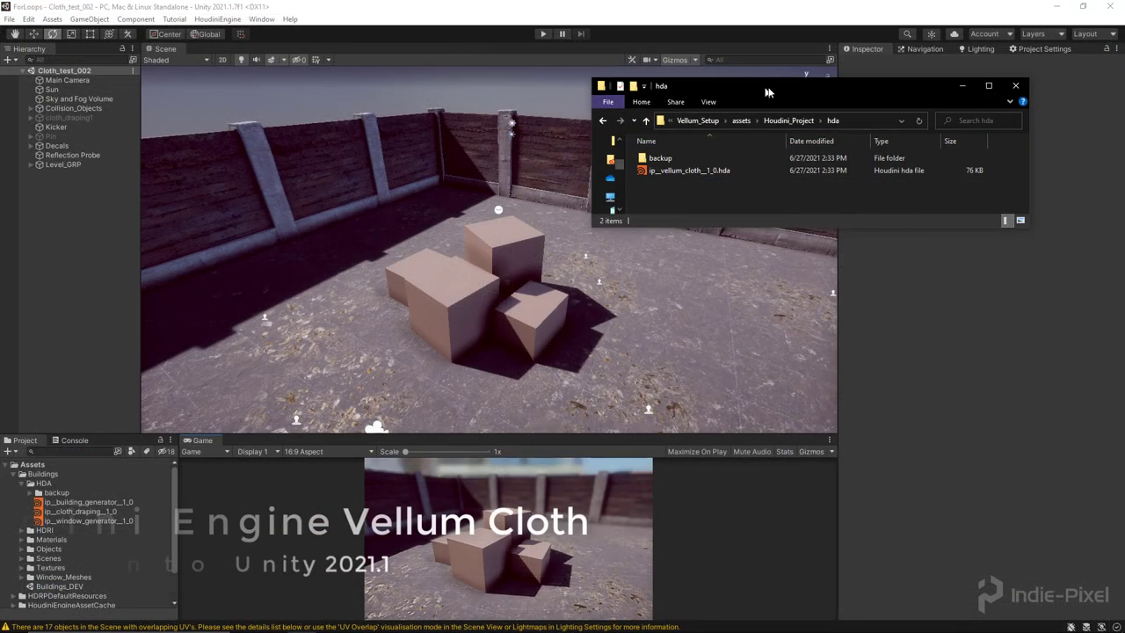
# Step: Switch to Unity, import ip__vellum_cloth__1_0.hda into the project's HDA folder and close the file browser
pyautogui.moveTo(767, 92); pyautogui.dragTo(753, 104)
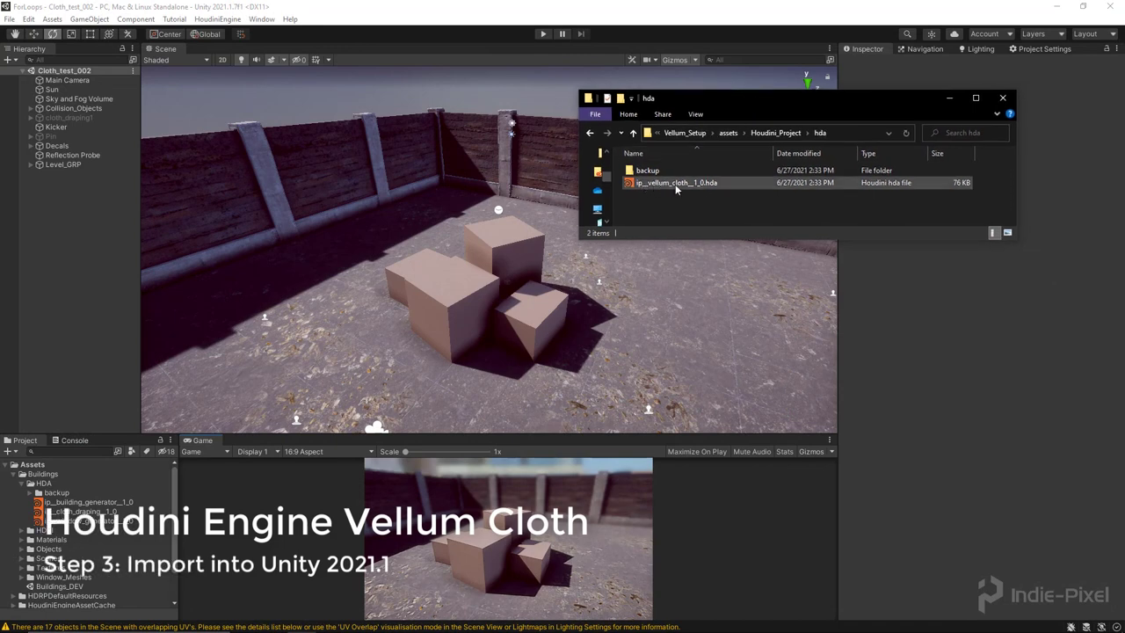
pyautogui.moveTo(658, 183); pyautogui.dragTo(48, 489)
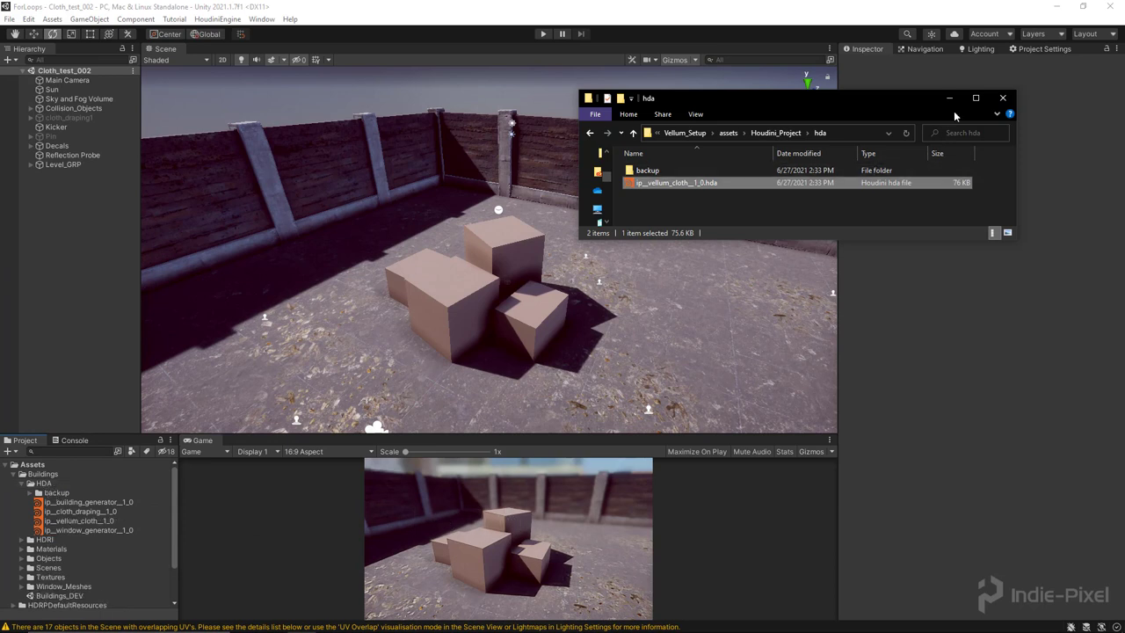
pyautogui.click(1003, 98)
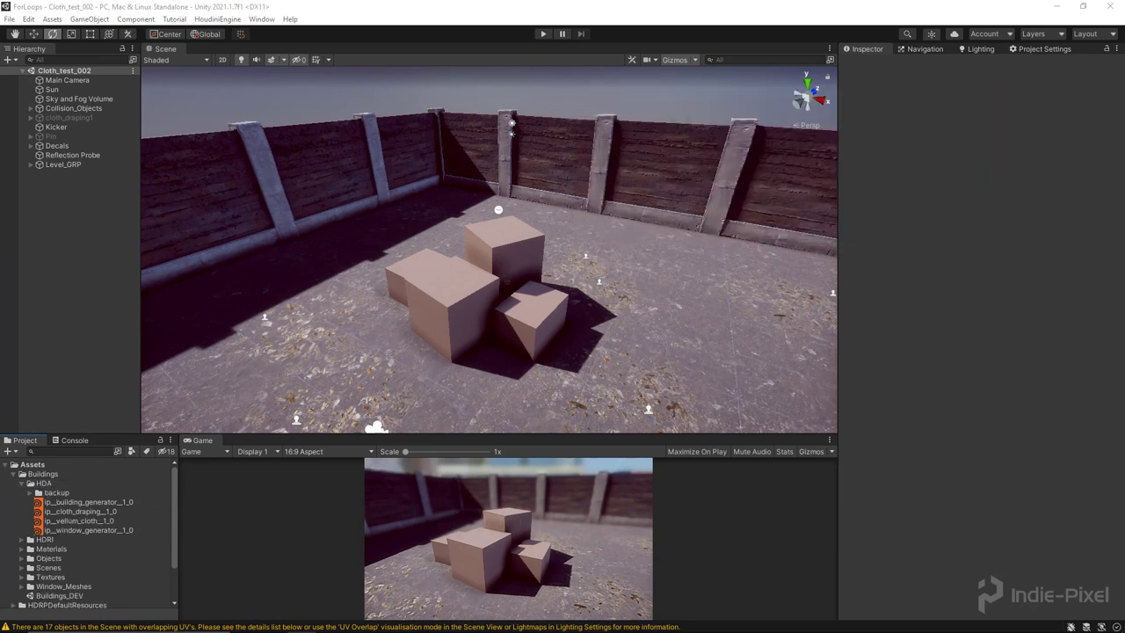
# Step: Place the ip__vellum_cloth__1_0 asset in the scene and raise it above the boxes to about Y 1.37
pyautogui.moveTo(85, 524); pyautogui.dragTo(55, 248)
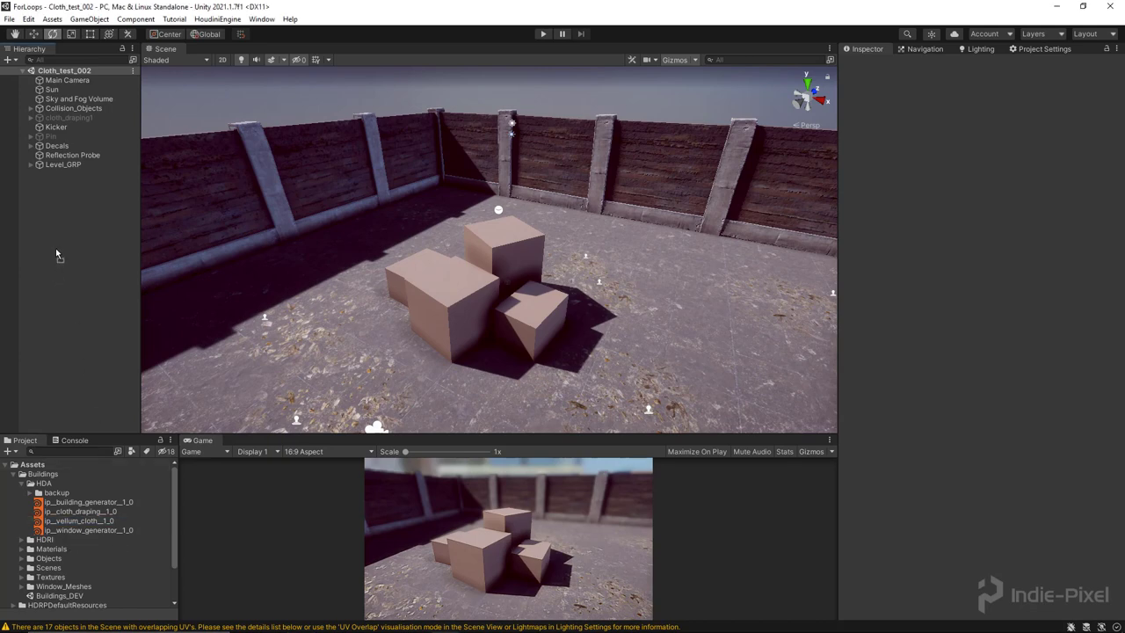
pyautogui.moveTo(48, 217); pyautogui.dragTo(64, 226)
pyautogui.press('w')
pyautogui.moveTo(507, 257); pyautogui.dragTo(528, 231)
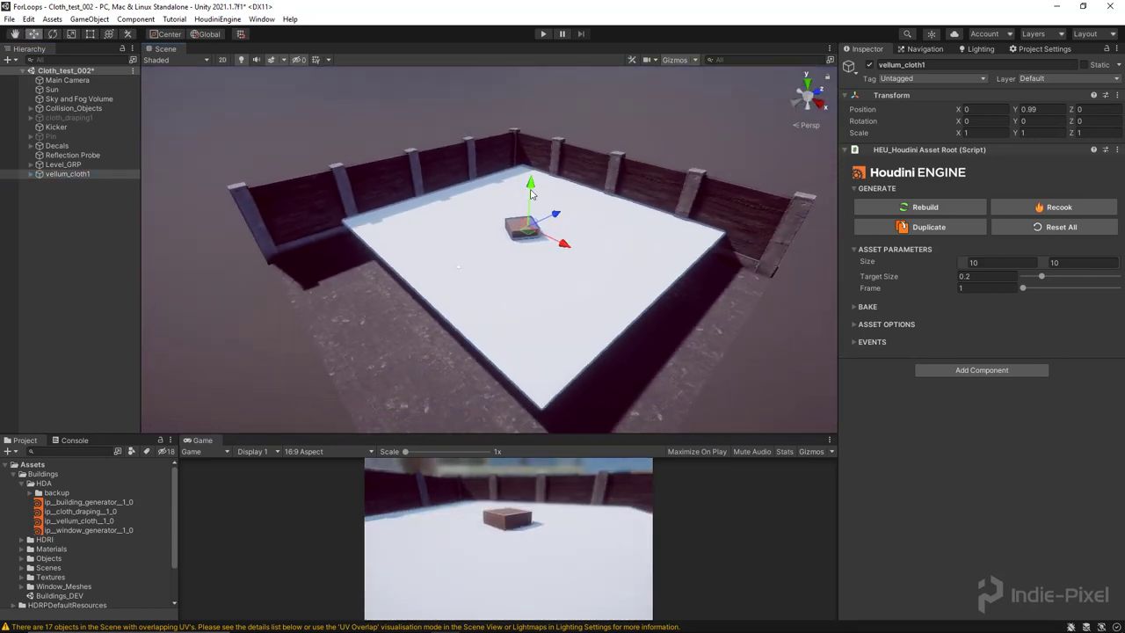
pyautogui.moveTo(532, 189); pyautogui.dragTo(532, 179)
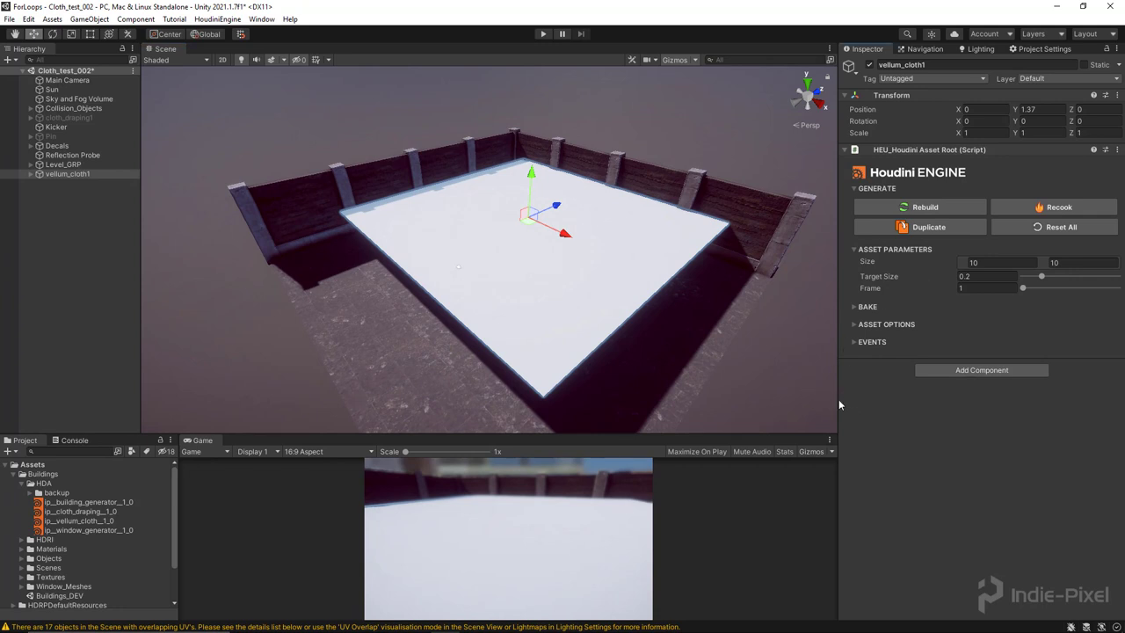
# Step: Widen the Inspector and set the cloth asset's Size to 4 by 4
pyautogui.moveTo(839, 400); pyautogui.dragTo(764, 398)
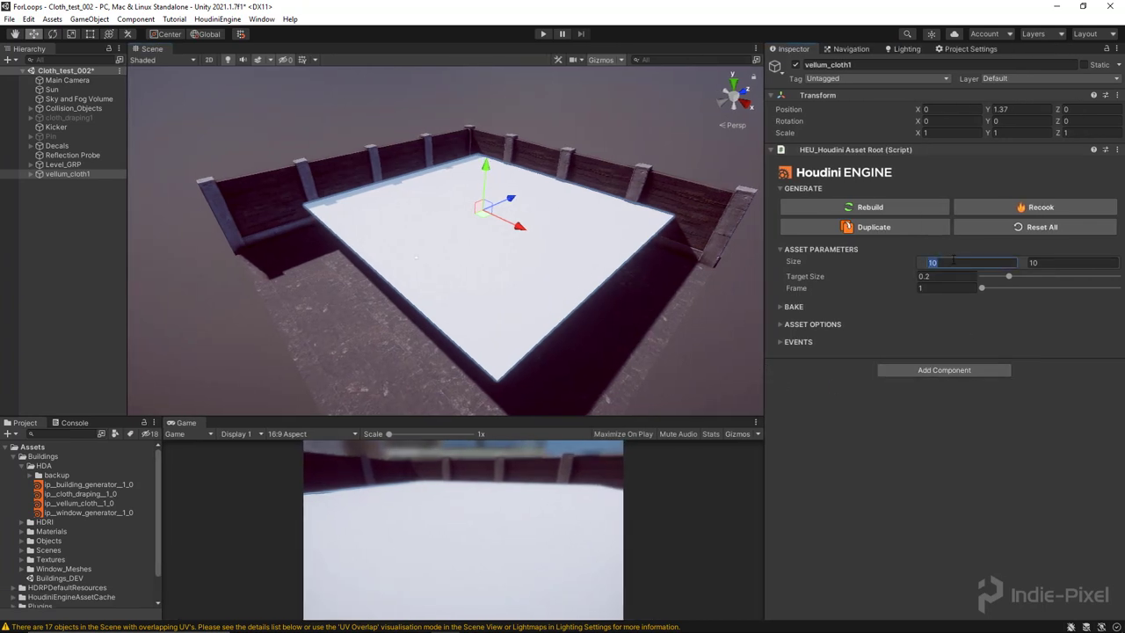
pyautogui.press('Tab')
pyautogui.write('4')
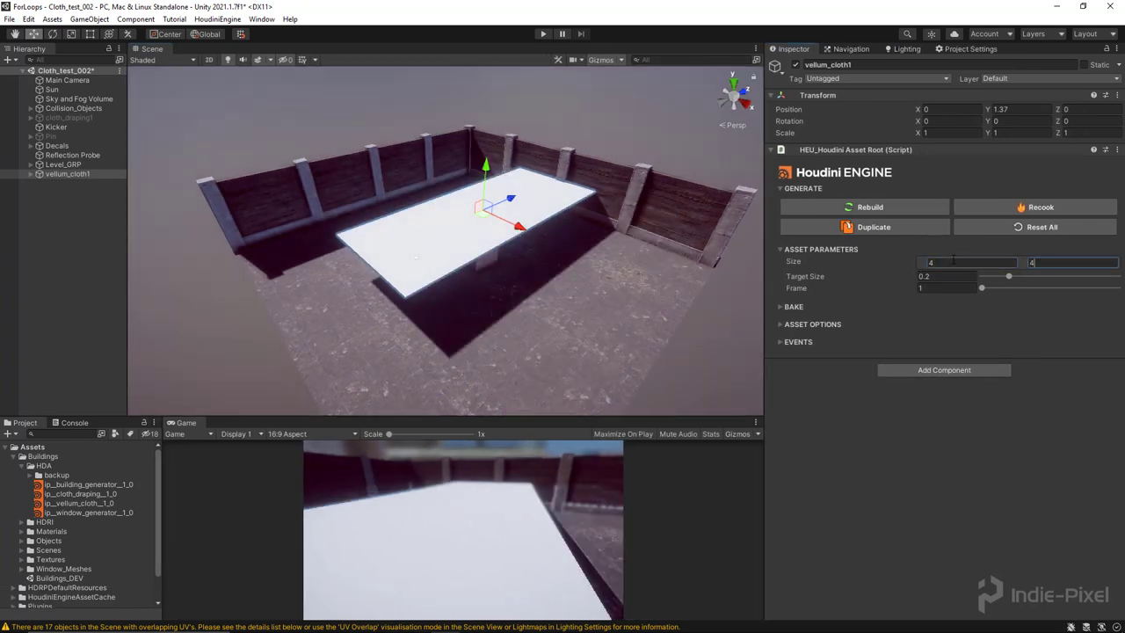
# Step: Commit the cloth's size and display the scene in Shaded Wireframe mode
pyautogui.press('Return')
pyautogui.keyDown('alt'); pyautogui.moveTo(615, 219); pyautogui.dragTo(658, 211); pyautogui.keyUp('alt')
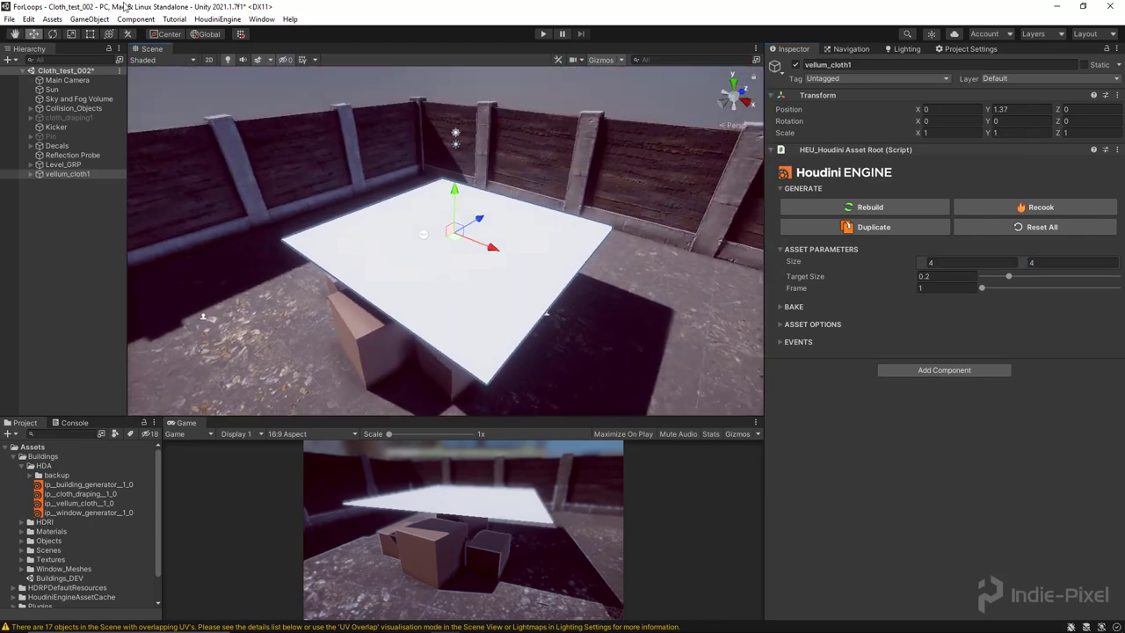
pyautogui.click(159, 58)
pyautogui.click(172, 101)
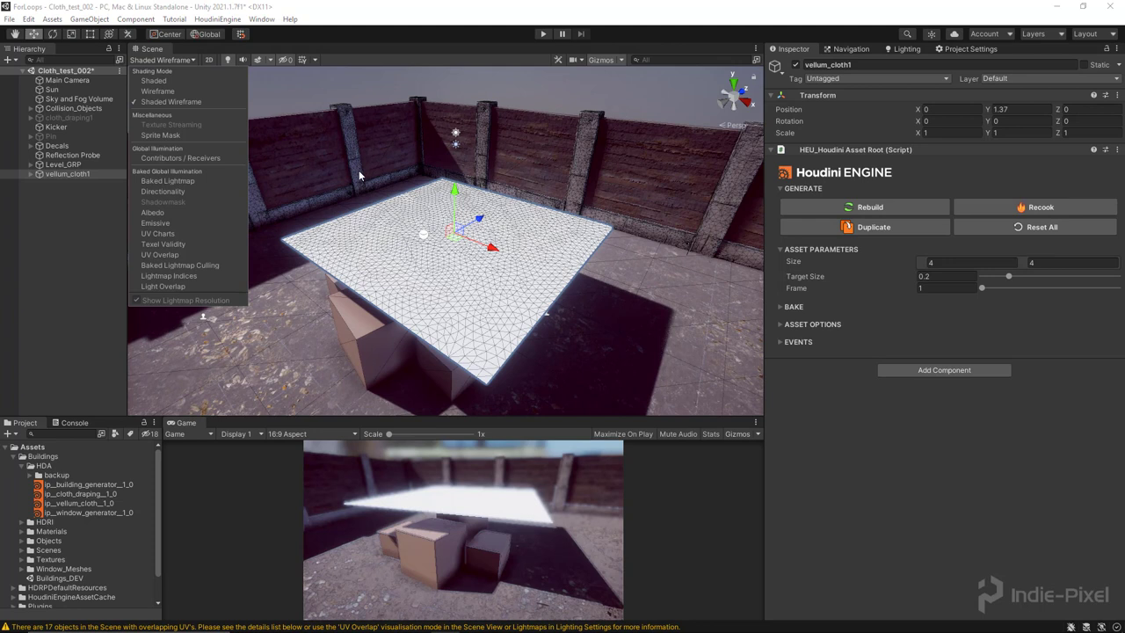
# Step: Test the cloth's Target Size at 0.5 and 0.05, and return it to 0.2
pyautogui.click(947, 277)
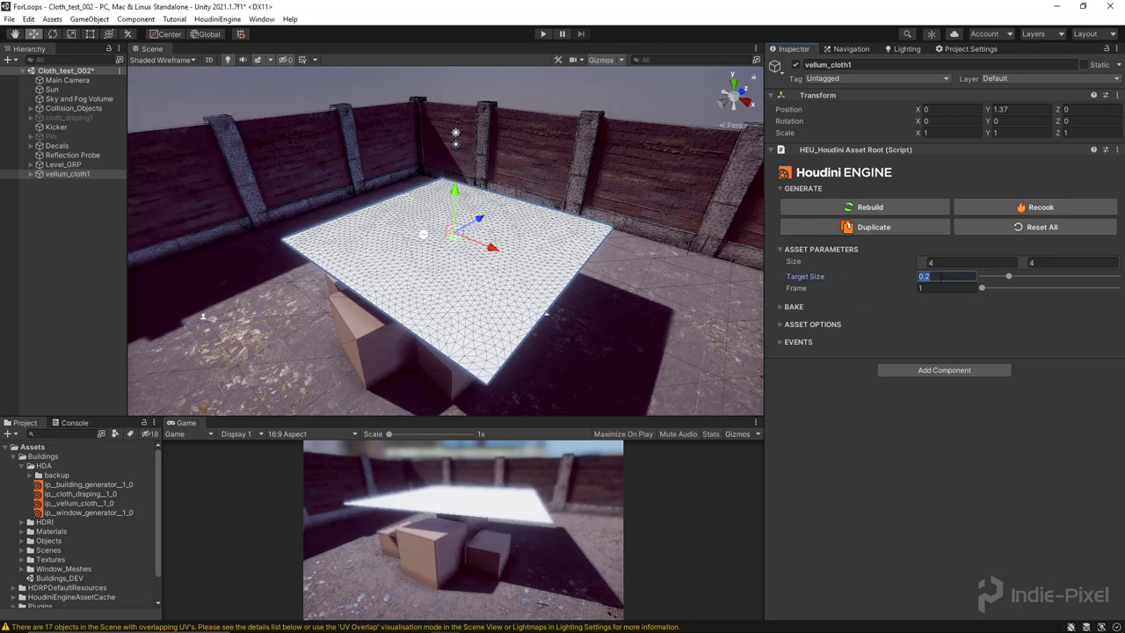
pyautogui.write('.5')
pyautogui.press('Return')
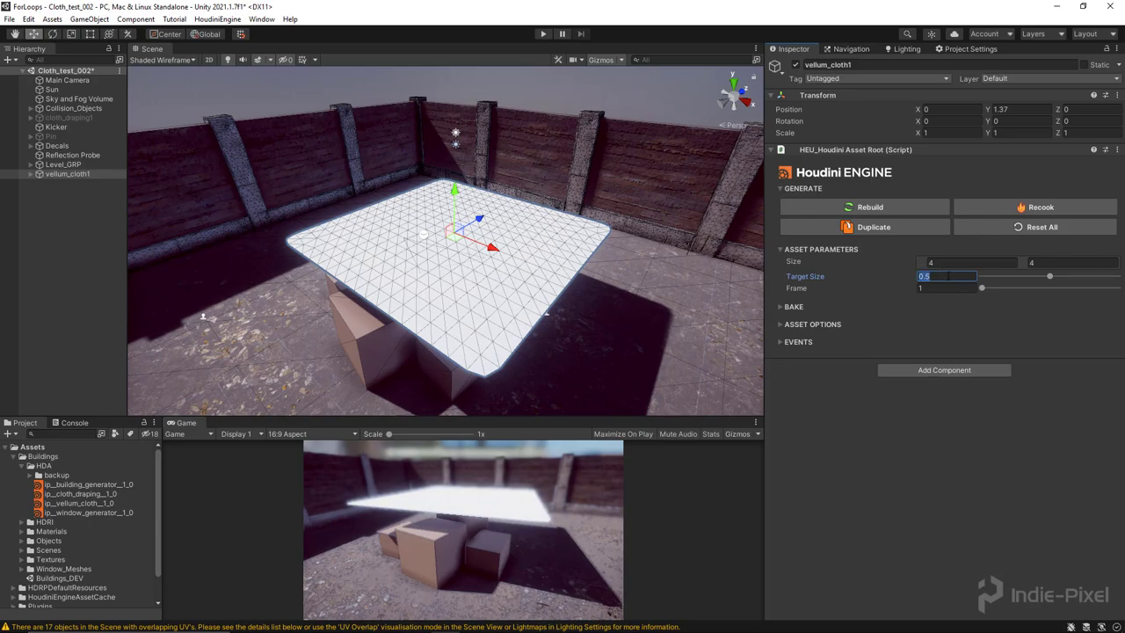
pyautogui.press('Return')
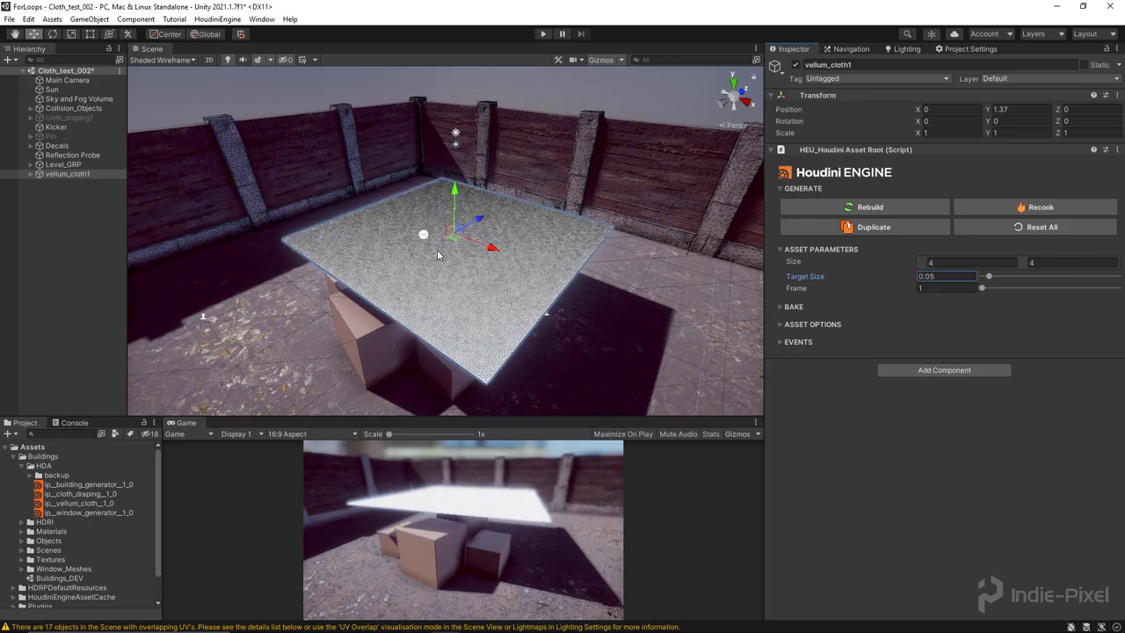
pyautogui.keyDown('alt'); pyautogui.moveTo(507, 288); pyautogui.dragTo(546, 334); pyautogui.keyUp('alt')
pyautogui.click(966, 275)
pyautogui.write('0.2')
pyautogui.press('Return')
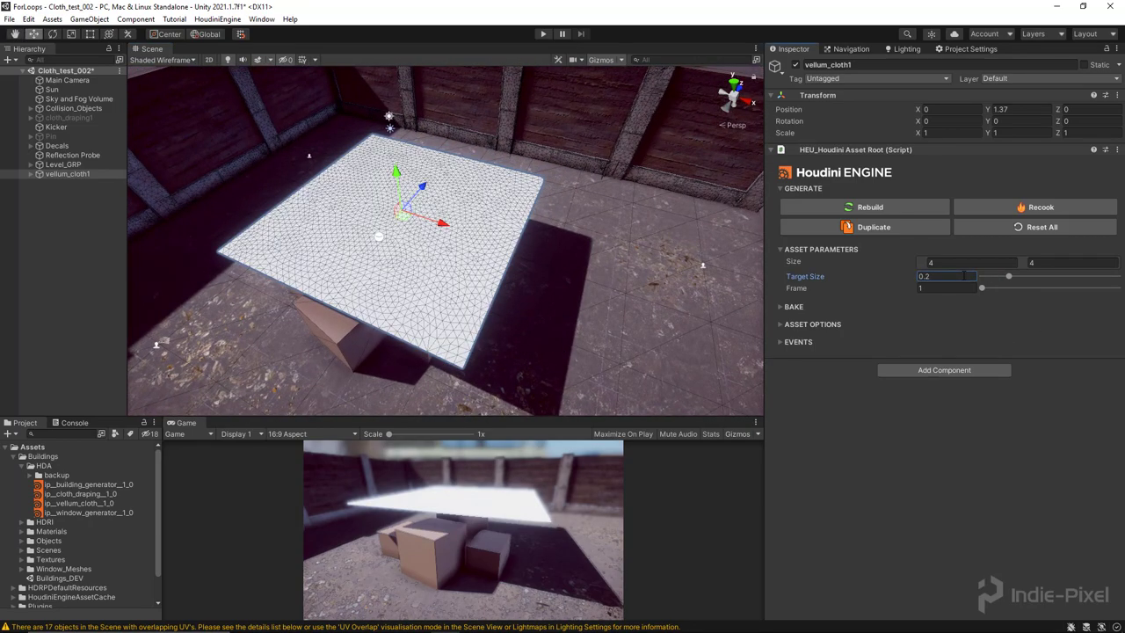
# Step: Set the cloth asset's Frame to 20 and view the boxes from closer up
pyautogui.keyDown('alt'); pyautogui.moveTo(475, 295); pyautogui.dragTo(633, 352); pyautogui.keyUp('alt')
pyautogui.click(934, 289)
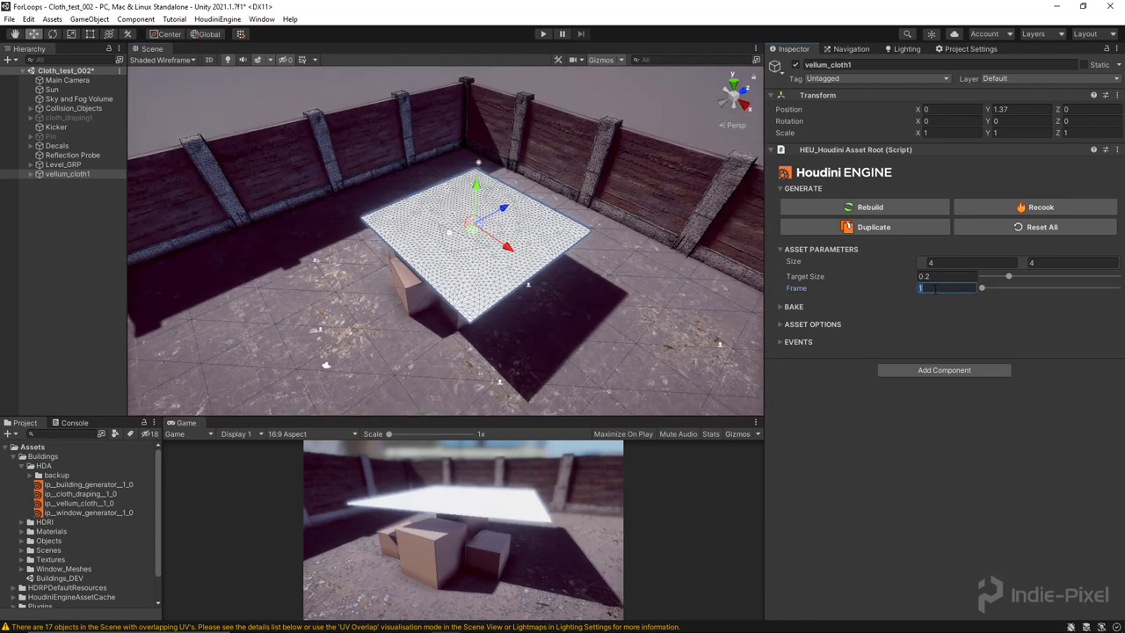
pyautogui.press('Return')
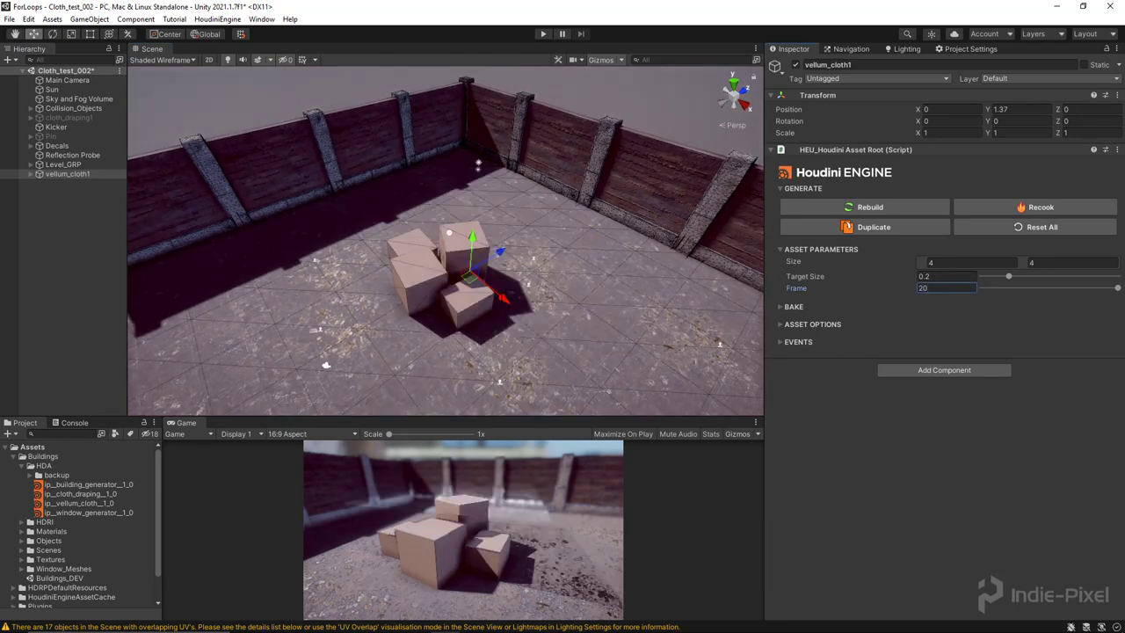
pyautogui.moveTo(516, 295); pyautogui.dragTo(516, 211, button='right')
pyautogui.moveTo(535, 231)
pyautogui.keyDown('alt'); pyautogui.mouseDown()
pyautogui.moveTo(518, 236)
pyautogui.moveTo(528, 239)
pyautogui.mouseUp(); pyautogui.keyUp('alt')
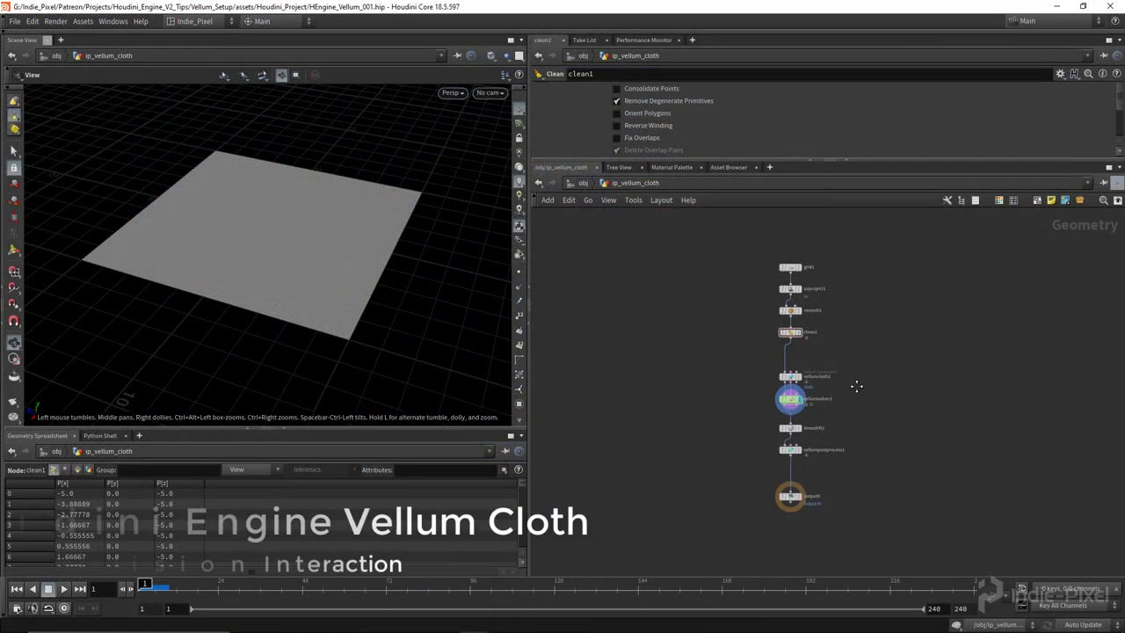
# Step: Switch to Houdini and add an Object Merge node beside the cloth chain in the ip_vellum_cloth network
pyautogui.scroll(3, 856, 380)
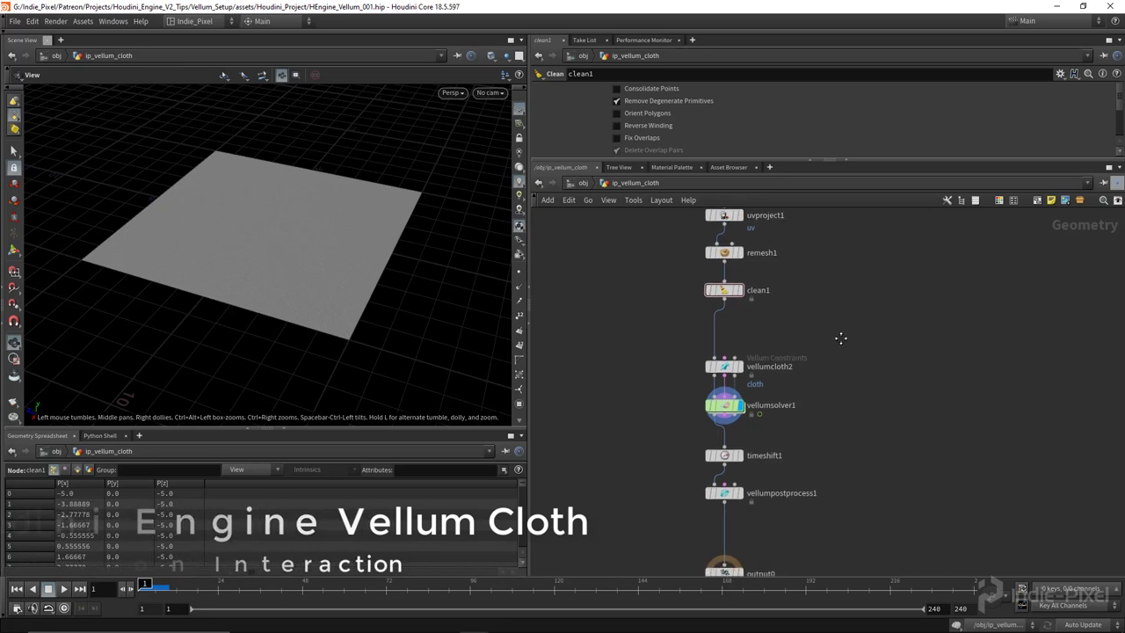
pyautogui.press('Tab')
pyautogui.write('obj')
pyautogui.press('Return')
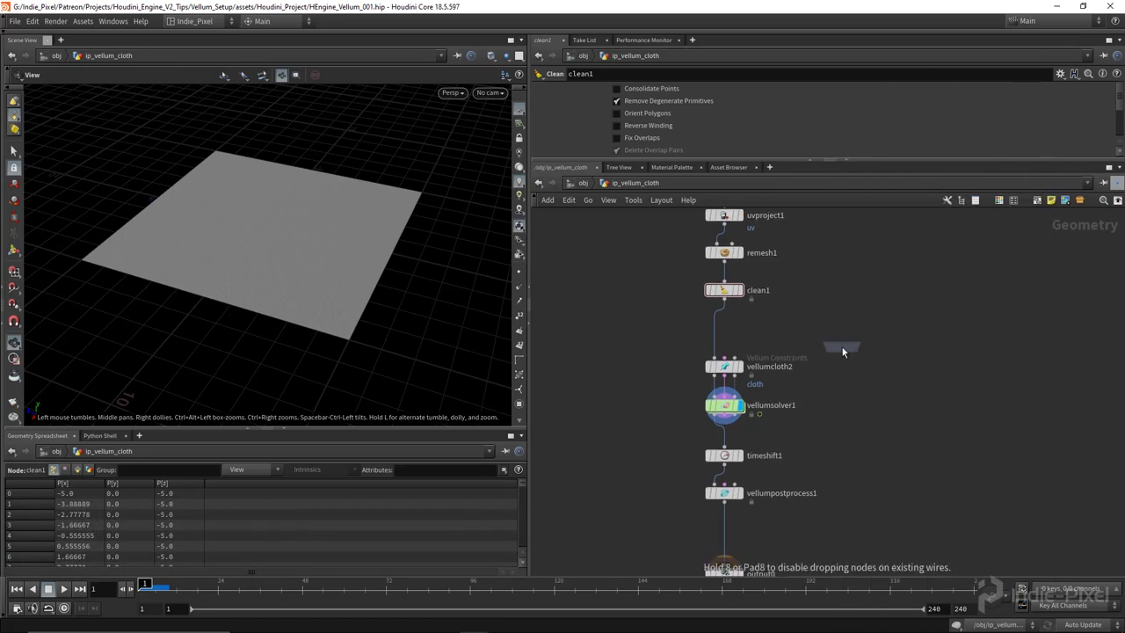
pyautogui.click(841, 350)
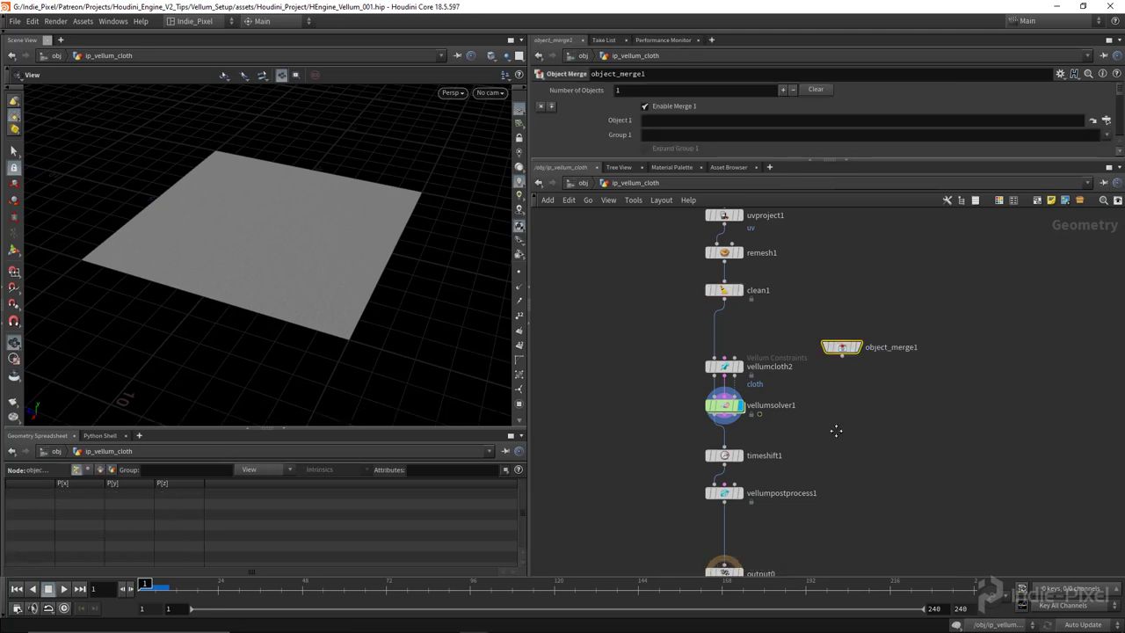
pyautogui.moveTo(840, 381); pyautogui.dragTo(844, 350)
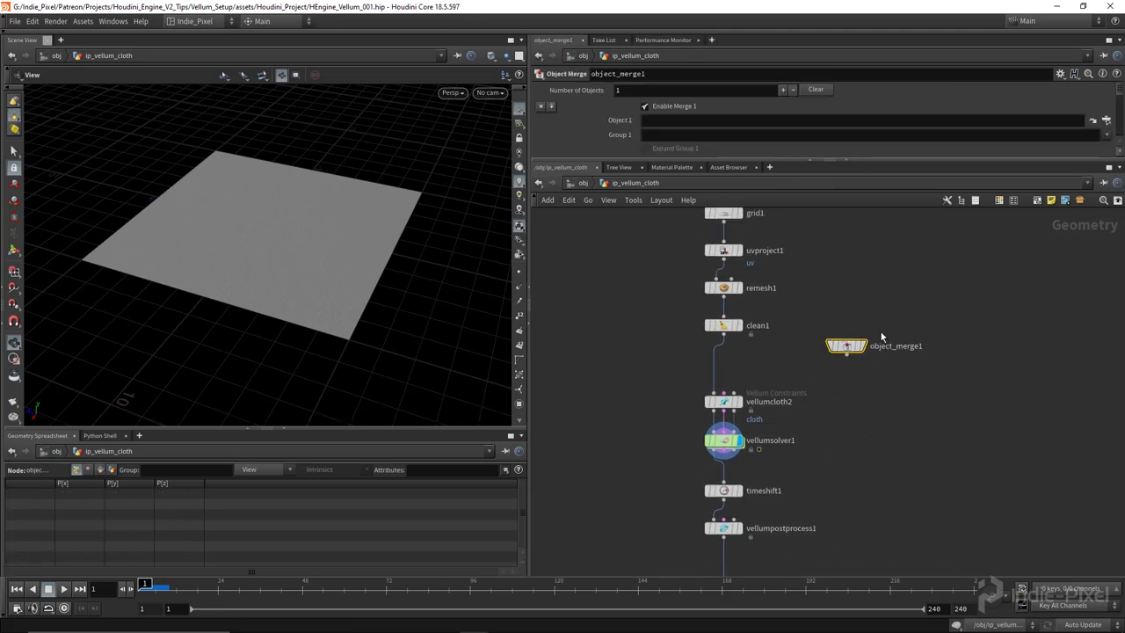
# Step: Set the Object Merge's Transform to Into This Object and place the node level with clean1
pyautogui.moveTo(841, 345)
pyautogui.moveTo(864, 158); pyautogui.dragTo(865, 218)
pyautogui.click(668, 177)
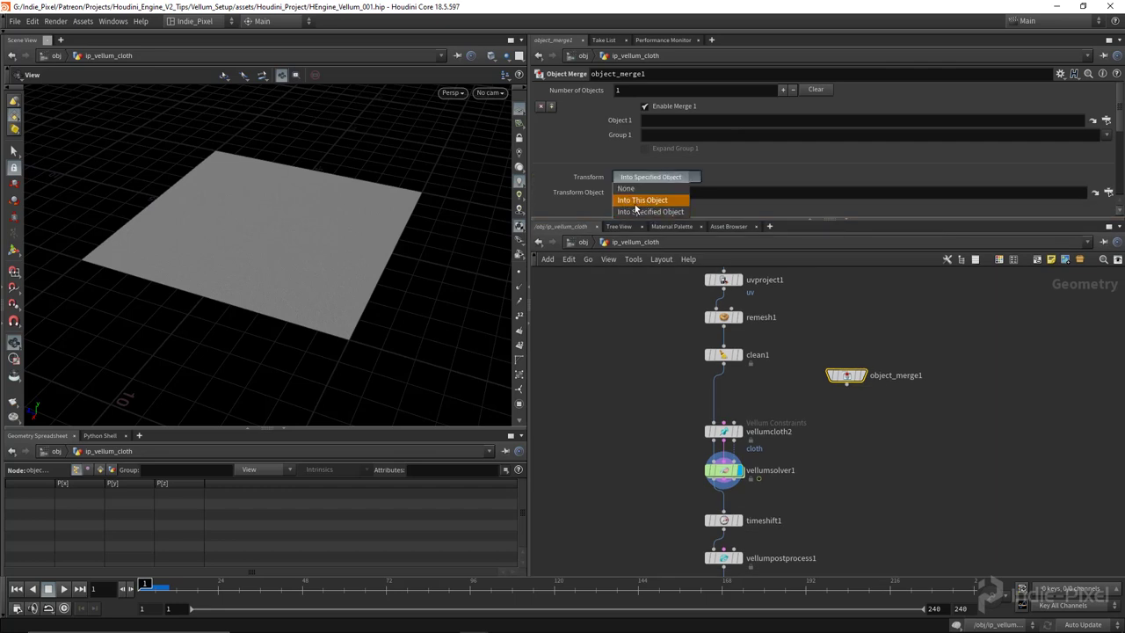
pyautogui.click(628, 200)
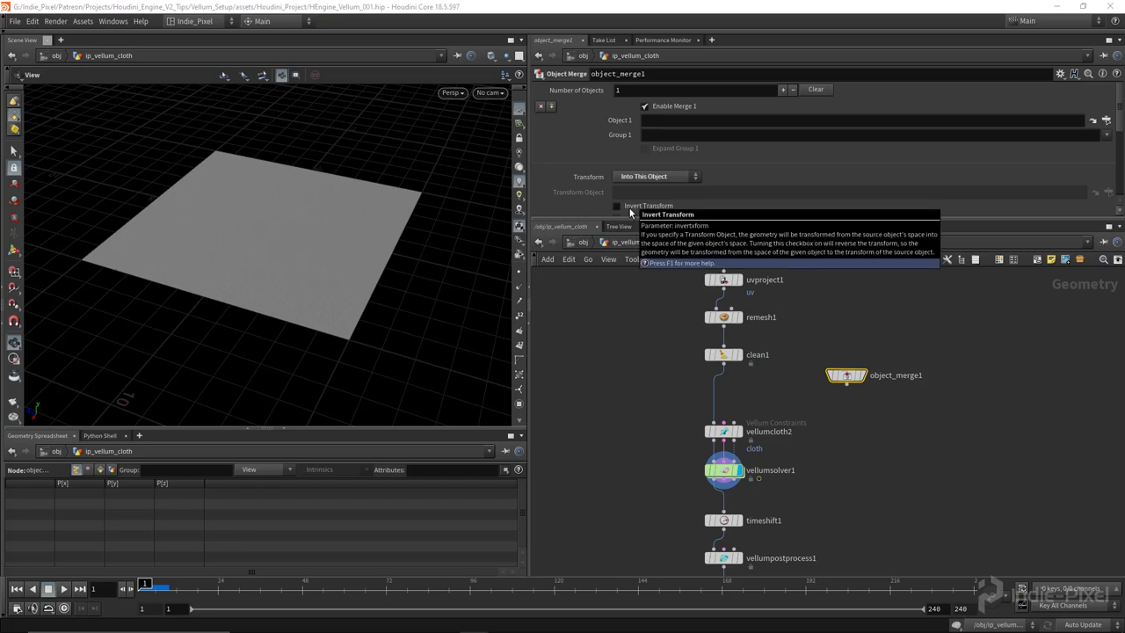
pyautogui.moveTo(847, 375)
pyautogui.mouseDown()
pyautogui.moveTo(857, 344)
pyautogui.moveTo(857, 385)
pyautogui.mouseUp()
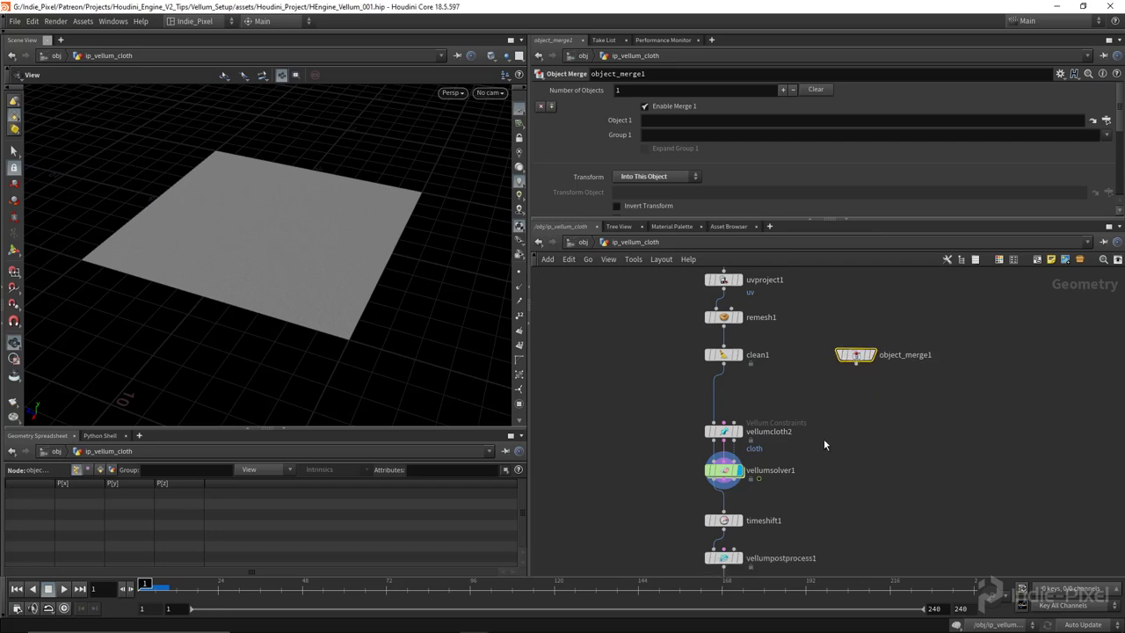
# Step: Connect the Object Merge output to the Collision Geometry input of vellumcloth2
pyautogui.click(856, 362)
pyautogui.scroll(4, 743, 432)
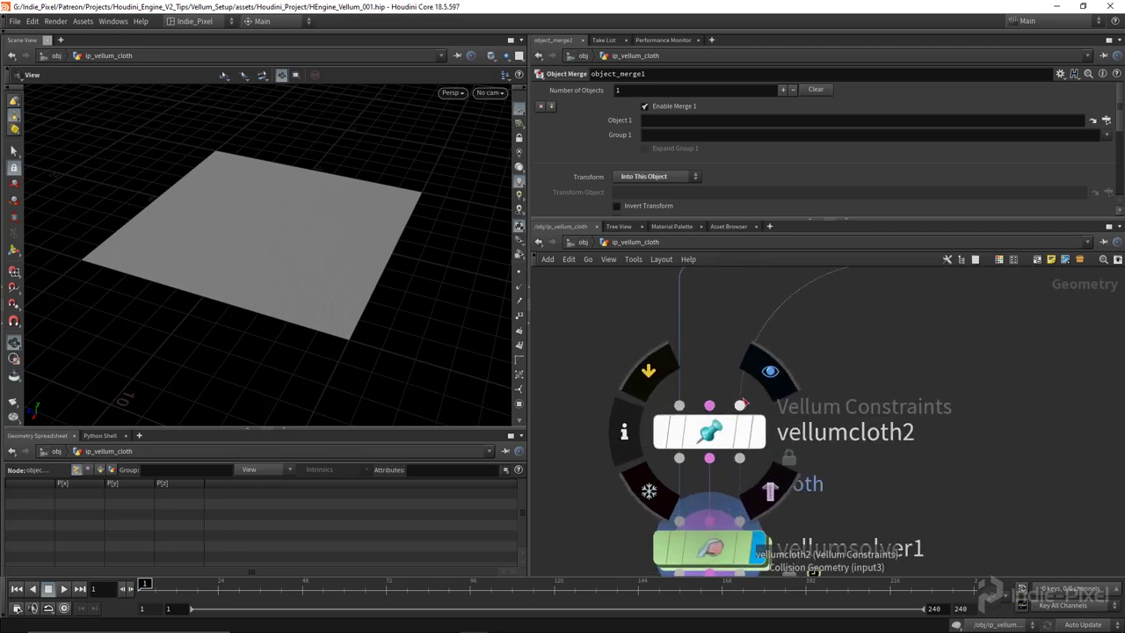
pyautogui.click(726, 429)
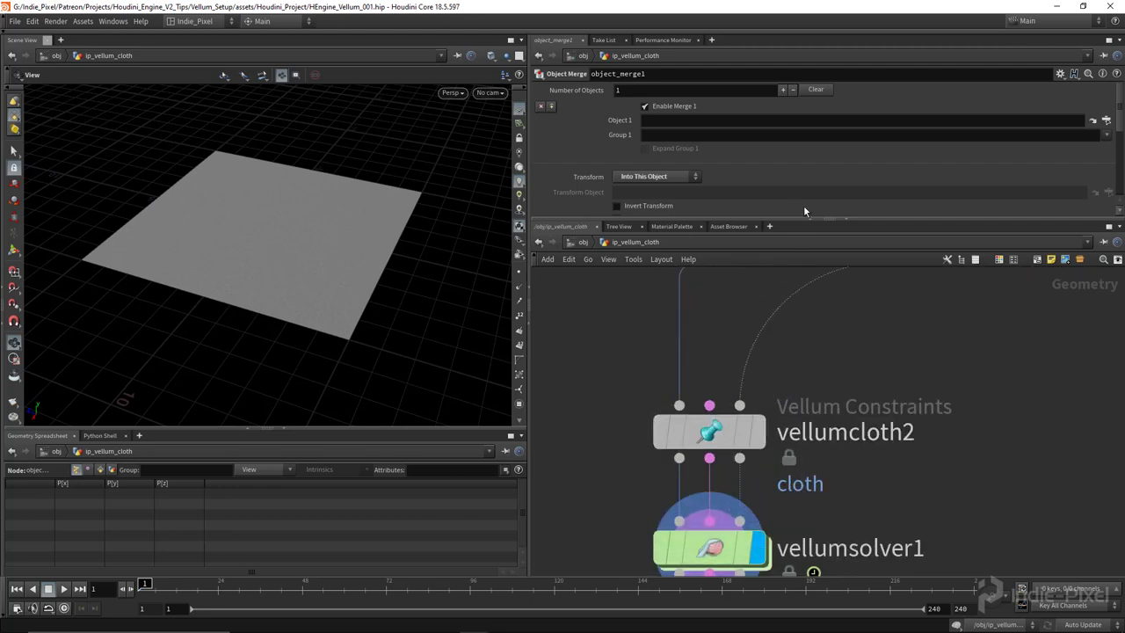
pyautogui.click(758, 424)
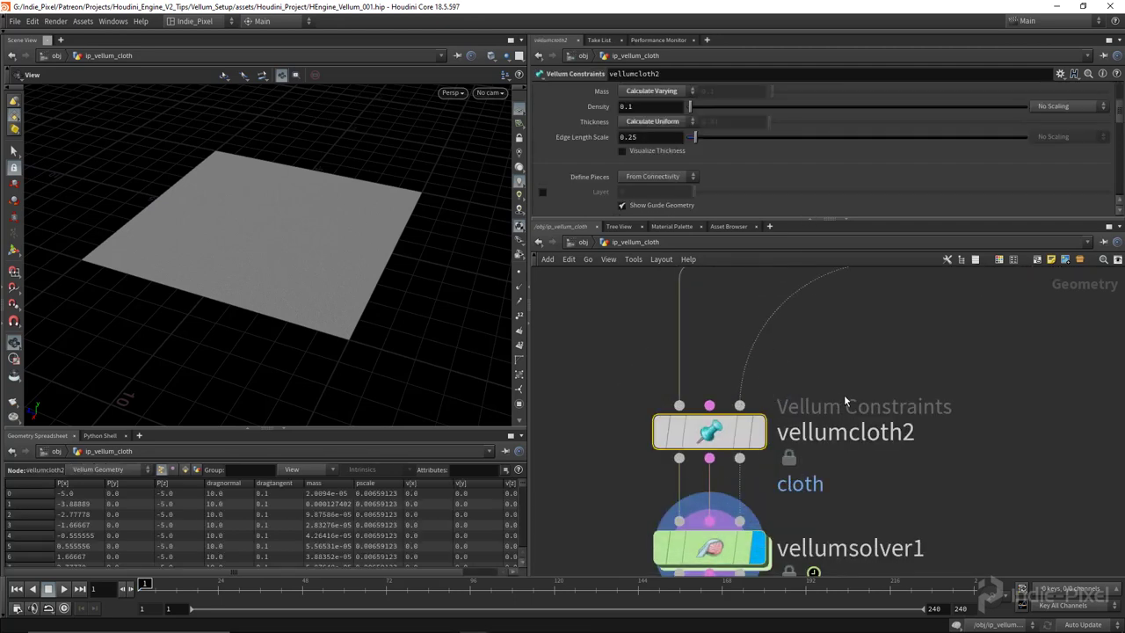
pyautogui.scroll(-5, 844, 394)
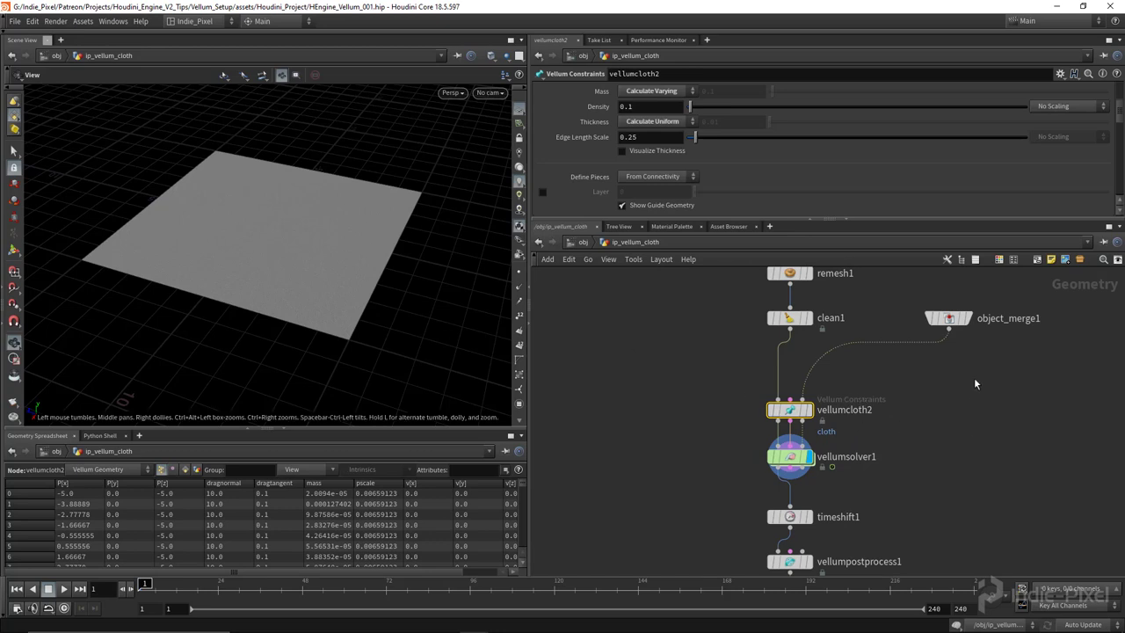
pyautogui.moveTo(975, 385); pyautogui.dragTo(935, 396, button='middle')
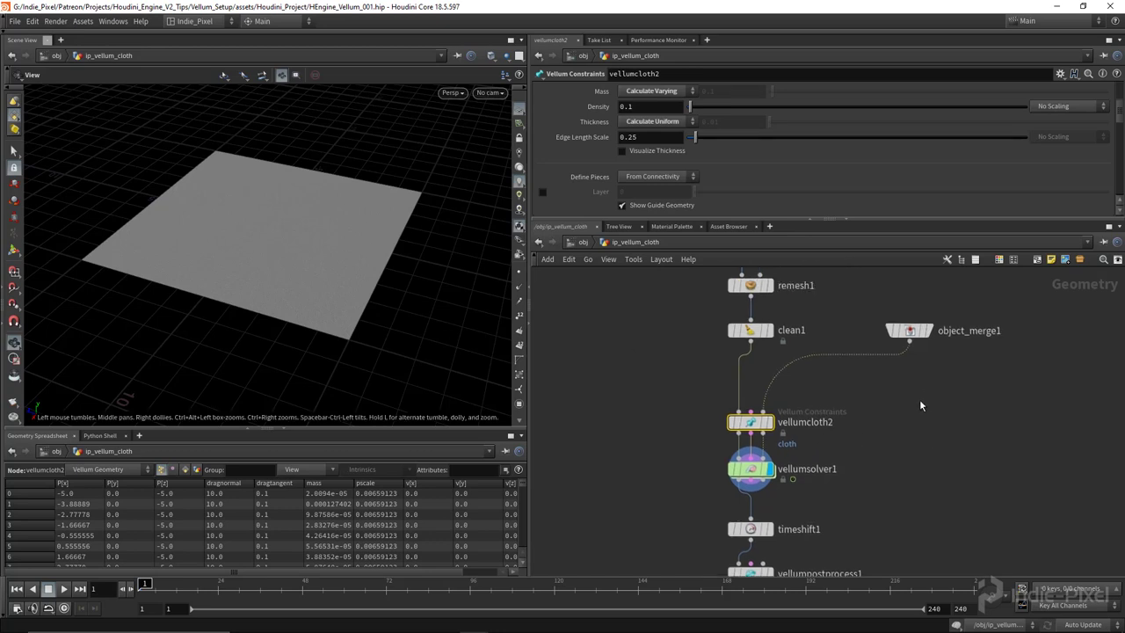
# Step: Rename the Object Merge node to get_collision
pyautogui.click(915, 331)
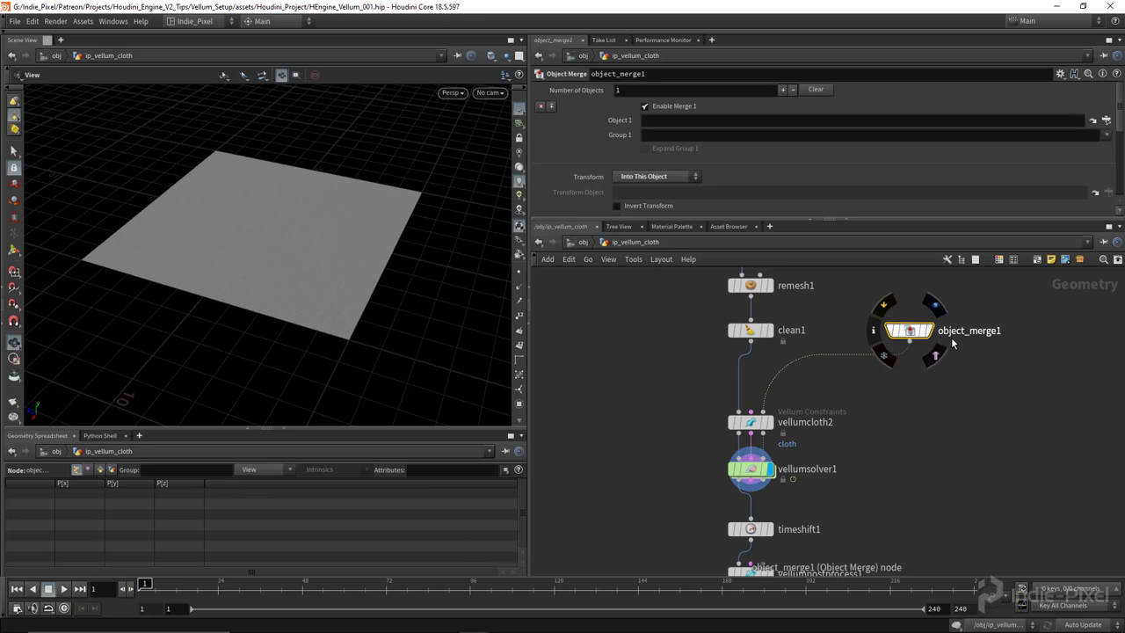
pyautogui.doubleClick(951, 339)
pyautogui.write('get_collision')
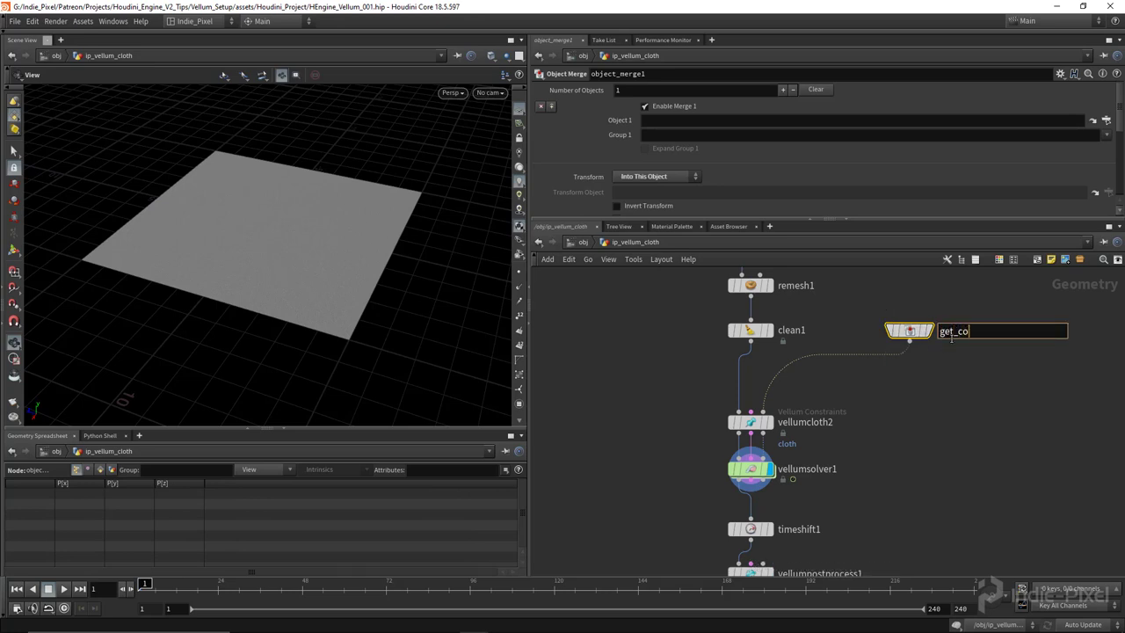
pyautogui.press('Return')
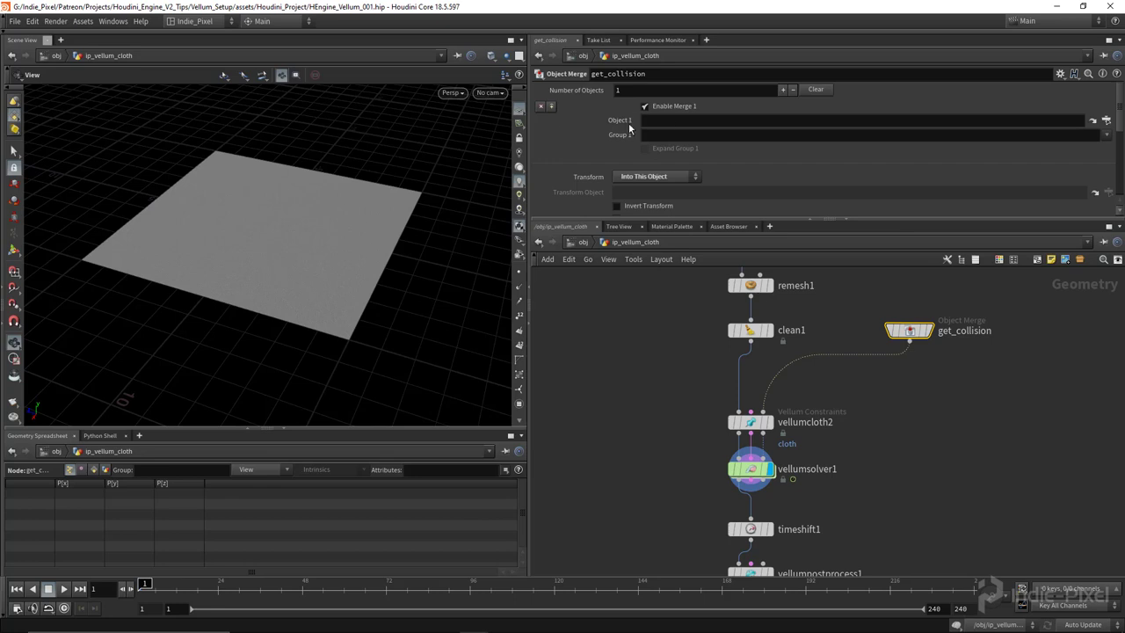
# Step: In the asset's type properties, add a Separator below Frame and promote get_collision's Object 1 parameter beneath it
pyautogui.rightClick(635, 243)
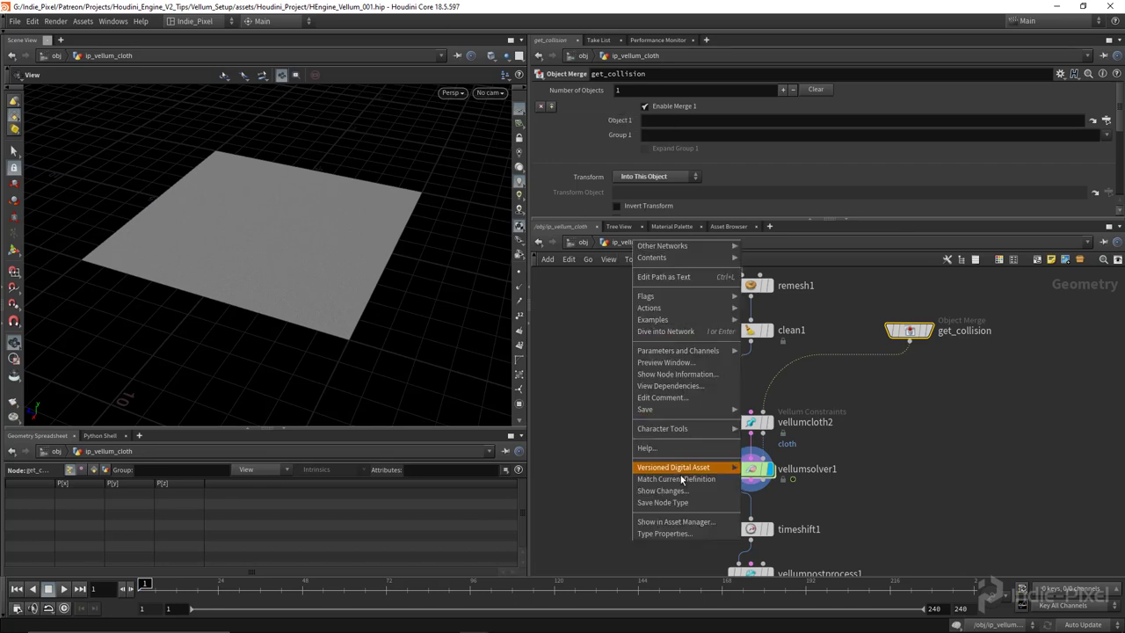
pyautogui.click(675, 534)
pyautogui.moveTo(537, 119); pyautogui.dragTo(570, 115)
pyautogui.scroll(-4, 176, 439)
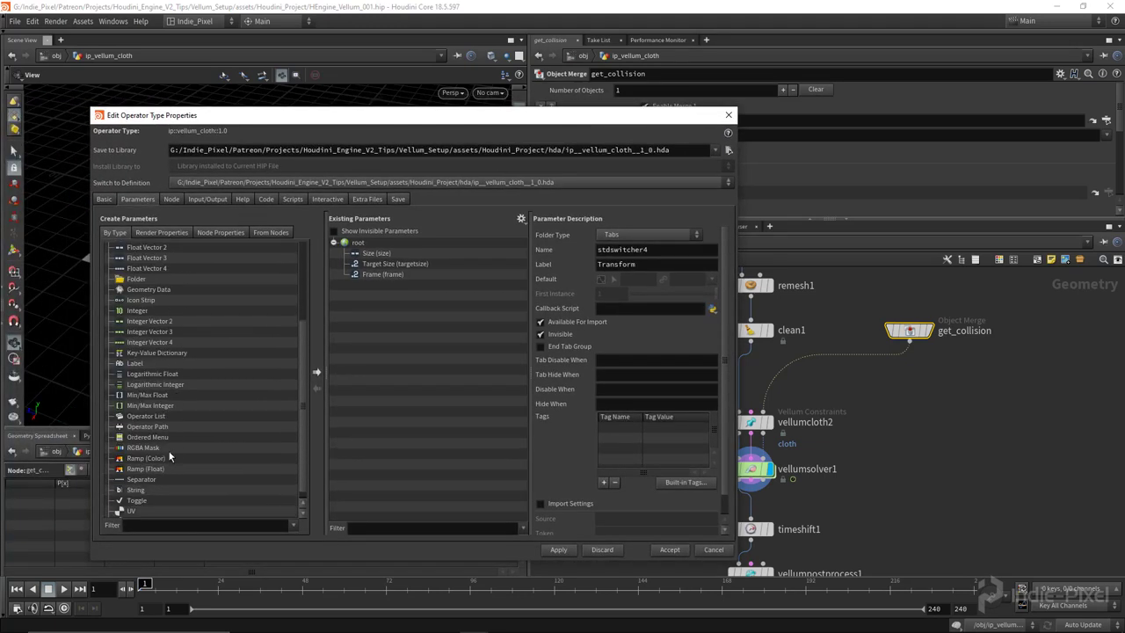
pyautogui.moveTo(143, 480); pyautogui.dragTo(393, 294)
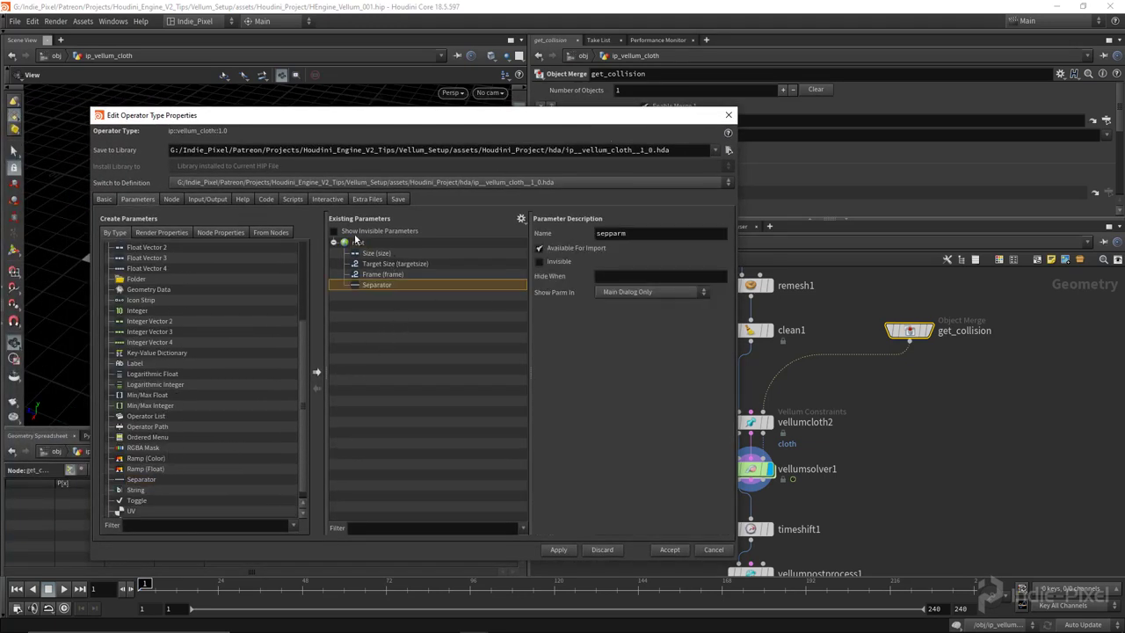
pyautogui.moveTo(601, 119); pyautogui.dragTo(433, 107)
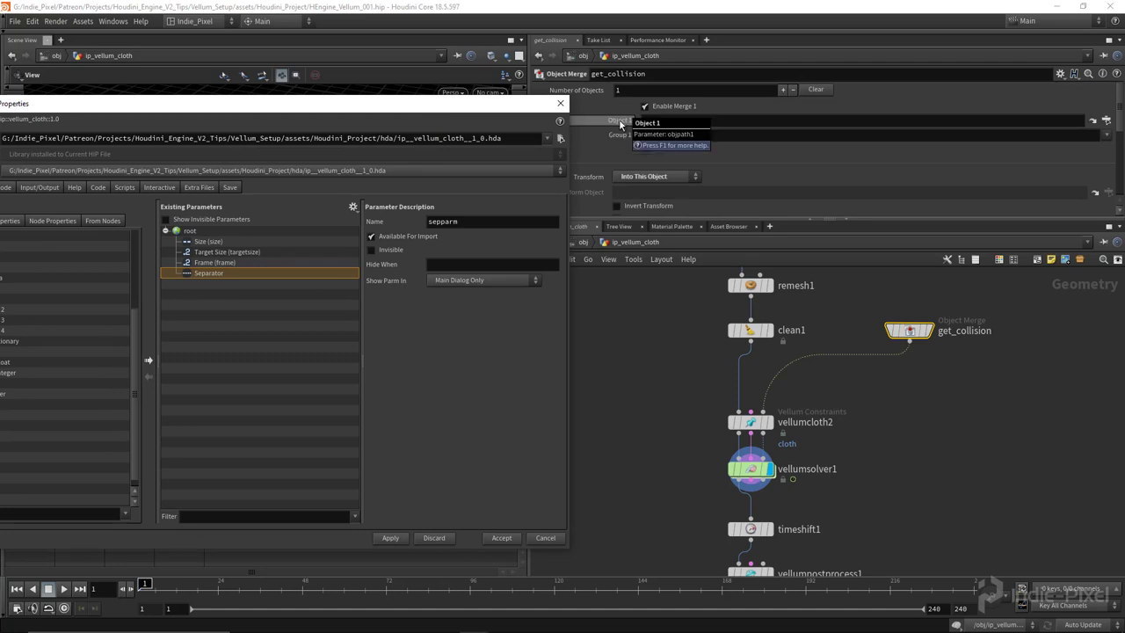
pyautogui.moveTo(621, 120); pyautogui.dragTo(260, 281)
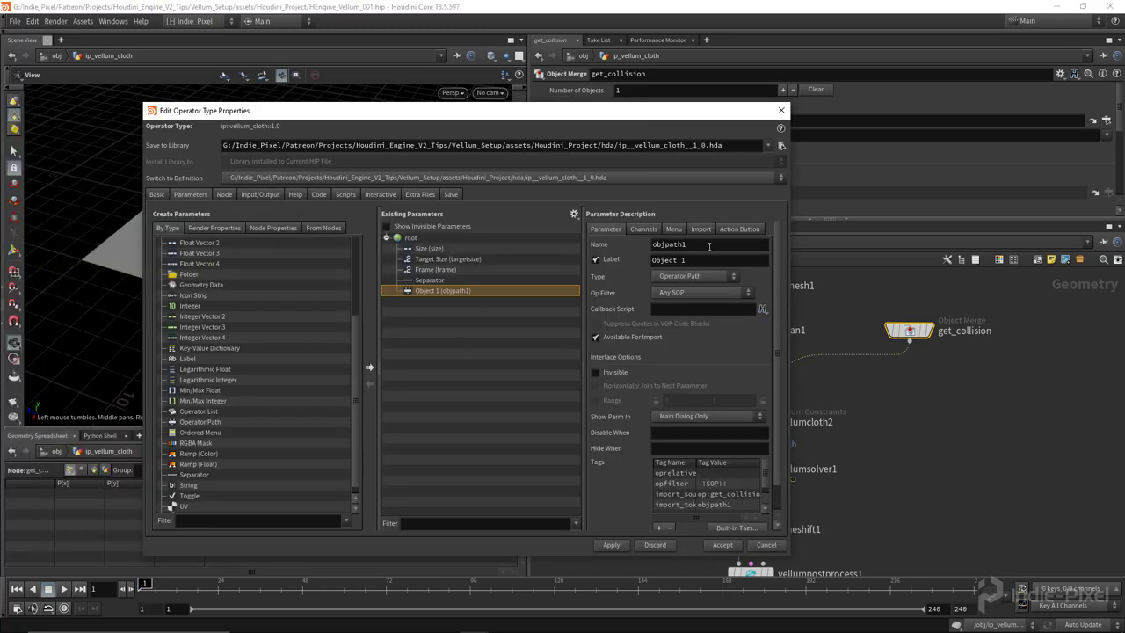
# Step: Name the promoted parameter collision_input, label it Collision Input, and apply and accept the type properties
pyautogui.doubleClick(710, 245)
pyautogui.press('BackSpace')
pyautogui.write('collision_inp')
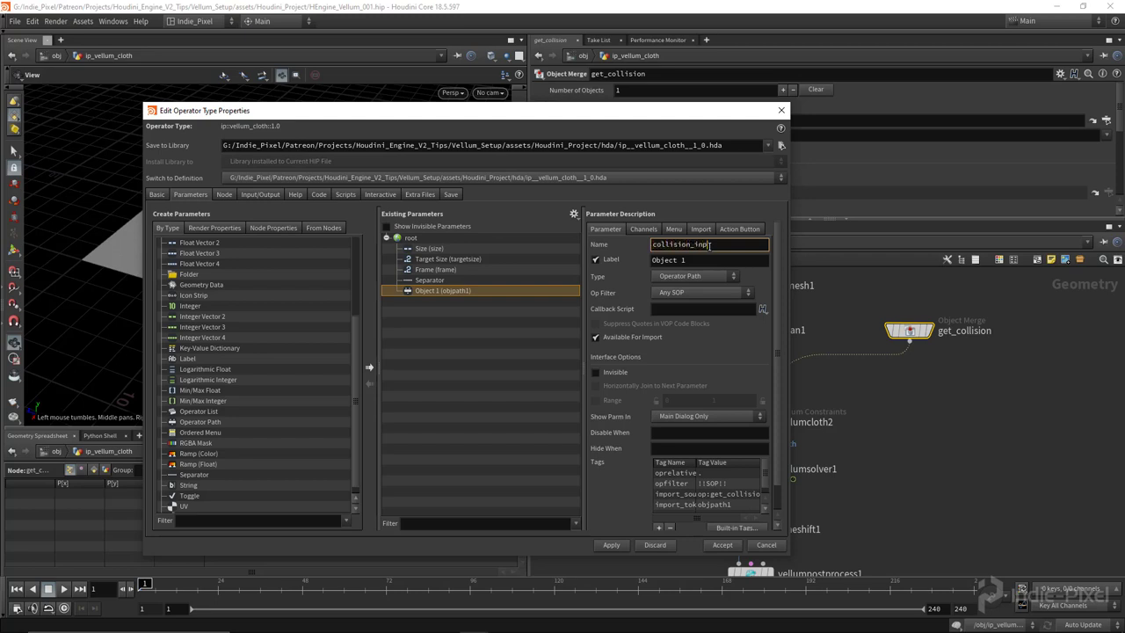
pyautogui.write('ut')
pyautogui.press('Tab')
pyautogui.write('Colli')
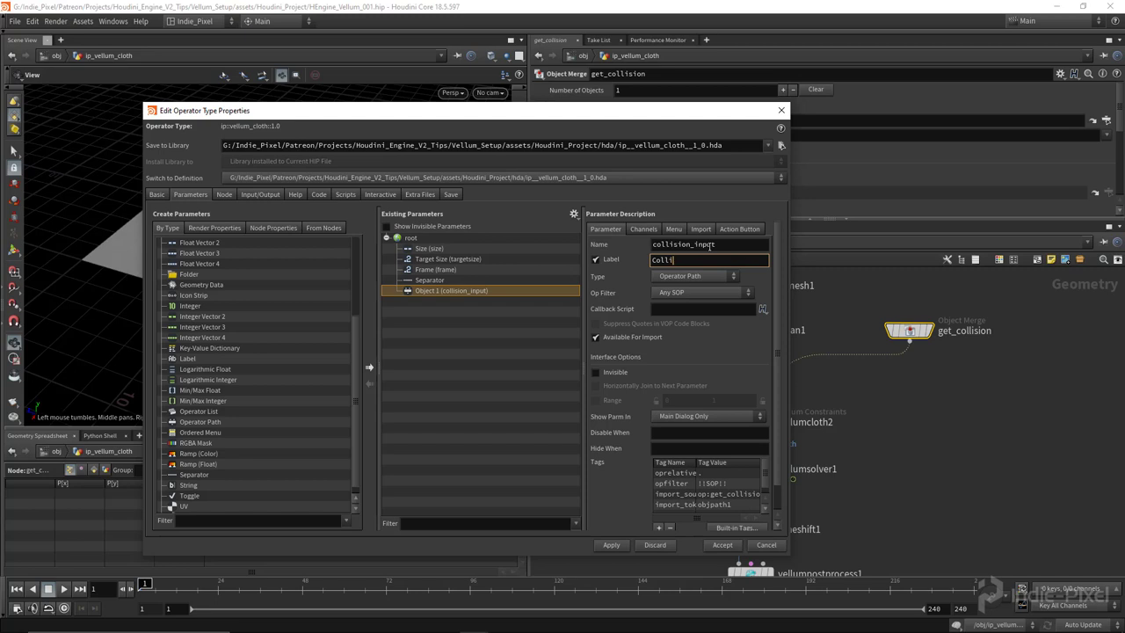
pyautogui.write('sion Input')
pyautogui.press('Return')
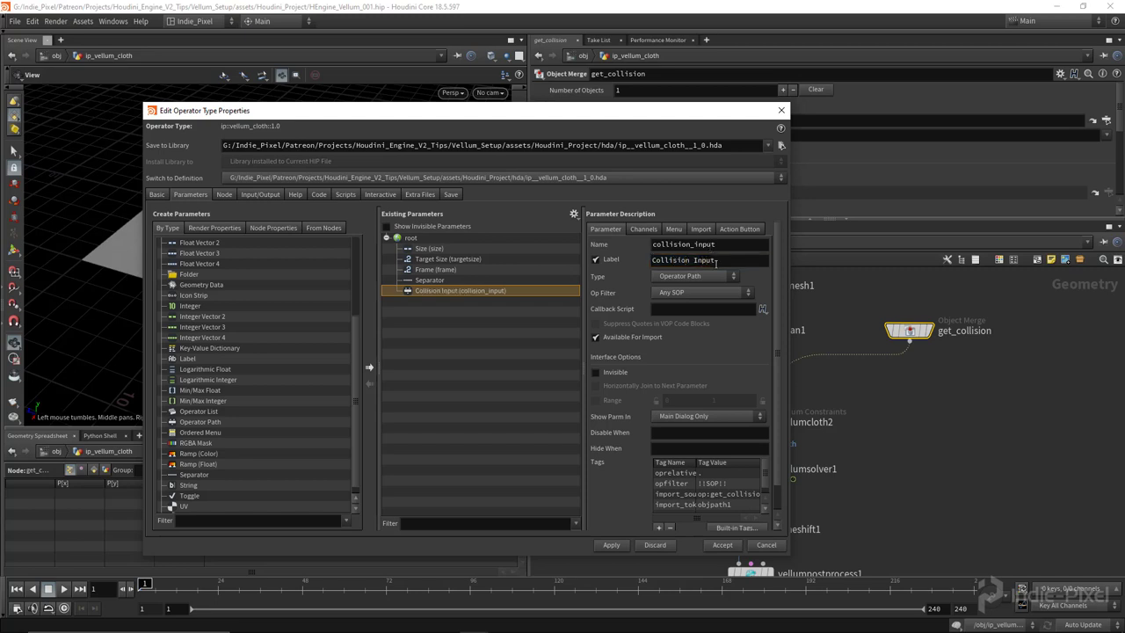
pyautogui.click(624, 547)
pyautogui.click(721, 545)
# Step: Set the display flag on the output0 node and save the ip_vellum_cloth node type
pyautogui.scroll(-3, 778, 544)
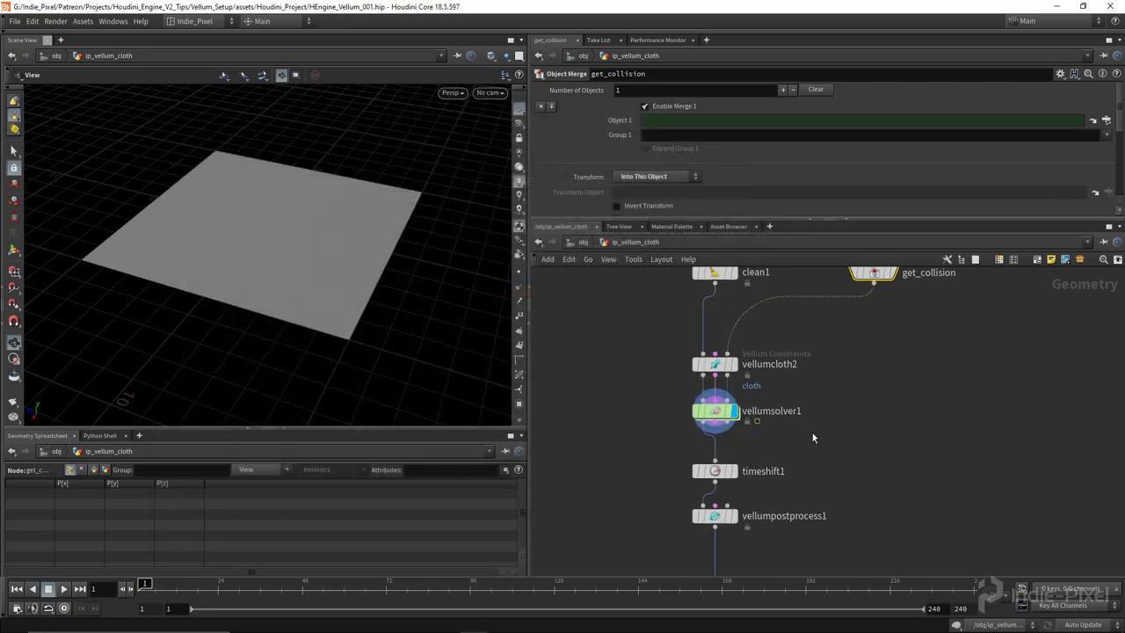
pyautogui.moveTo(779, 528); pyautogui.dragTo(761, 508, button='middle')
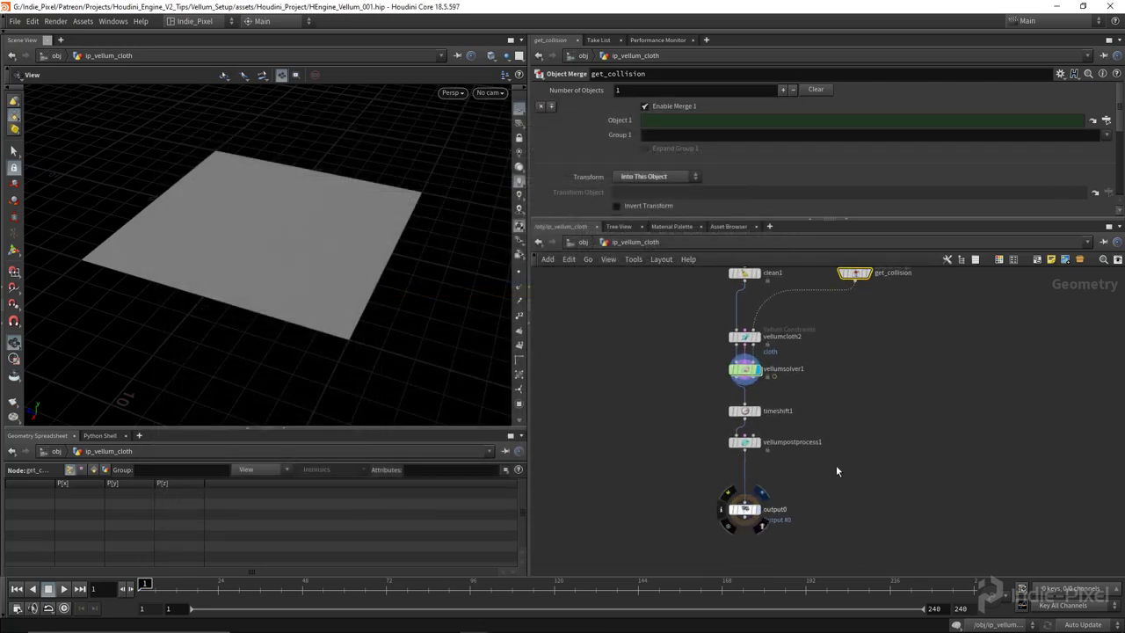
pyautogui.rightClick(633, 243)
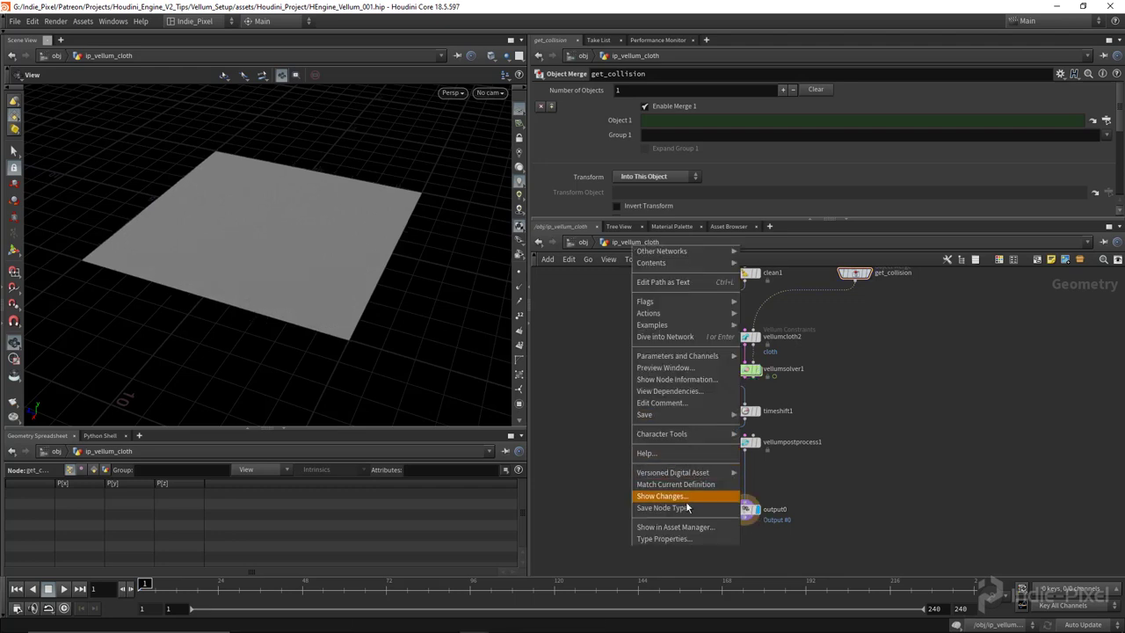
pyautogui.click(654, 510)
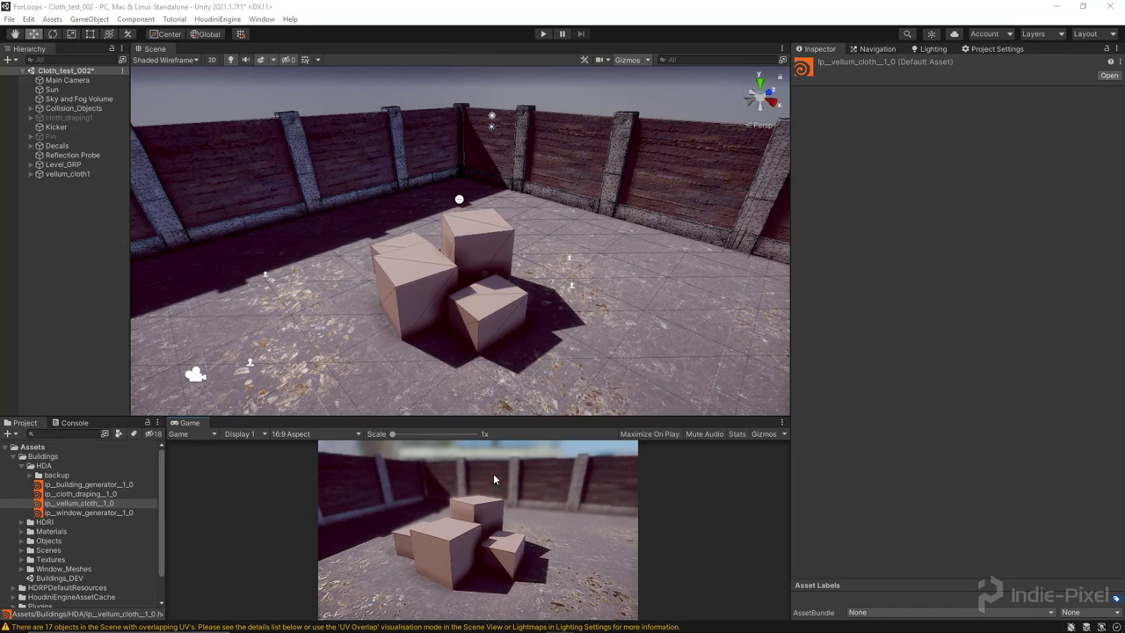
# Step: Switch to Unity and replace ip__vellum_cloth__1_0.hda in the project's HDA folder with the updated copy from Houdini_Project/hda
pyautogui.rightClick(49, 508)
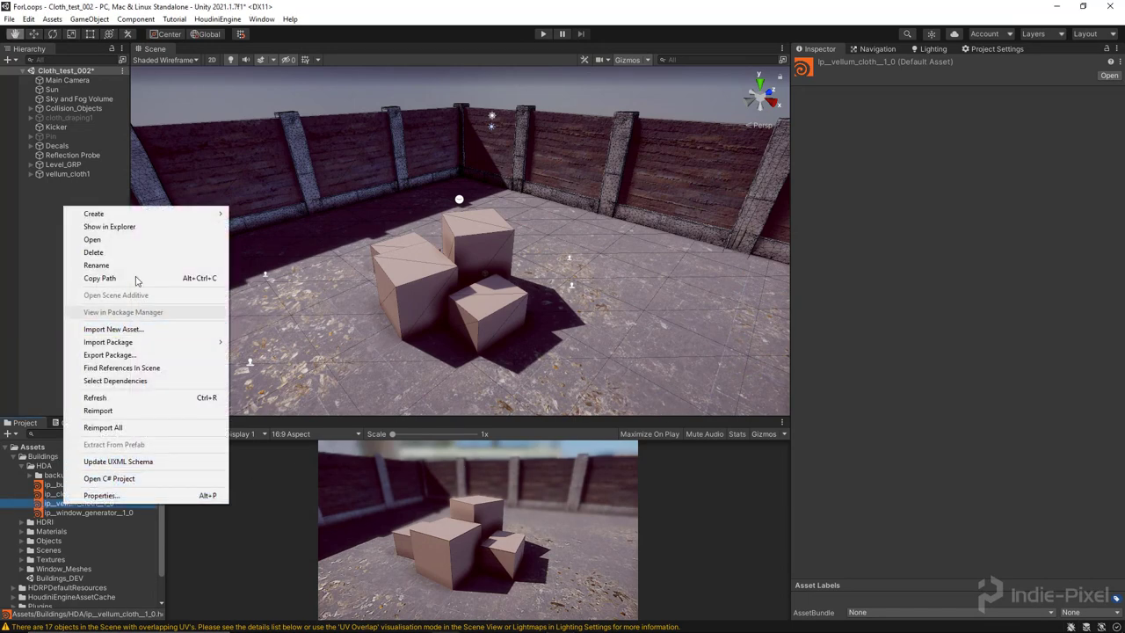
pyautogui.click(101, 231)
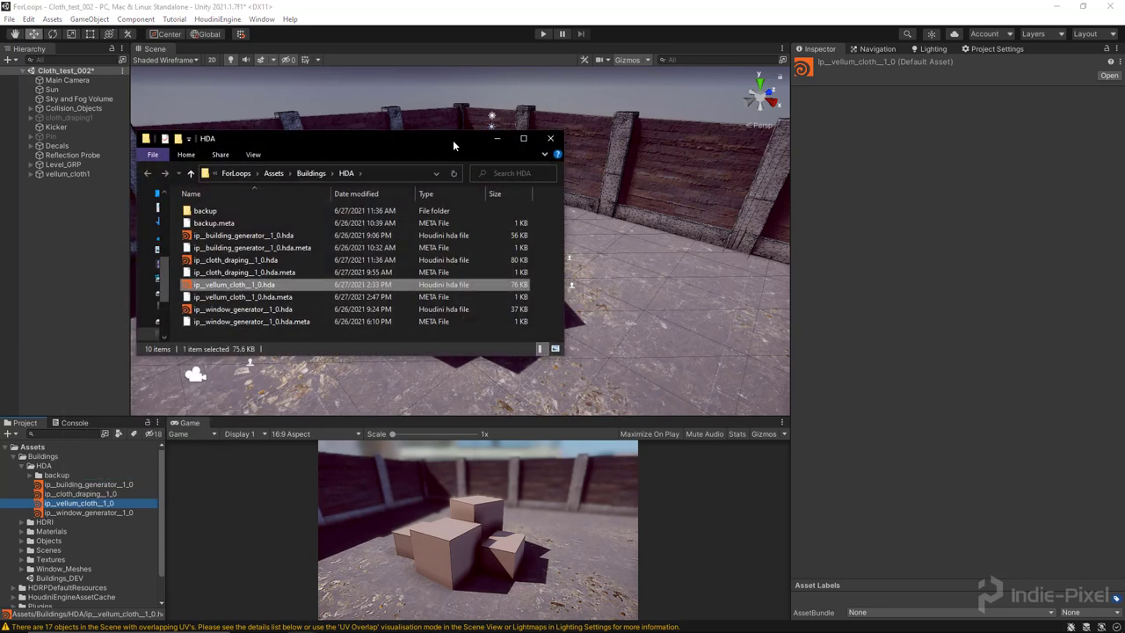
pyautogui.moveTo(872, 154); pyautogui.dragTo(820, 139)
pyautogui.moveTo(689, 227); pyautogui.dragTo(234, 291)
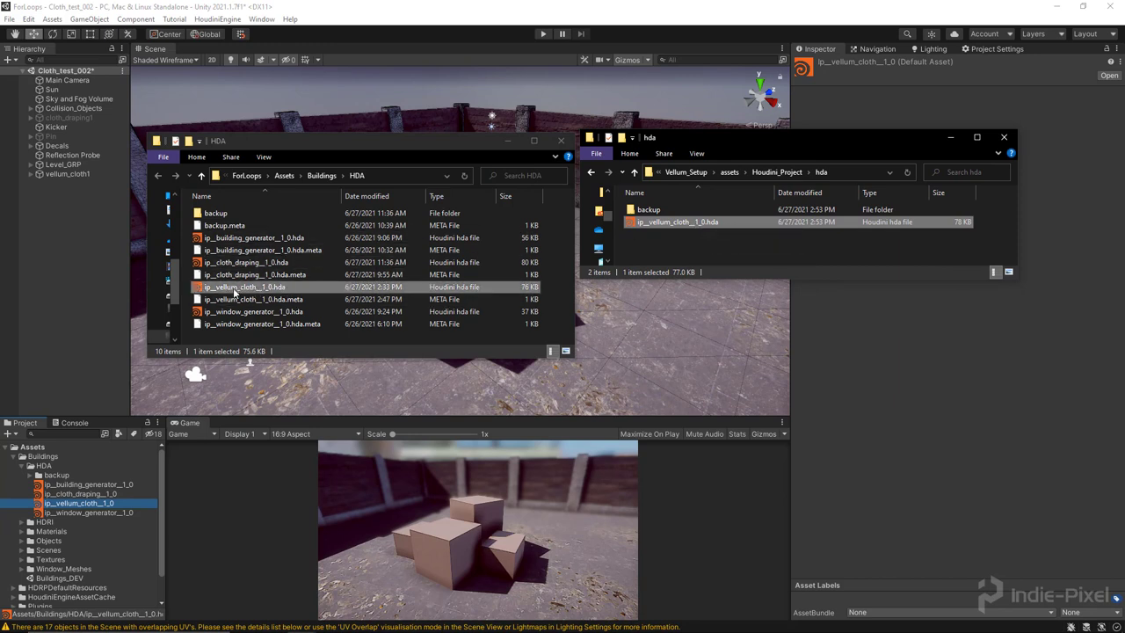
pyautogui.click(680, 224)
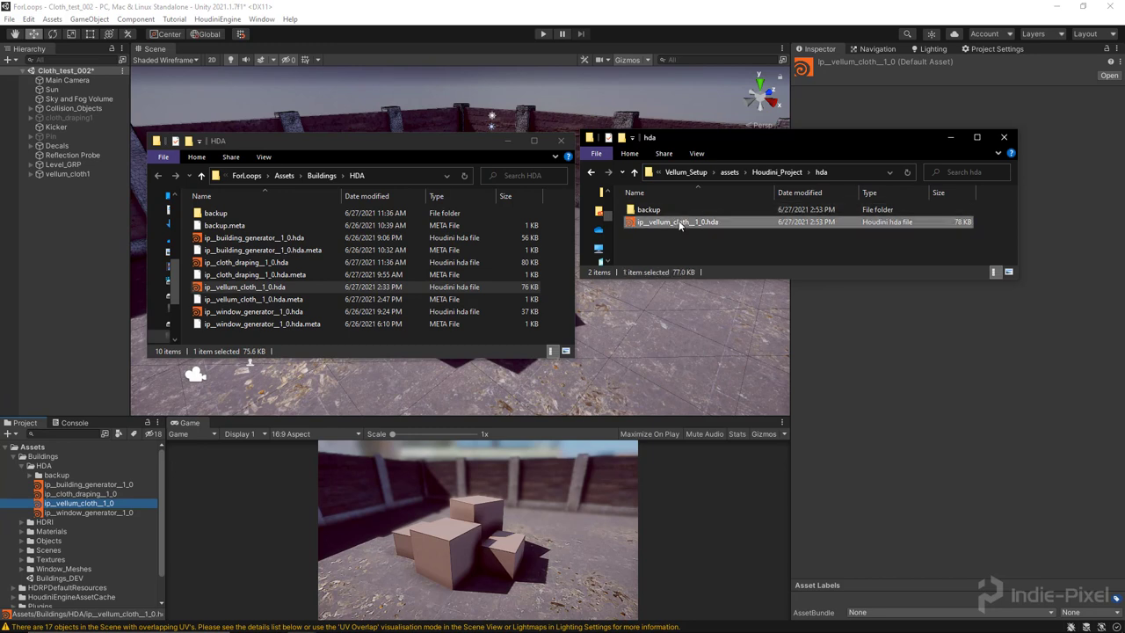
pyautogui.moveTo(679, 223); pyautogui.dragTo(422, 345)
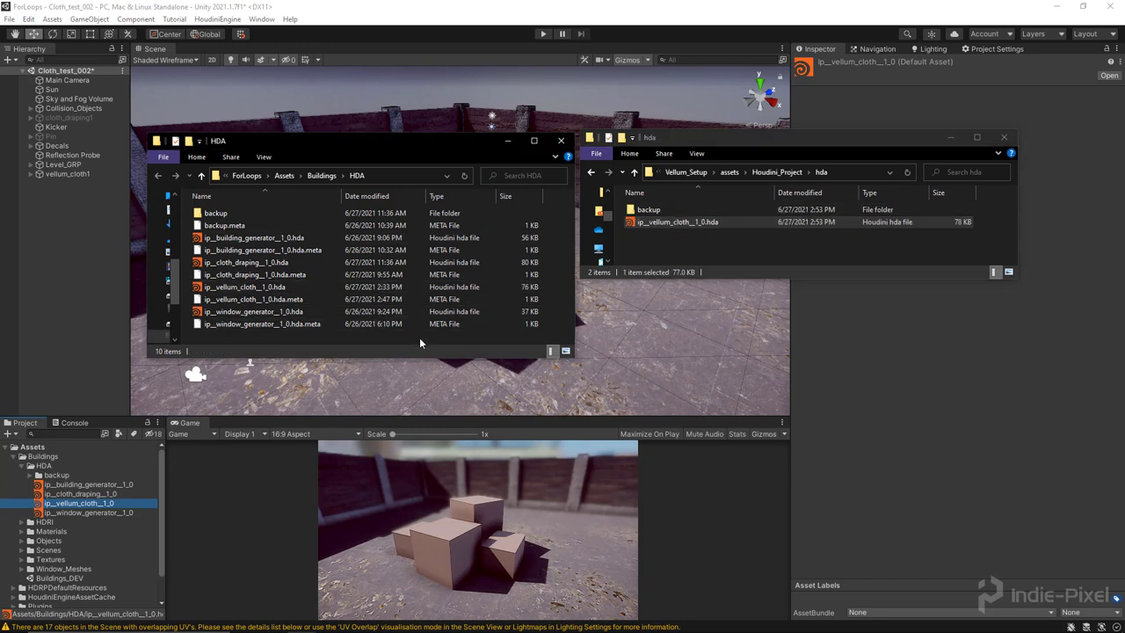
pyautogui.click(519, 245)
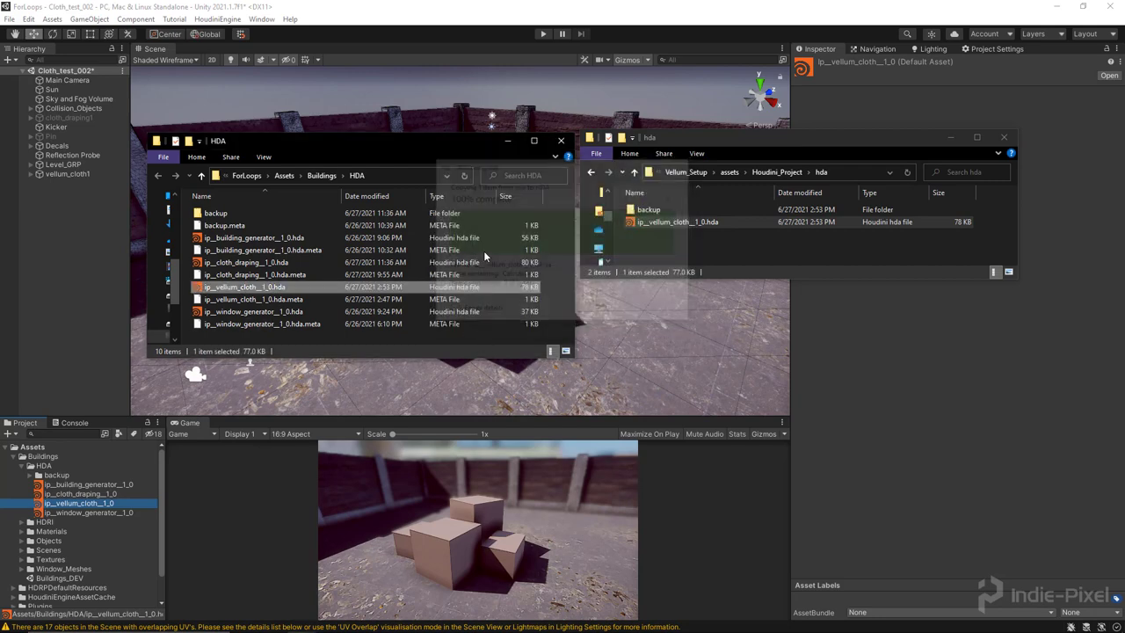
pyautogui.click(482, 55)
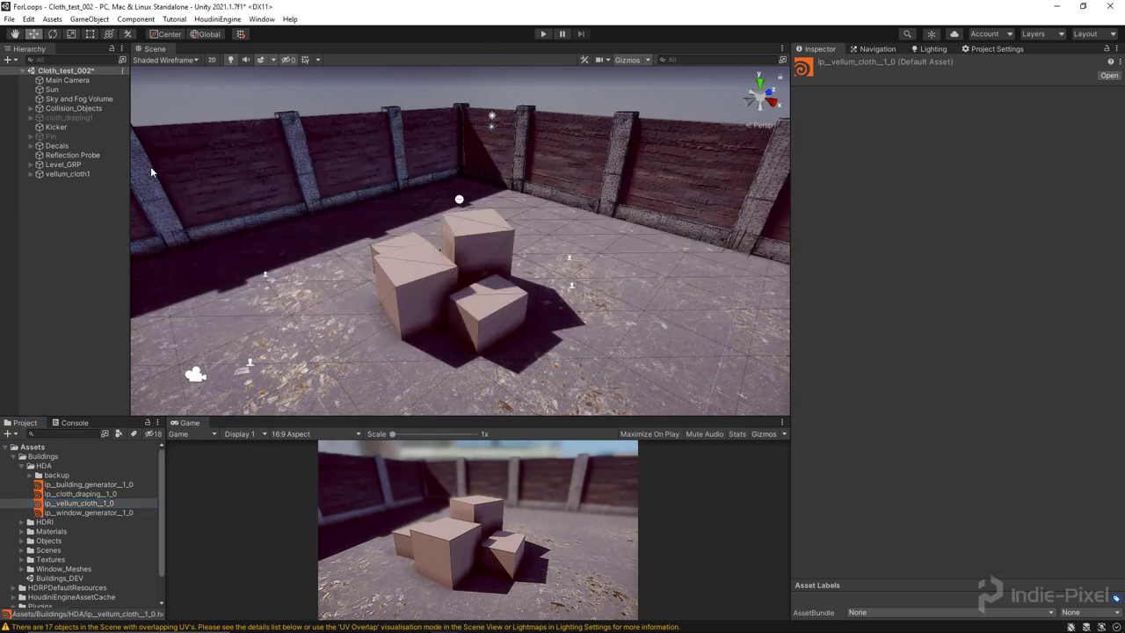
# Step: Rebuild the vellum_cloth1 Houdini asset in the scene
pyautogui.click(79, 175)
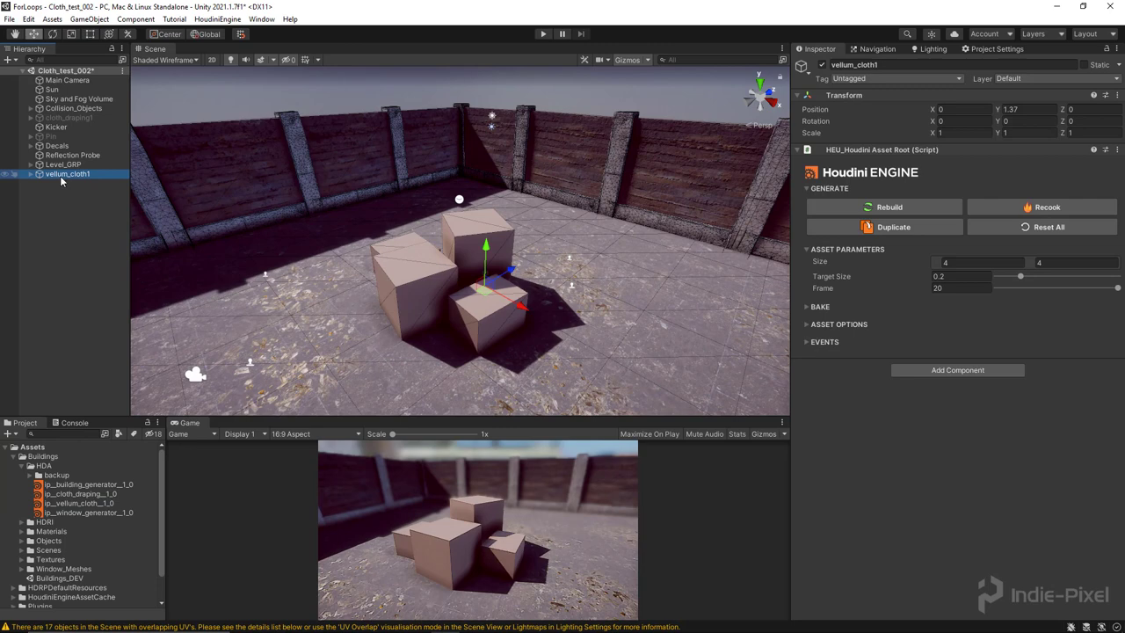
pyautogui.click(859, 205)
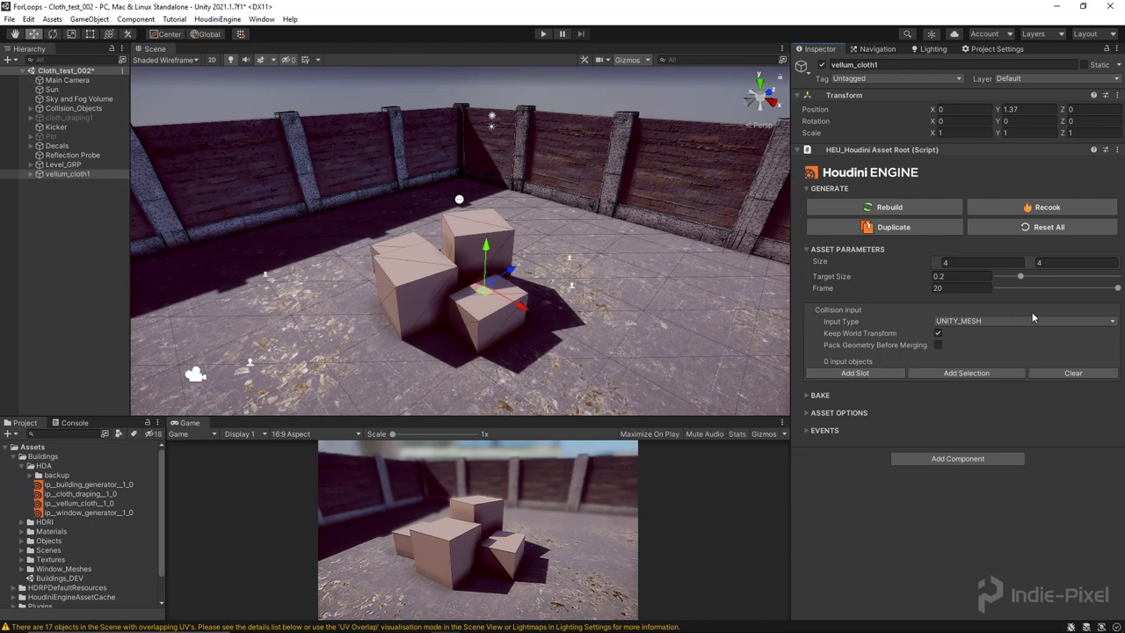
# Step: Add the Collision_Objects group to vellum_cloth1's Collision Input, filtering the scene objects to roots only
pyautogui.keyDown('alt'); pyautogui.moveTo(526, 320); pyautogui.dragTo(452, 159); pyautogui.keyUp('alt')
pyautogui.keyDown('alt'); pyautogui.moveTo(407, 316); pyautogui.dragTo(421, 312); pyautogui.keyUp('alt')
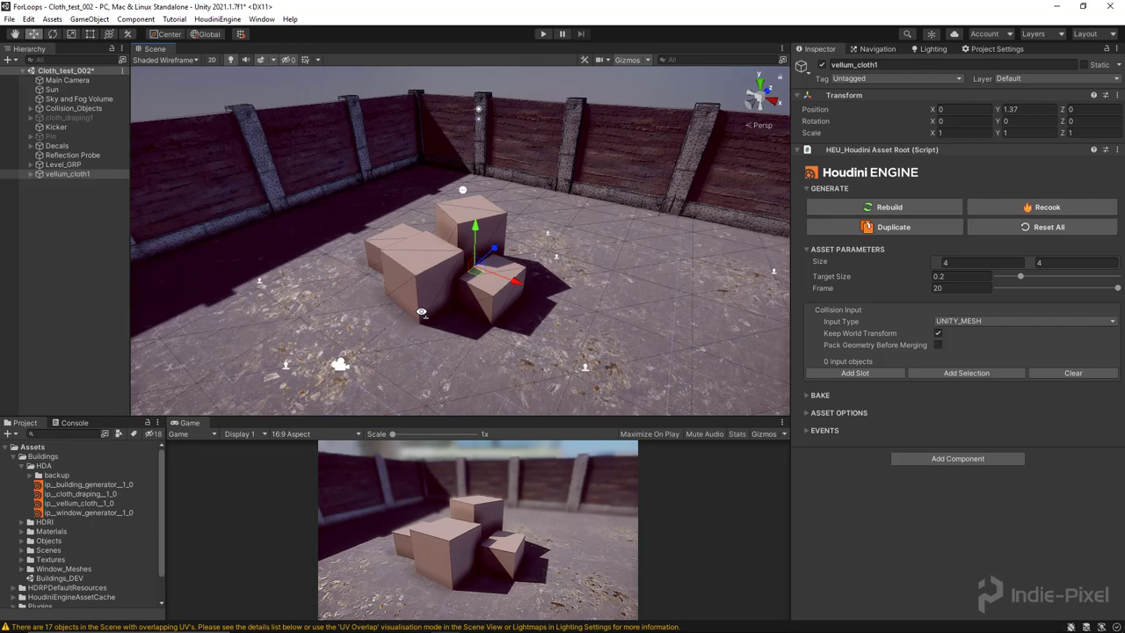
pyautogui.click(440, 276)
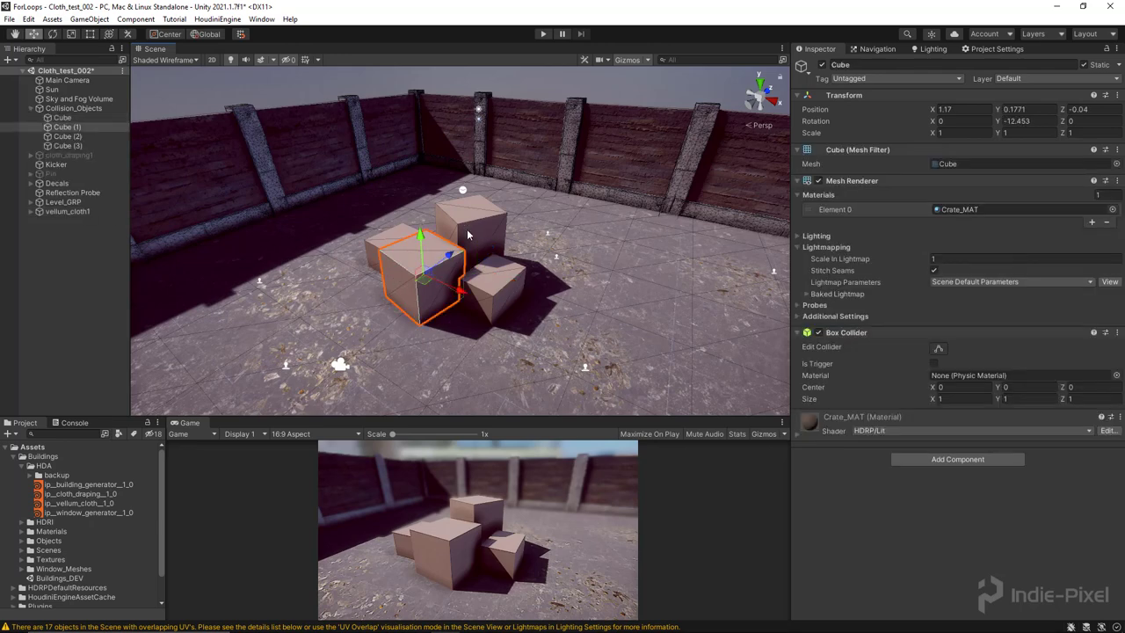
pyautogui.click(497, 283)
pyautogui.click(390, 230)
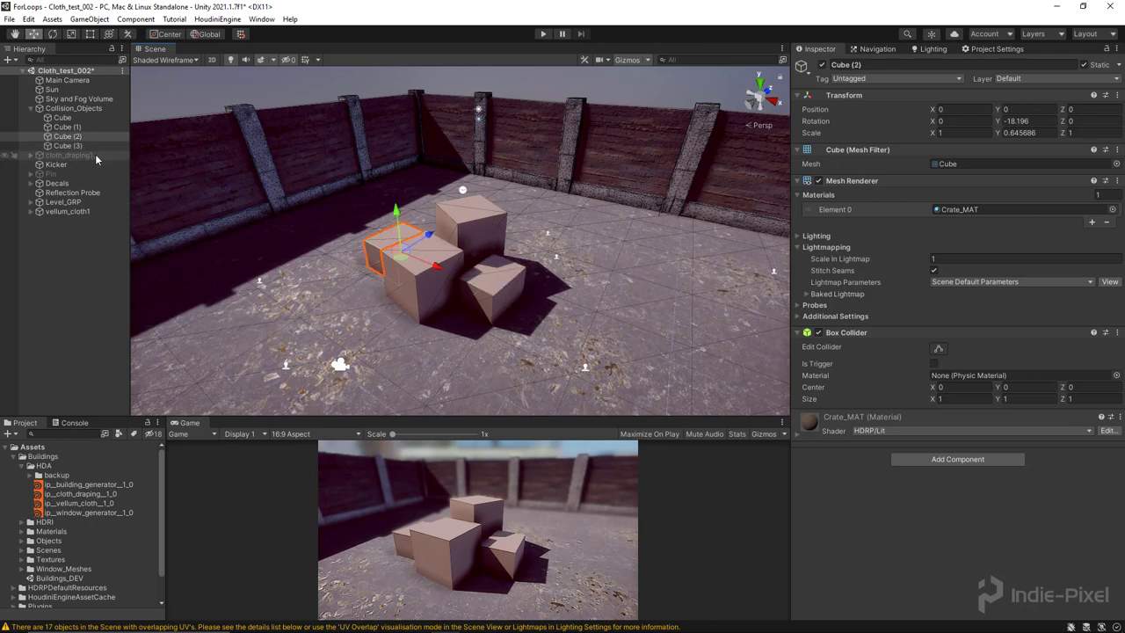
pyautogui.click(68, 211)
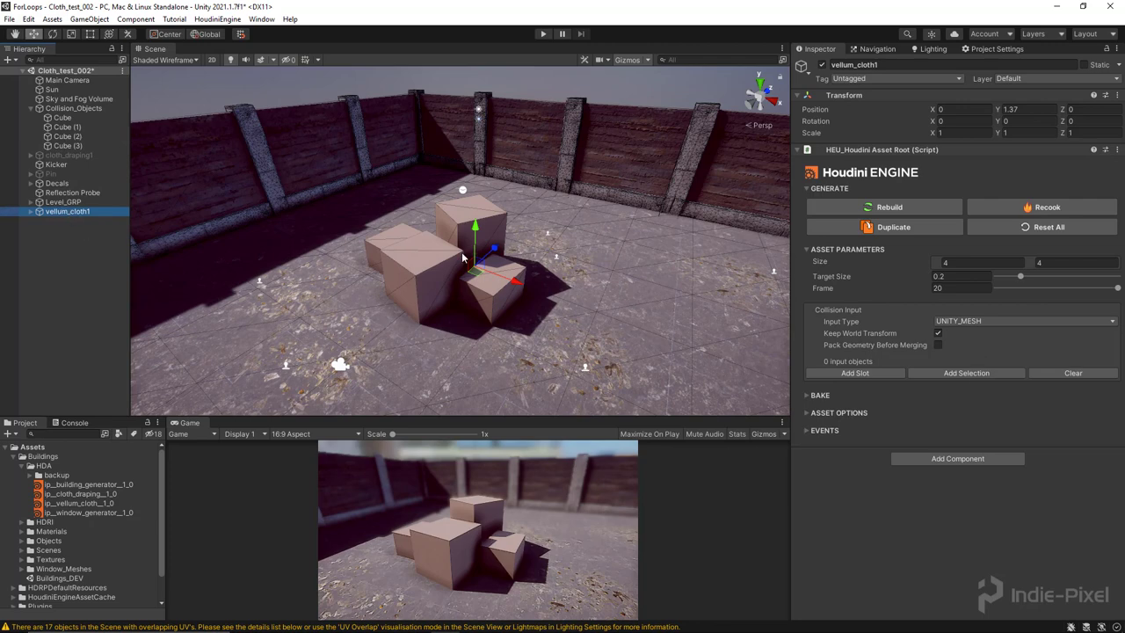
pyautogui.click(963, 374)
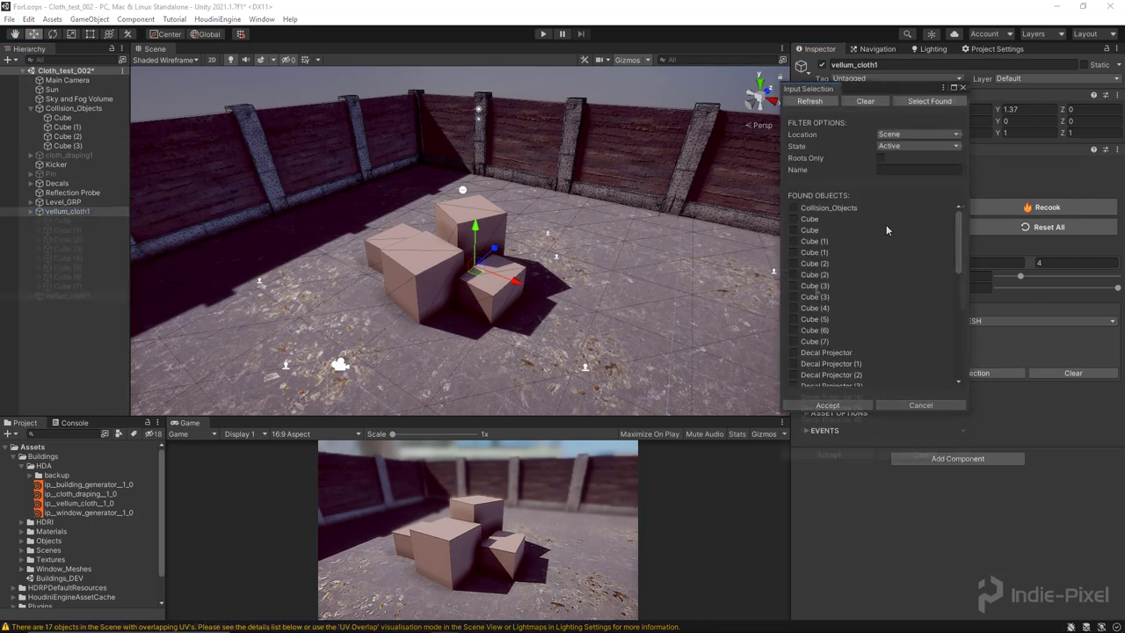
pyautogui.click(880, 159)
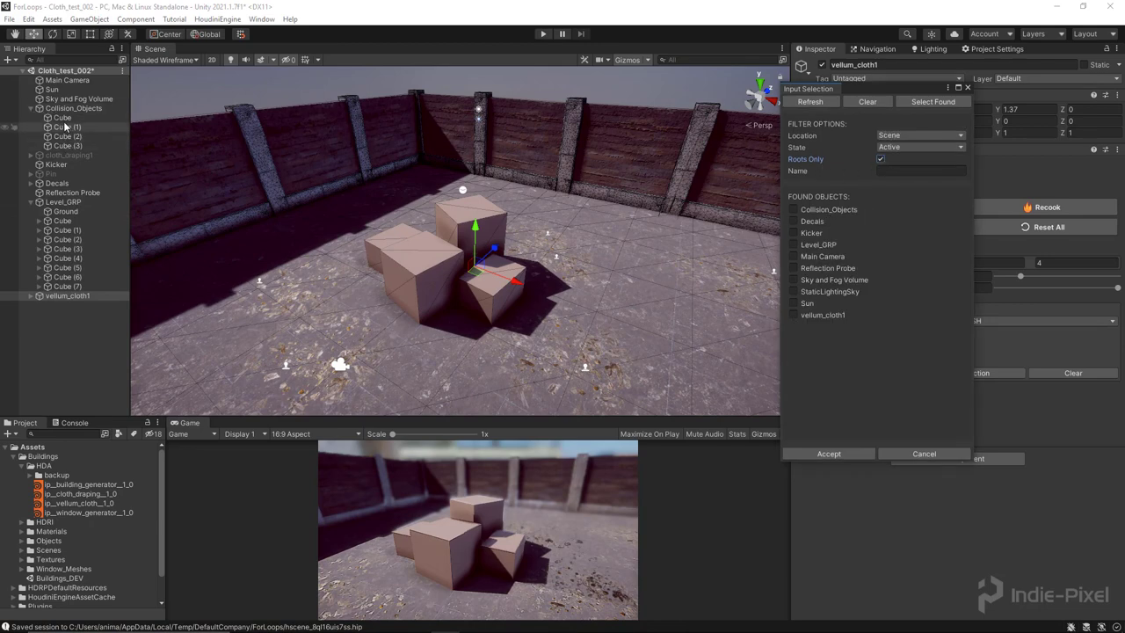
pyautogui.click(794, 209)
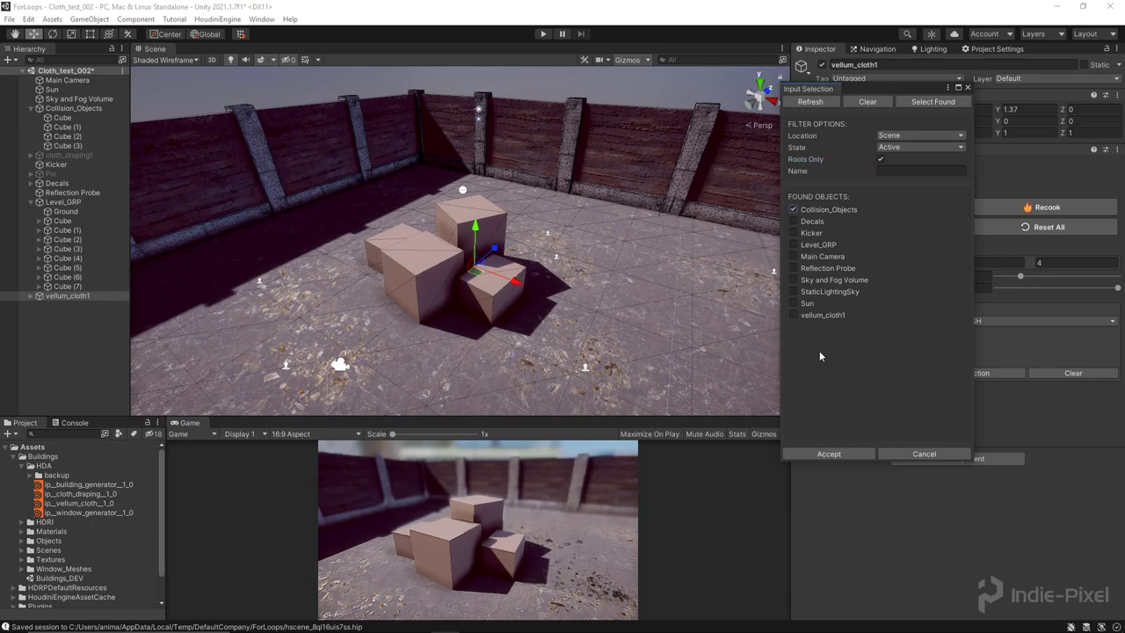
pyautogui.click(828, 454)
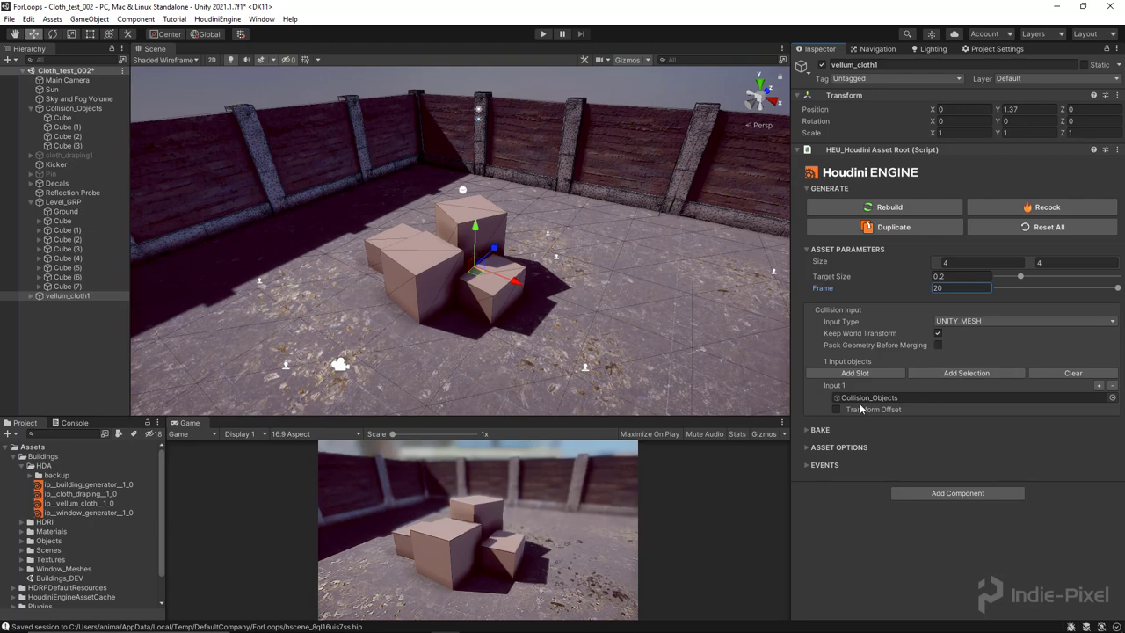
# Step: Add a second Collision Input slot and assign the Ground object to it
pyautogui.click(852, 374)
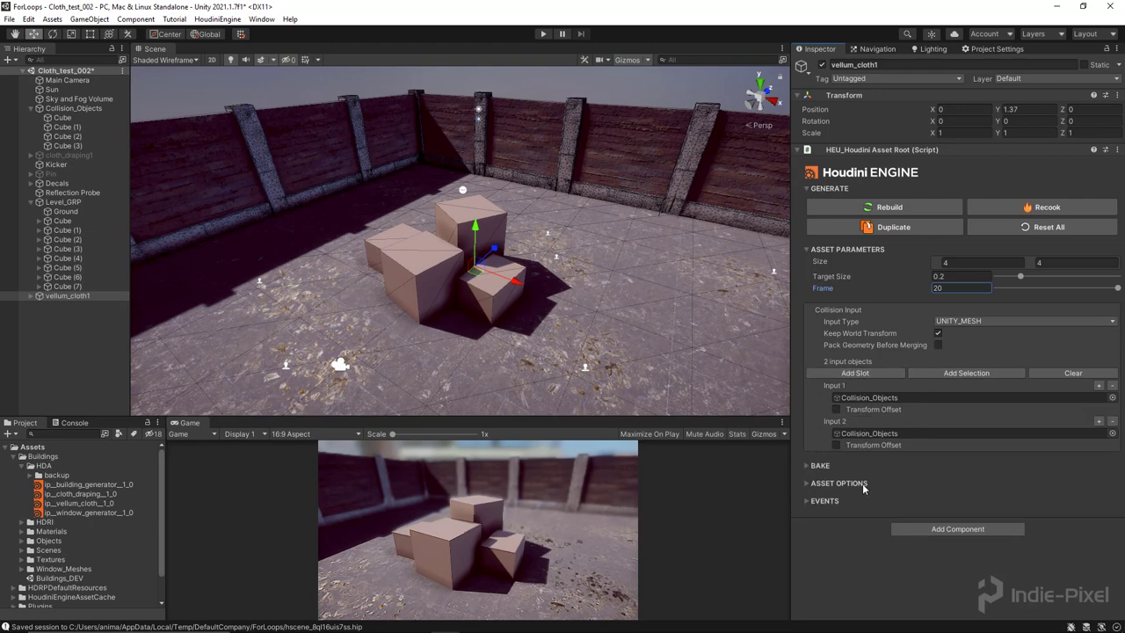
pyautogui.moveTo(62, 212); pyautogui.dragTo(869, 438)
# Step: Set vellum_cloth1's Frame to 1 and then to 50 to simulate the cloth draping over the crates
pyautogui.hotkey('ctrl', 'a')
pyautogui.write('1')
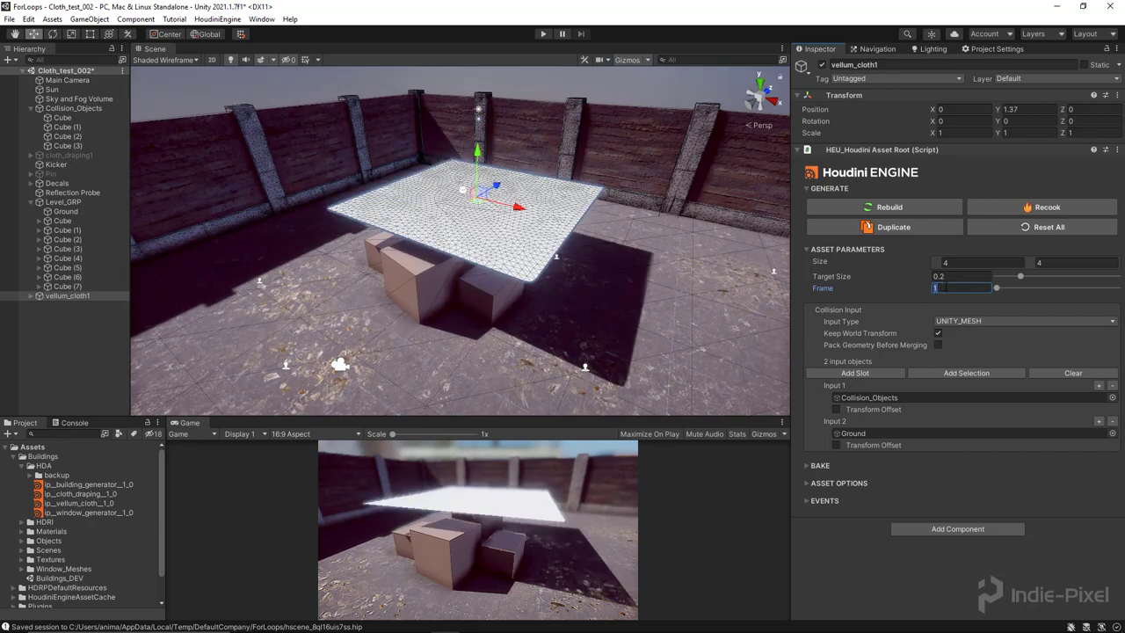
pyautogui.write('50')
pyautogui.press('Return')
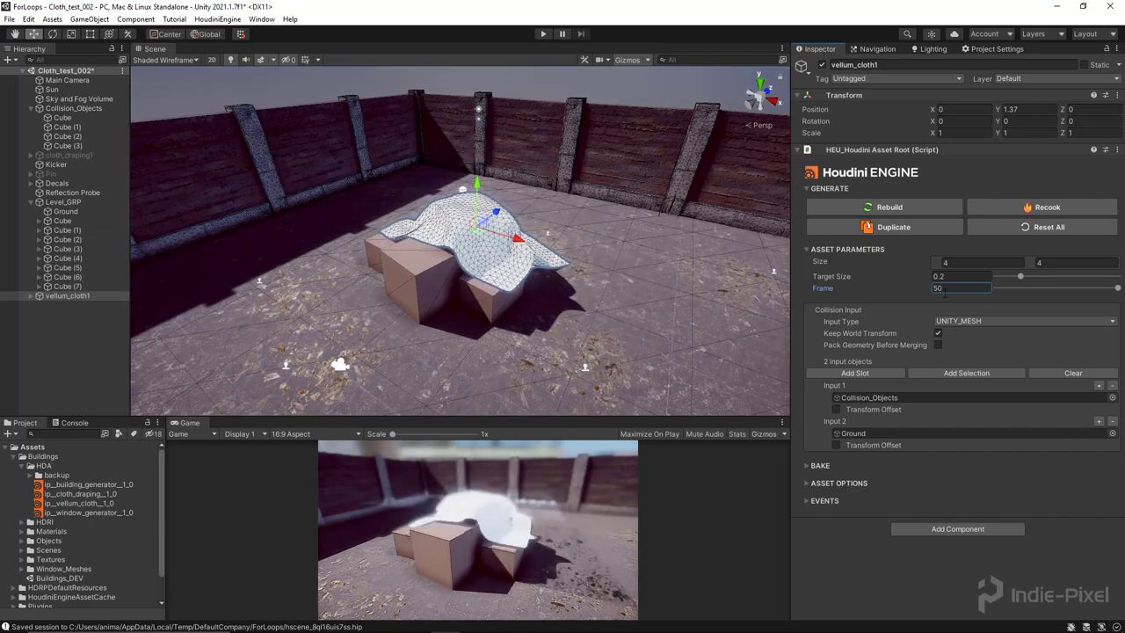
# Step: Inspect the draped cloth from other sides and set its Frame back to 1
pyautogui.moveTo(508, 329); pyautogui.dragTo(538, 341, button='right')
pyautogui.moveTo(545, 290); pyautogui.dragTo(498, 232, button='right')
pyautogui.keyDown('alt'); pyautogui.moveTo(526, 309); pyautogui.dragTo(812, 293); pyautogui.keyUp('alt')
pyautogui.press('f')
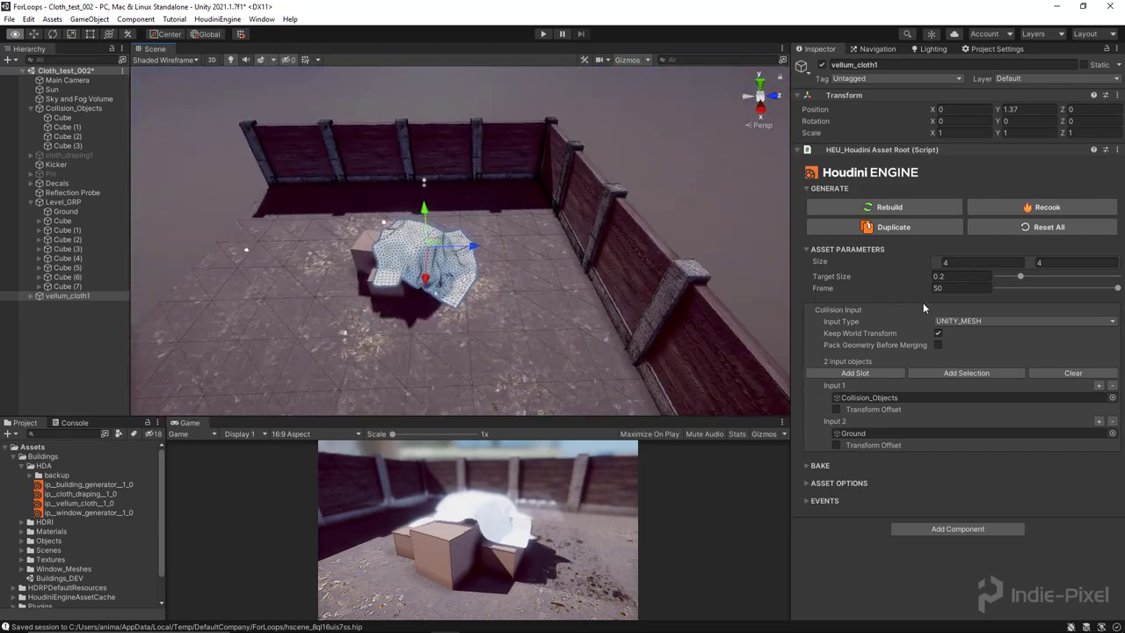
pyautogui.click(982, 288)
pyautogui.write('1')
pyautogui.press('Return')
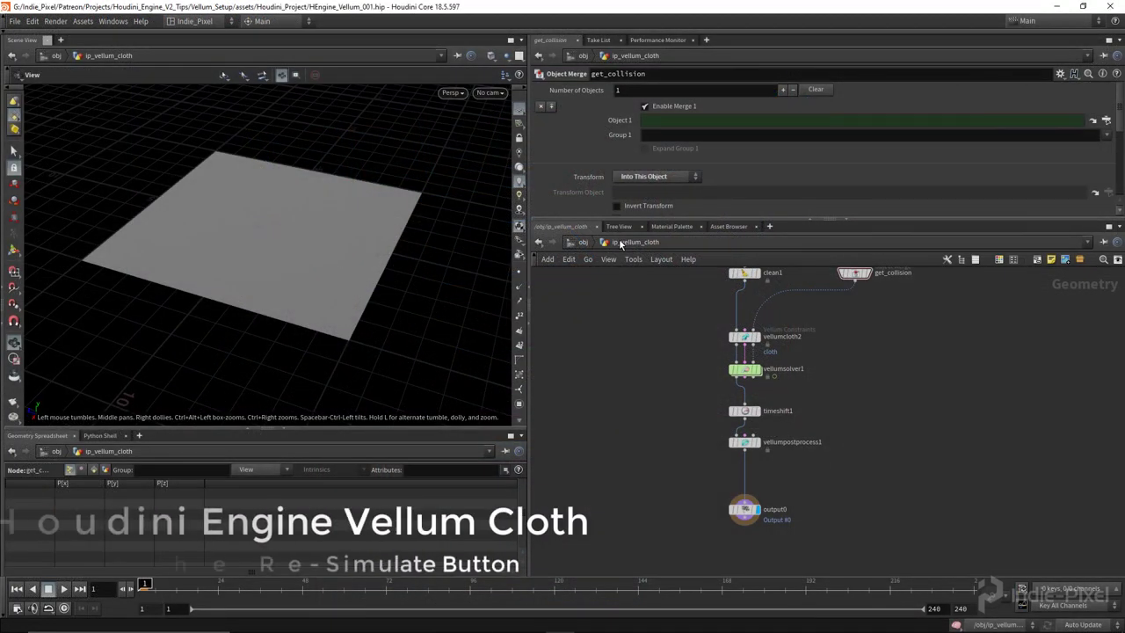
# Step: Switch to Houdini and promote vellumsolver1's Reset Simulation button into the asset's type properties
pyautogui.rightClick(620, 244)
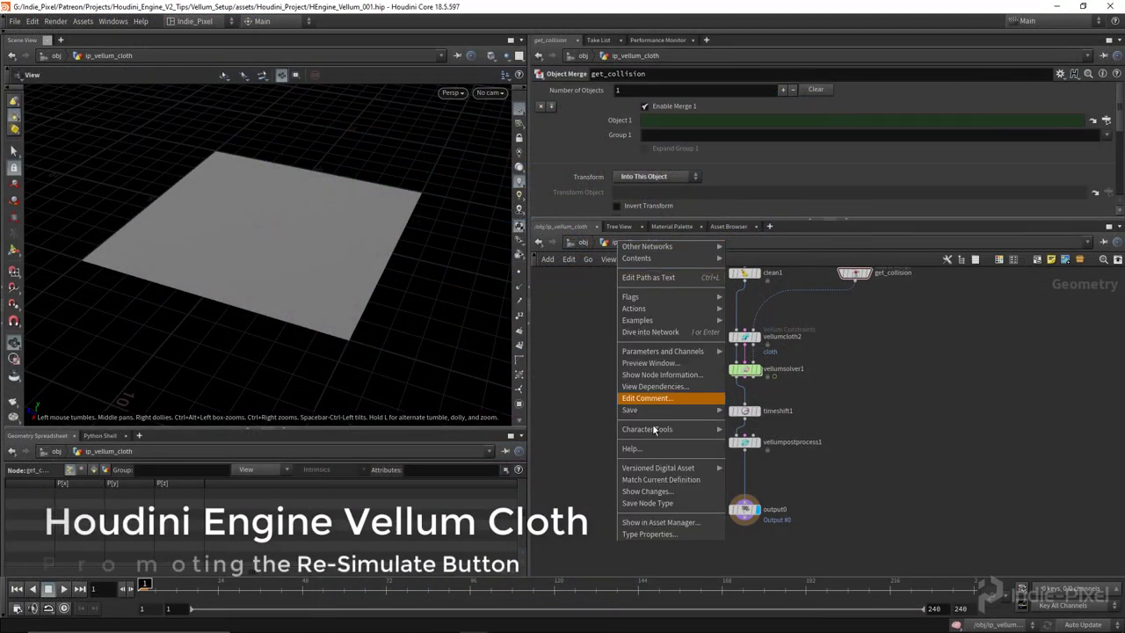
pyautogui.click(650, 537)
pyautogui.moveTo(547, 118); pyautogui.dragTo(303, 122)
pyautogui.scroll(5, 791, 395)
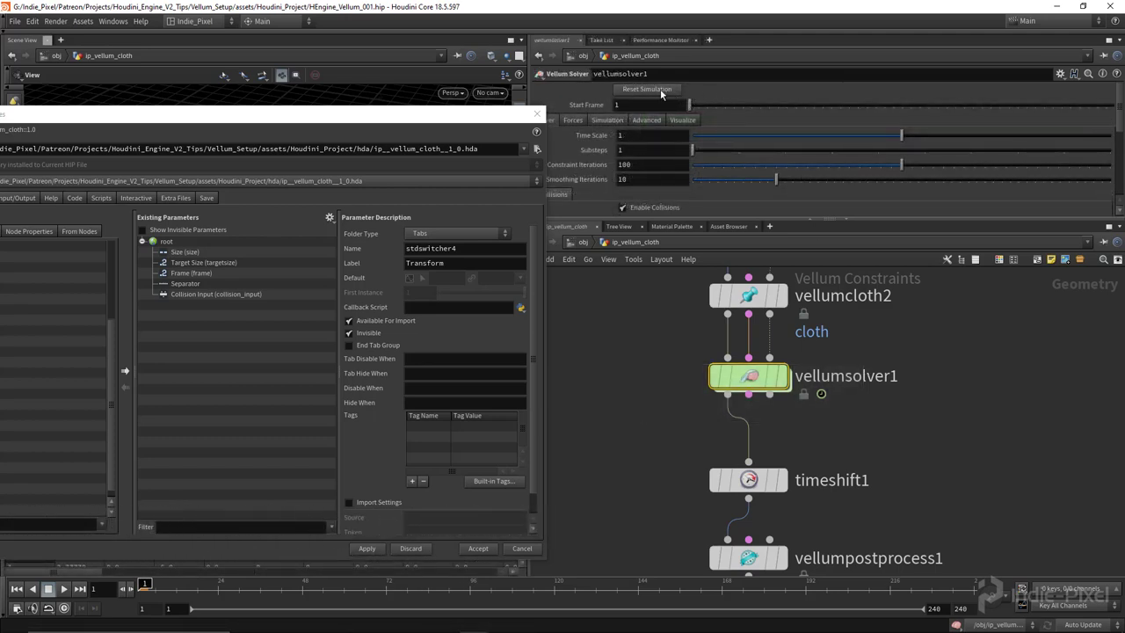
pyautogui.moveTo(648, 92); pyautogui.dragTo(211, 301)
pyautogui.moveTo(236, 124); pyautogui.dragTo(526, 112)
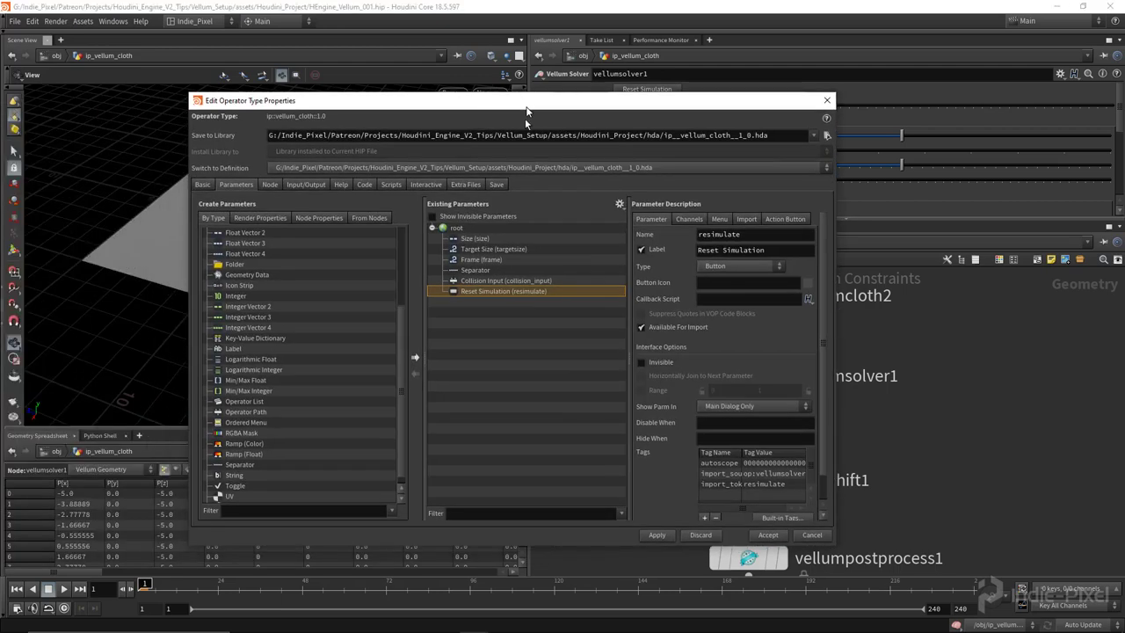
# Step: Place Reset Simulation directly below Frame, add a Separator between Target Size and Frame, and accept the type properties
pyautogui.moveTo(481, 280); pyautogui.dragTo(492, 264)
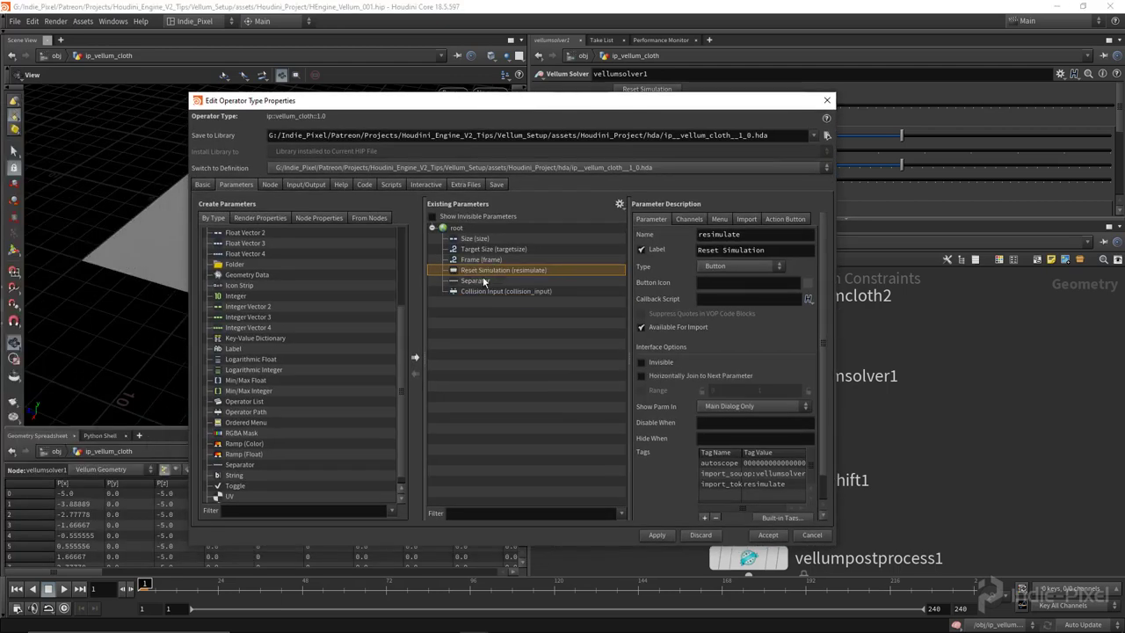
pyautogui.moveTo(242, 464); pyautogui.dragTo(533, 258)
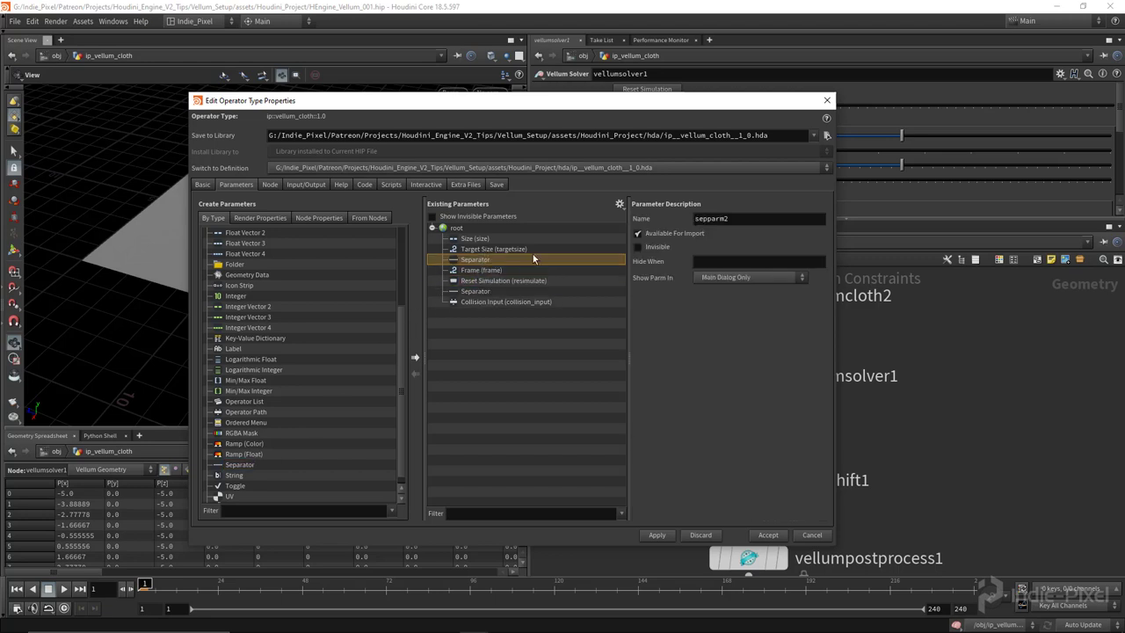
pyautogui.click(483, 272)
pyautogui.click(490, 280)
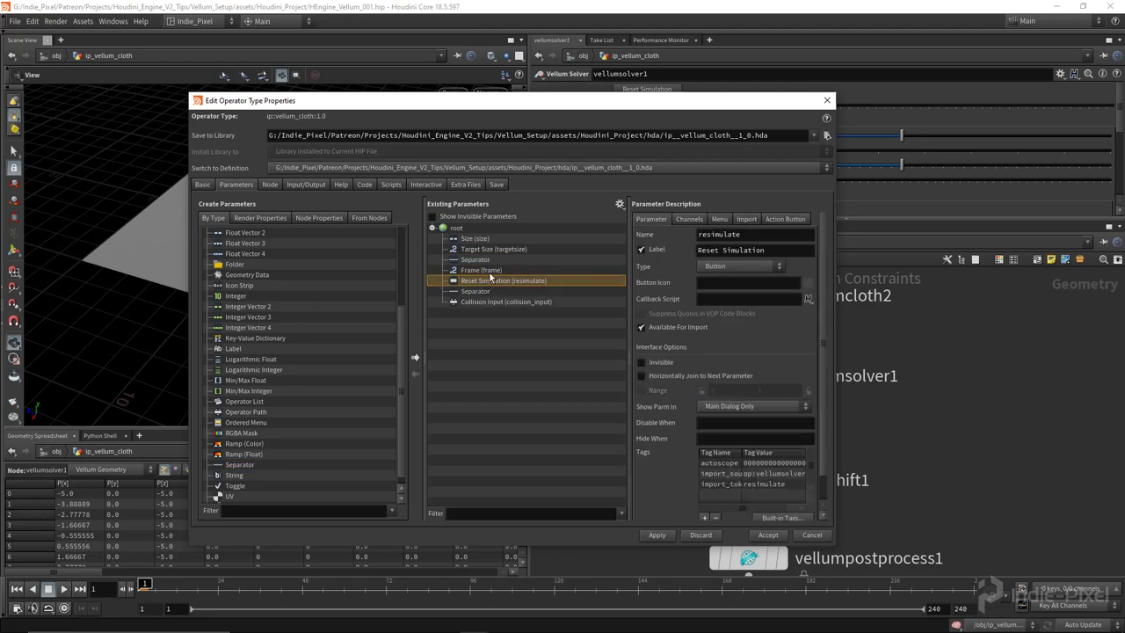
pyautogui.click(474, 238)
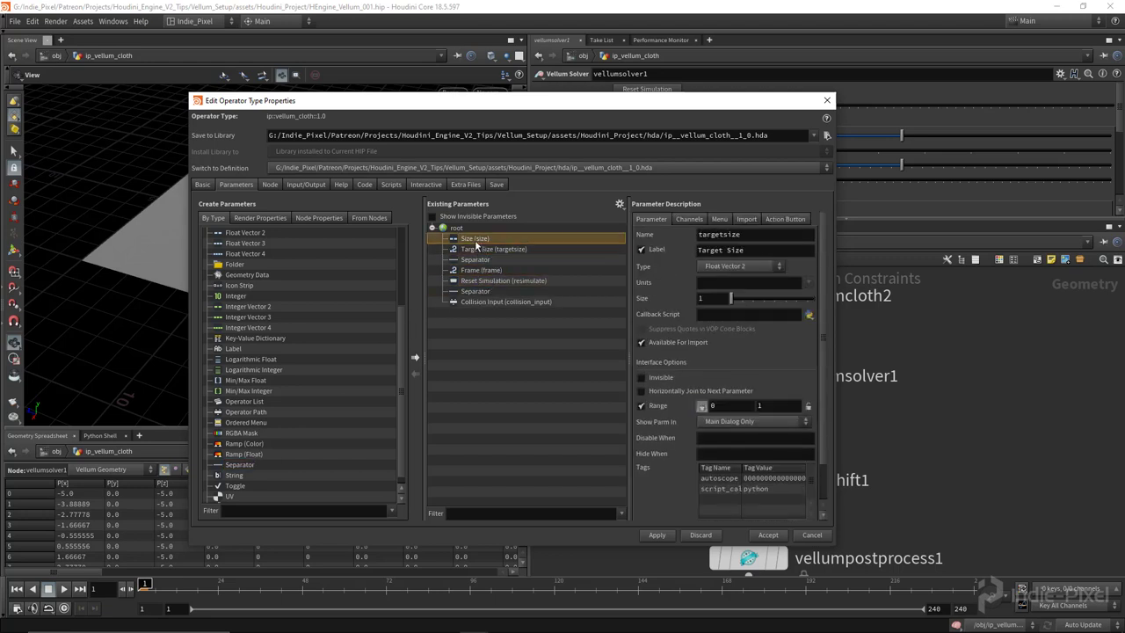
pyautogui.click(488, 301)
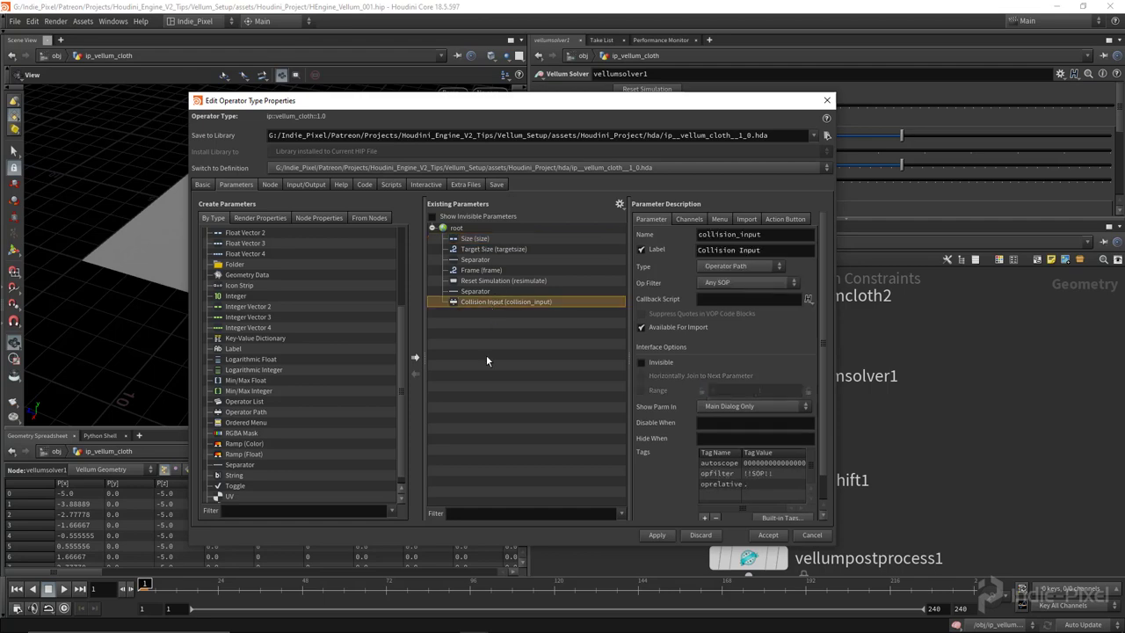
pyautogui.click(768, 534)
# Step: Save the vellum cloth node type and replace ip__vellum_cloth__1_0.hda in the Unity project's HDA folder with the updated file
pyautogui.rightClick(631, 241)
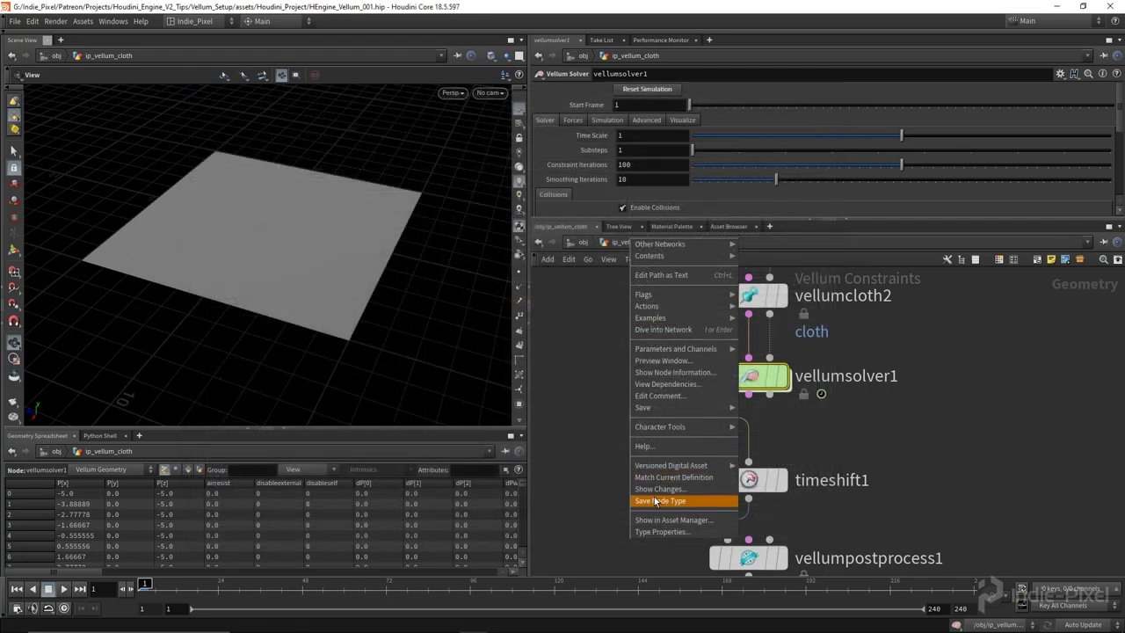
pyautogui.click(655, 500)
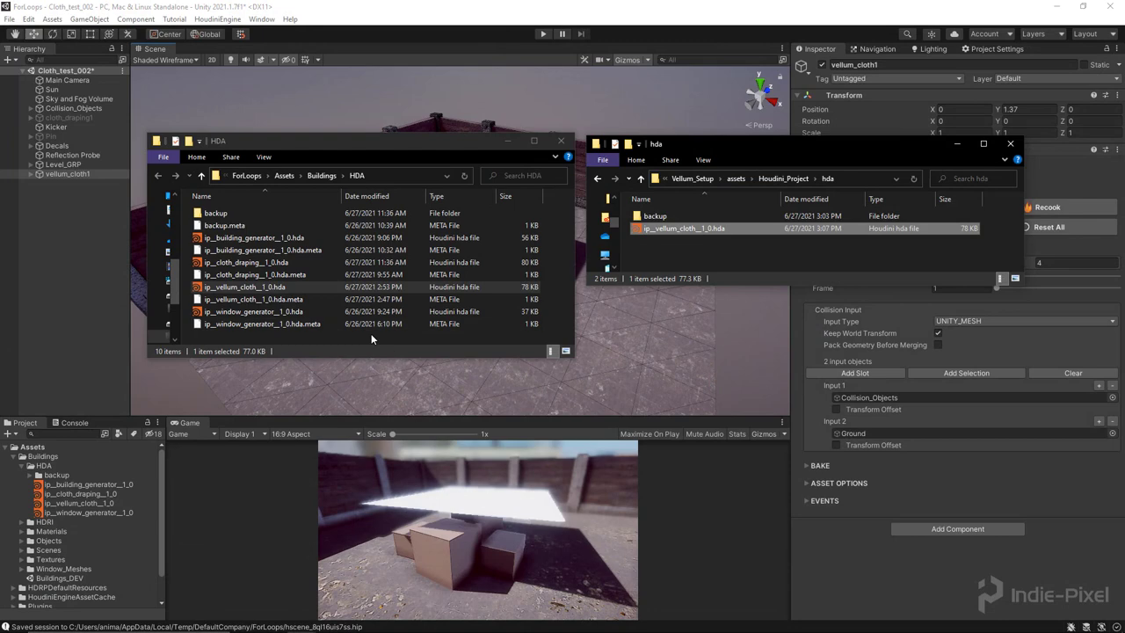
pyautogui.click(371, 333)
pyautogui.hotkey('ctrl', 'v')
pyautogui.click(519, 242)
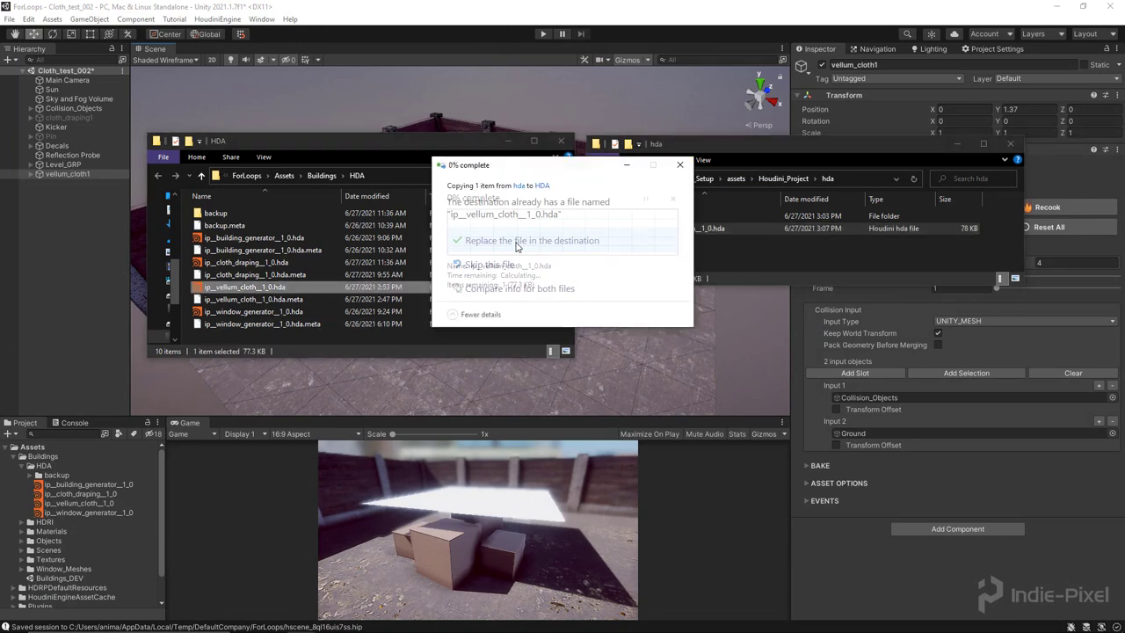
pyautogui.click(475, 257)
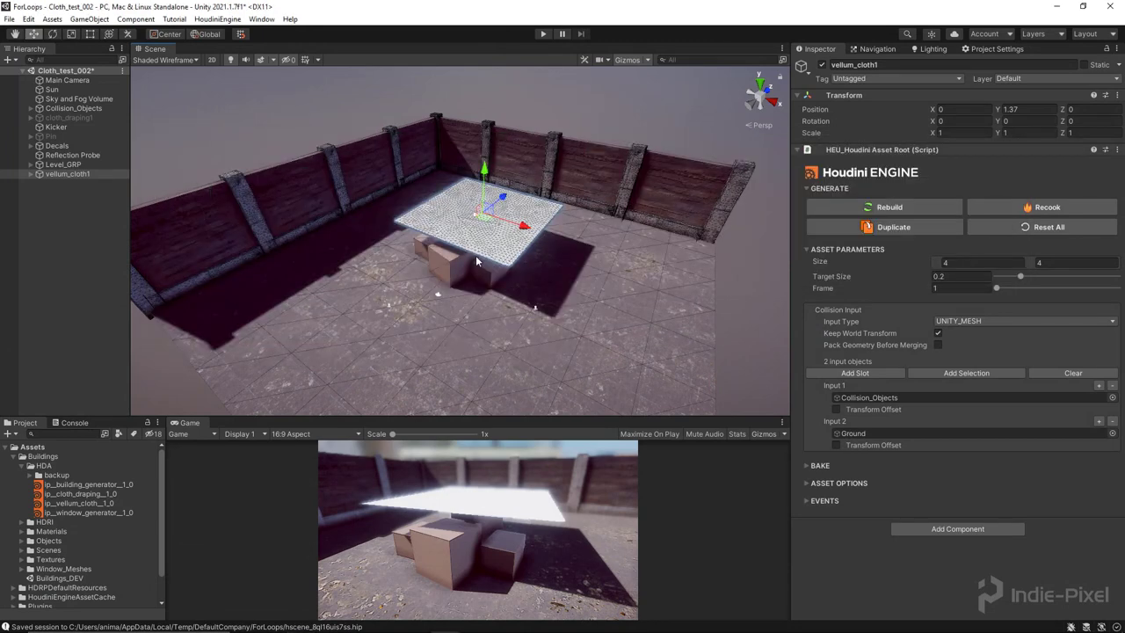
# Step: Rebuild vellum_cloth1 in Unity, then reset its simulation and set Frame to 40
pyautogui.click(886, 207)
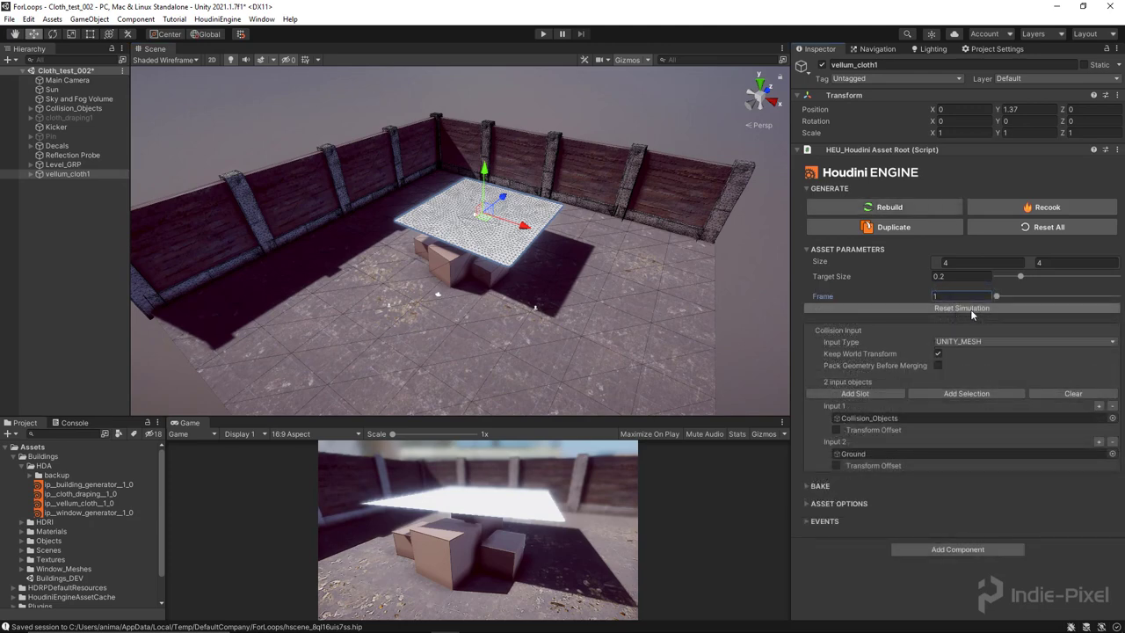
pyautogui.click(945, 310)
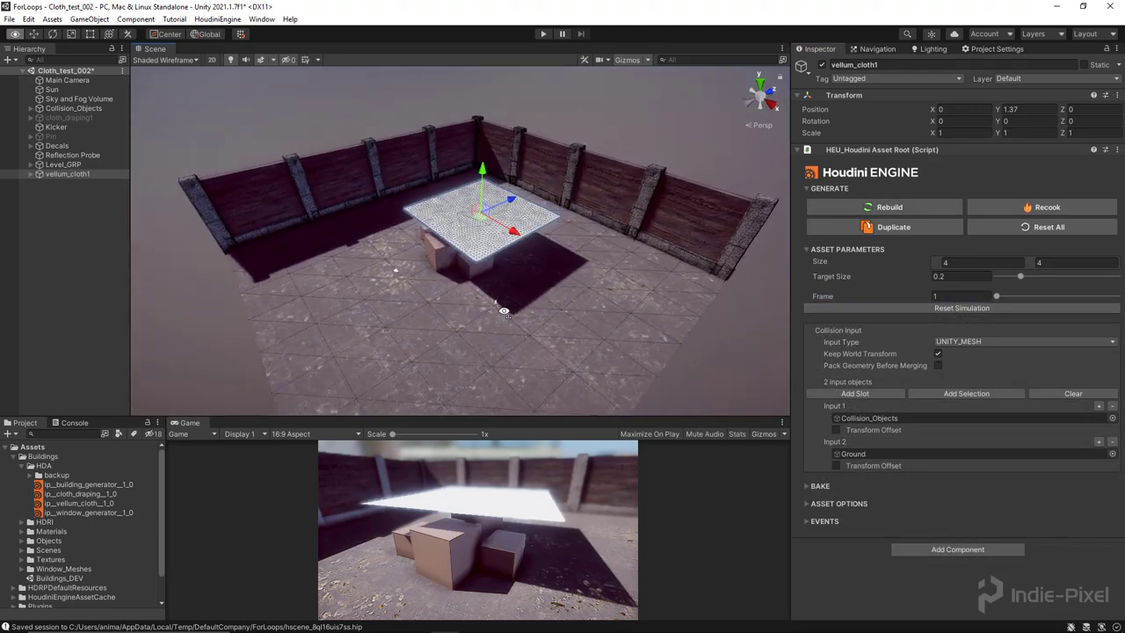
pyautogui.click(946, 296)
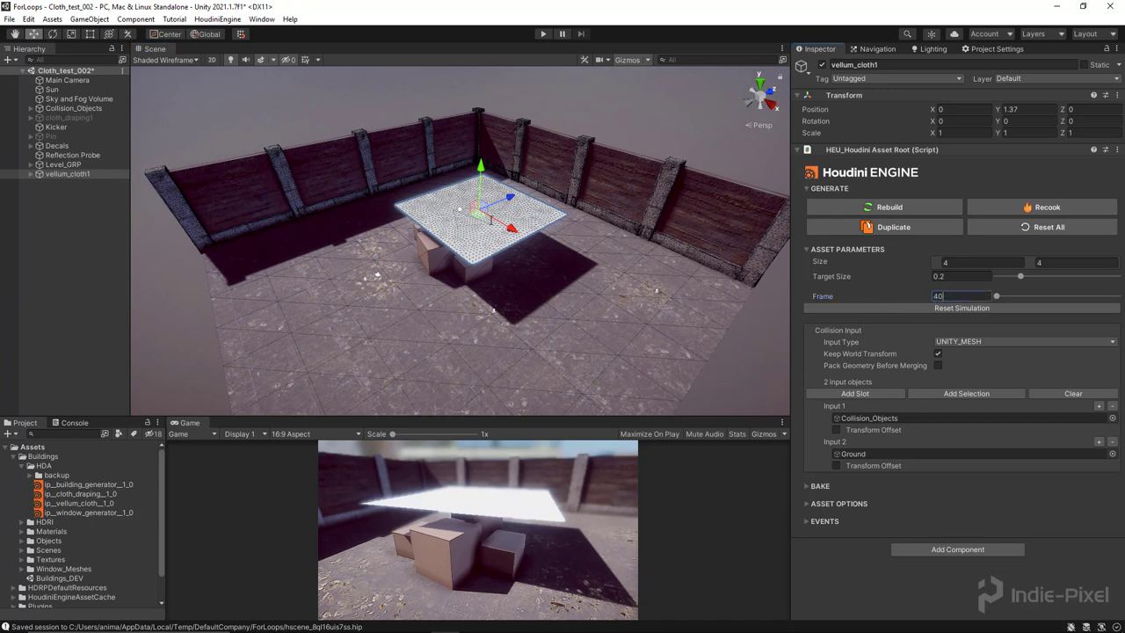
pyautogui.press('Return')
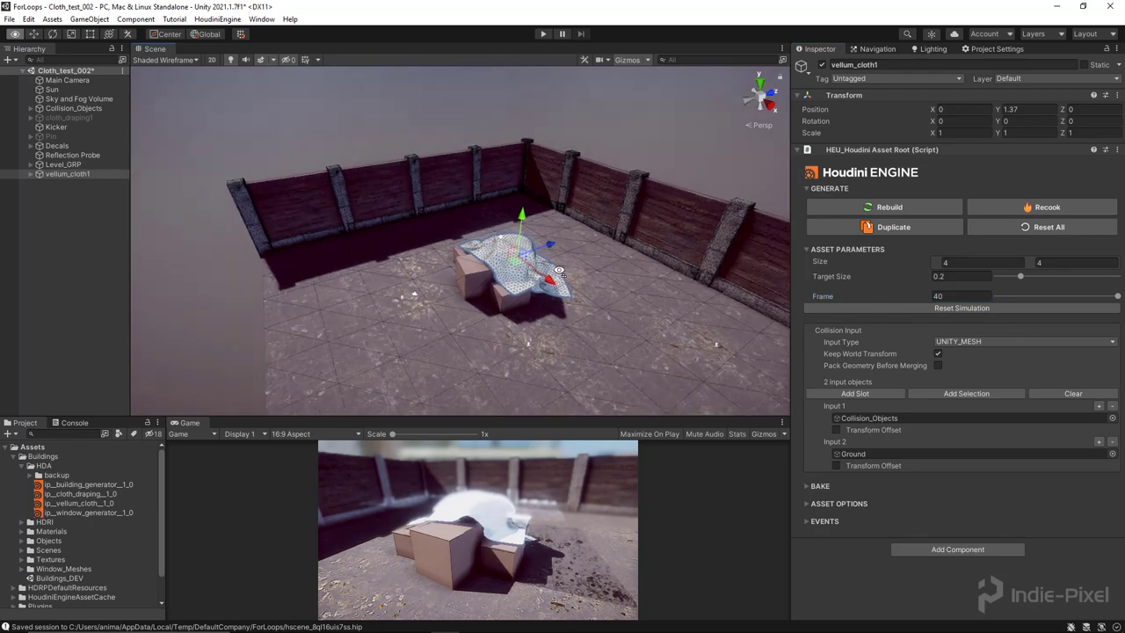
pyautogui.keyDown('alt'); pyautogui.moveTo(507, 281); pyautogui.dragTo(440, 284); pyautogui.keyUp('alt')
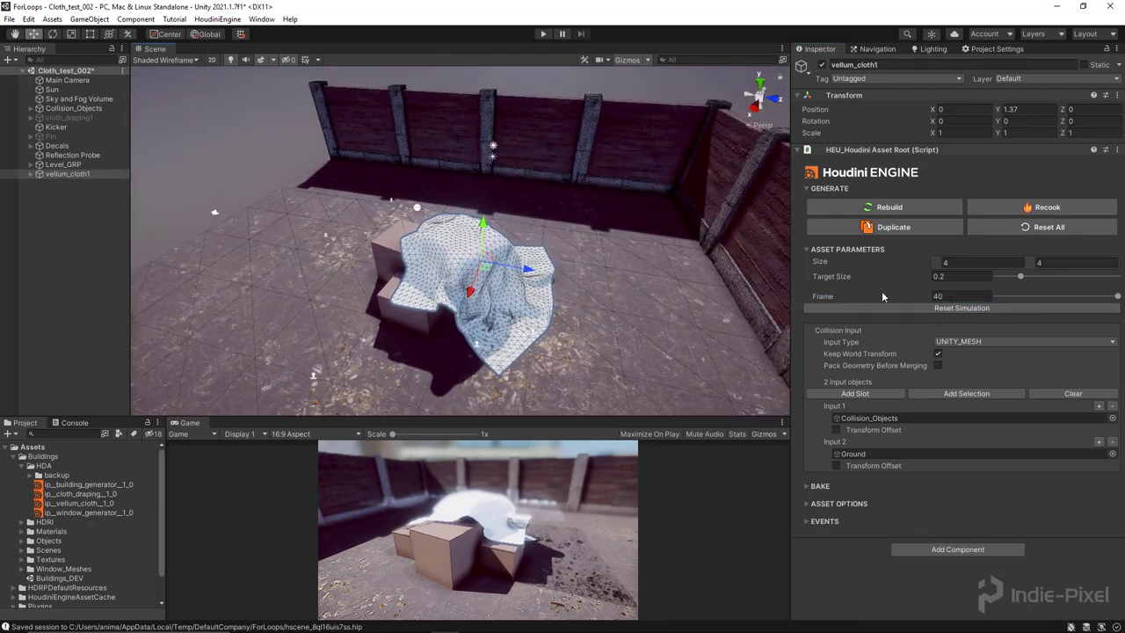
# Step: Move vellum_cloth1 to about X -0.05, Z -1.19 and re-simulate it with a Target Size of 0.1
pyautogui.moveTo(483, 269); pyautogui.dragTo(427, 256)
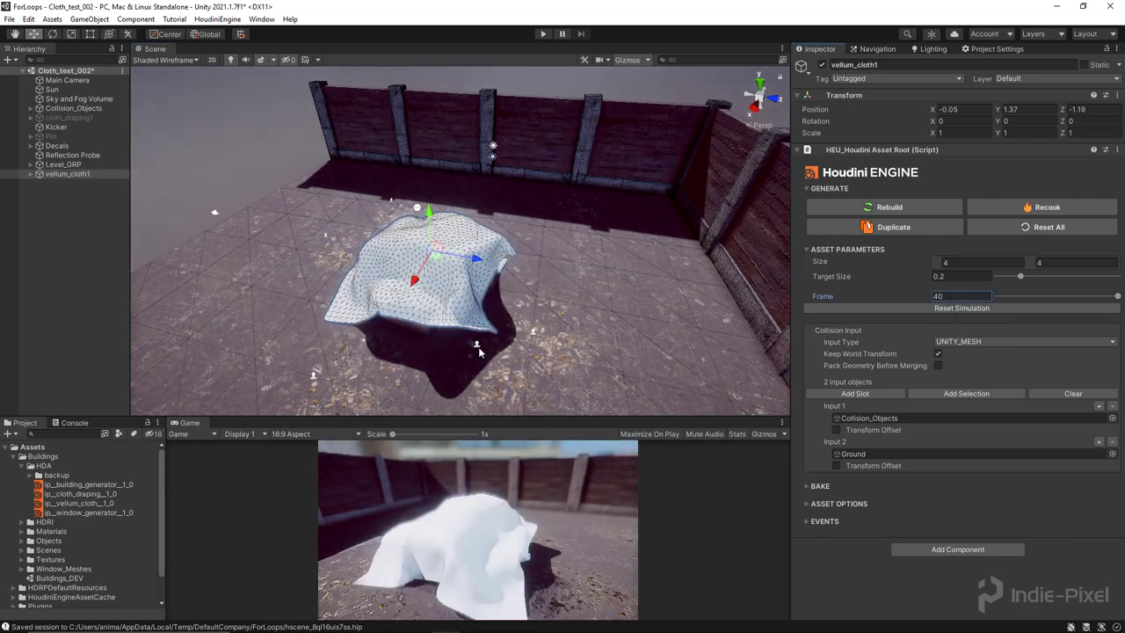
pyautogui.moveTo(489, 297); pyautogui.dragTo(909, 282, button='right')
pyautogui.click(967, 276)
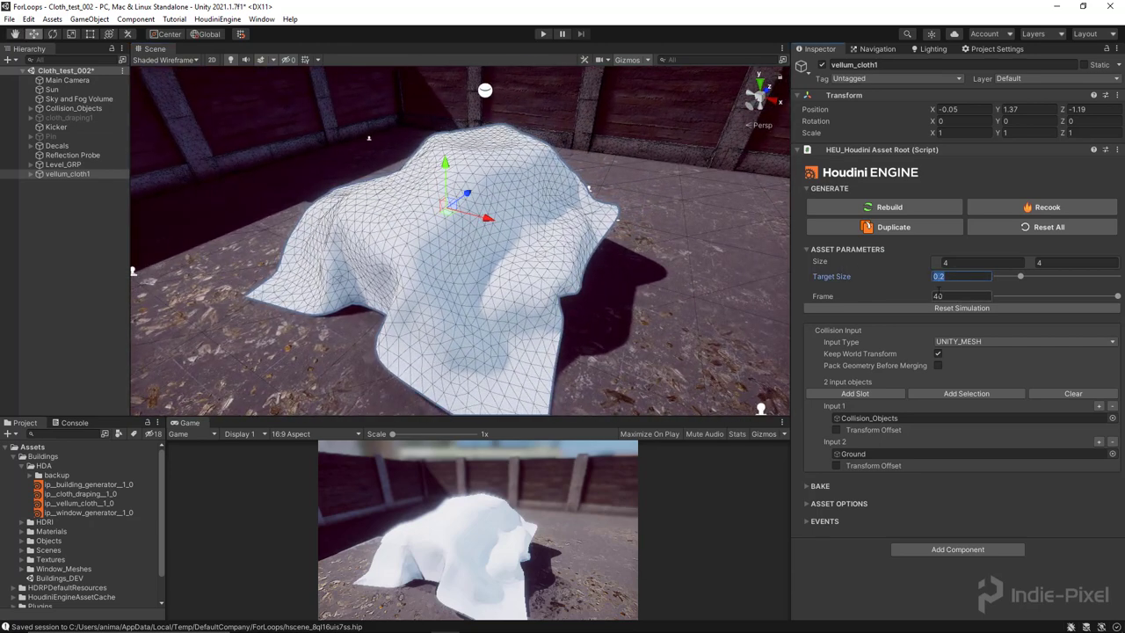
pyautogui.write('0.1')
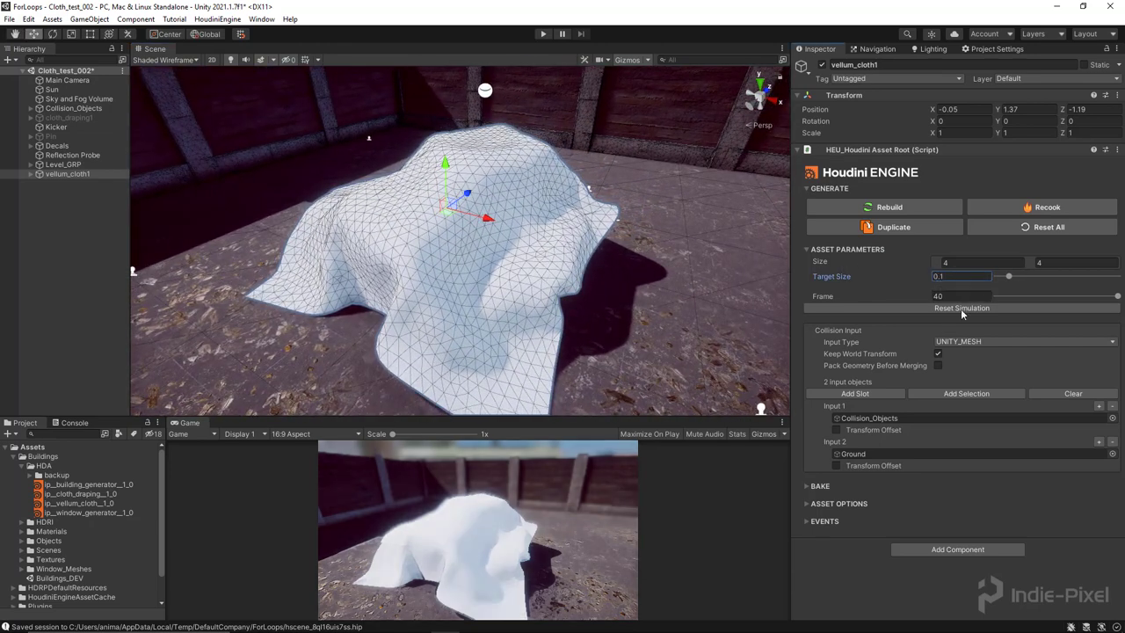
pyautogui.click(961, 308)
pyautogui.scroll(-5, 607, 276)
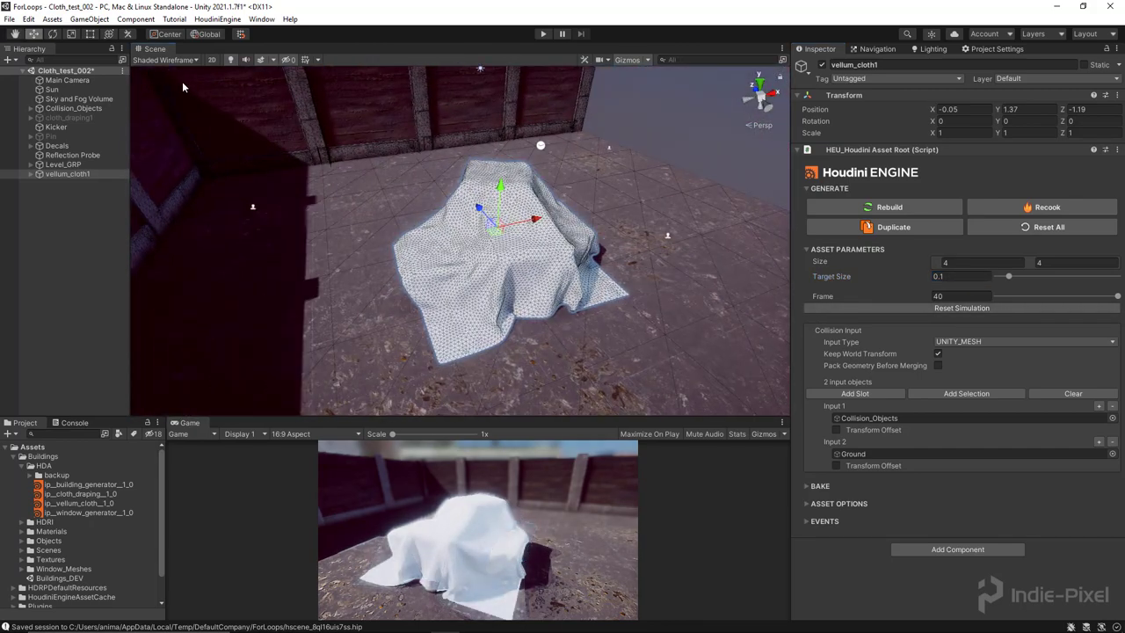
# Step: Switch the scene display to Shaded and inspect the draped cloth without its wireframe
pyautogui.click(180, 58)
pyautogui.click(176, 78)
pyautogui.moveTo(281, 220)
pyautogui.keyDown('alt'); pyautogui.mouseDown()
pyautogui.moveTo(367, 270)
pyautogui.moveTo(705, 321)
pyautogui.moveTo(377, 297)
pyautogui.mouseUp(); pyautogui.keyUp('alt')
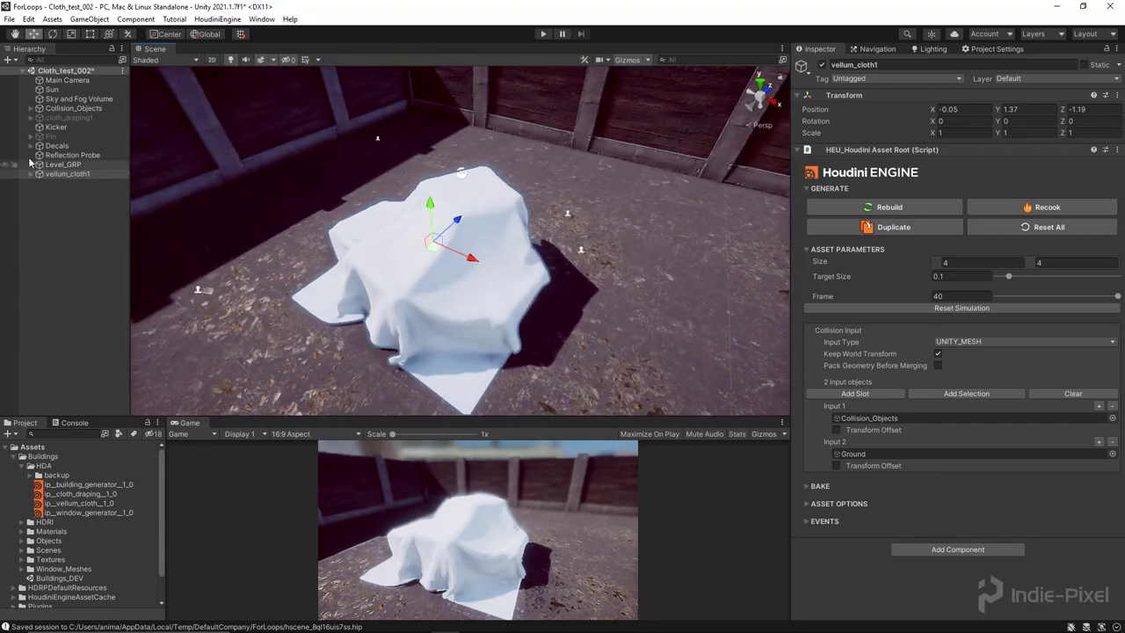
# Step: Deactivate vellum_cloth1 and activate cloth_draping1 in its place
pyautogui.click(68, 117)
pyautogui.click(67, 173)
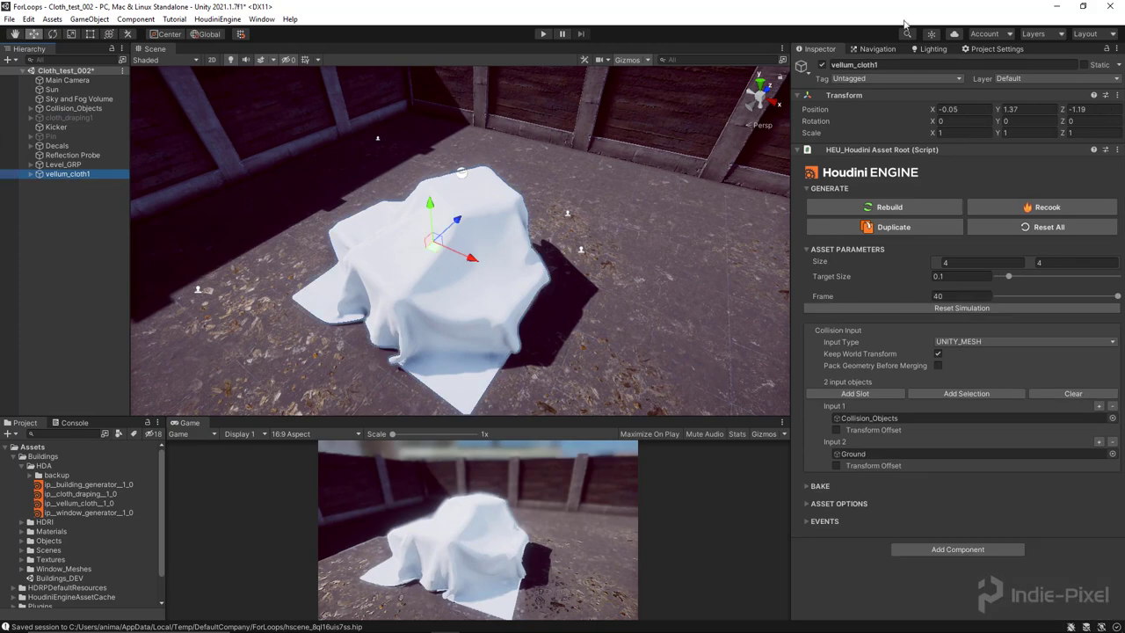
pyautogui.click(822, 65)
pyautogui.click(69, 117)
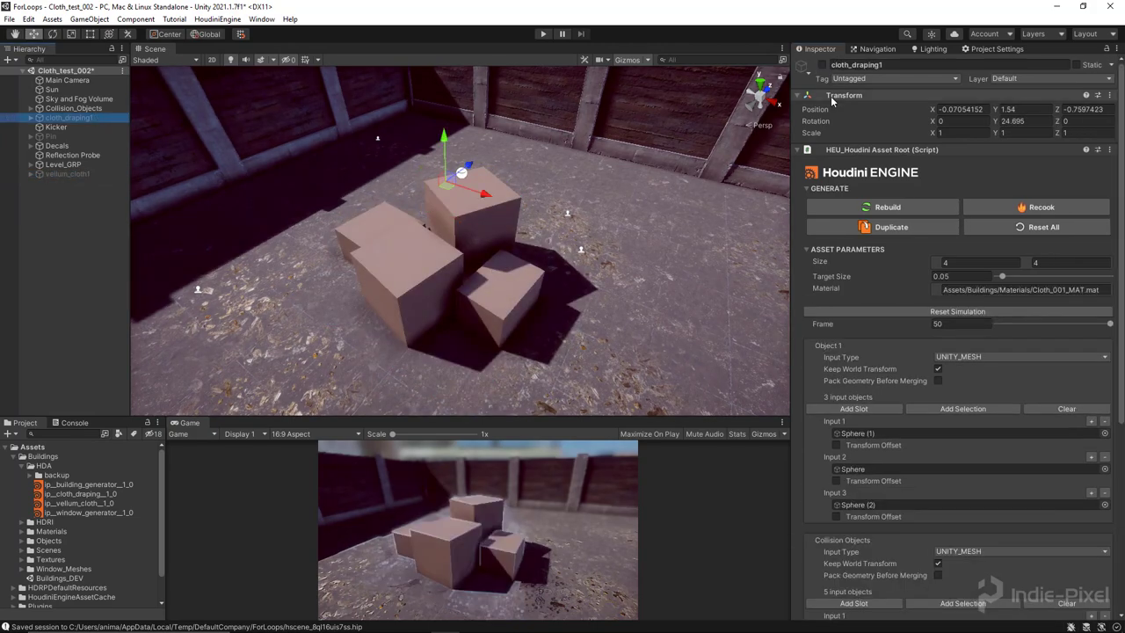
pyautogui.click(822, 64)
pyautogui.keyDown('alt'); pyautogui.moveTo(695, 290); pyautogui.dragTo(110, 175); pyautogui.keyUp('alt')
# Step: Activate the Pin object and examine how its spheres hold the edge of the camouflage cloth
pyautogui.click(66, 136)
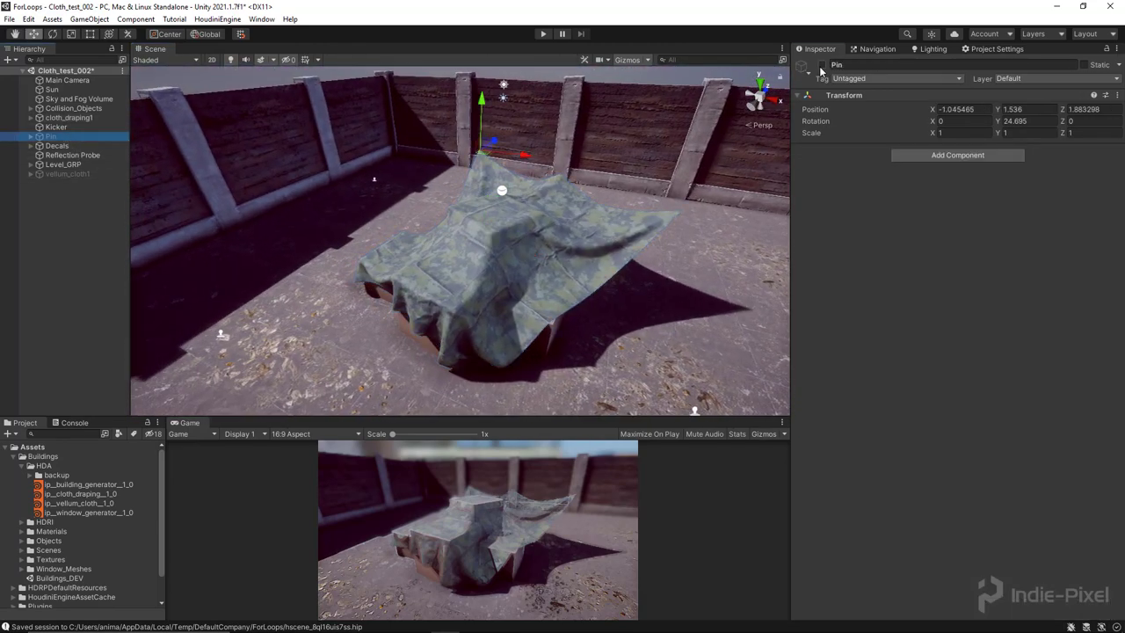
pyautogui.moveTo(653, 205); pyautogui.dragTo(620, 206, button='right')
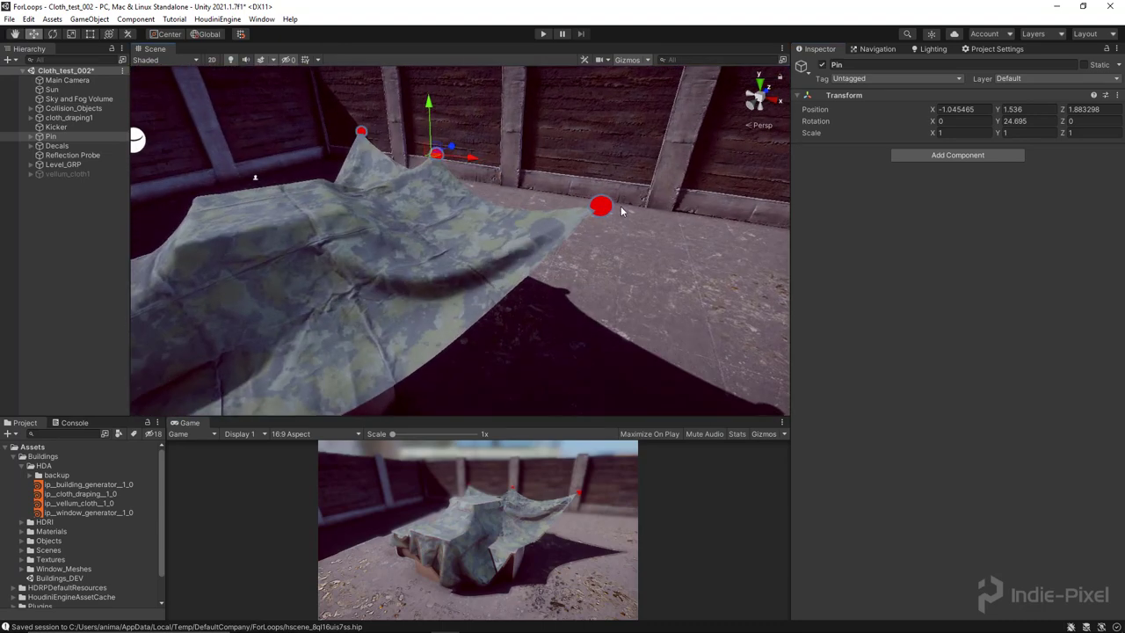
pyautogui.keyDown('alt'); pyautogui.moveTo(477, 261); pyautogui.dragTo(400, 242); pyautogui.keyUp('alt')
pyautogui.keyDown('alt'); pyautogui.moveTo(456, 284); pyautogui.dragTo(521, 194); pyautogui.keyUp('alt')
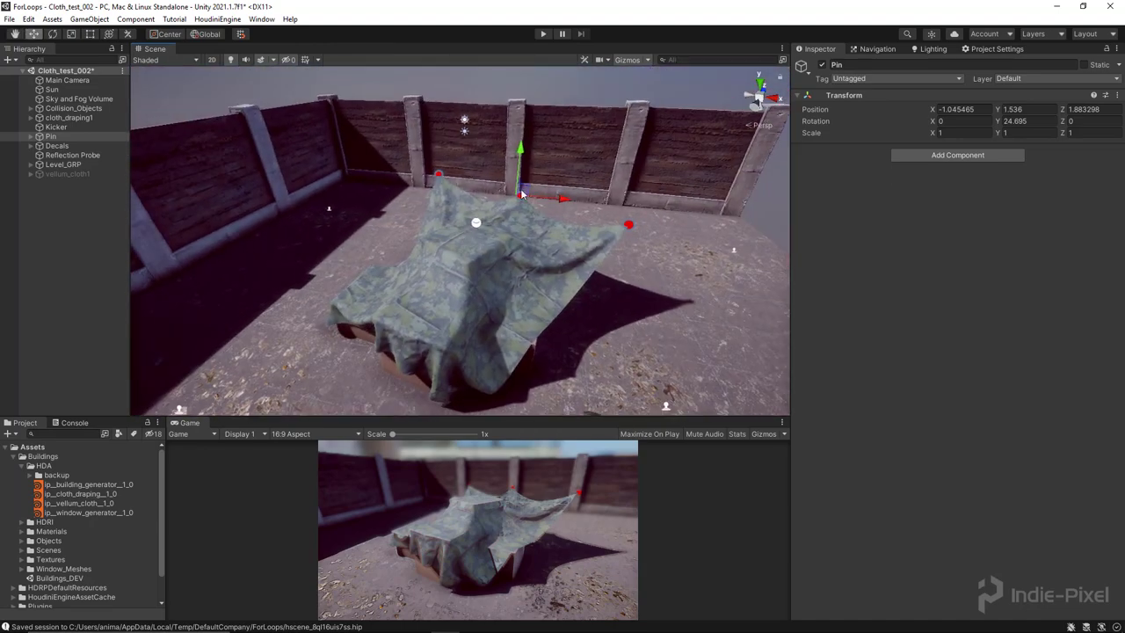
pyautogui.keyDown('alt'); pyautogui.moveTo(517, 299); pyautogui.dragTo(438, 243); pyautogui.keyUp('alt')
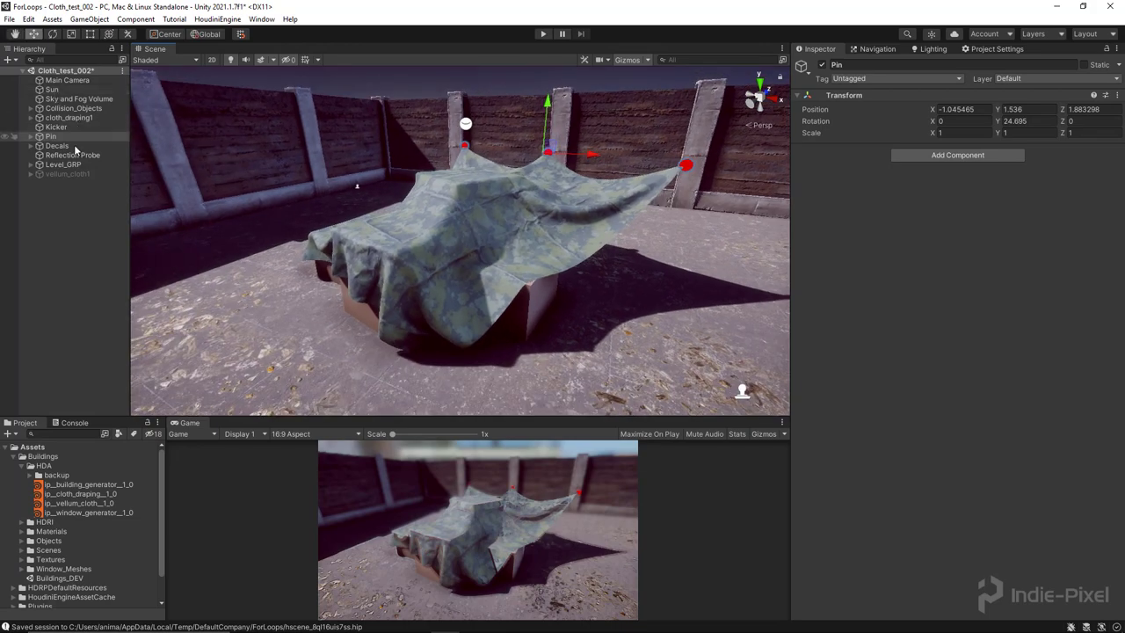
# Step: Select cloth_draping1 together with Pin and toggle both objects' active state
pyautogui.keyDown('ctrl'); pyautogui.click(70, 116); pyautogui.keyUp('ctrl')
pyautogui.hotkey('alt', 'shift', 'a')
pyautogui.keyDown('alt'); pyautogui.moveTo(439, 255); pyautogui.dragTo(475, 263); pyautogui.keyUp('alt')
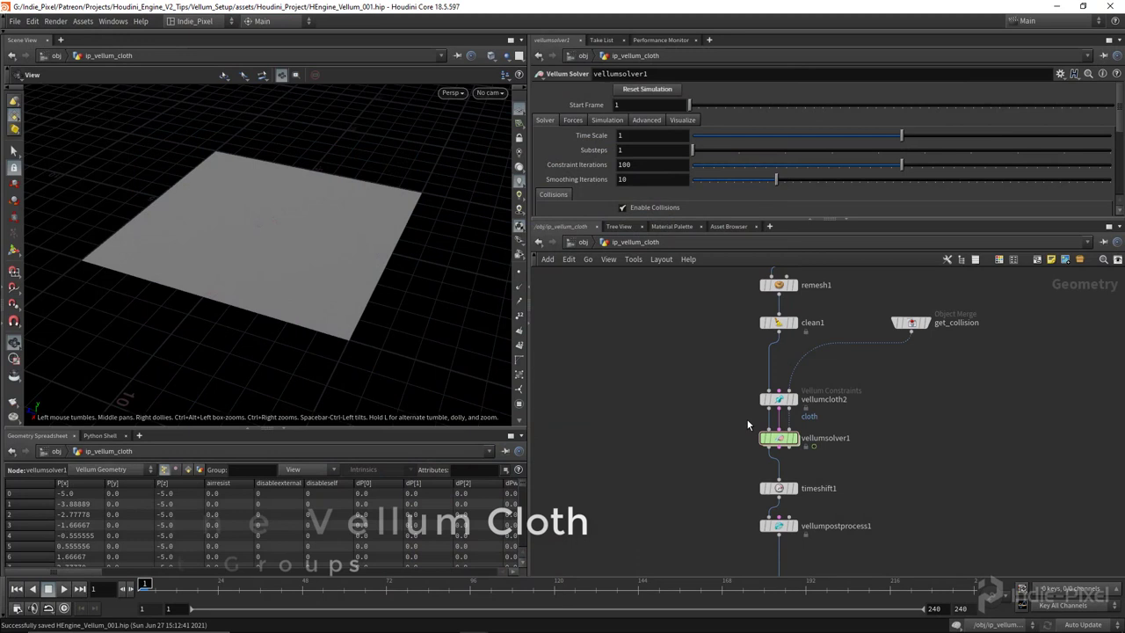
# Step: Switch to Houdini and examine the Pin Points setting under Pin to Animation on vellumcloth2
pyautogui.scroll(2, 746, 418)
pyautogui.moveTo(716, 407); pyautogui.dragTo(951, 369)
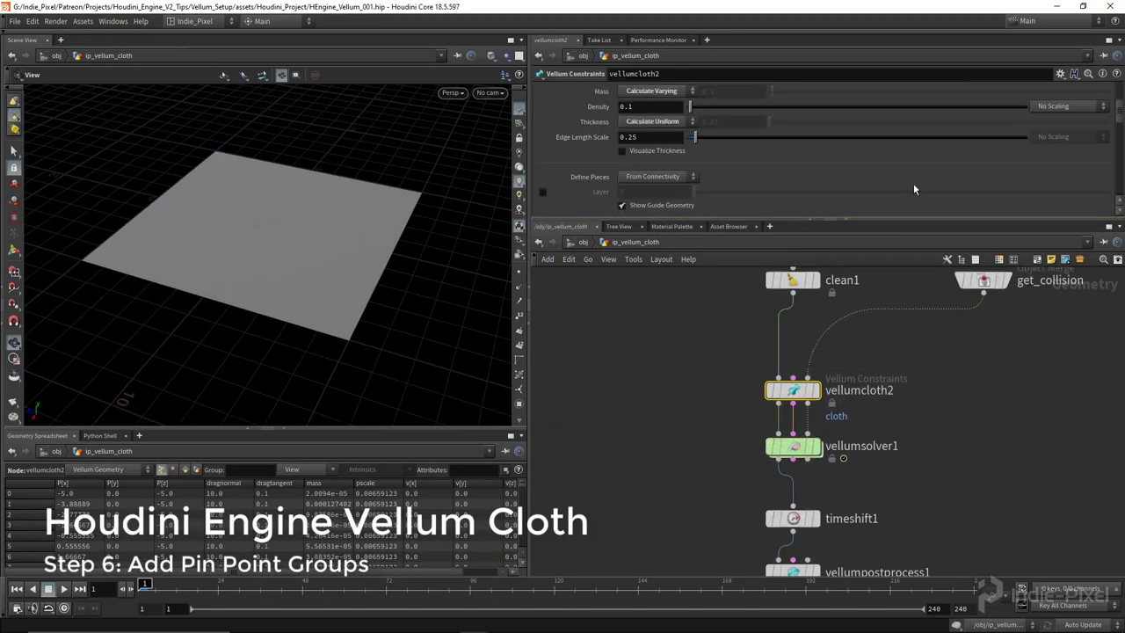
pyautogui.moveTo(891, 221); pyautogui.dragTo(891, 359)
pyautogui.scroll(-2, 582, 261)
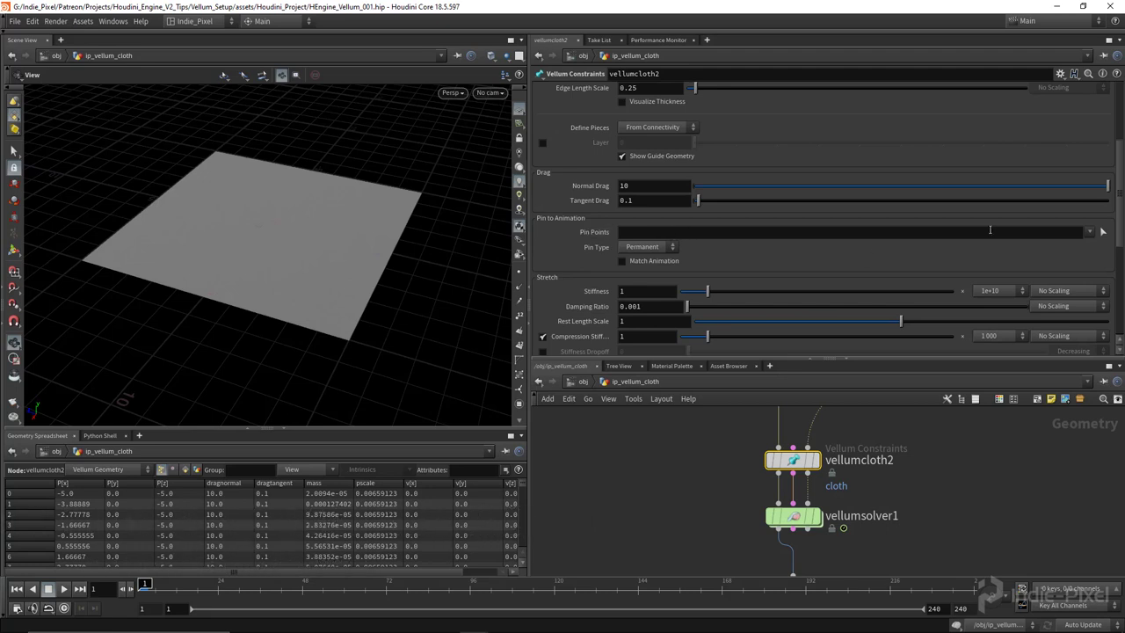
pyautogui.click(1089, 232)
pyautogui.moveTo(874, 358); pyautogui.dragTo(879, 150)
pyautogui.scroll(-3, 886, 350)
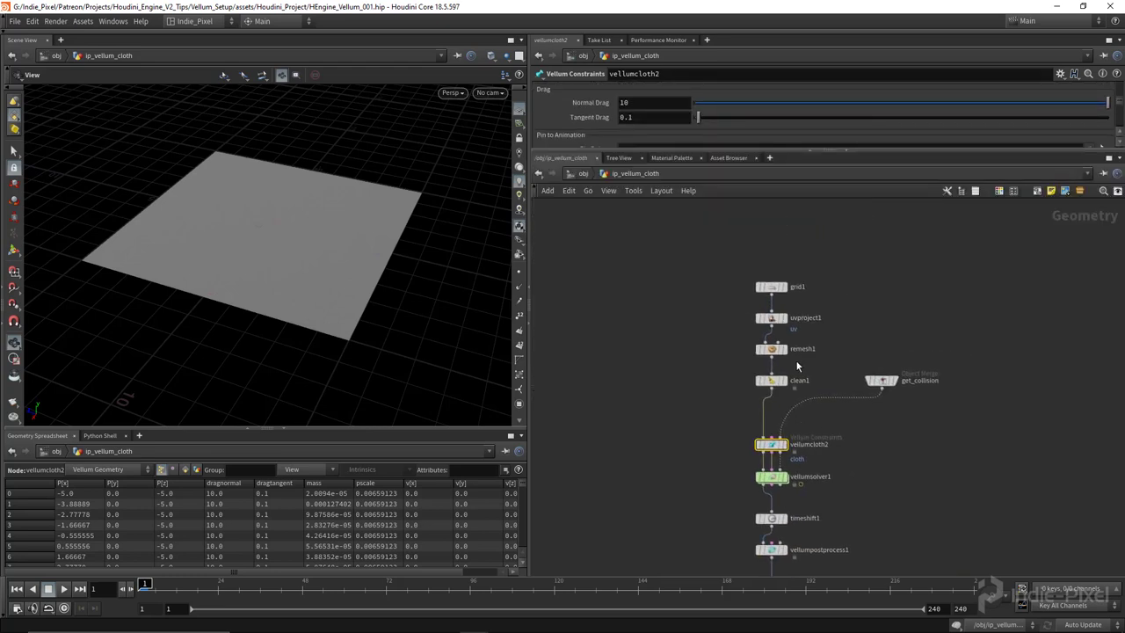
# Step: Move clean1 and its upstream nodes up to make room, and add a Group node below clean1
pyautogui.scroll(3, 760, 388)
pyautogui.click(759, 389)
pyautogui.keyDown('shift'); pyautogui.moveTo(759, 388); pyautogui.dragTo(759, 275); pyautogui.keyUp('shift')
pyautogui.click(778, 371)
pyautogui.press('Tab')
pyautogui.moveTo(778, 371)
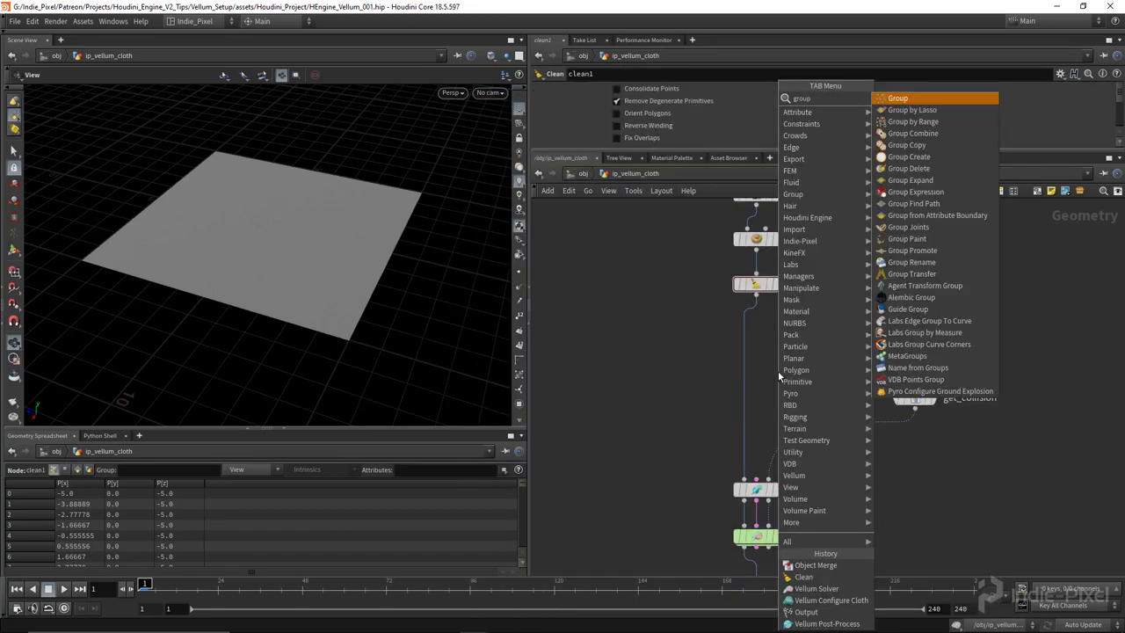
pyautogui.press('Return')
pyautogui.click(777, 371)
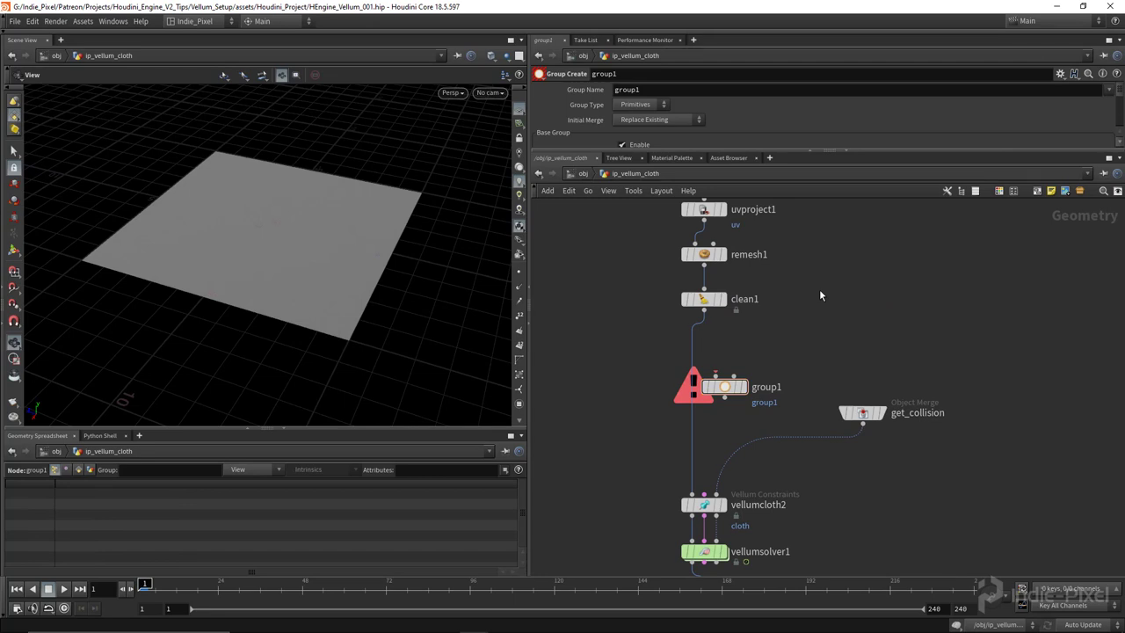
# Step: Add an Object Merge node beside clean1
pyautogui.press('Tab')
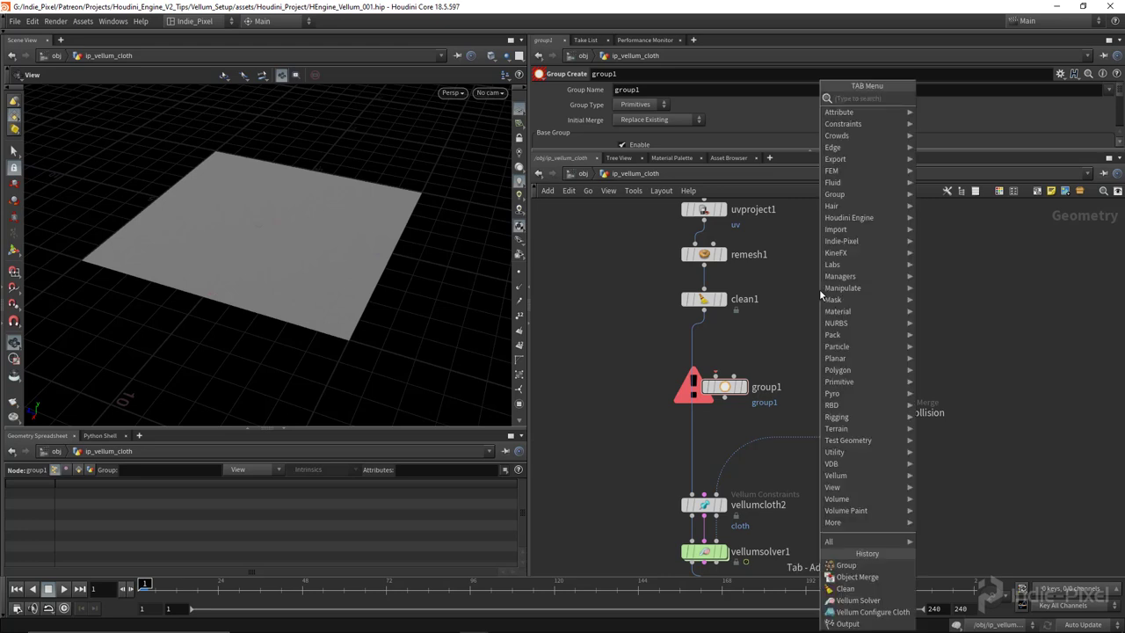
pyautogui.write('obje')
pyautogui.press('Return')
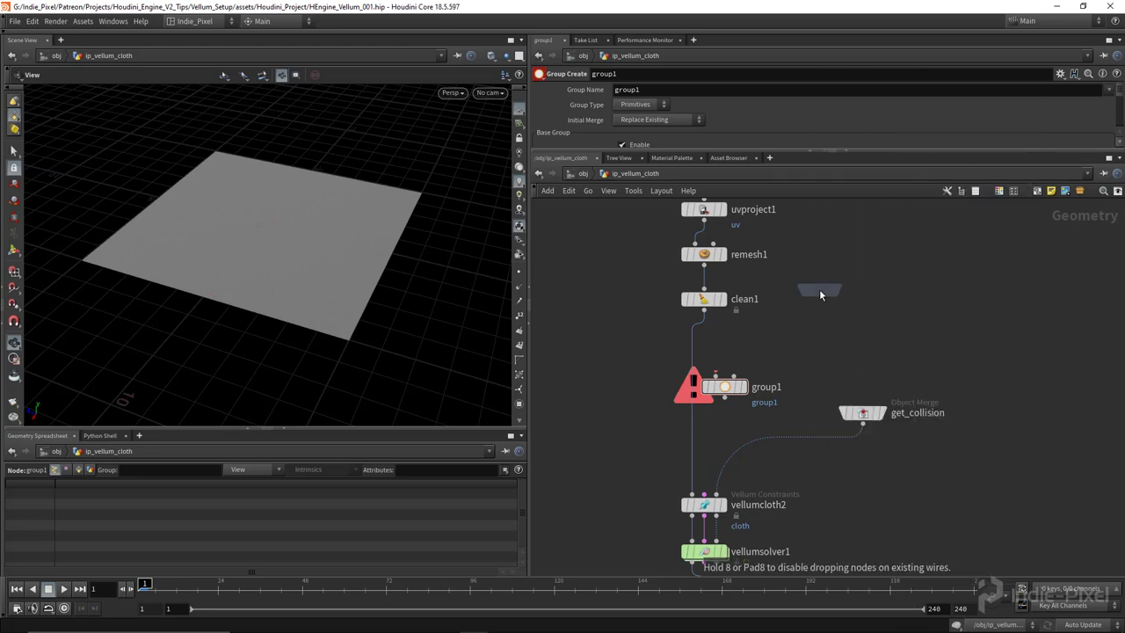
pyautogui.click(852, 302)
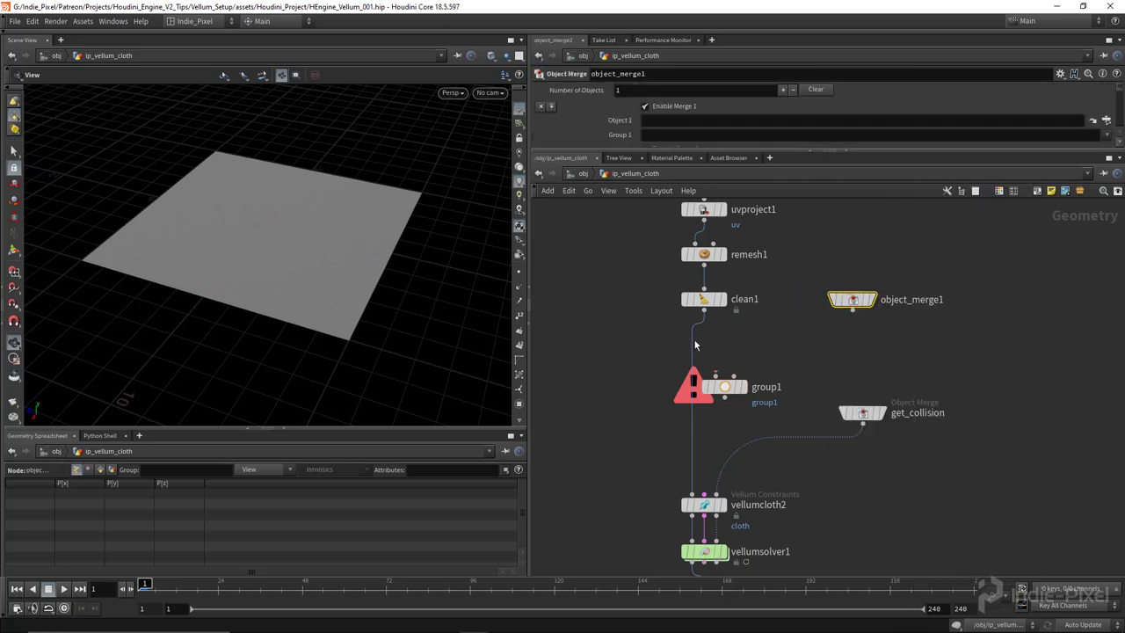
# Step: Connect clean1 to group1's first input and the new Object Merge to its second, and tidy the positions of both nodes
pyautogui.click(705, 312)
pyautogui.click(714, 375)
pyautogui.click(853, 311)
pyautogui.click(751, 382)
pyautogui.moveTo(750, 385); pyautogui.dragTo(780, 381)
pyautogui.moveTo(850, 299); pyautogui.dragTo(861, 300)
# Step: Rename the new Object Merge node to get_pins and set its Transform to Into This Object
pyautogui.doubleClick(920, 300)
pyautogui.doubleClick(919, 302)
pyautogui.write('get_pins')
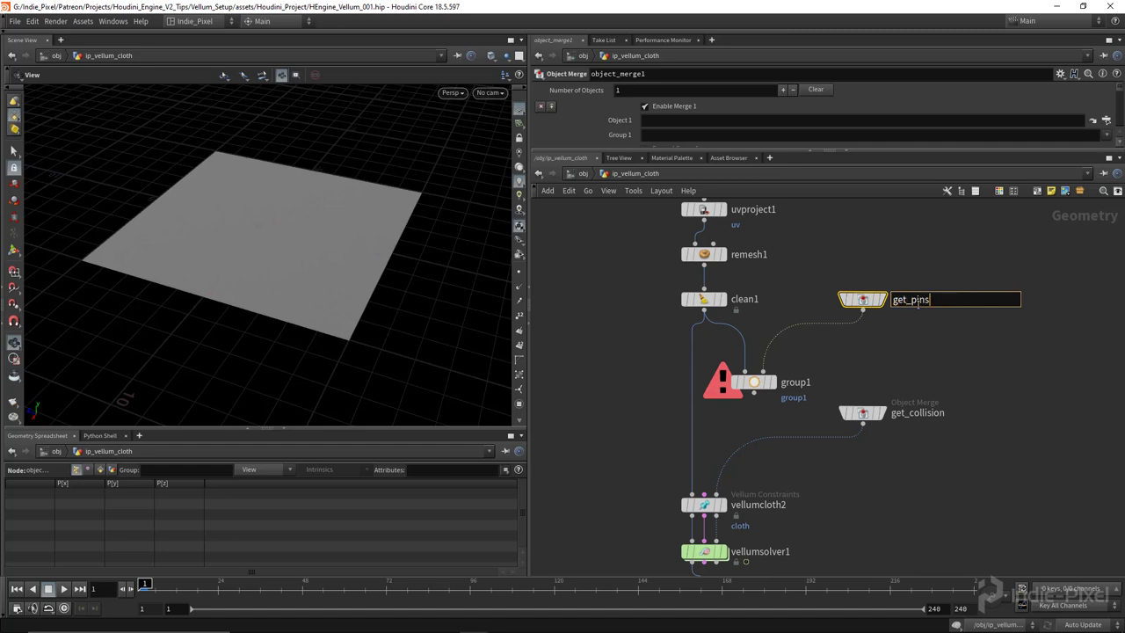
pyautogui.press('Return')
pyautogui.moveTo(950, 230); pyautogui.dragTo(905, 279, button='middle')
pyautogui.moveTo(835, 150); pyautogui.dragTo(835, 193)
pyautogui.click(664, 177)
pyautogui.click(642, 200)
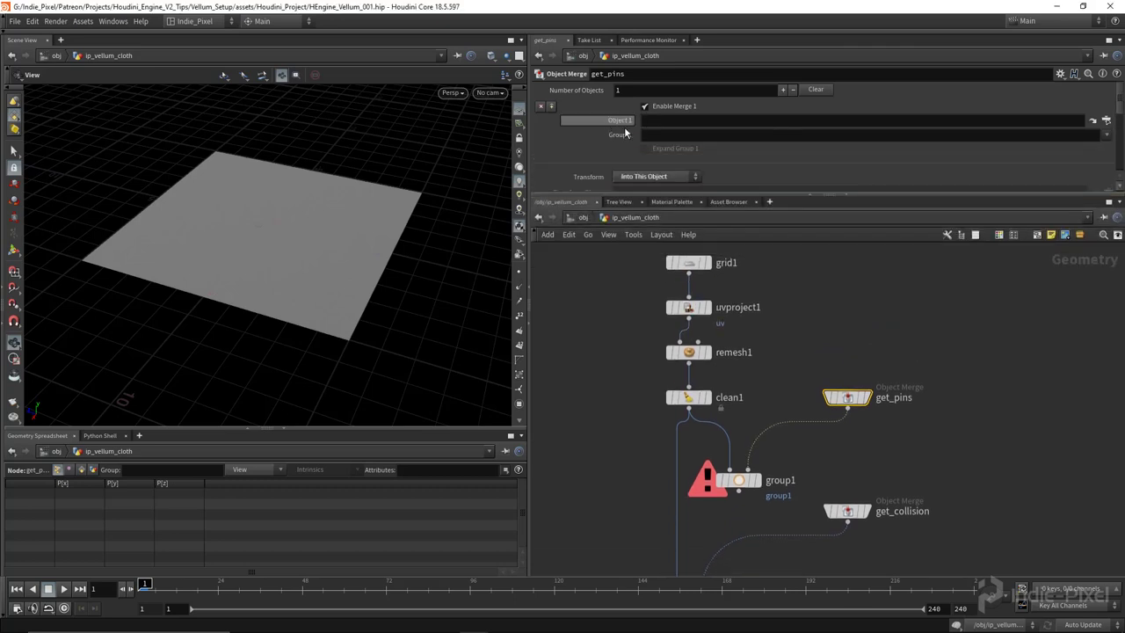
# Step: In the asset's type properties, add a Separator below Collision Input and promote get_pins' Object 1 parameter beneath it
pyautogui.rightClick(626, 218)
pyautogui.click(681, 511)
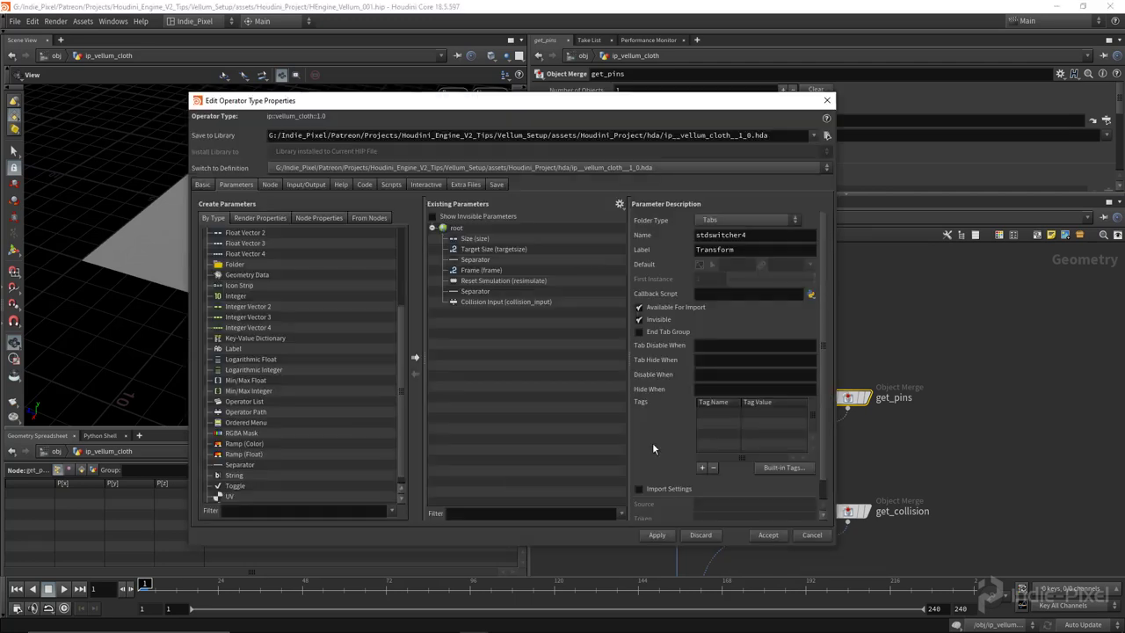
pyautogui.moveTo(479, 98); pyautogui.dragTo(447, 92)
pyautogui.moveTo(199, 463); pyautogui.dragTo(453, 356)
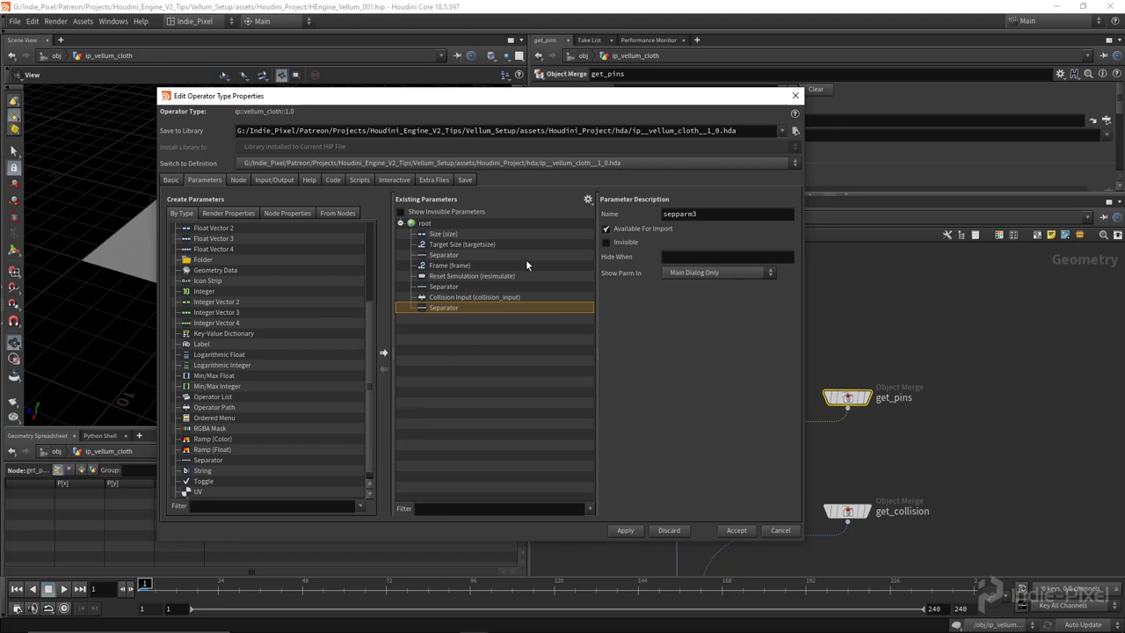
pyautogui.moveTo(611, 97); pyautogui.dragTo(369, 88)
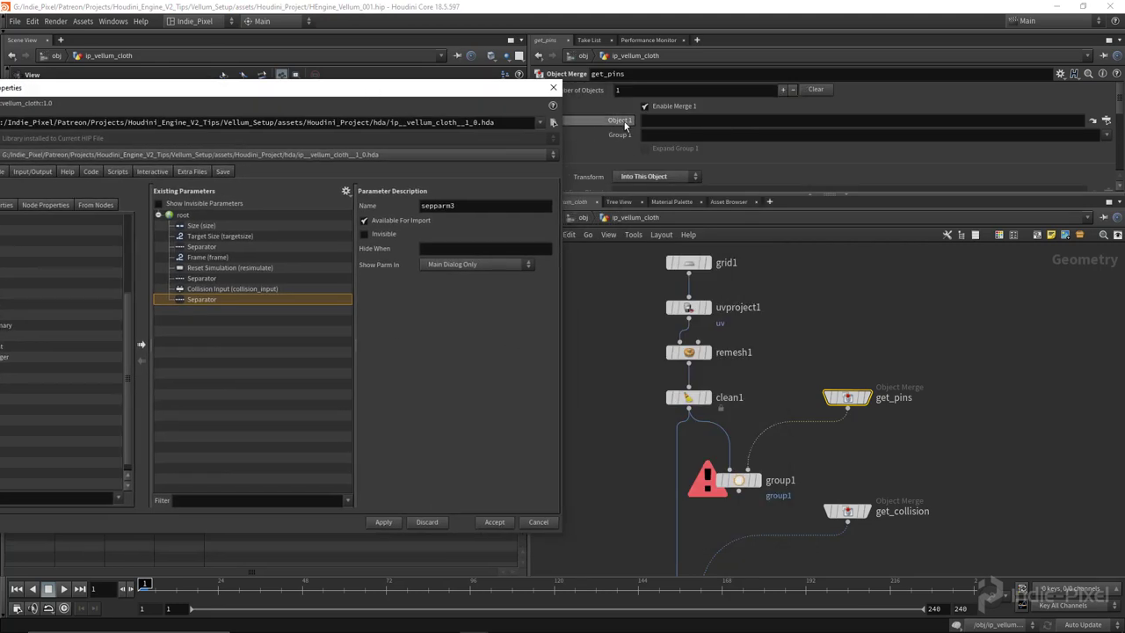
pyautogui.moveTo(625, 121); pyautogui.dragTo(175, 331)
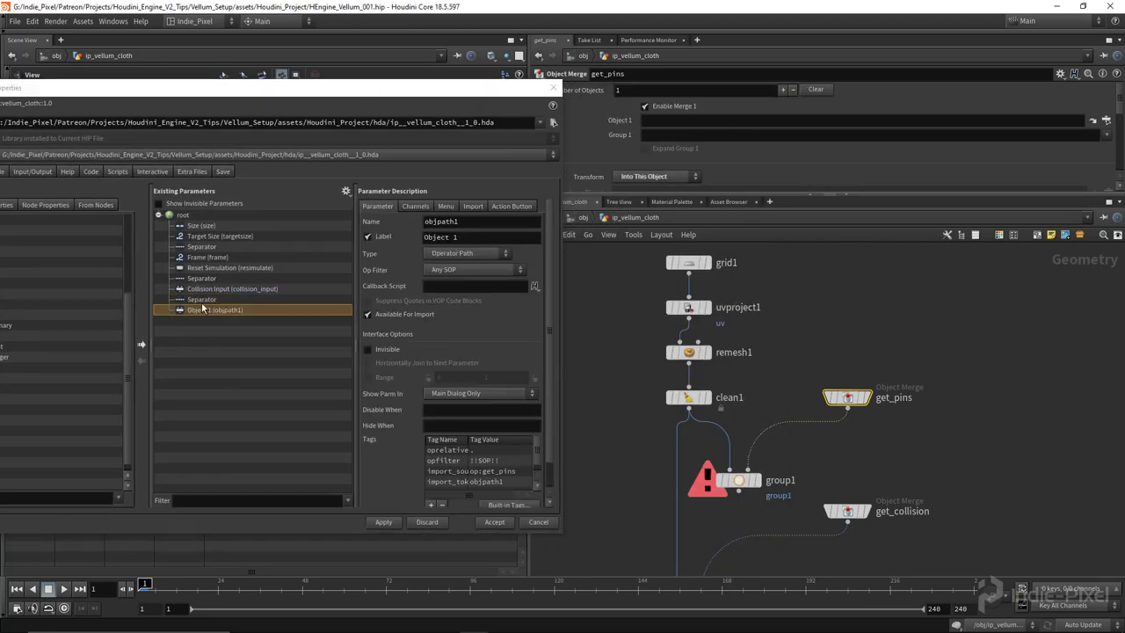
# Step: Rename the promoted Object 1 parameter to pin_inputs and give it the label Pin Inputs
pyautogui.doubleClick(465, 221)
pyautogui.write('Pin_INput')
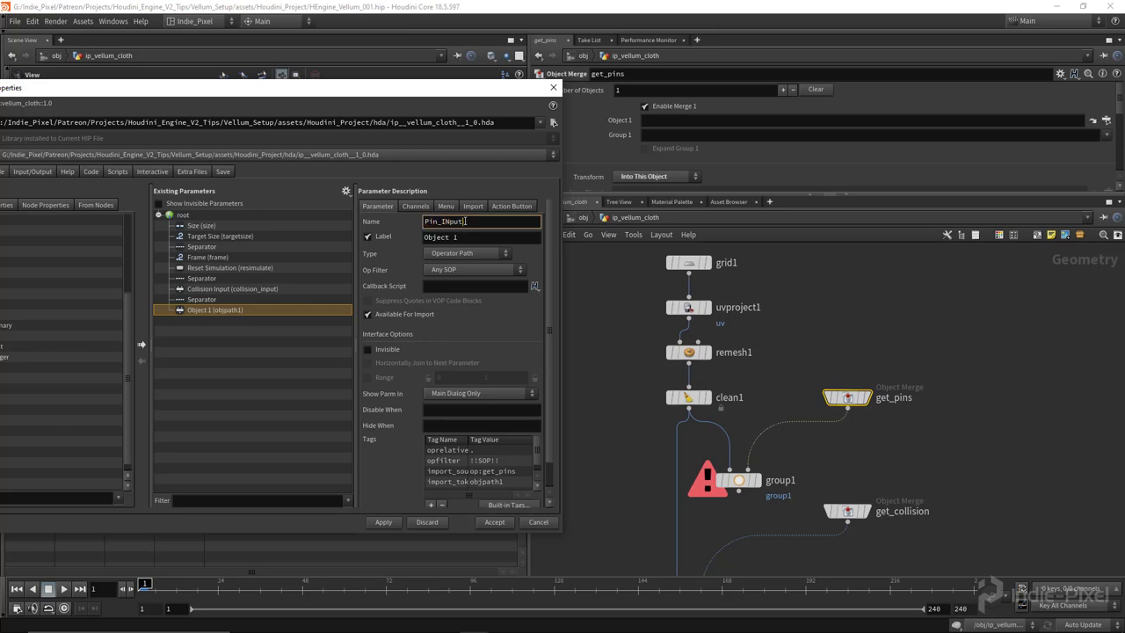
pyautogui.press('BackSpace')
pyautogui.press('BackSpace')
pyautogui.press('BackSpace')
pyautogui.press('BackSpace')
pyautogui.press('BackSpace')
pyautogui.press('BackSpace')
pyautogui.press('Tab')
pyautogui.write('Pin Inputs')
pyautogui.press('Return')
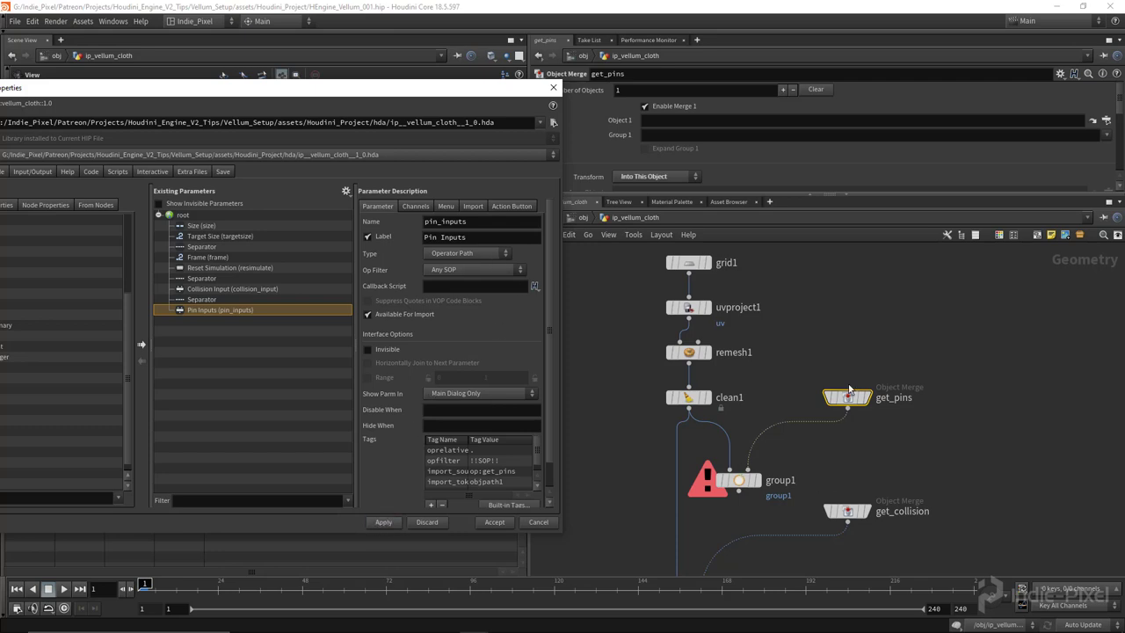
# Step: Set the Group Name of the group1 node to pin
pyautogui.moveTo(742, 478); pyautogui.dragTo(742, 392, button='middle')
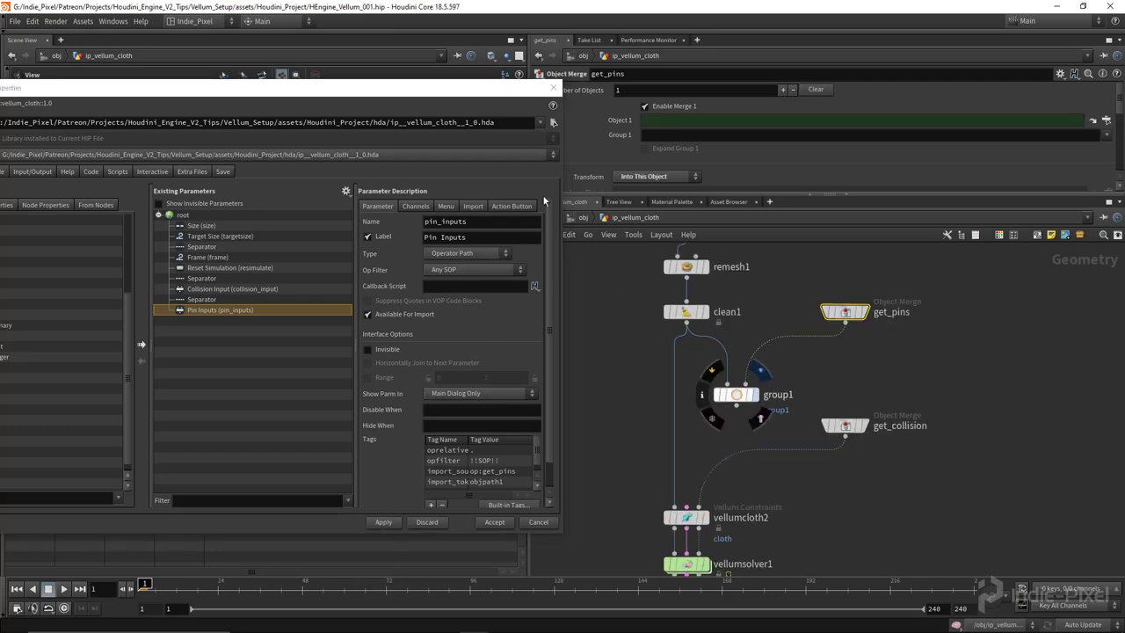
pyautogui.click(737, 395)
pyautogui.moveTo(352, 87); pyautogui.dragTo(81, 194)
pyautogui.click(669, 89)
pyautogui.write('pin')
pyautogui.press('Return')
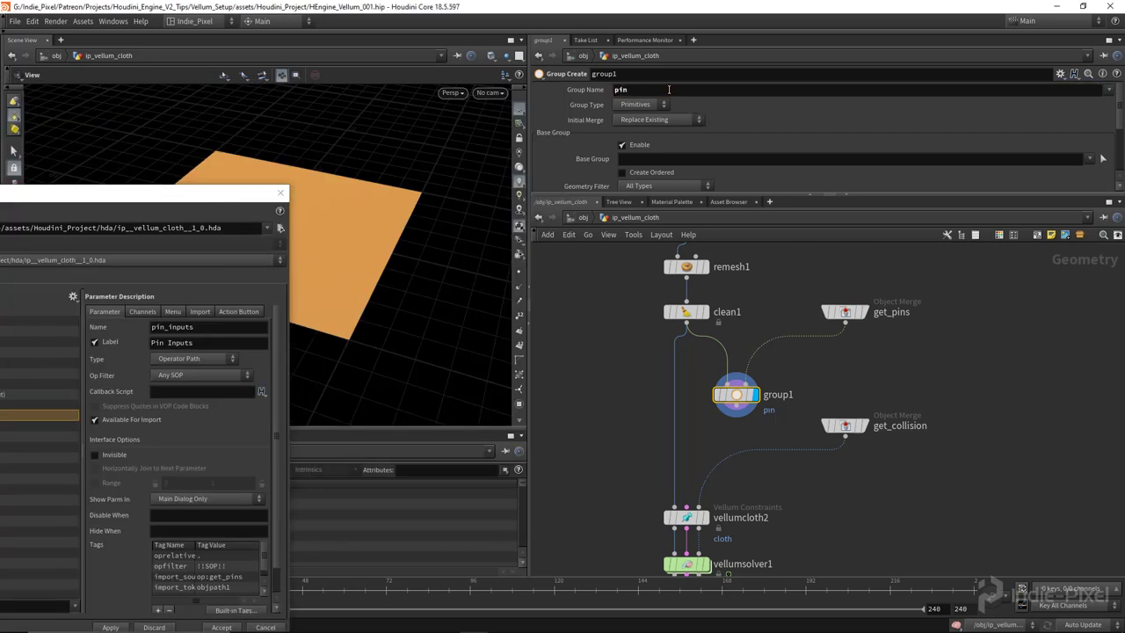
# Step: Make group1 a Points group with Base Group disabled and Keep in Bounding Regions enabled, using the Bounding Object type
pyautogui.click(643, 144)
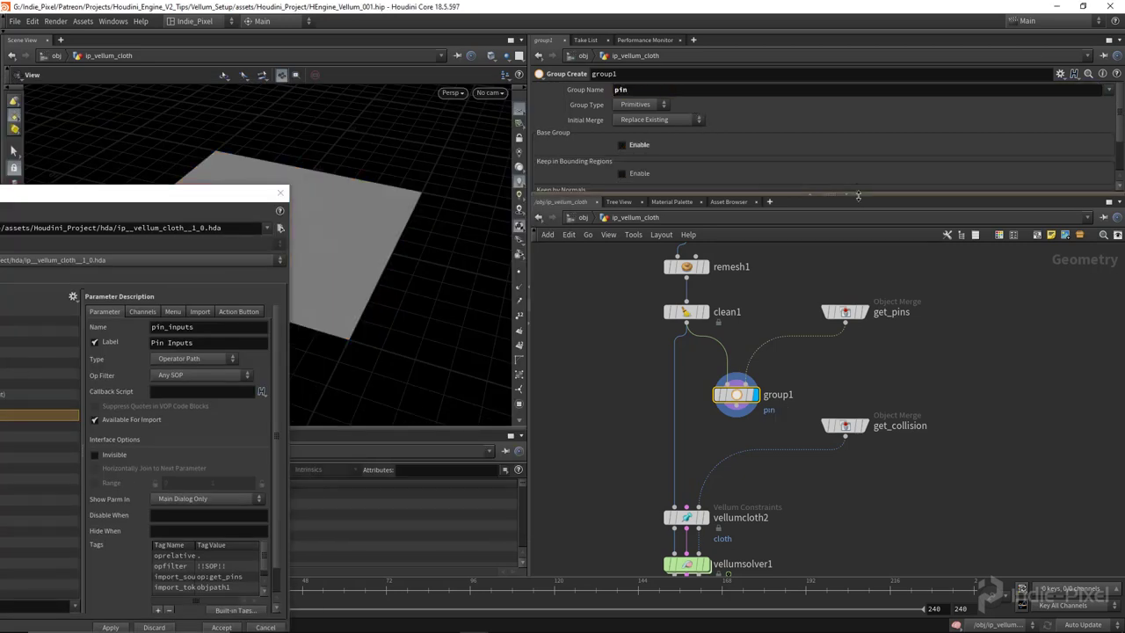
pyautogui.moveTo(858, 195); pyautogui.dragTo(859, 263)
pyautogui.click(624, 173)
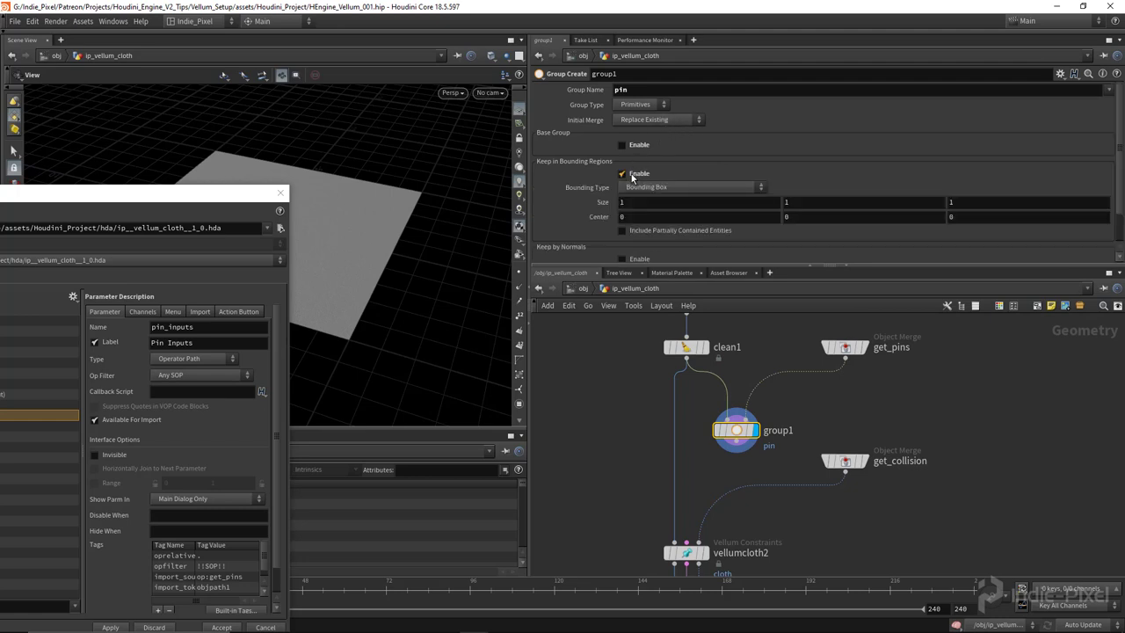
pyautogui.click(647, 108)
pyautogui.click(632, 125)
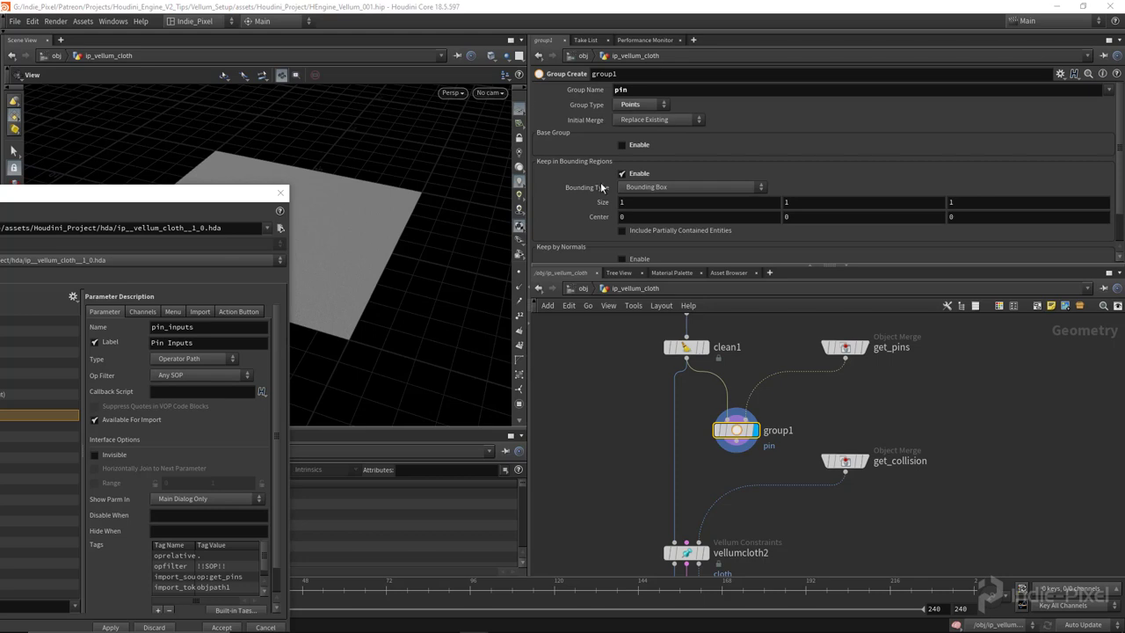
pyautogui.click(690, 187)
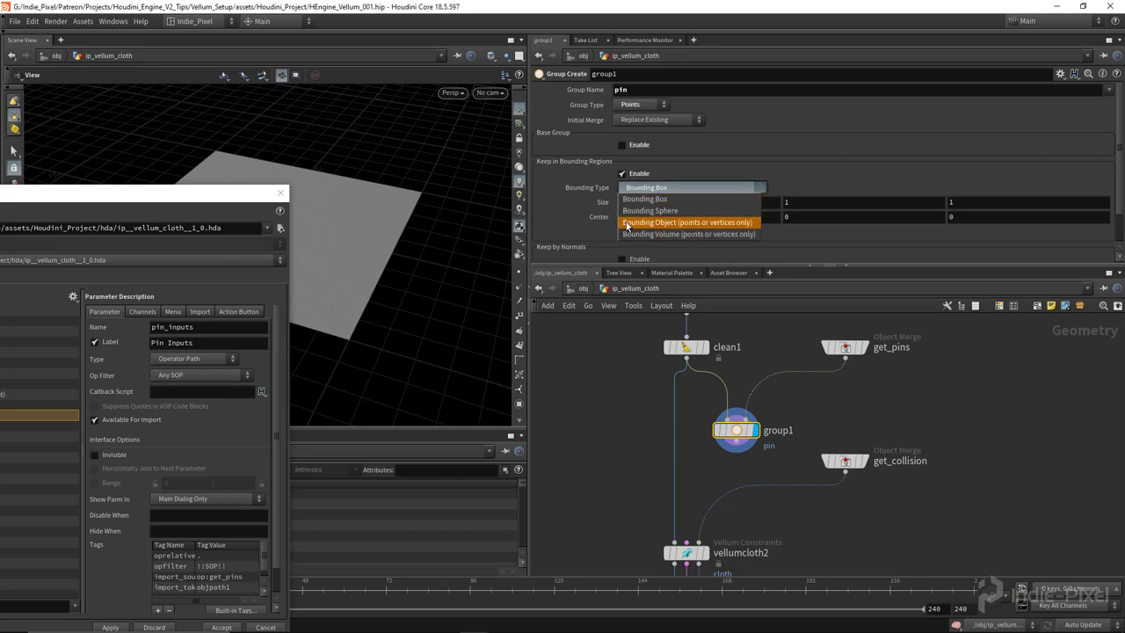
pyautogui.click(683, 223)
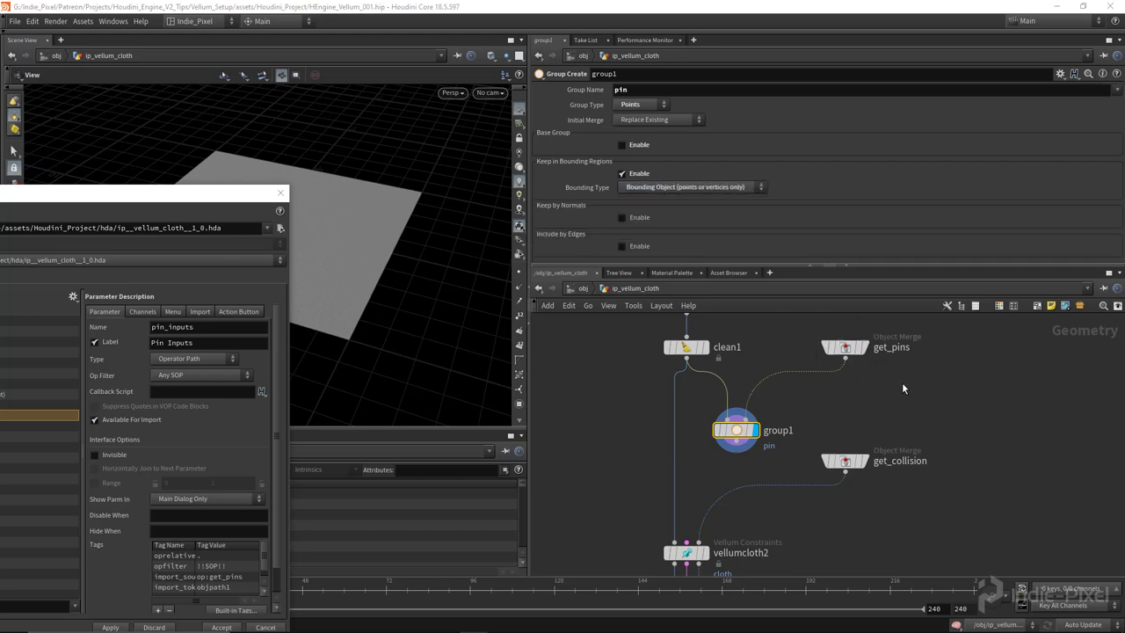
# Step: Connect group1's output to vellumcloth2's first input and align group1 between clean1 and vellumcloth2
pyautogui.click(844, 349)
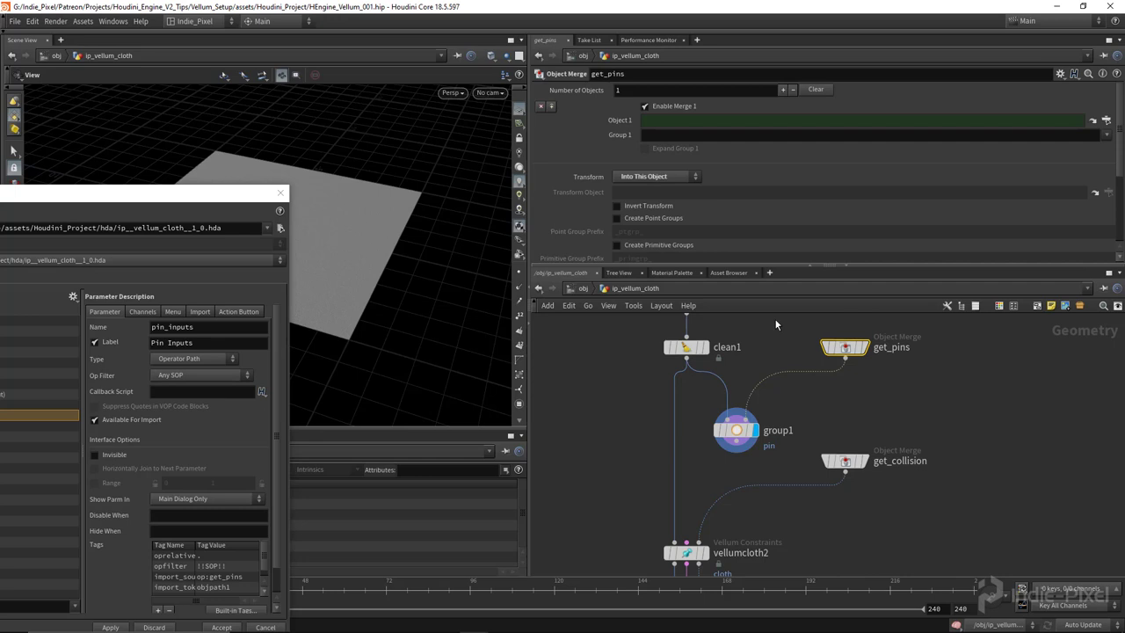
pyautogui.click(737, 448)
pyautogui.click(669, 522)
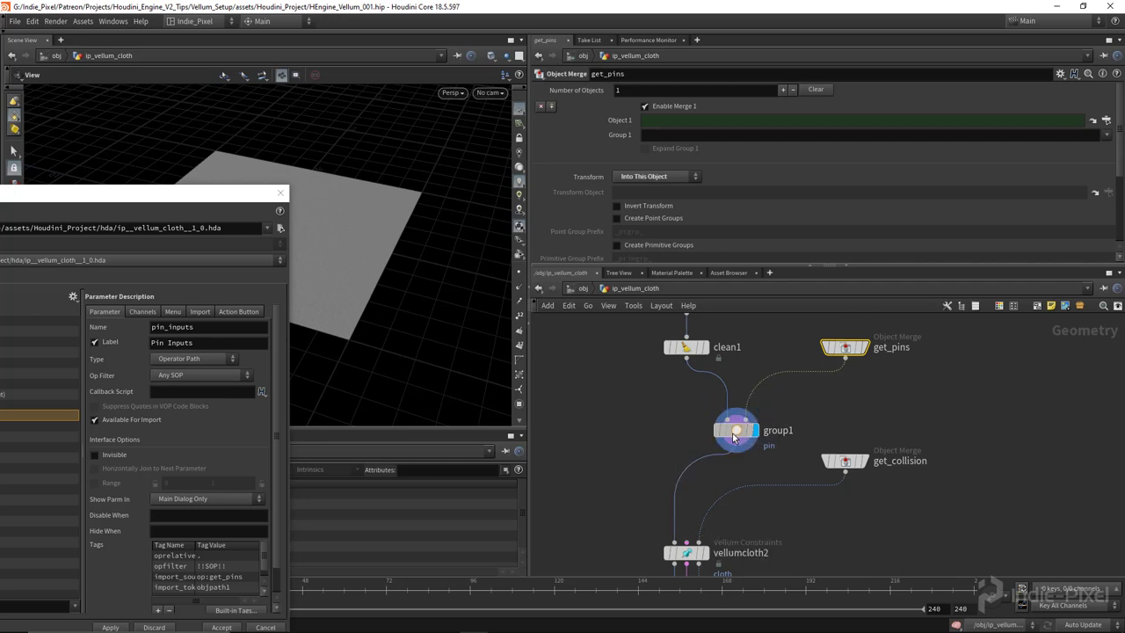
pyautogui.click(687, 553)
pyautogui.press('l')
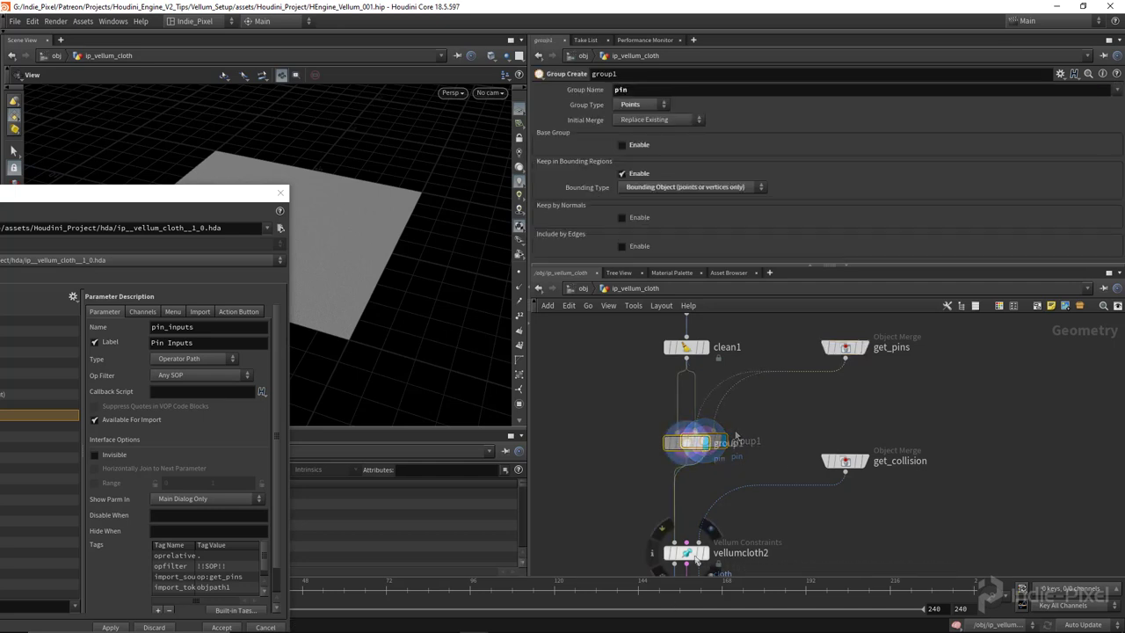
# Step: Set vellumcloth2's Pin Points to the pin group and accept the asset's type property changes
pyautogui.click(1090, 194)
pyautogui.click(1093, 209)
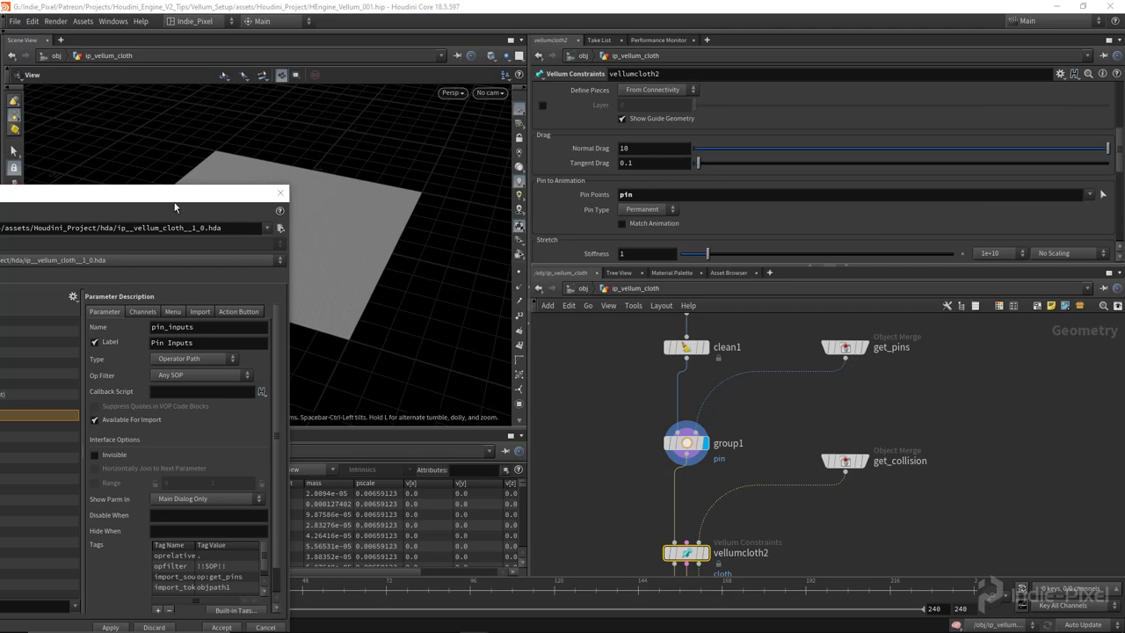
pyautogui.moveTo(220, 195); pyautogui.dragTo(423, 106)
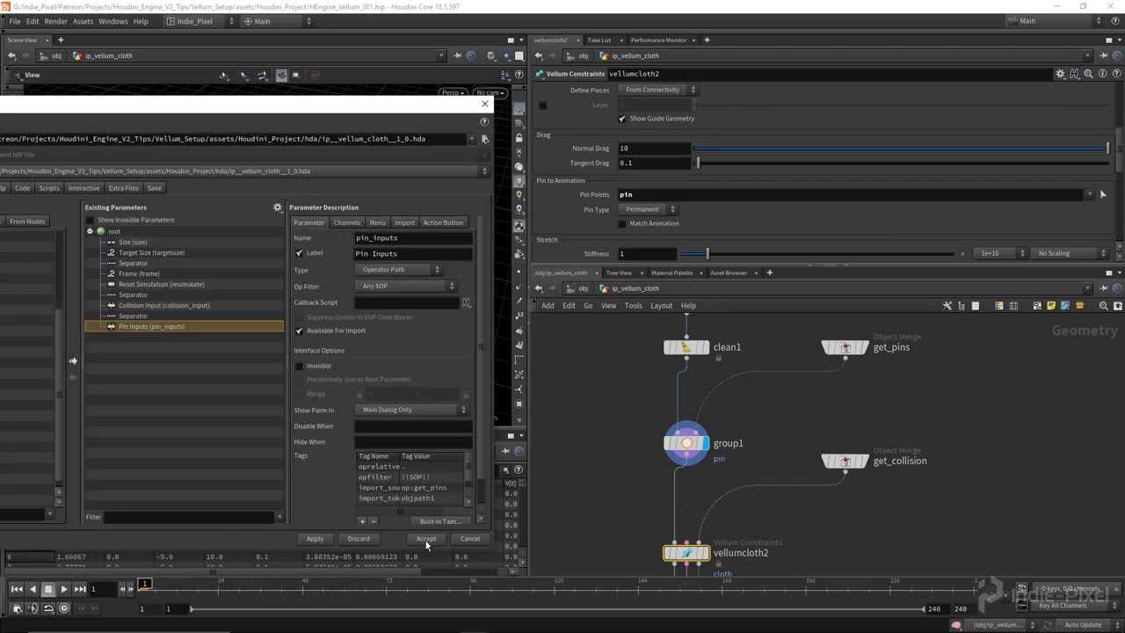
pyautogui.click(424, 539)
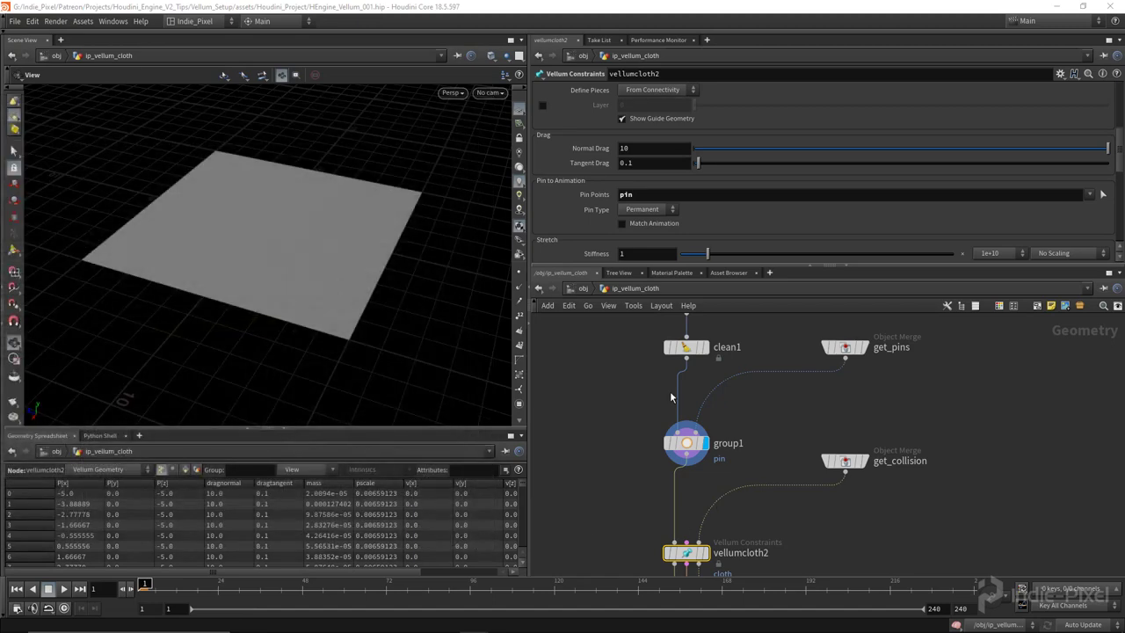
pyautogui.click(629, 291)
pyautogui.click(652, 558)
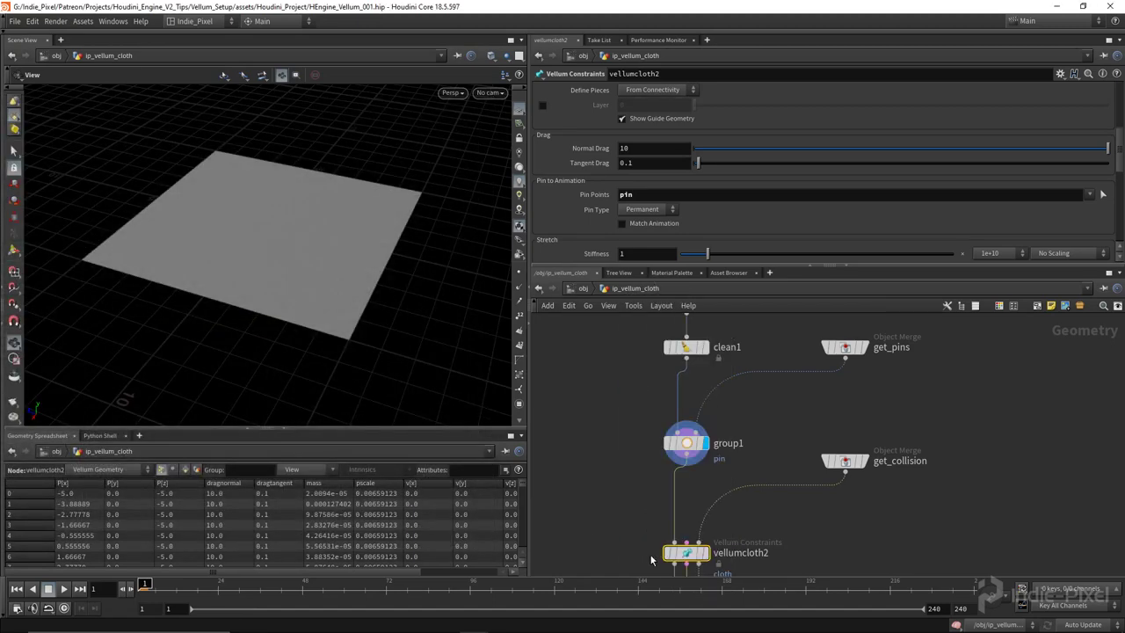
pyautogui.click(629, 291)
pyautogui.click(653, 550)
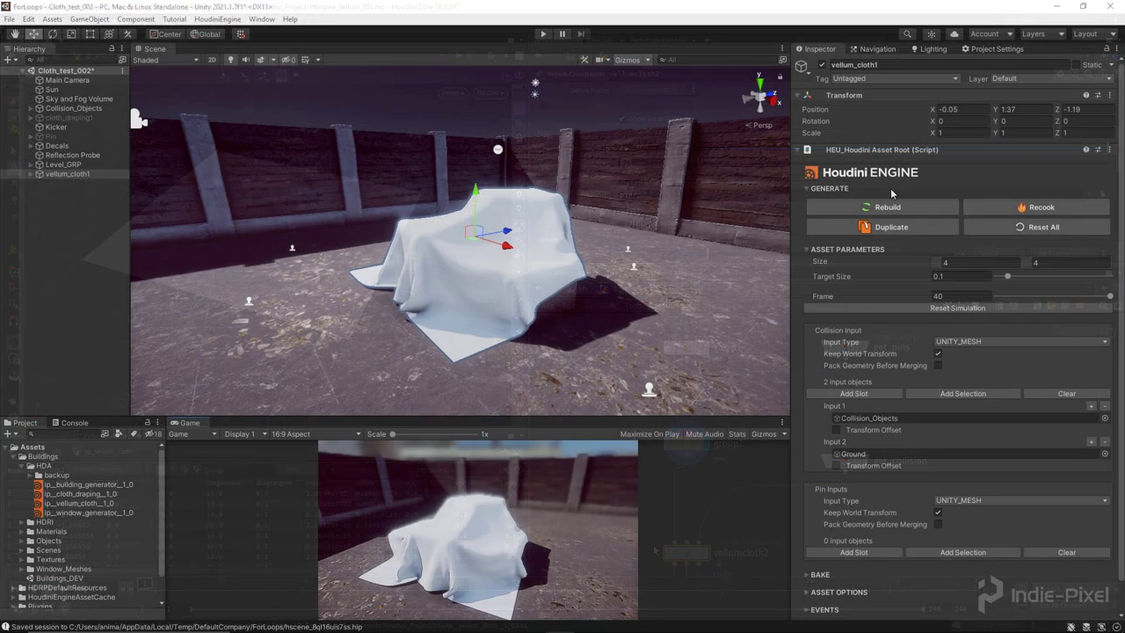
# Step: In Unity, create an empty game object named Pins in the Cloth_test_002 scene
pyautogui.keyDown('alt'); pyautogui.moveTo(606, 316); pyautogui.dragTo(457, 273); pyautogui.keyUp('alt')
pyautogui.click(37, 218)
pyautogui.rightClick(37, 218)
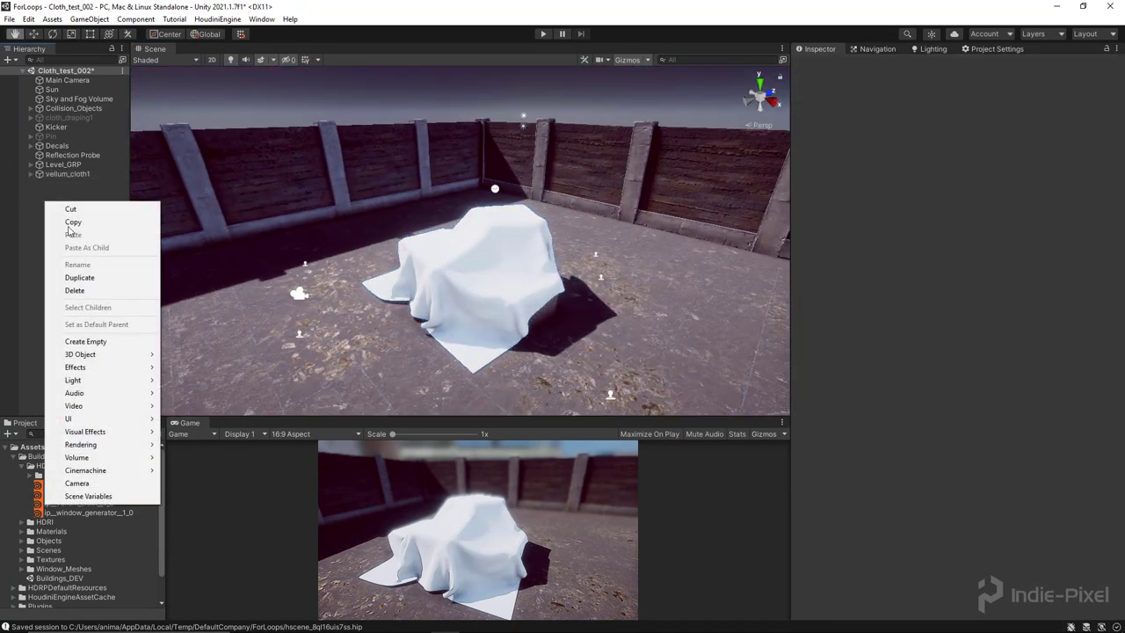
pyautogui.click(104, 339)
pyautogui.write('Pins')
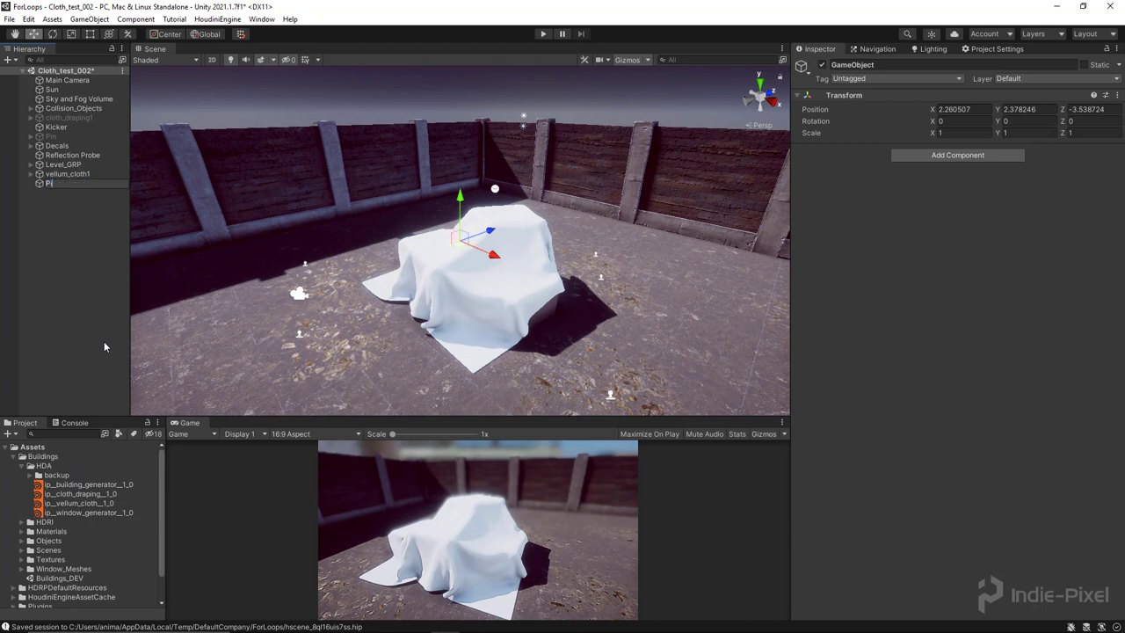
pyautogui.press('Return')
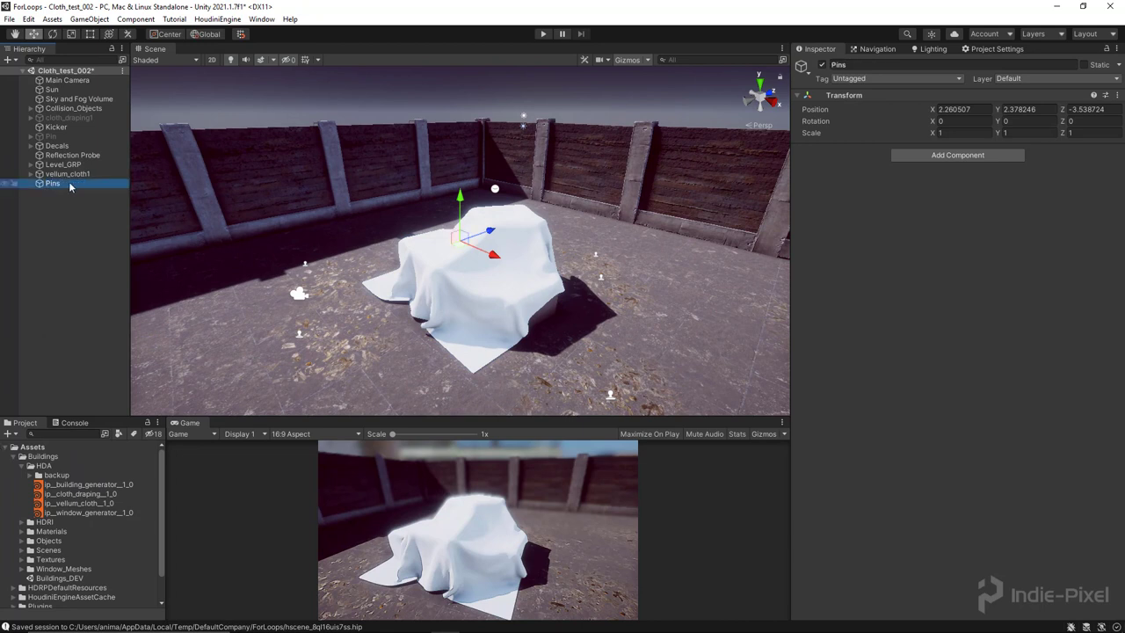
# Step: Add a Sphere as a child of Pins and name it pin_001
pyautogui.rightClick(68, 182)
pyautogui.moveTo(136, 356)
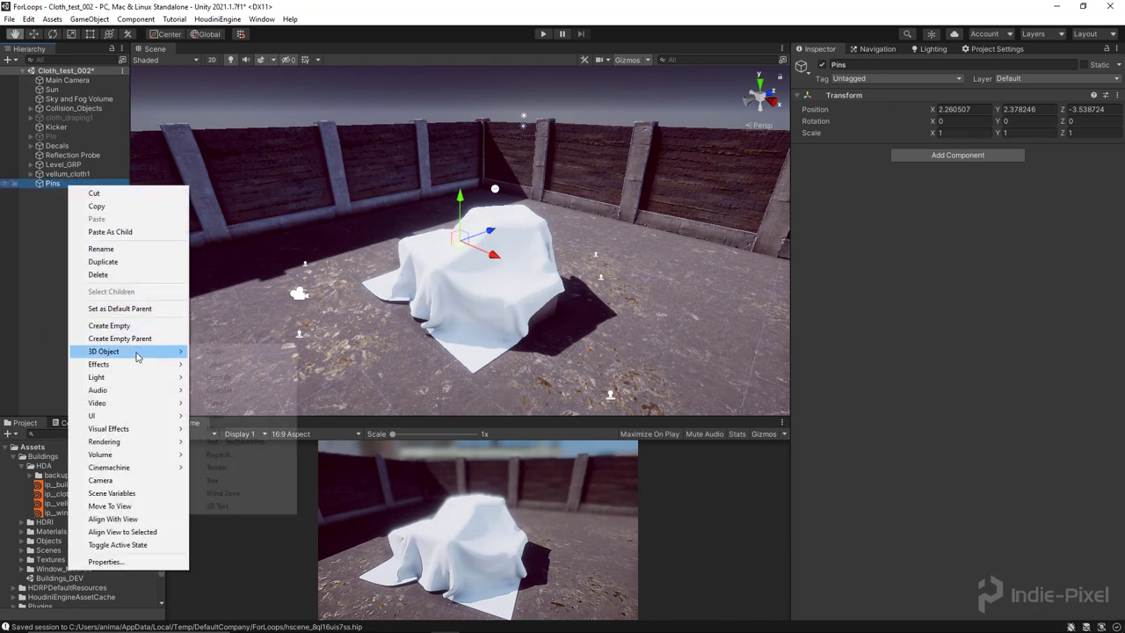
pyautogui.click(234, 365)
pyautogui.write('pin_')
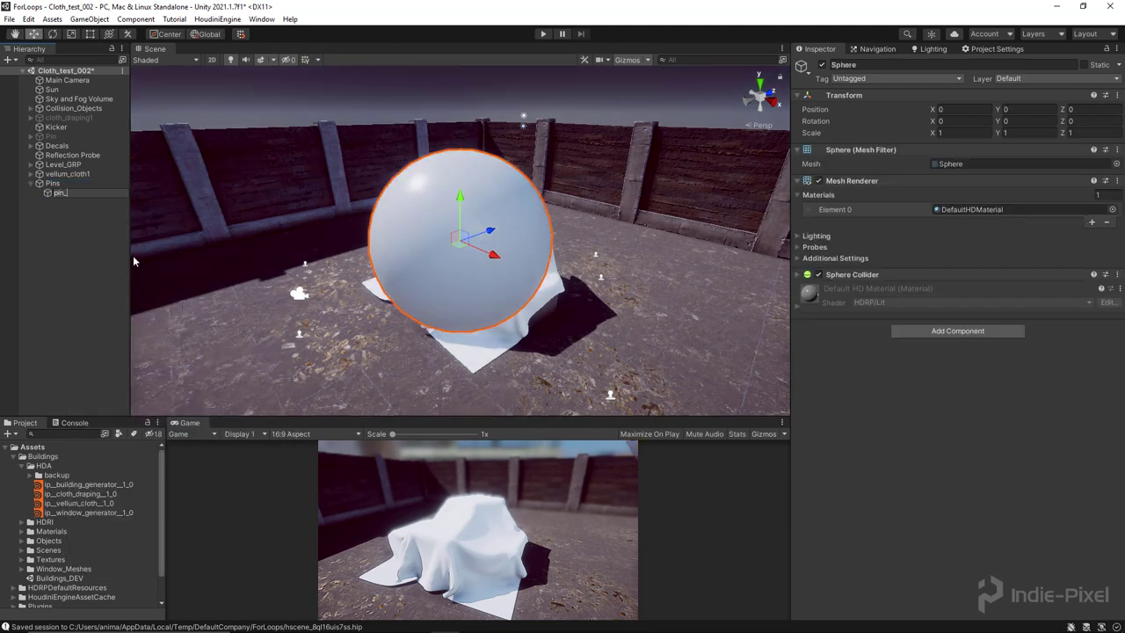
pyautogui.write('001')
pyautogui.press('Return')
# Step: Scale pin_001 down uniformly to about 0.086 and move it to about X 0.223, Y 0, Z 3.461
pyautogui.moveTo(440, 246); pyautogui.dragTo(598, 246, button='right')
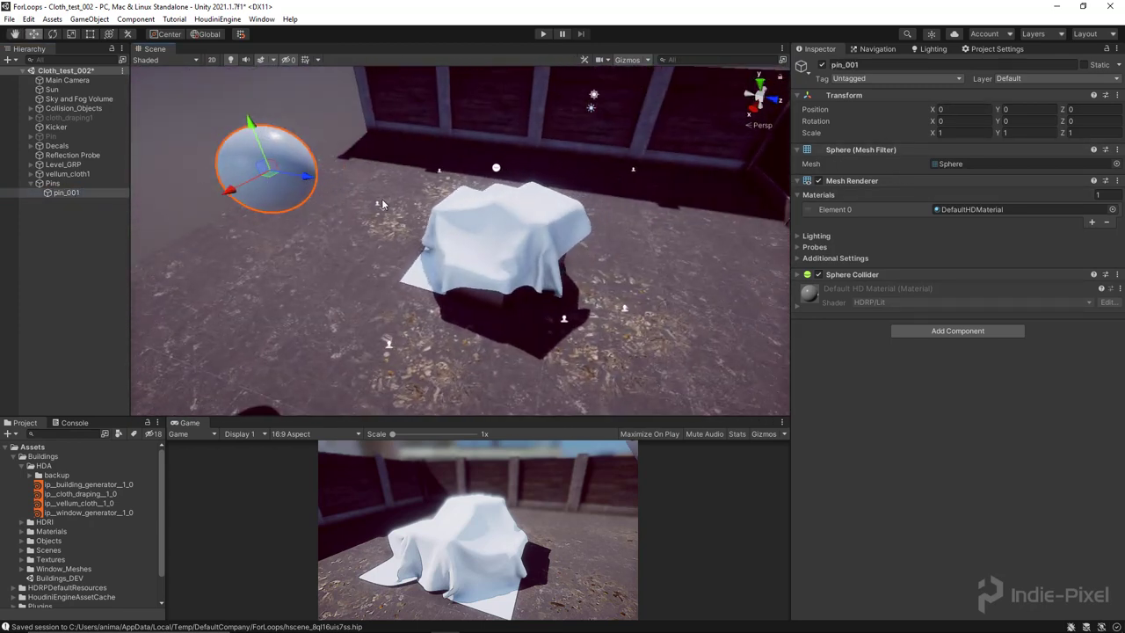
pyautogui.press('r')
pyautogui.moveTo(268, 176); pyautogui.dragTo(505, 273)
pyautogui.press('w')
pyautogui.moveTo(506, 272); pyautogui.dragTo(457, 264, button='right')
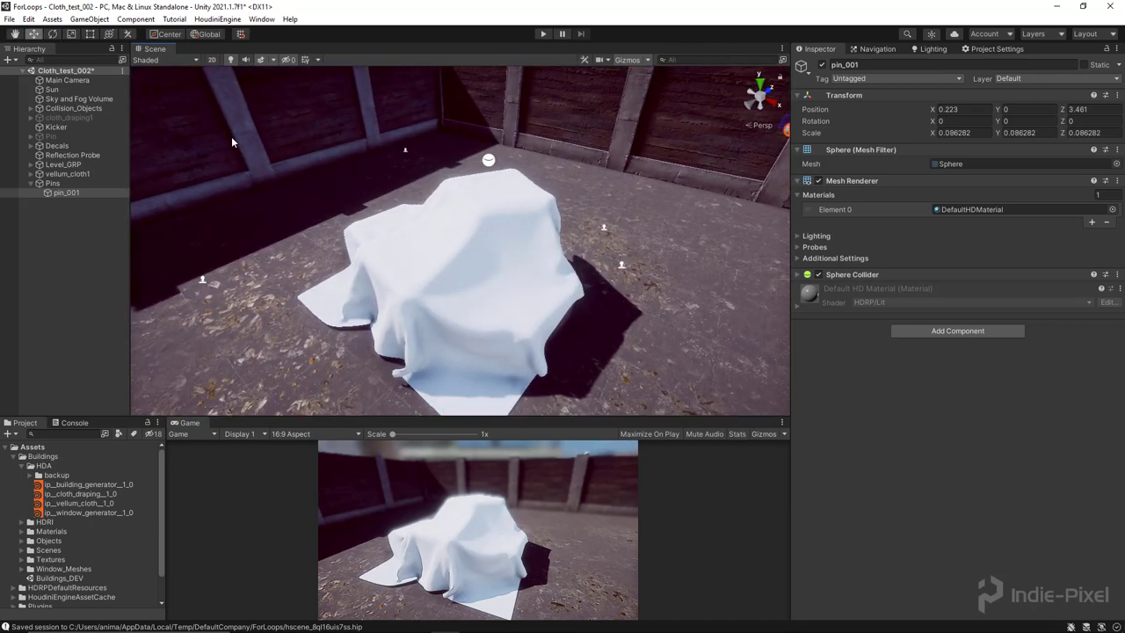
# Step: Set vellum_cloth1's Frame to 1 to return the cloth to its flat start
pyautogui.click(71, 174)
pyautogui.click(949, 296)
pyautogui.write('1')
pyautogui.press('Return')
pyautogui.keyDown('alt'); pyautogui.moveTo(707, 237); pyautogui.dragTo(527, 273); pyautogui.keyUp('alt')
pyautogui.scroll(4, 527, 273)
# Step: Apply the Pin_MAT material to pin_001 and place it on the cloth's back corner, scaled to about 0.195
pyautogui.click(560, 205)
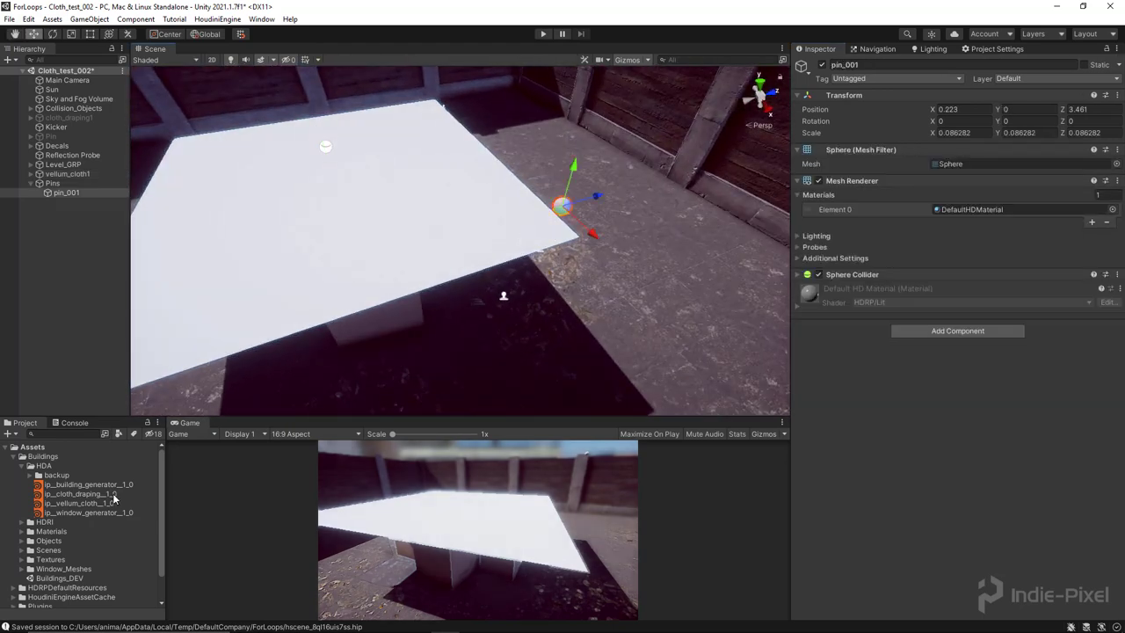
pyautogui.click(15, 531)
pyautogui.click(21, 530)
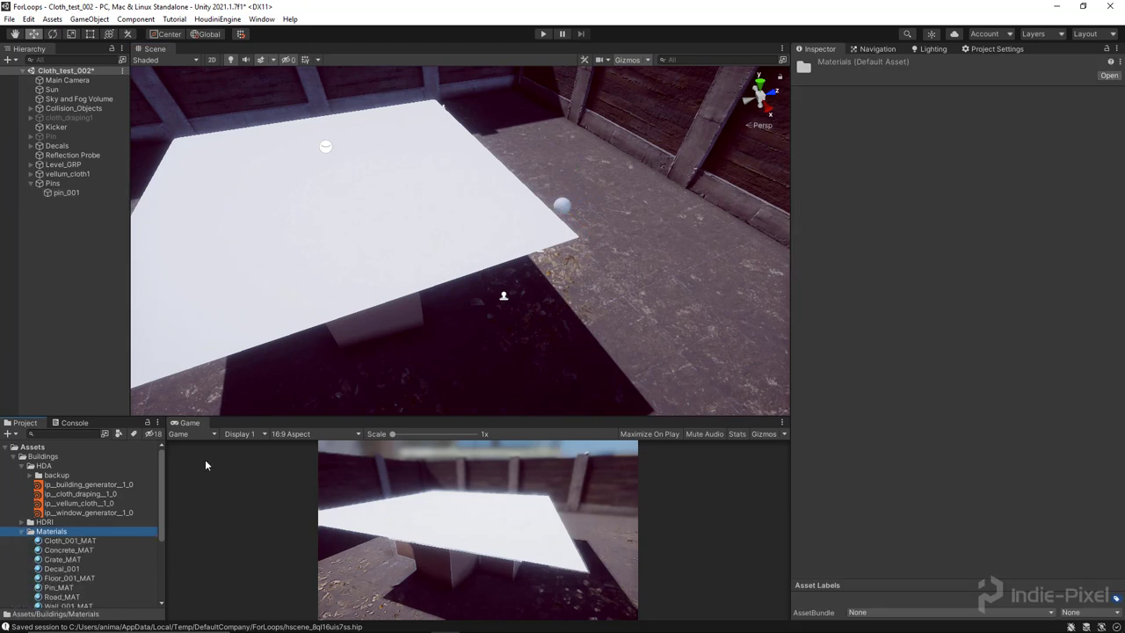
pyautogui.click(561, 208)
pyautogui.scroll(-2, 104, 537)
pyautogui.scroll(-2, 104, 538)
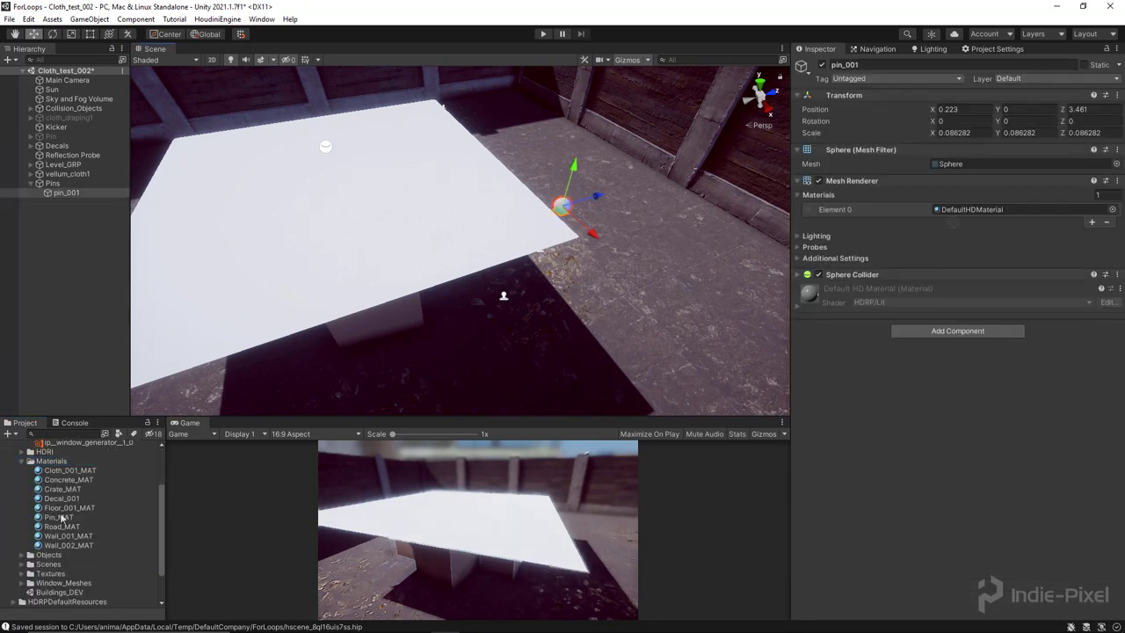
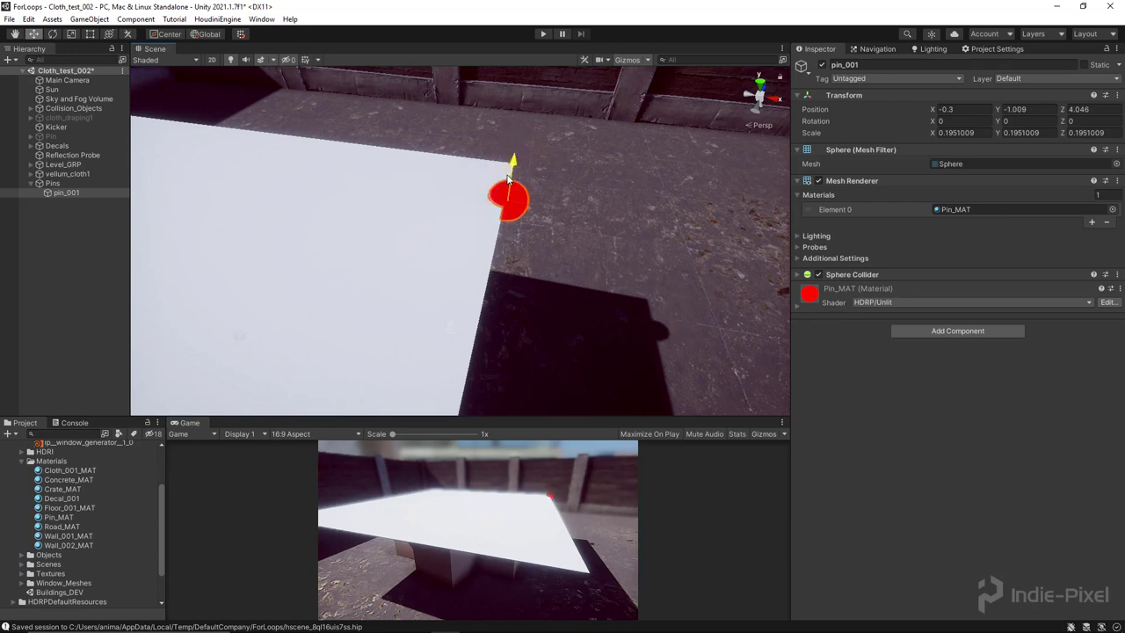
# Step: Duplicate pin_001 and place the copy on the cloth's other back corner at about X -4.279, Y -0.984, Z 4.356
pyautogui.keyDown('alt'); pyautogui.moveTo(548, 226); pyautogui.dragTo(384, 244); pyautogui.keyUp('alt')
pyautogui.moveTo(404, 206); pyautogui.dragTo(324, 203)
pyautogui.hotkey('ctrl', 'd')
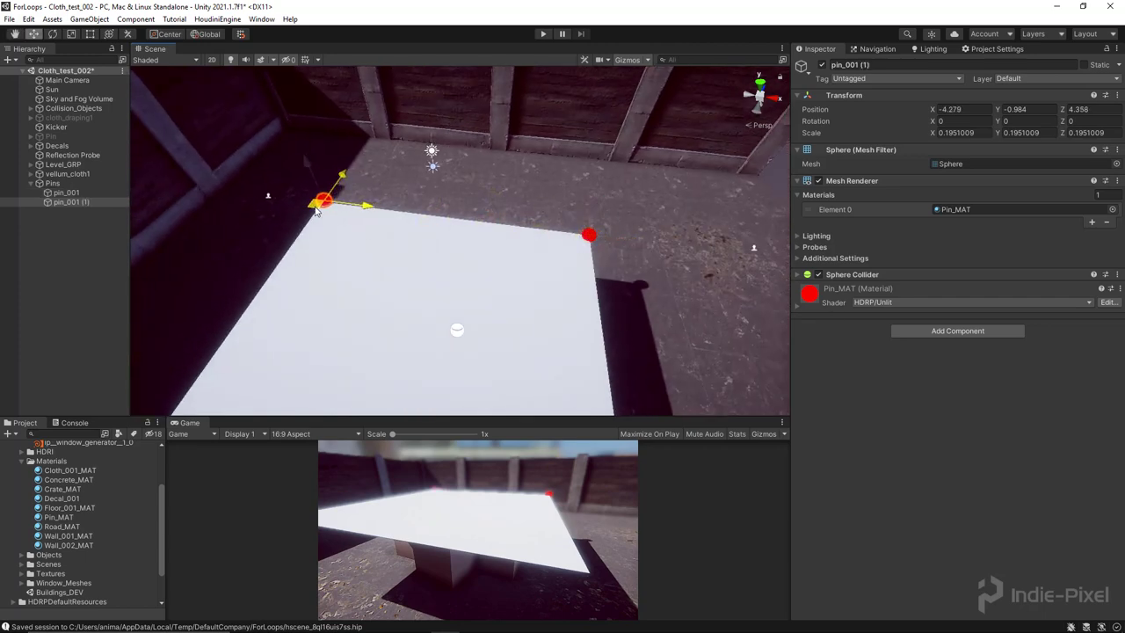
pyautogui.keyDown('alt'); pyautogui.moveTo(511, 305); pyautogui.dragTo(418, 317); pyautogui.keyUp('alt')
# Step: Add the Pins object as an input under vellum_cloth1's Pin Inputs
pyautogui.click(70, 174)
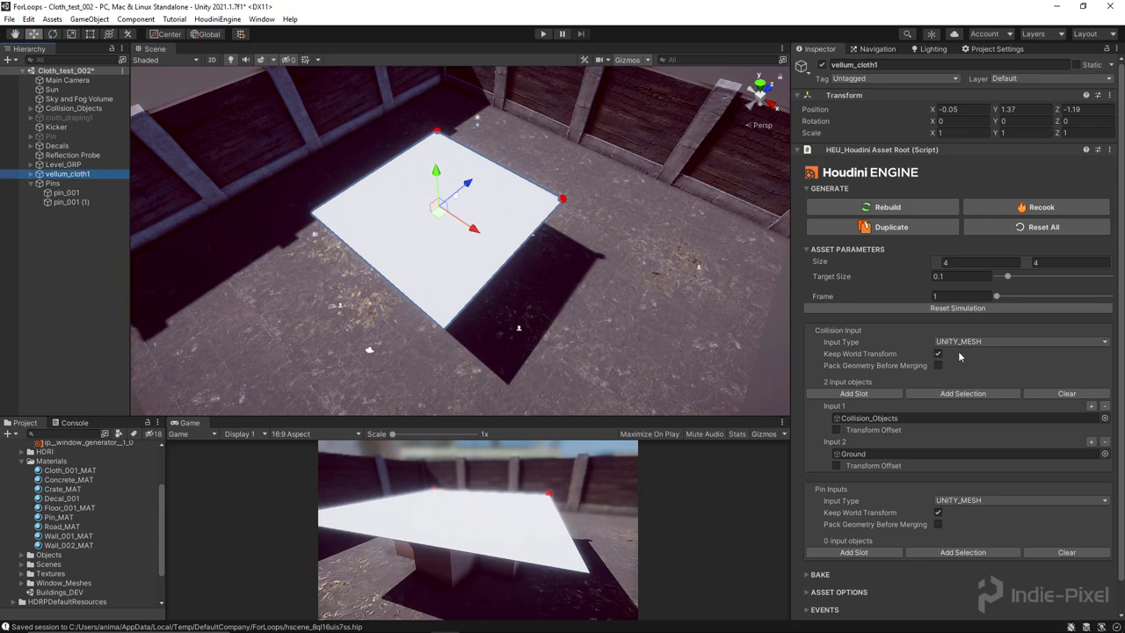
pyautogui.scroll(-1, 949, 378)
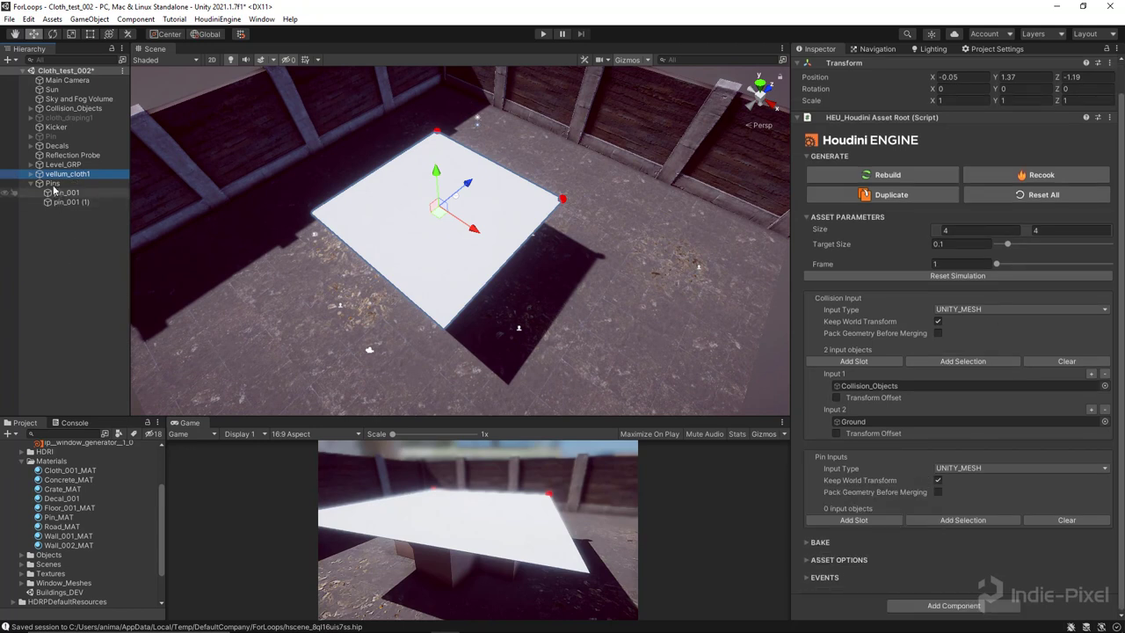
pyautogui.click(945, 519)
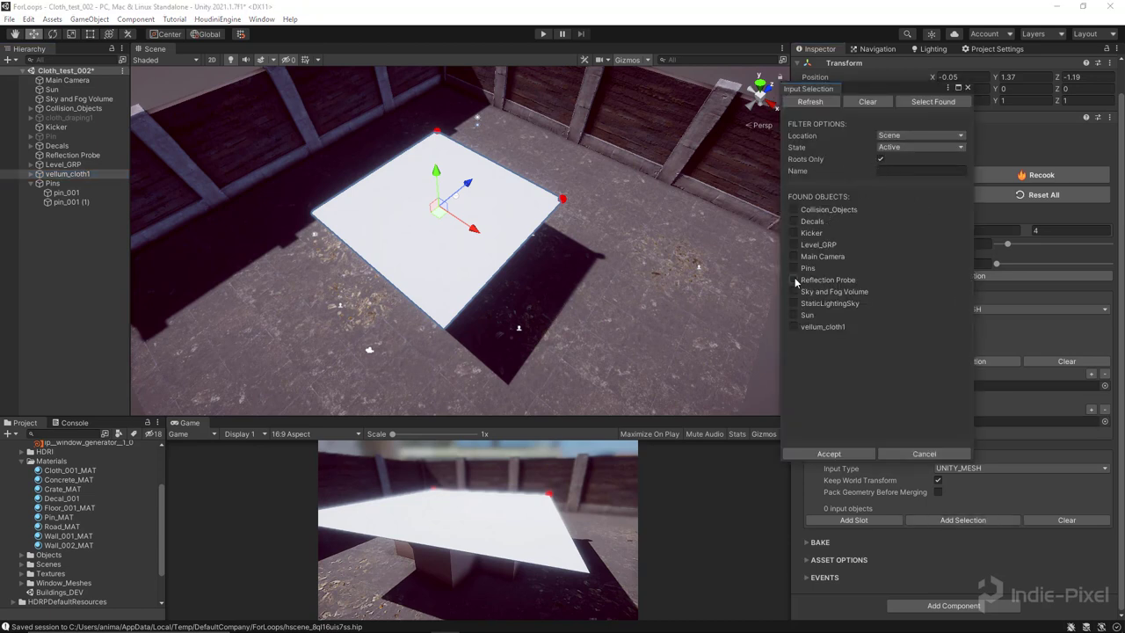
pyautogui.click(829, 454)
# Step: Set vellum_cloth1's Frame to 50 to simulate the pinned cloth
pyautogui.moveTo(569, 283)
pyautogui.mouseDown(button='right')
pyautogui.moveTo(558, 290)
pyautogui.moveTo(580, 290)
pyautogui.mouseUp(button='right')
pyautogui.click(956, 264)
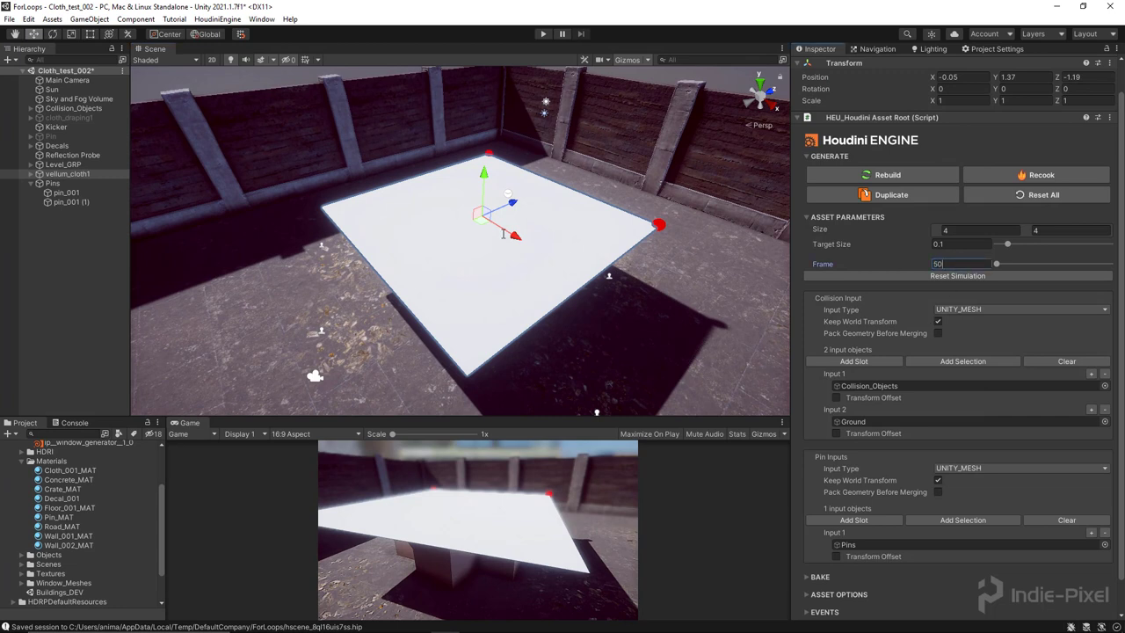
pyautogui.press('Return')
pyautogui.moveTo(493, 220); pyautogui.dragTo(492, 260, button='right')
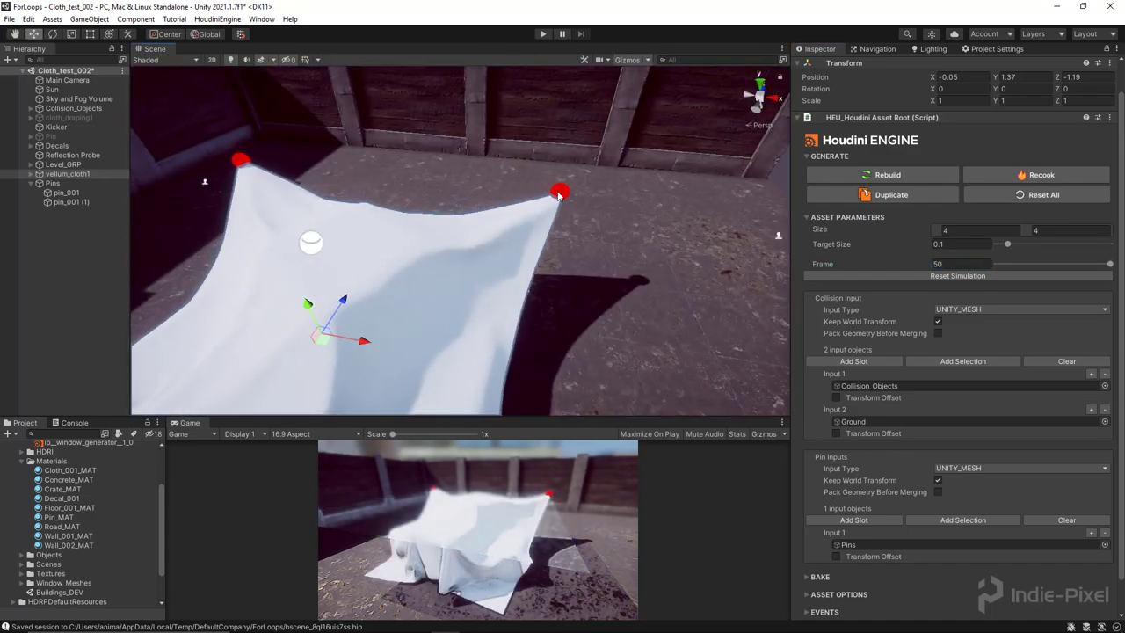
# Step: Duplicate the pin on the cloth's back corner, move the copy along X to about -2.407 between the corner pins, and reselect vellum_cloth1
pyautogui.click(558, 195)
pyautogui.hotkey('ctrl', 'd')
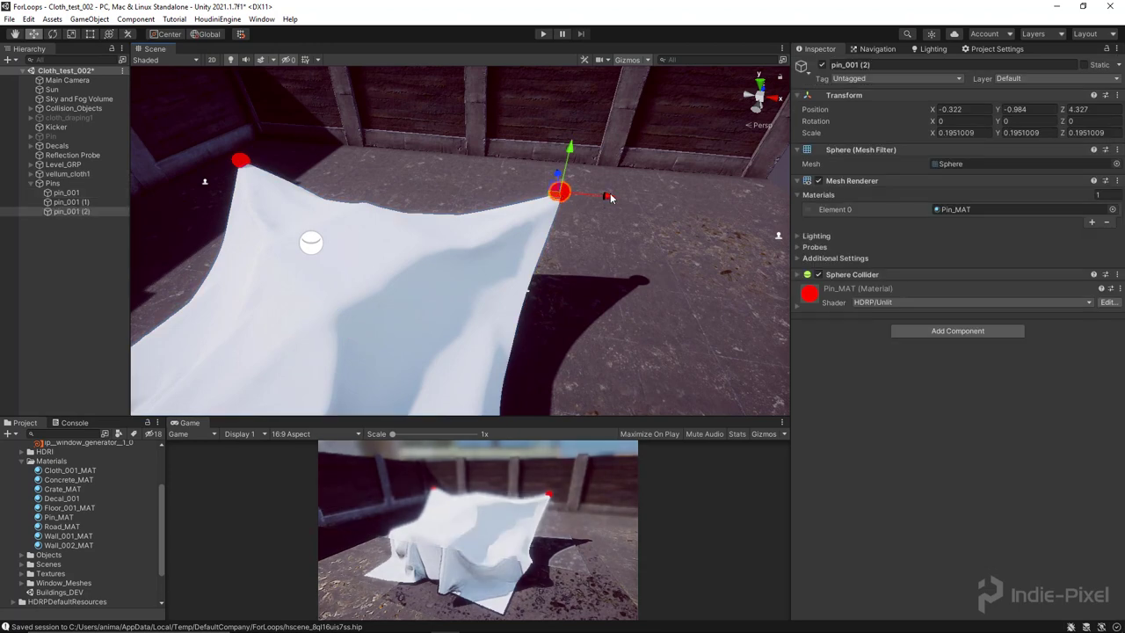
pyautogui.moveTo(608, 196); pyautogui.dragTo(422, 192)
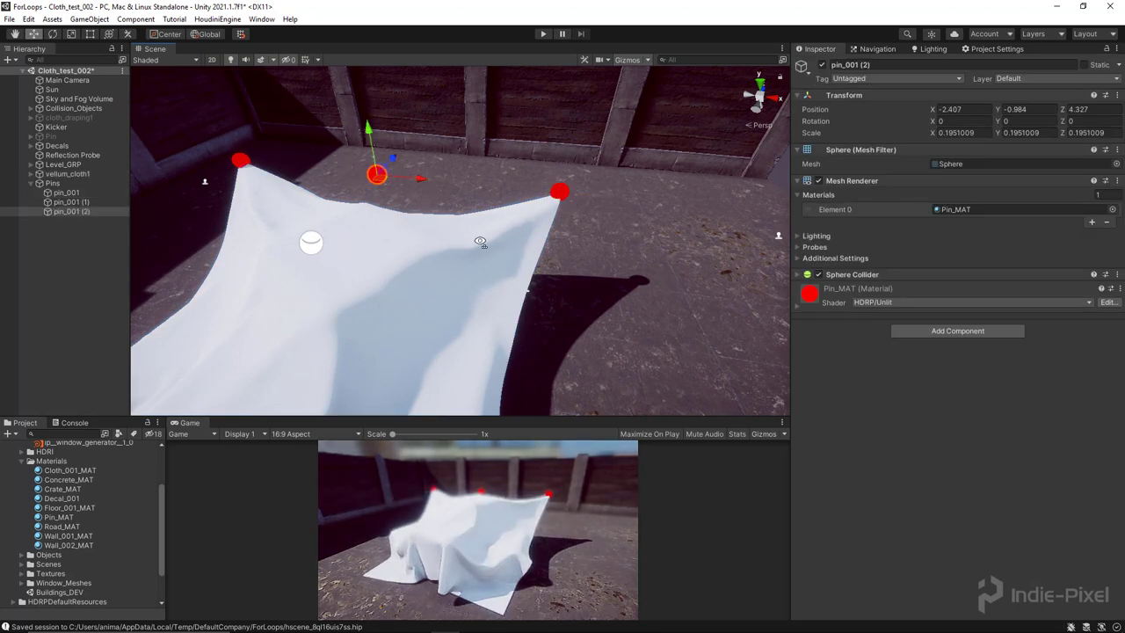
pyautogui.moveTo(480, 243); pyautogui.dragTo(484, 253, button='right')
pyautogui.click(53, 183)
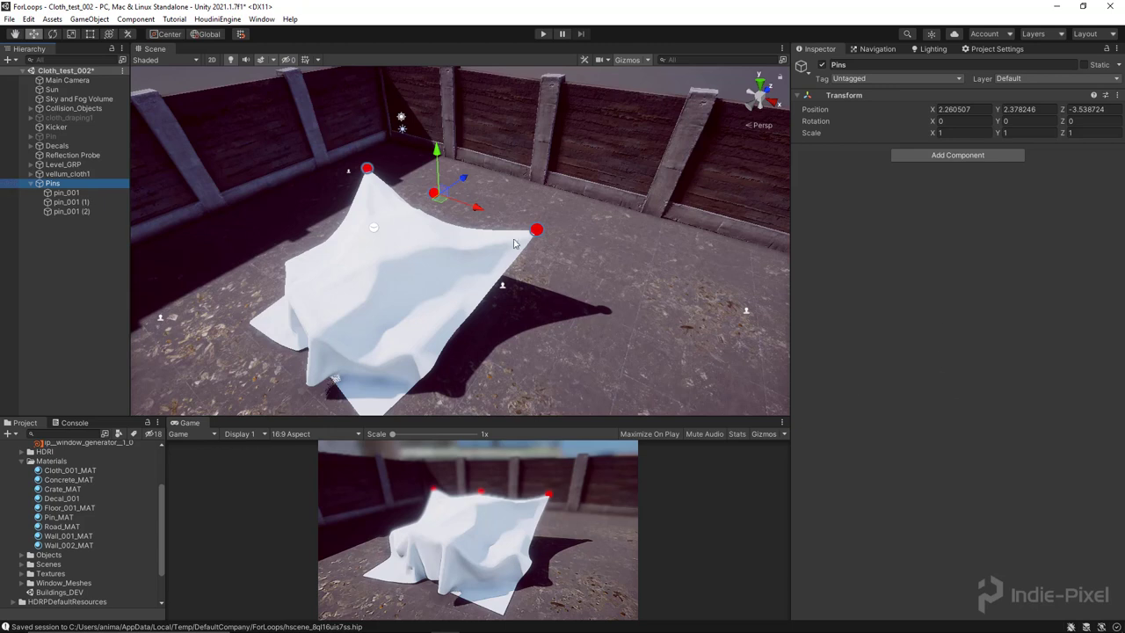
pyautogui.click(67, 174)
pyautogui.scroll(-3, 997, 460)
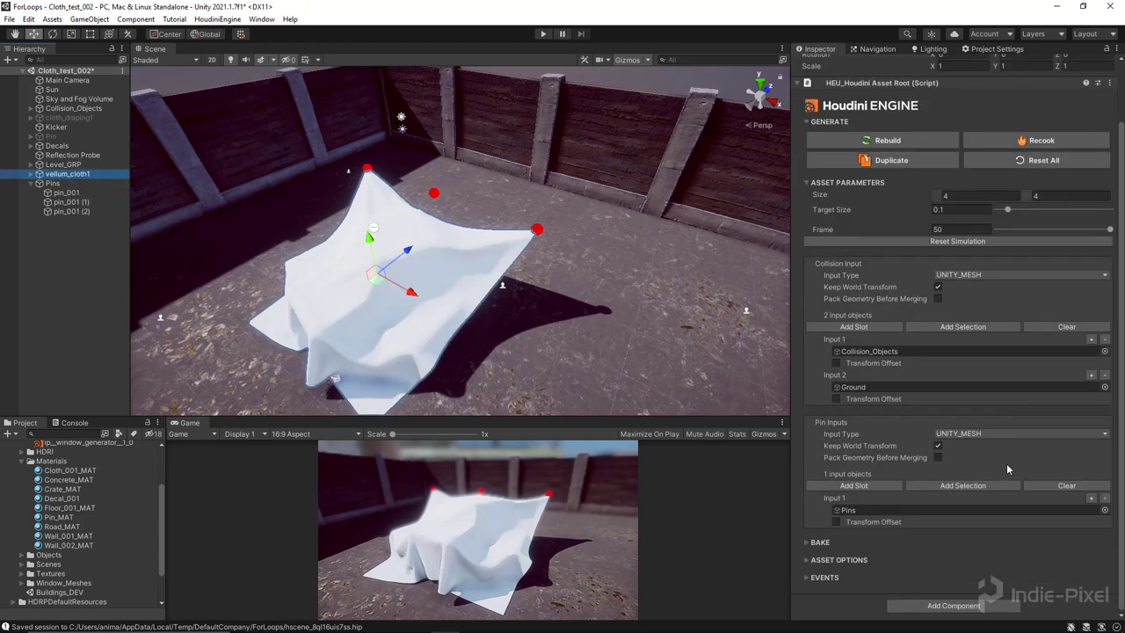
pyautogui.click(967, 486)
pyautogui.click(796, 268)
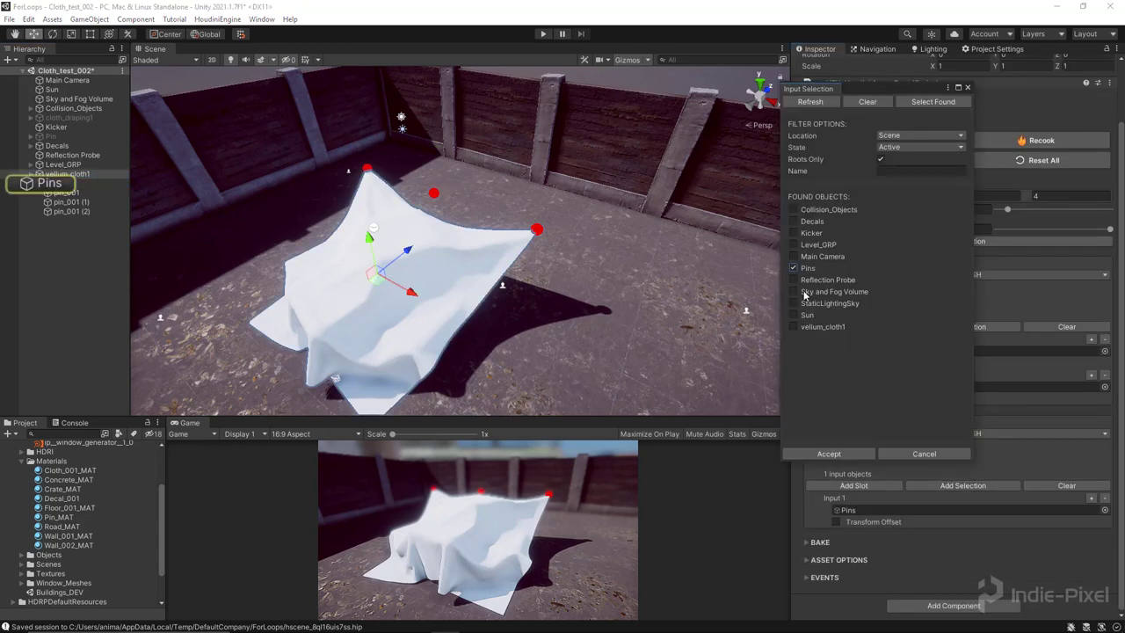
pyautogui.click(829, 453)
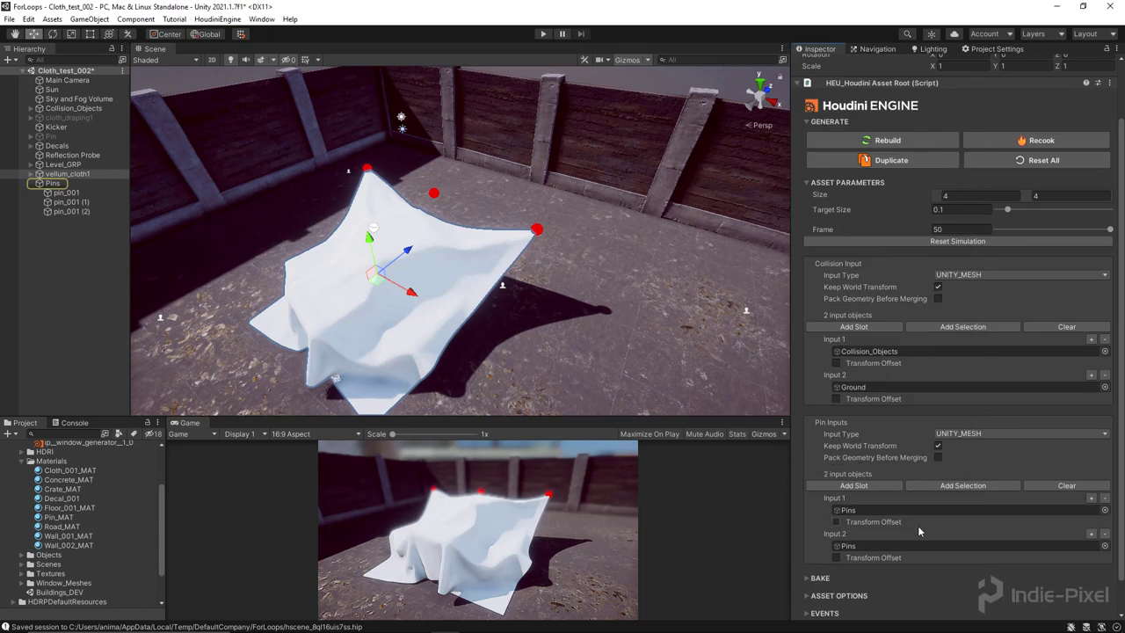
pyautogui.click(1105, 497)
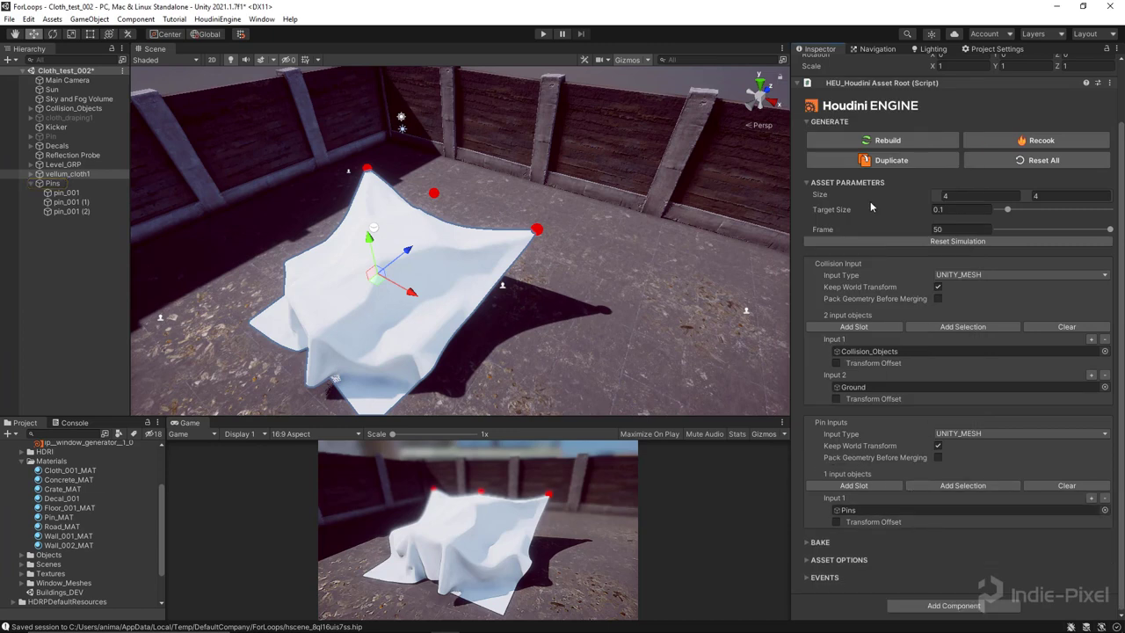
# Step: Rebuild vellum_cloth1 and reset its simulation so the cloth hangs from the additional middle pin
pyautogui.click(880, 144)
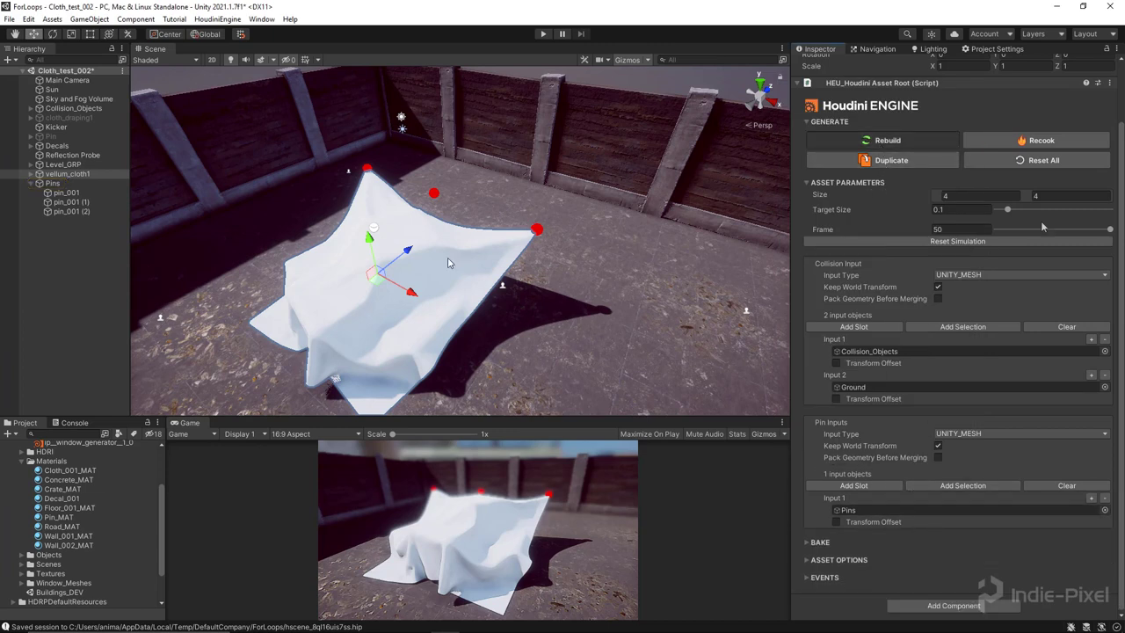
pyautogui.click(957, 240)
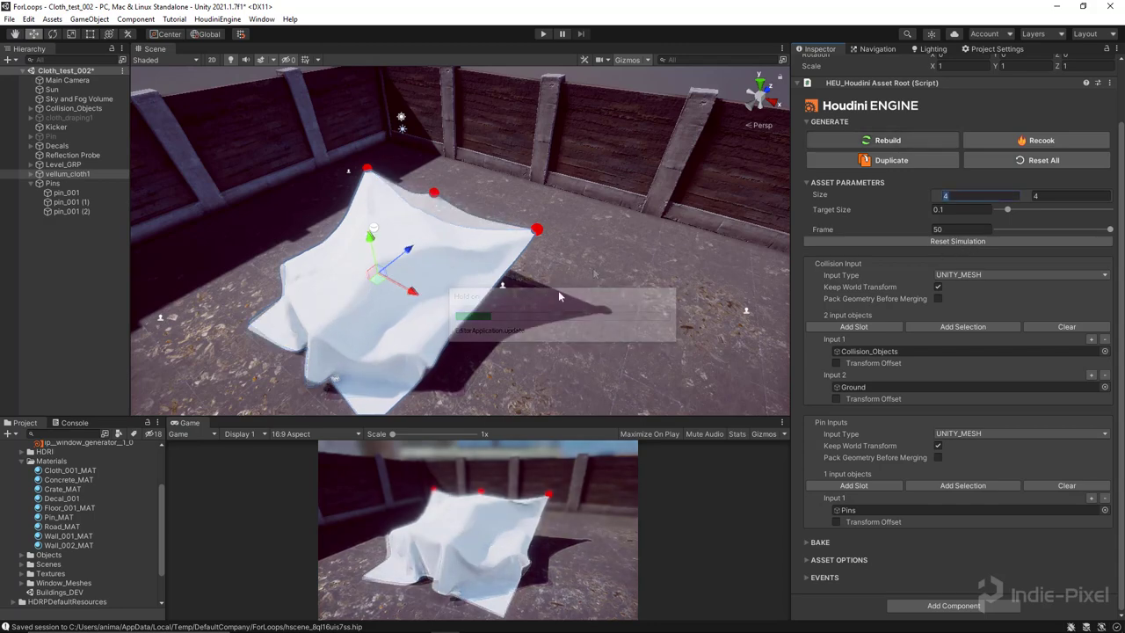
pyautogui.keyDown('alt'); pyautogui.moveTo(593, 274); pyautogui.dragTo(363, 217); pyautogui.keyUp('alt')
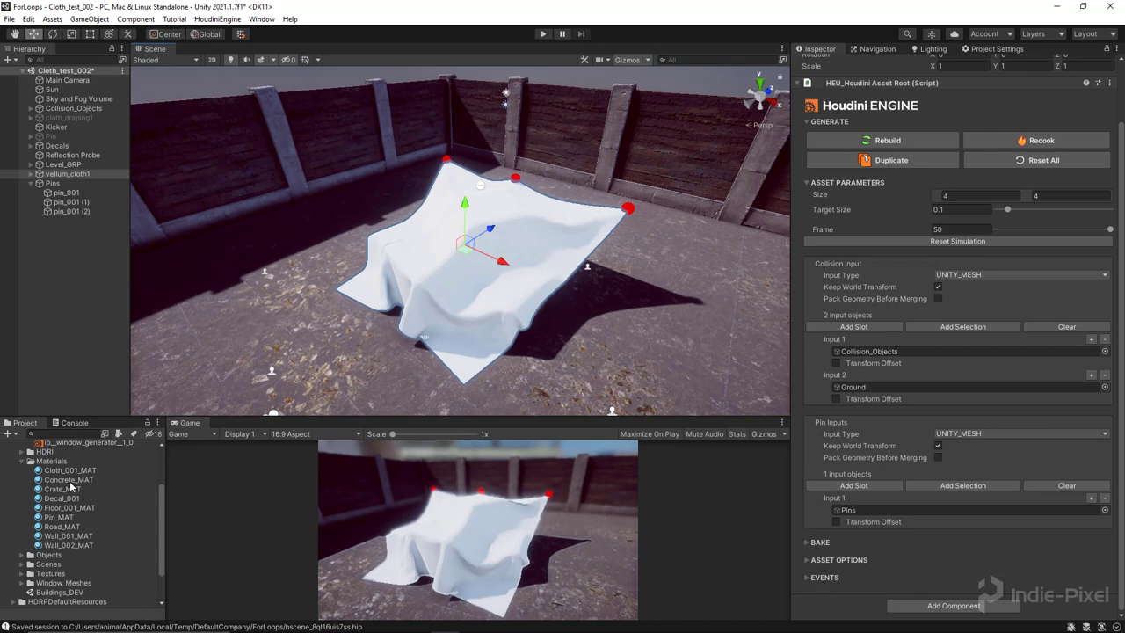
# Step: Switch the scene display to Shaded Wireframe to examine the cloth's mesh density
pyautogui.click(167, 60)
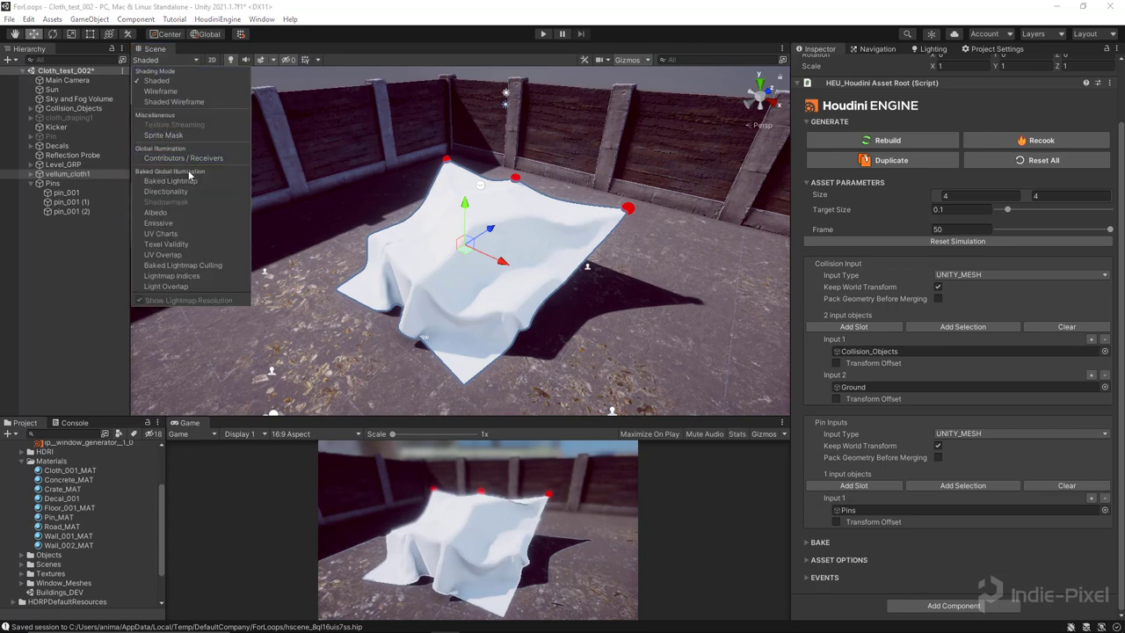
pyautogui.click(174, 101)
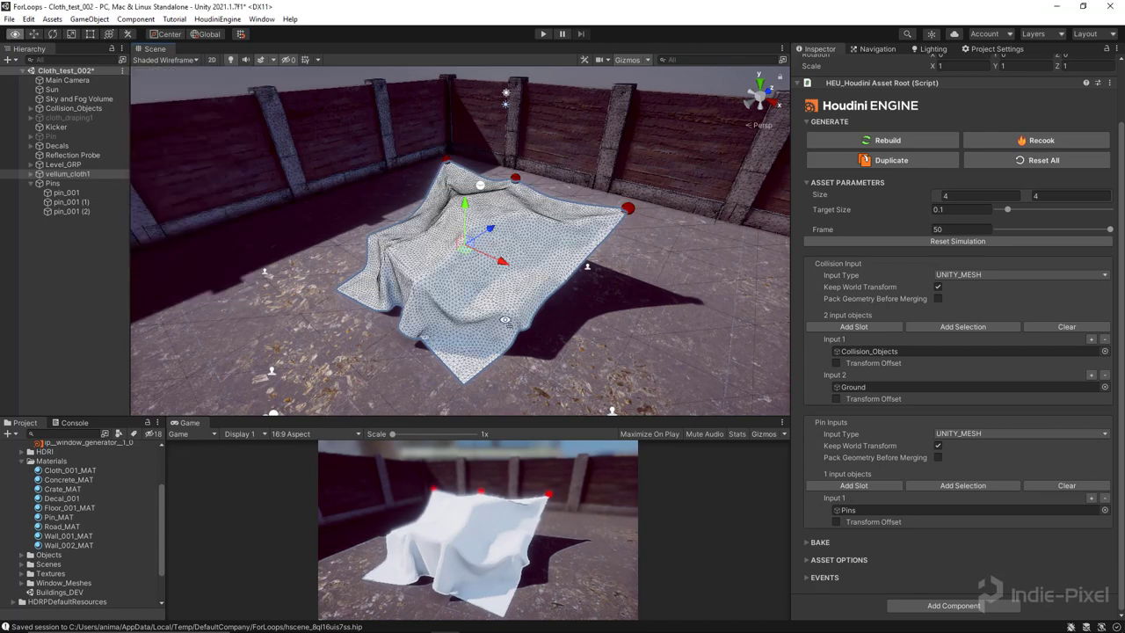
pyautogui.keyDown('alt'); pyautogui.moveTo(506, 322); pyautogui.dragTo(572, 305); pyautogui.keyUp('alt')
# Step: Set vellum_cloth1's Target Size to 0.05 and reset the simulation
pyautogui.click(952, 211)
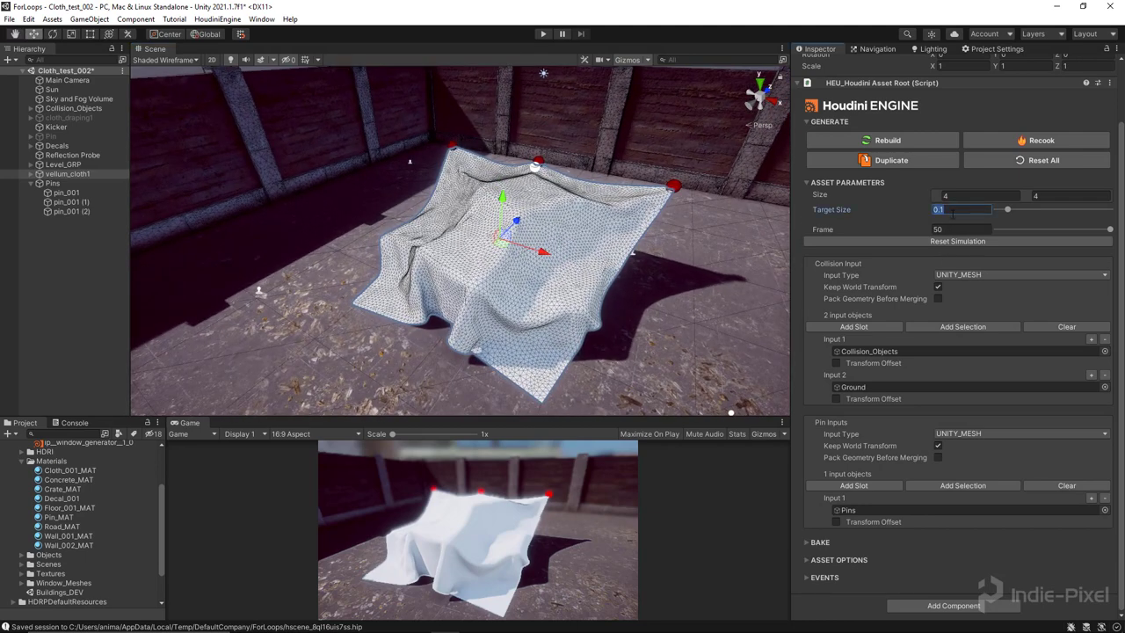
pyautogui.write('0.05')
pyautogui.click(945, 243)
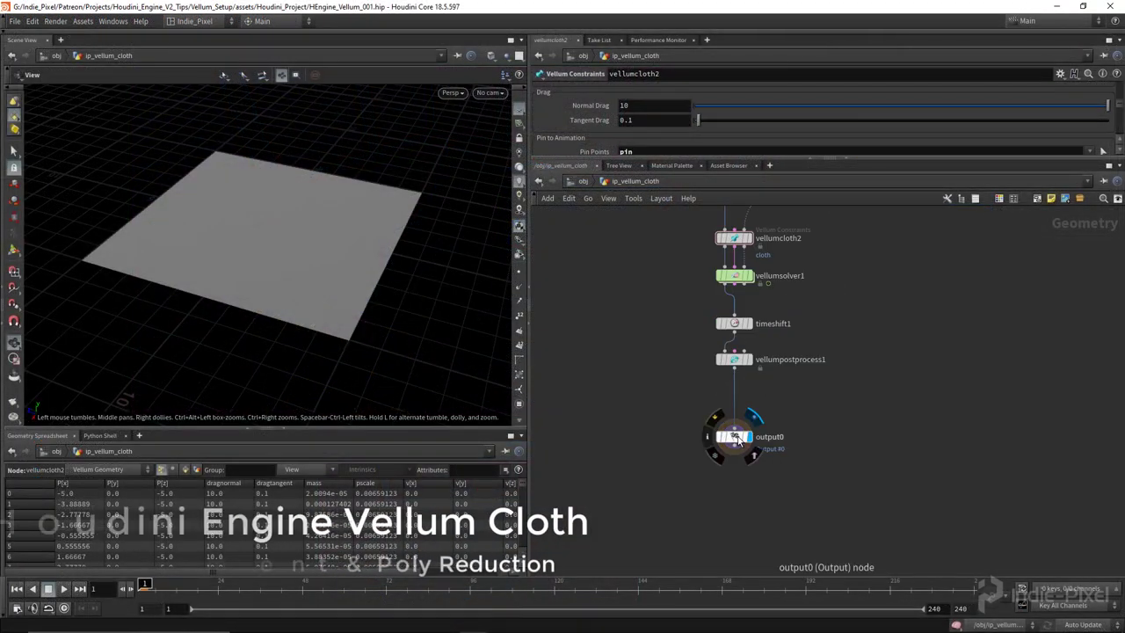
# Step: In Houdini, make room above output0, add an Attribute Wrangle fed by vellumpostprocess1, and name it unity_material
pyautogui.moveTo(736, 440); pyautogui.dragTo(731, 528)
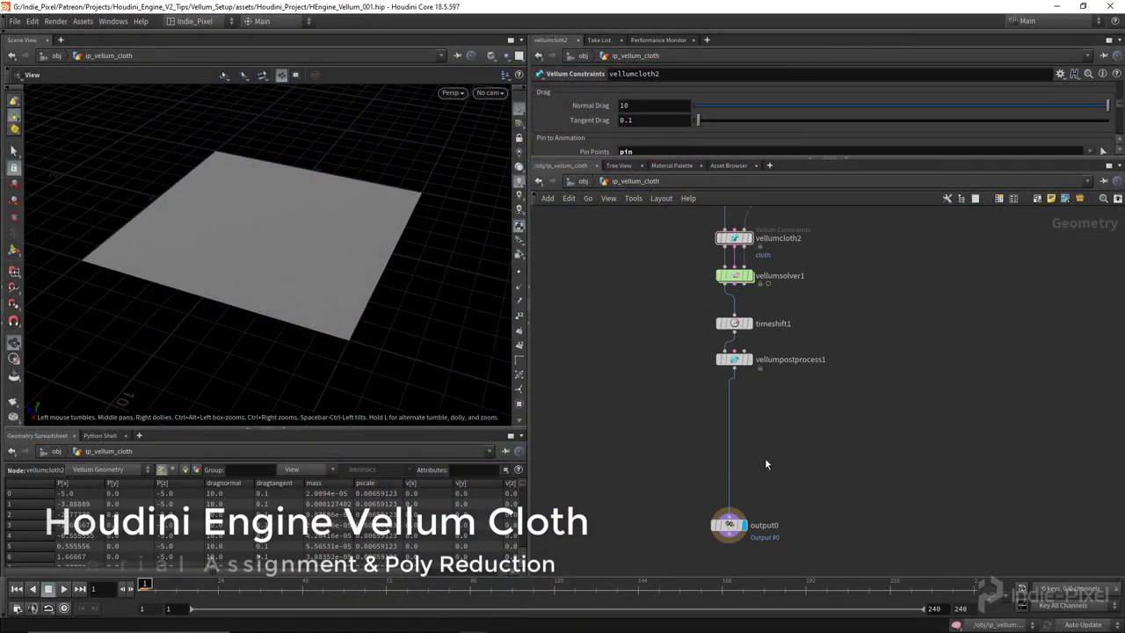
pyautogui.press('Tab')
pyautogui.press('Return')
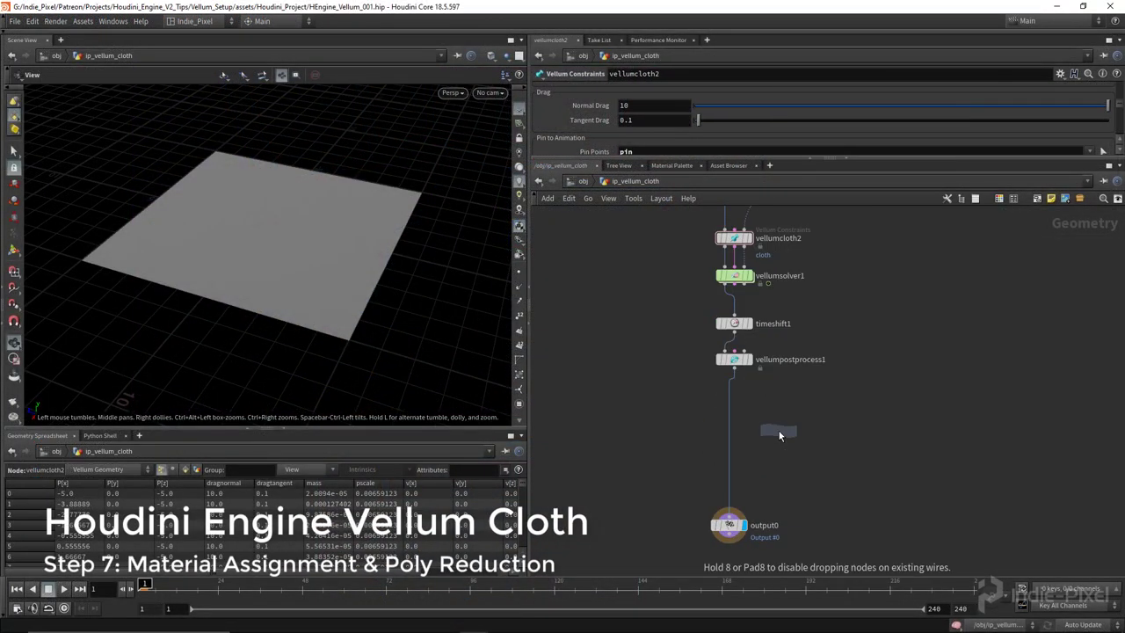
pyautogui.click(779, 430)
pyautogui.scroll(4, 751, 435)
pyautogui.moveTo(709, 268); pyautogui.dragTo(793, 399)
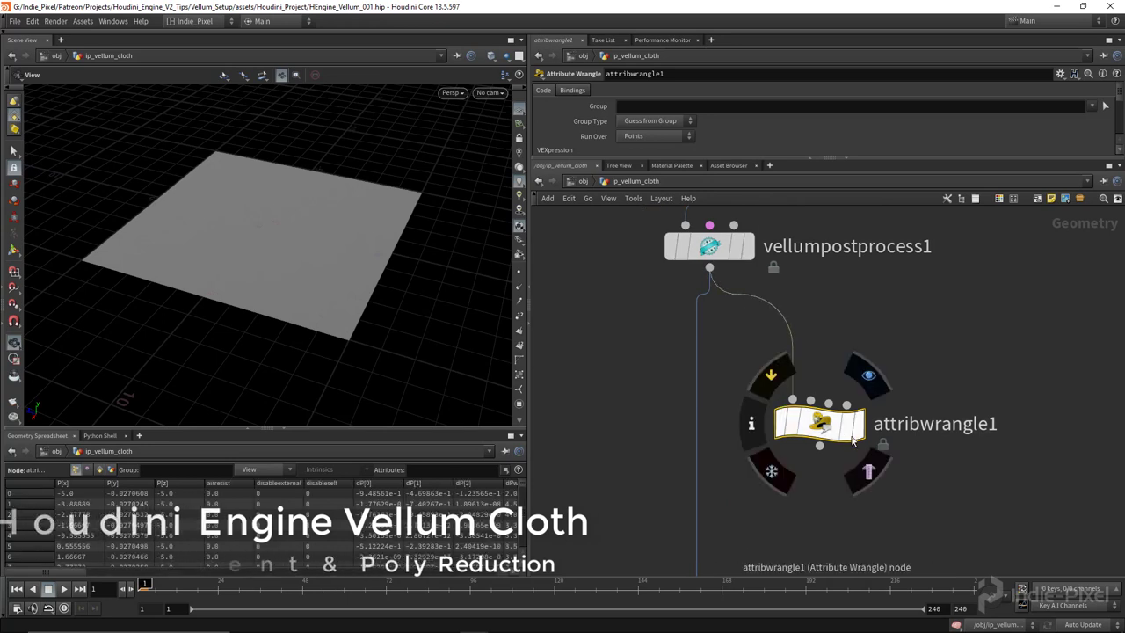
pyautogui.doubleClick(930, 422)
pyautogui.write('unity_material')
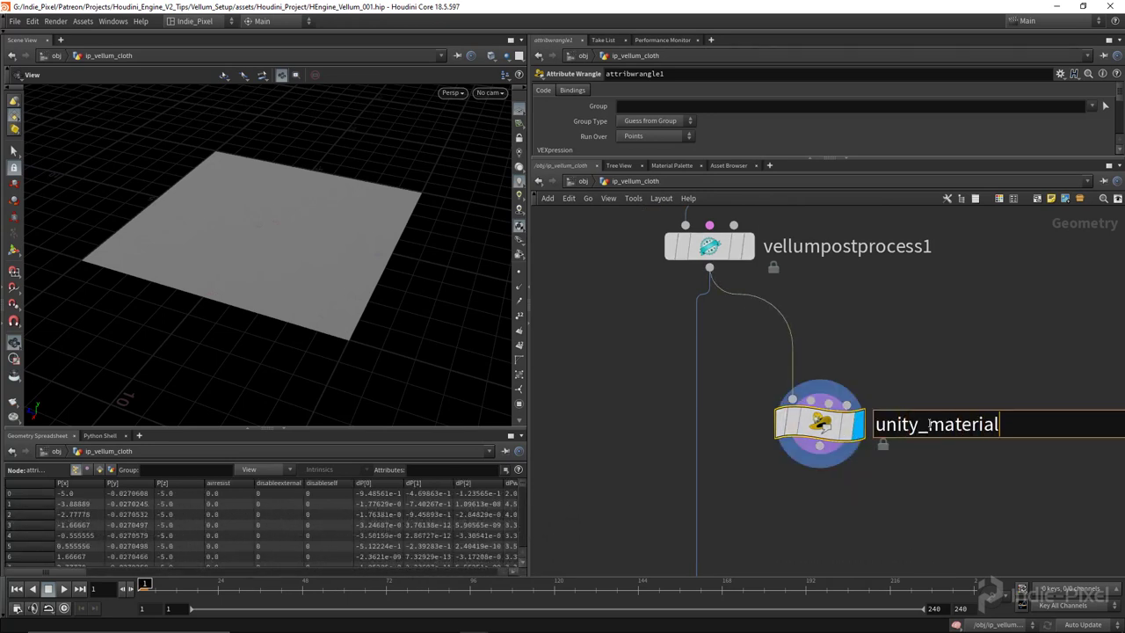
pyautogui.press('Return')
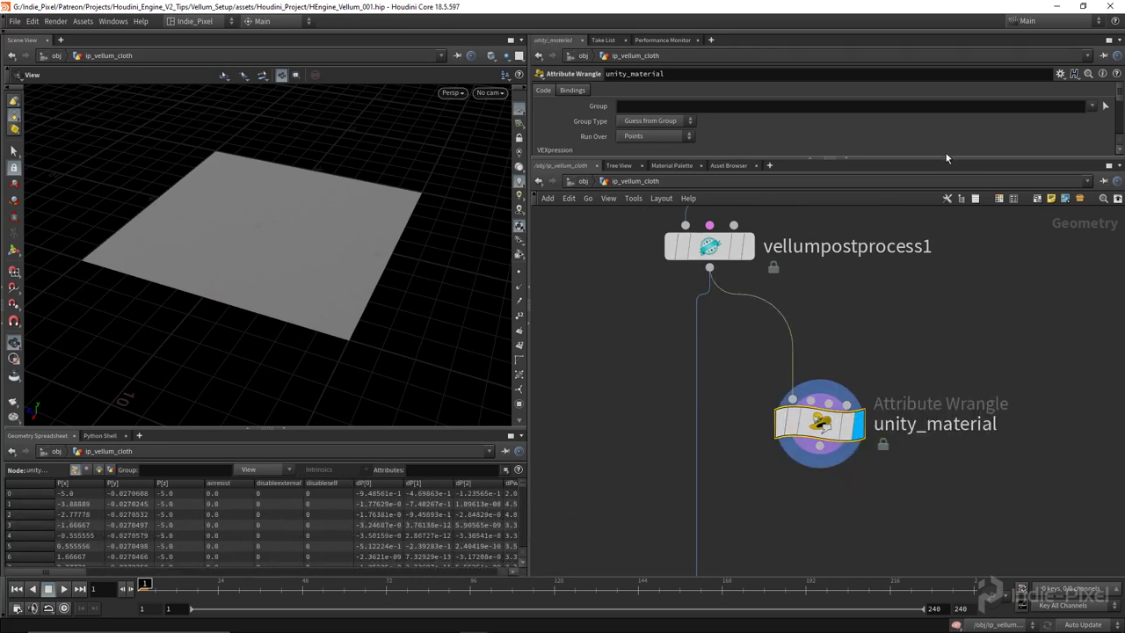
# Step: Enter the VEX expression s@unity_material = chs("material"); in the unity_material wrangle and create its Material parameter
pyautogui.moveTo(894, 158); pyautogui.dragTo(894, 313)
pyautogui.click(689, 196)
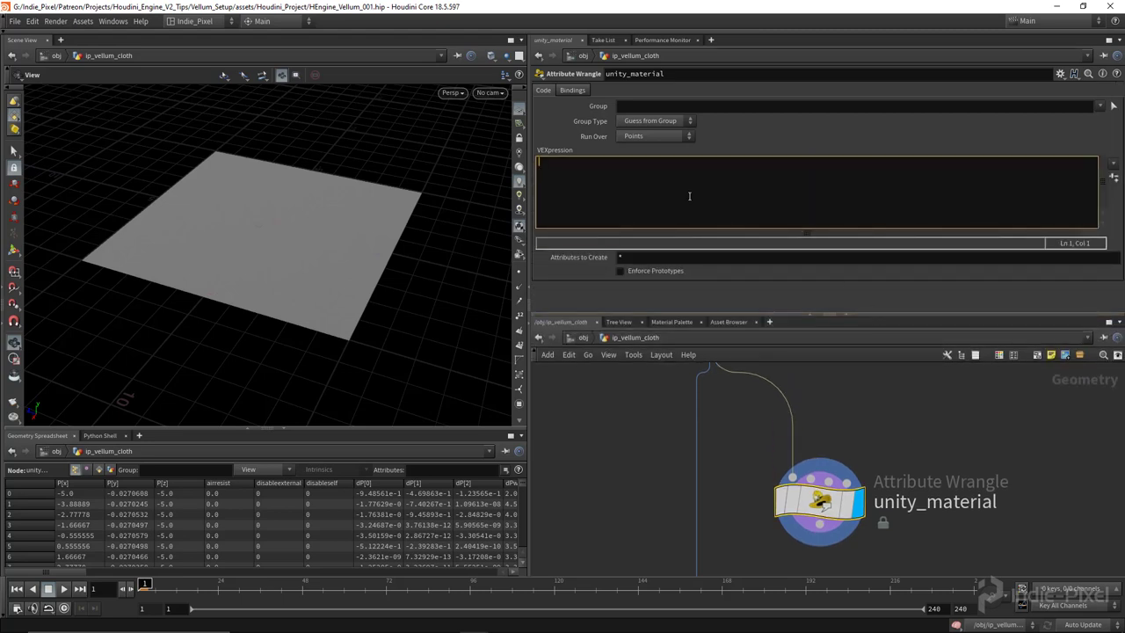
pyautogui.write('s')
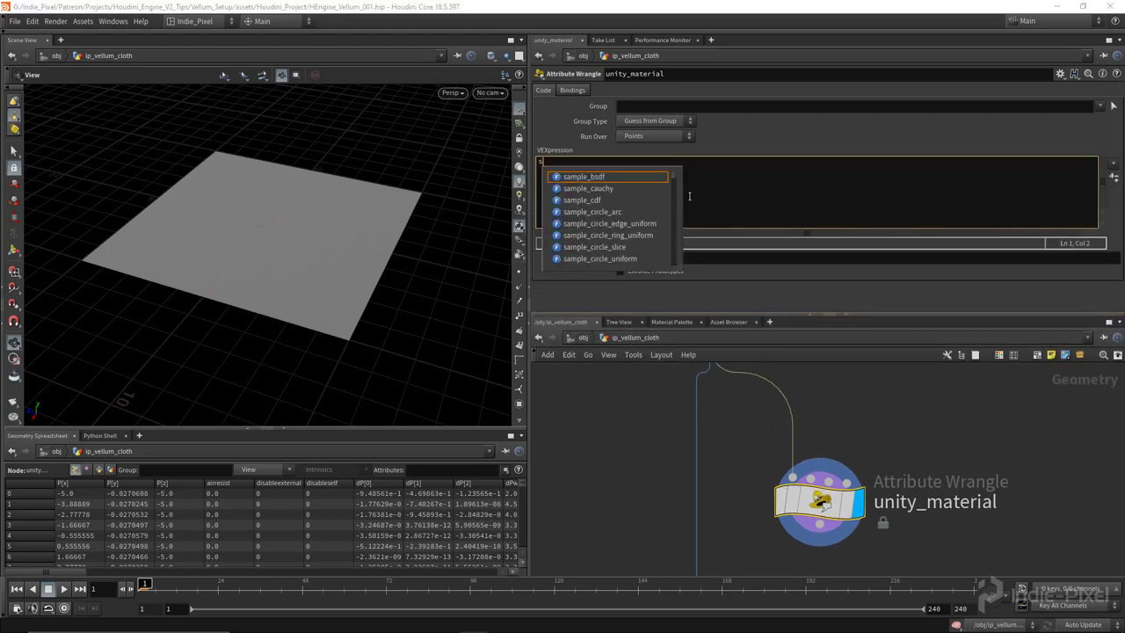
pyautogui.write('@unity')
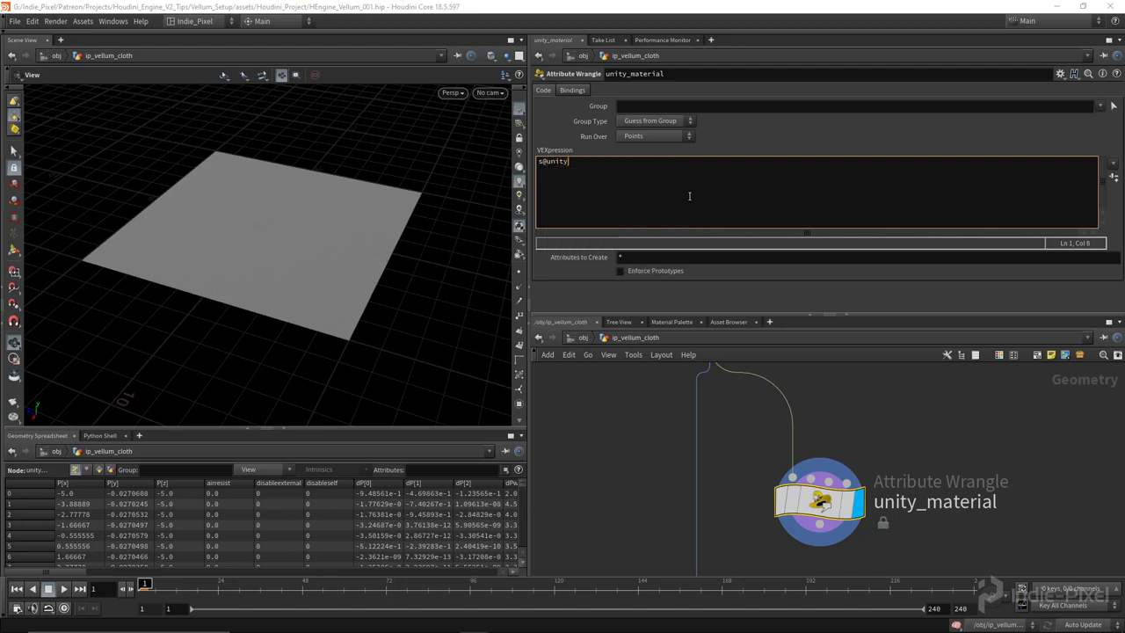
pyautogui.write('_material = chs()')
pyautogui.write('material");')
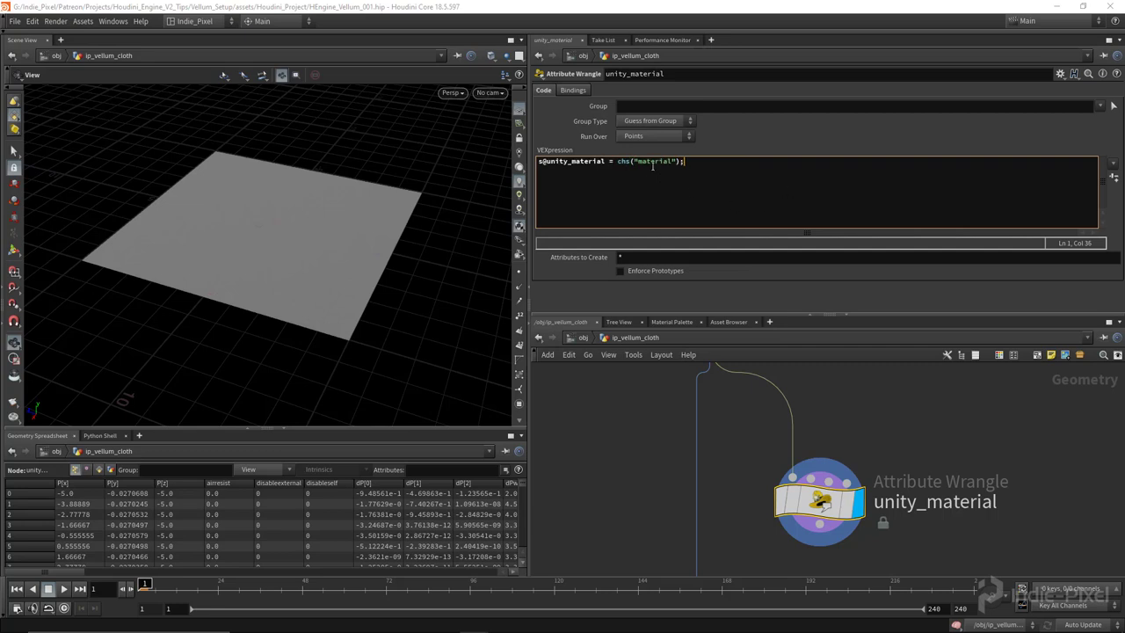
pyautogui.click(1114, 177)
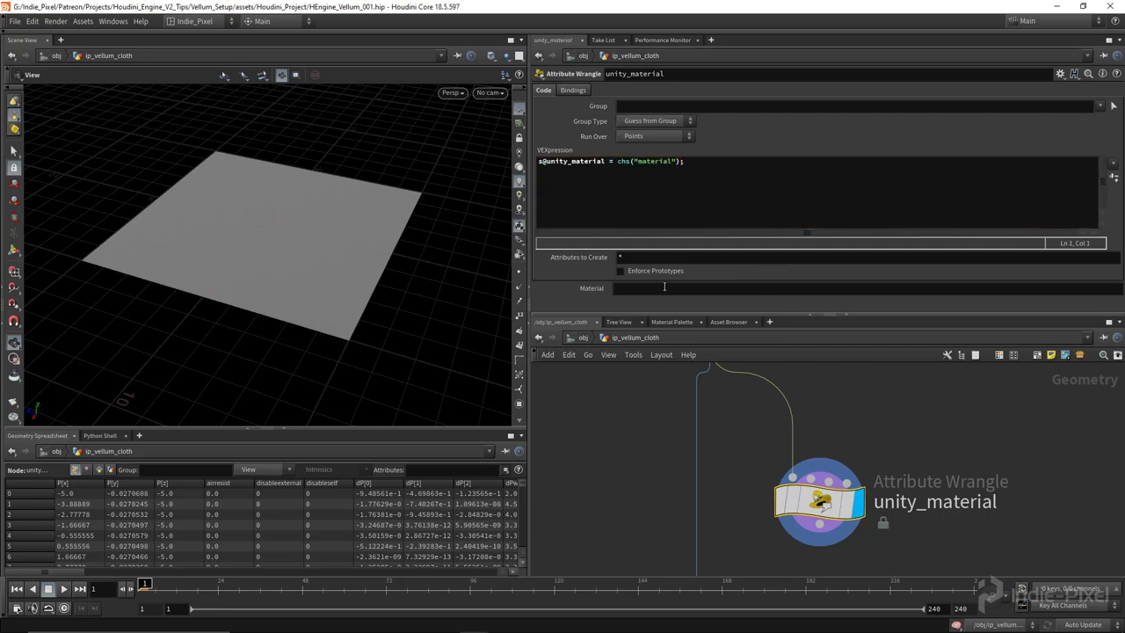
# Step: Promote the wrangle's Material parameter to the top of the ip_vellum_cloth asset's parameter list and accept the type properties
pyautogui.rightClick(630, 337)
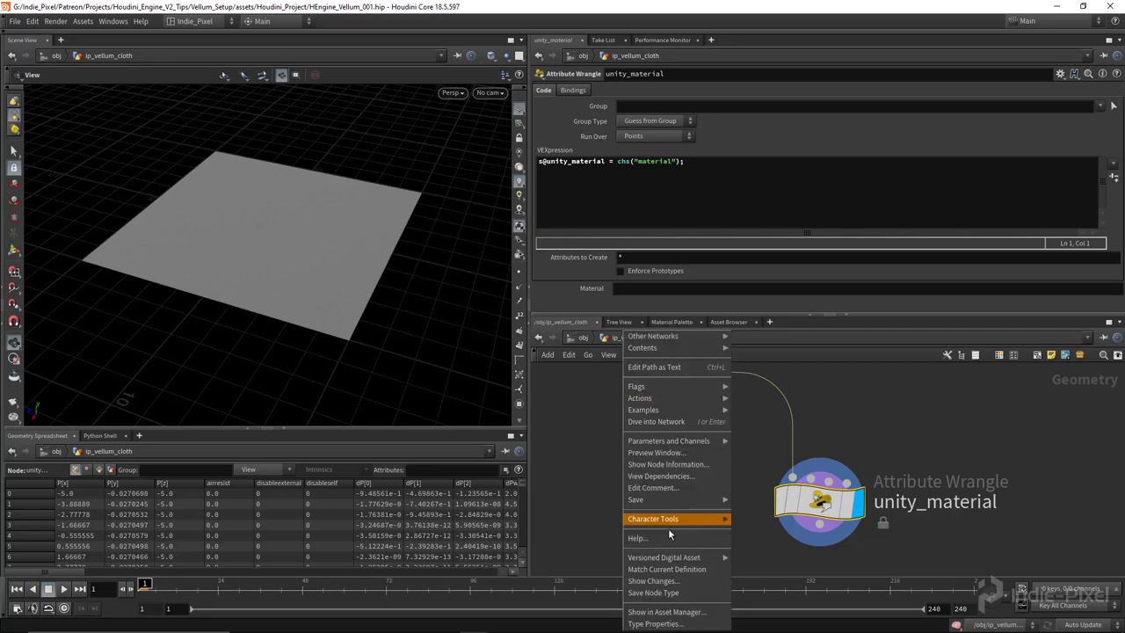
pyautogui.click(668, 615)
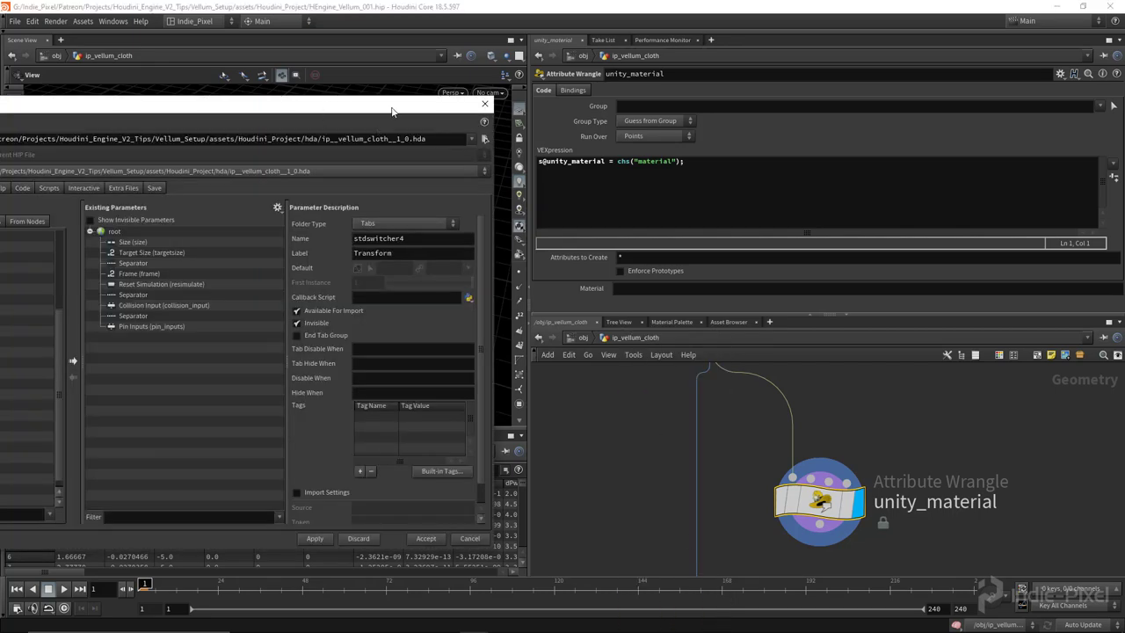
pyautogui.moveTo(392, 111); pyautogui.dragTo(567, 93)
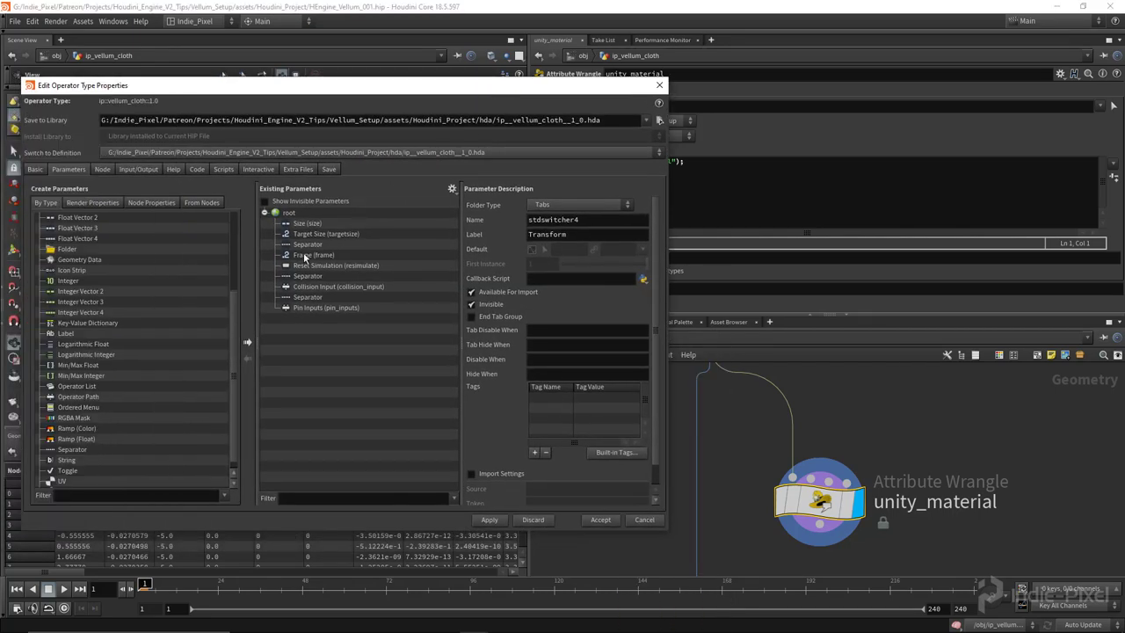
pyautogui.moveTo(406, 86); pyautogui.dragTo(360, 111)
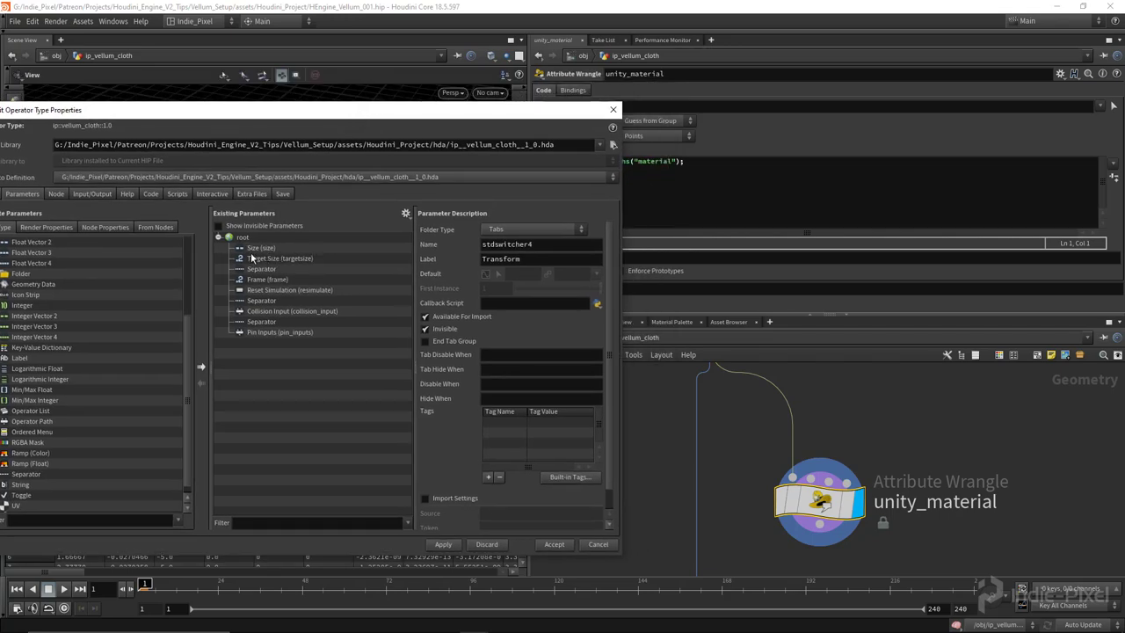
pyautogui.moveTo(486, 118); pyautogui.dragTo(352, 113)
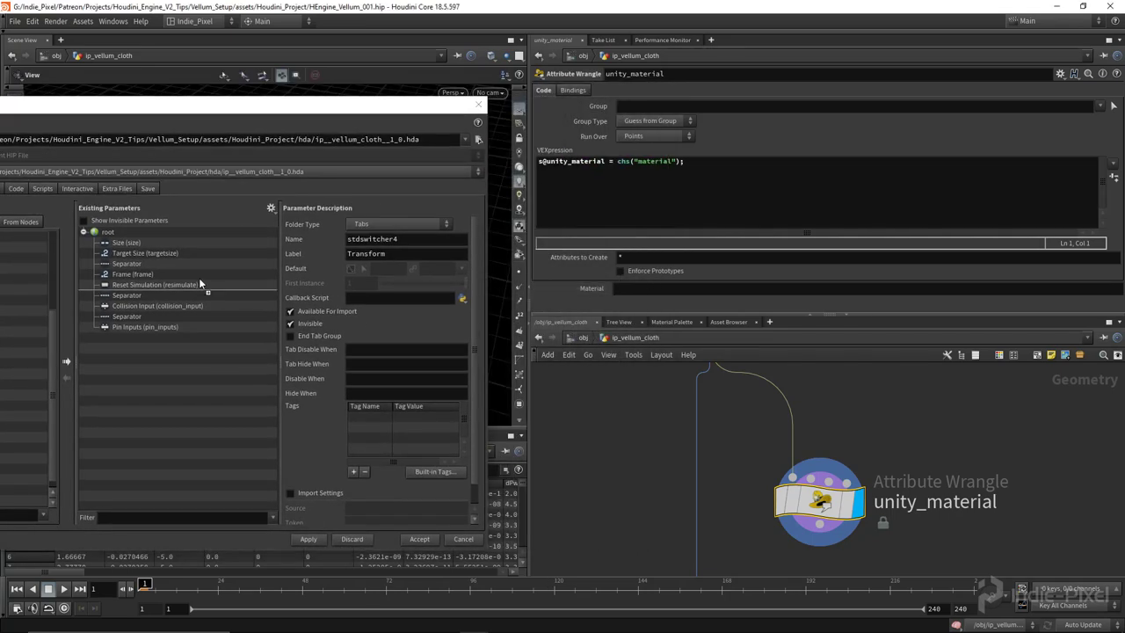
pyautogui.moveTo(123, 242); pyautogui.dragTo(123, 239)
pyautogui.moveTo(282, 104); pyautogui.dragTo(463, 101)
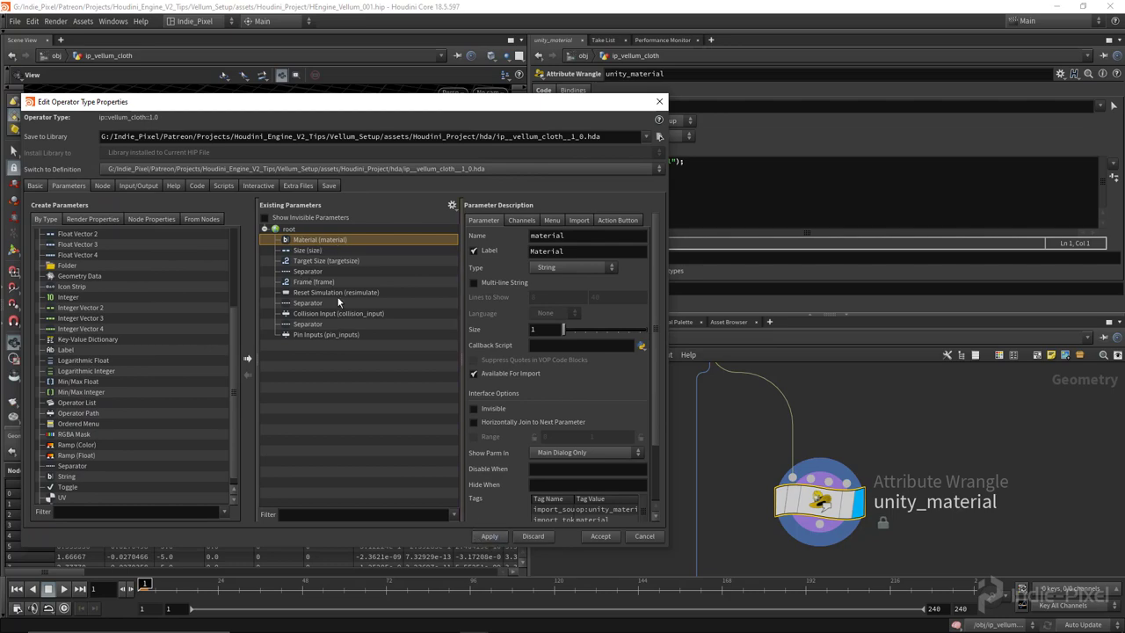
pyautogui.click(600, 536)
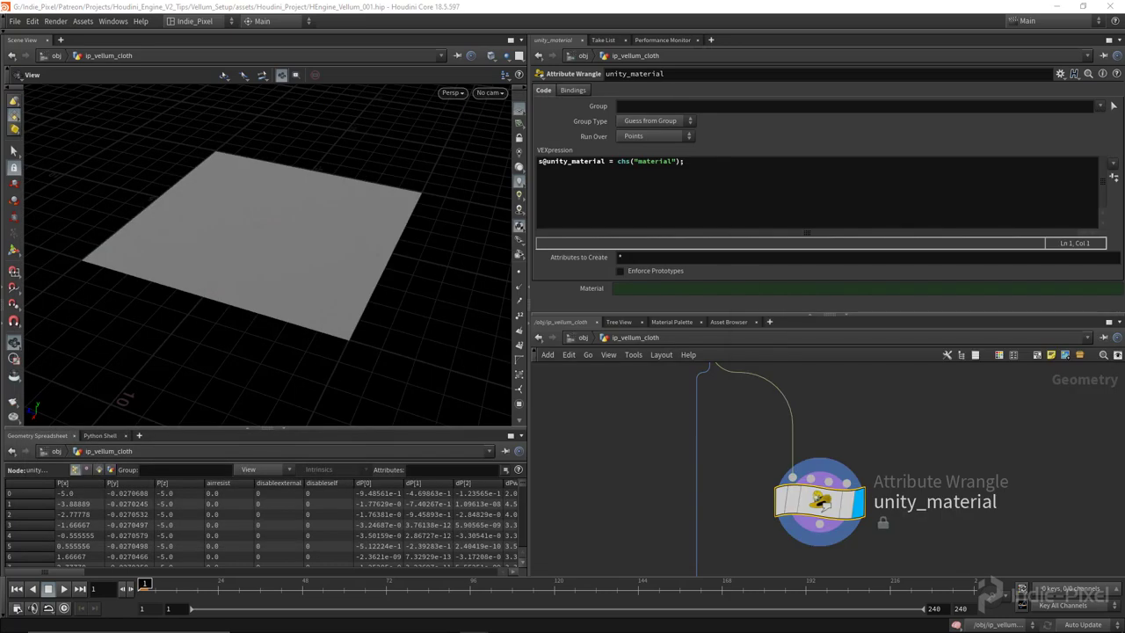
# Step: Set unity_material to run over Primitives and insert it between vellumpostprocess1 and output0
pyautogui.scroll(-3, 801, 473)
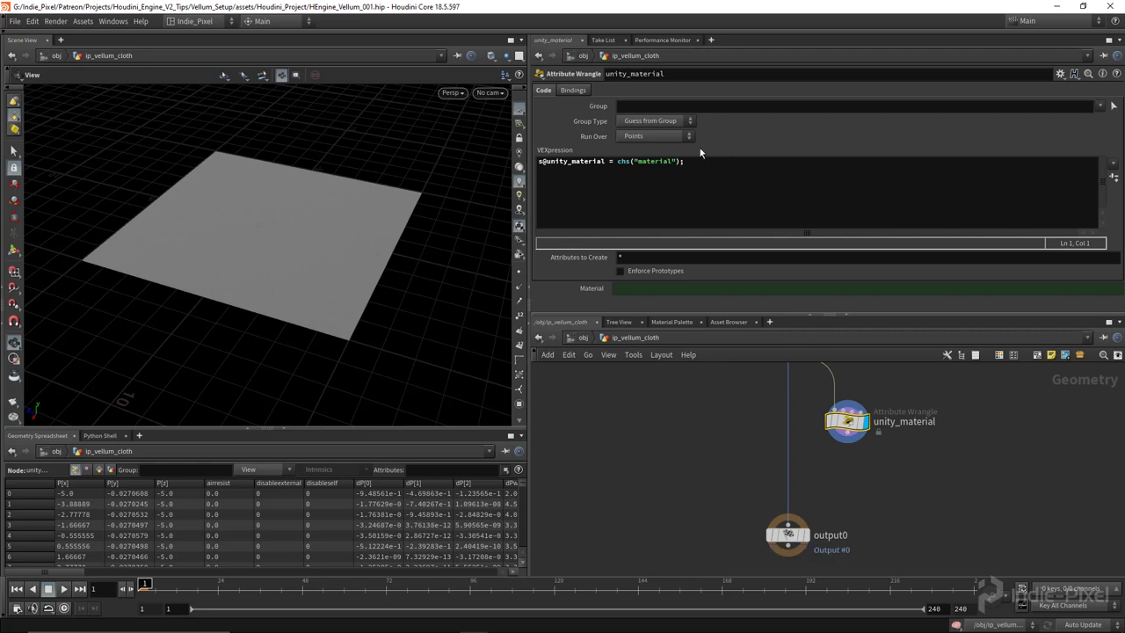
pyautogui.click(672, 137)
pyautogui.click(655, 144)
pyautogui.moveTo(852, 421); pyautogui.dragTo(791, 466)
pyautogui.moveTo(791, 466); pyautogui.dragTo(727, 415, button='middle')
pyautogui.scroll(-3, 742, 518)
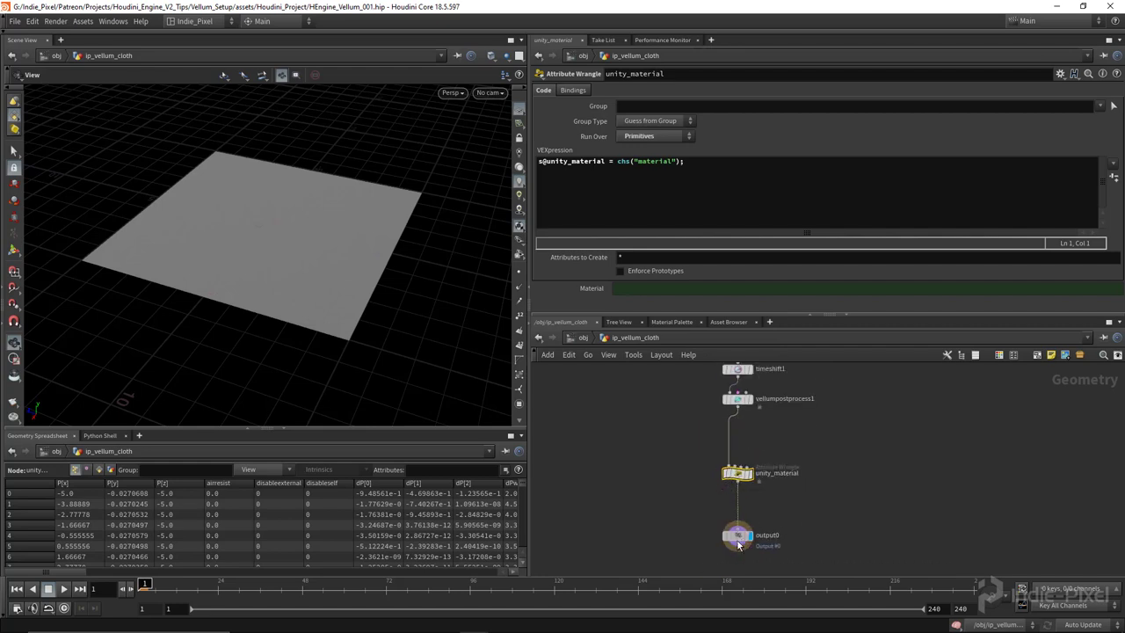
pyautogui.moveTo(762, 469); pyautogui.dragTo(763, 473, button='middle')
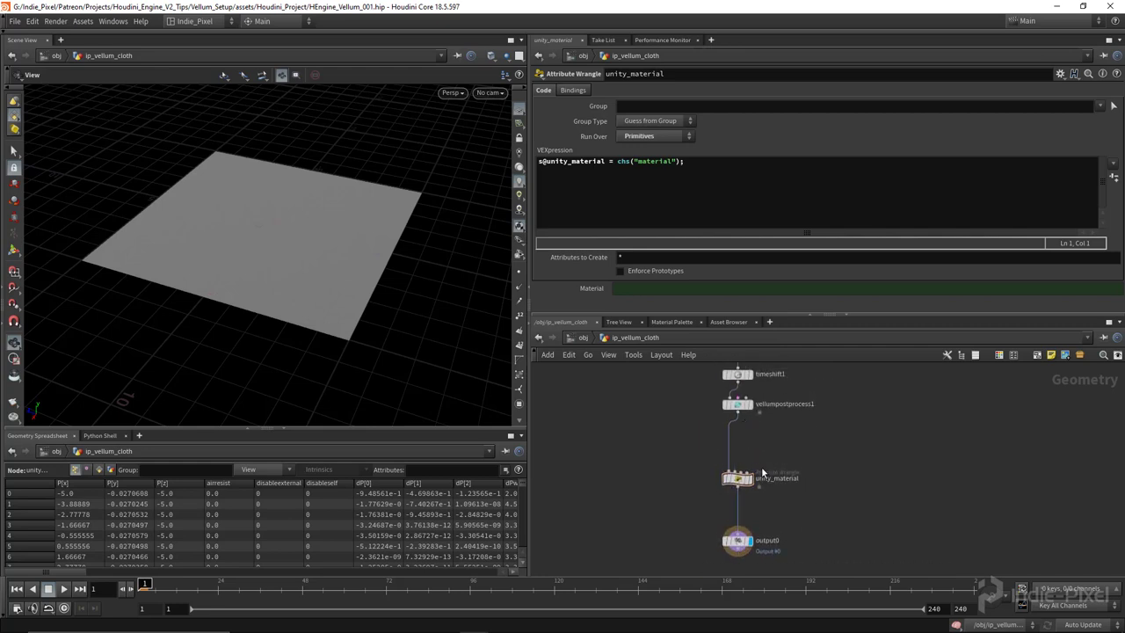
# Step: Add a PolyReduce node fed by vellumpostprocess1 as a side branch and make it the displayed node
pyautogui.click(736, 540)
pyautogui.press('Tab')
pyautogui.write('poly')
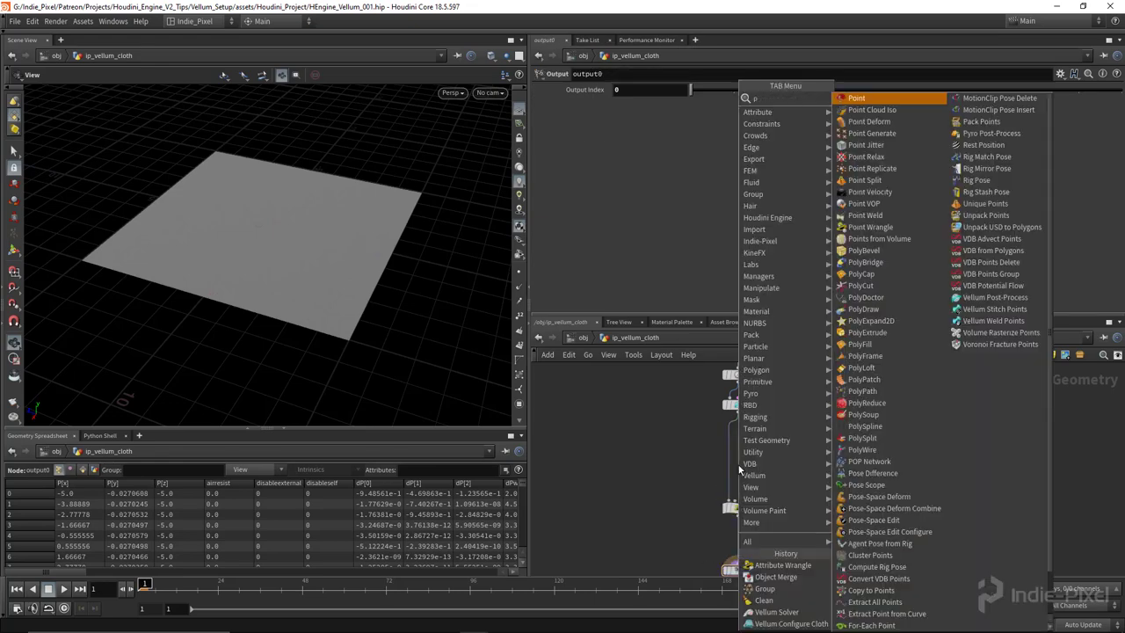
pyautogui.click(874, 256)
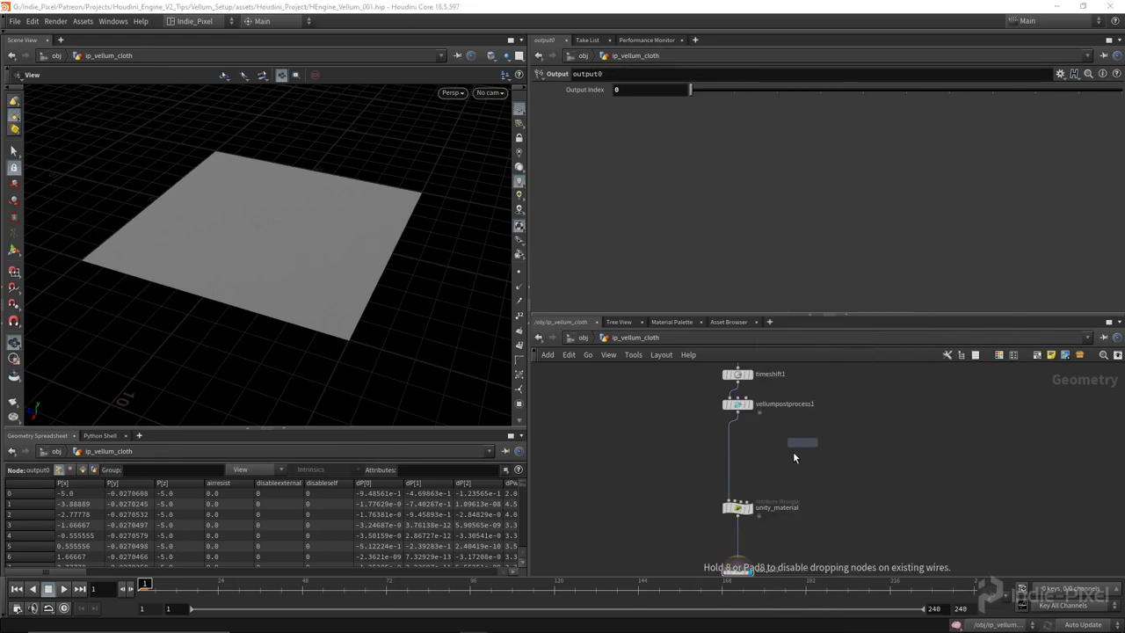
pyautogui.click(745, 466)
pyautogui.scroll(2, 748, 422)
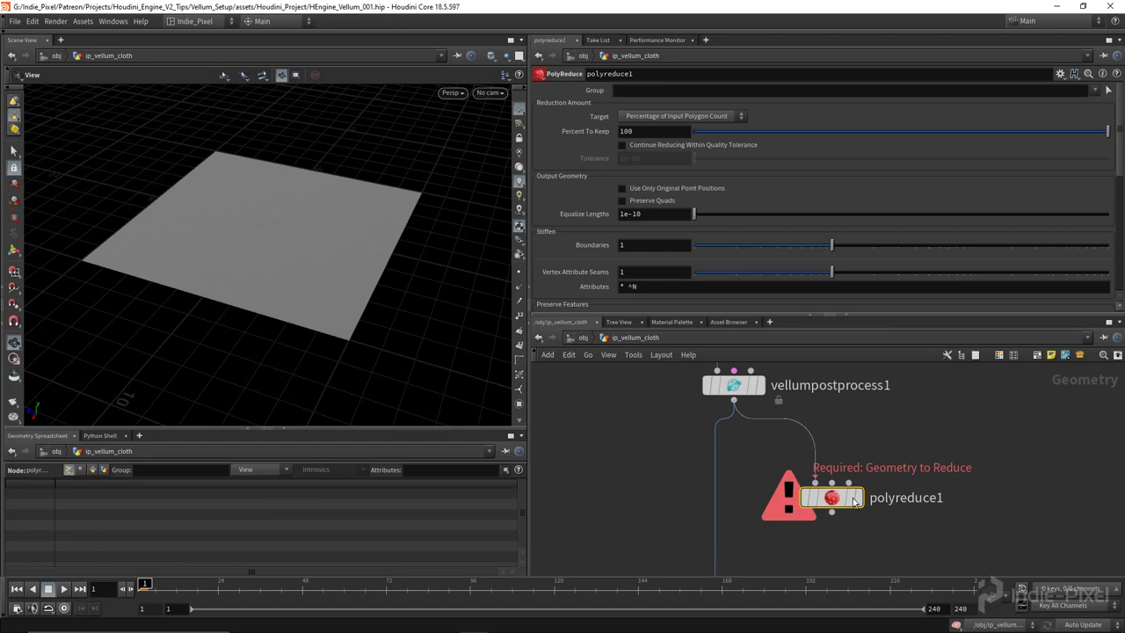
pyautogui.click(855, 499)
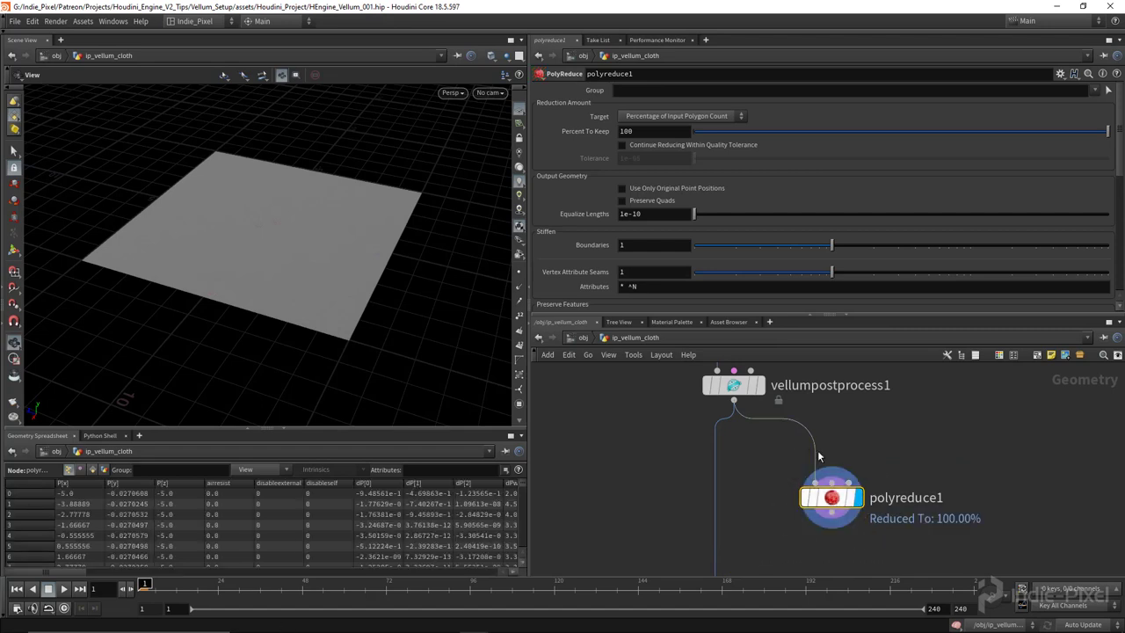
# Step: Set polyreduce1 to keep 50 percent of the input polygons
pyautogui.click(668, 130)
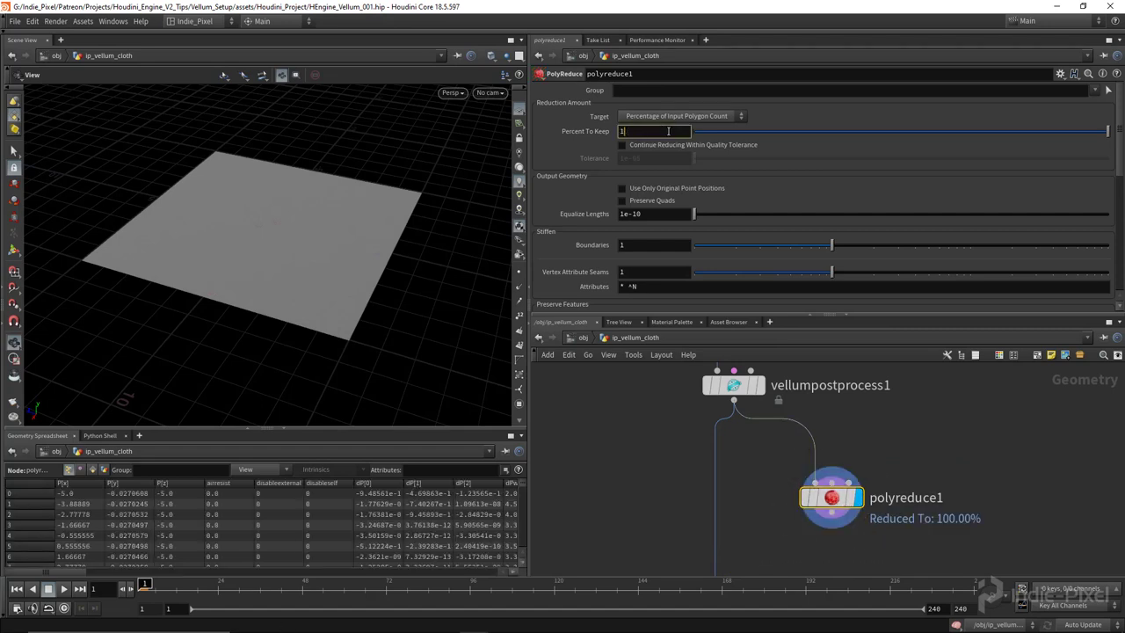
pyautogui.write('50')
pyautogui.press('Return')
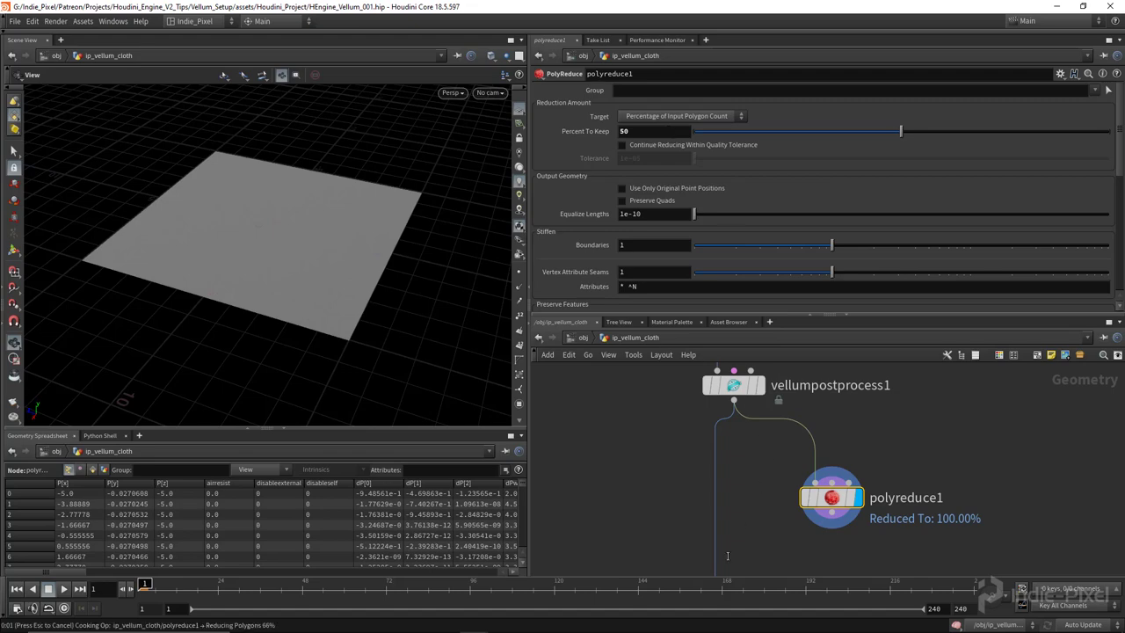
# Step: Make room above unity_material and add a Switch node between vellumpostprocess1 and unity_material
pyautogui.moveTo(728, 555); pyautogui.dragTo(727, 424, button='middle')
pyautogui.scroll(-2, 726, 448)
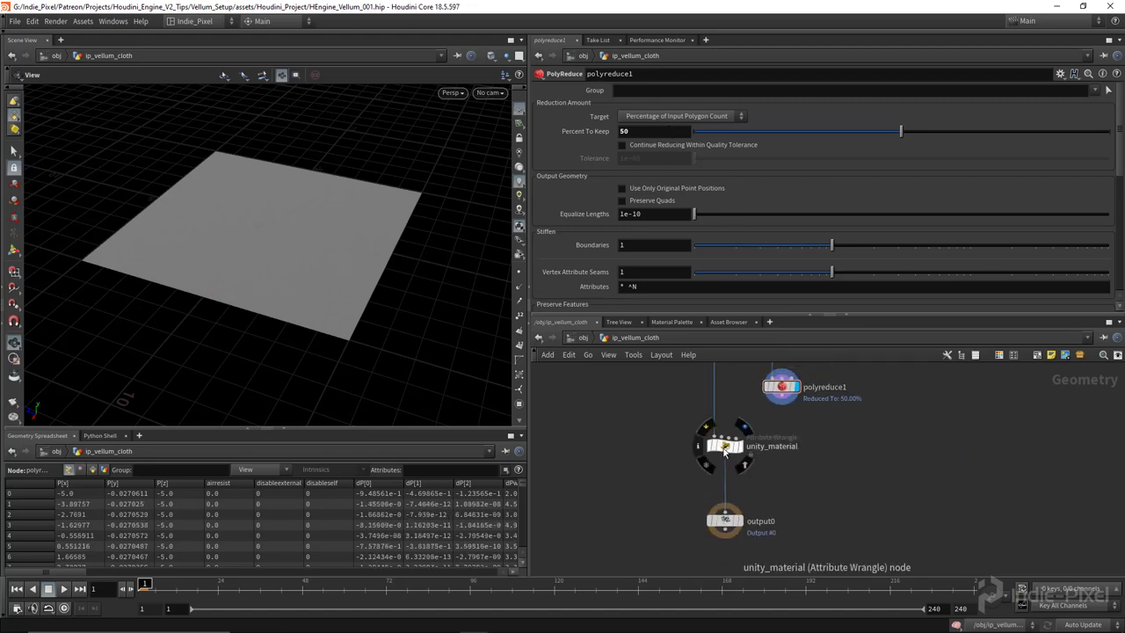
pyautogui.moveTo(726, 448); pyautogui.dragTo(730, 433)
pyautogui.press('Tab')
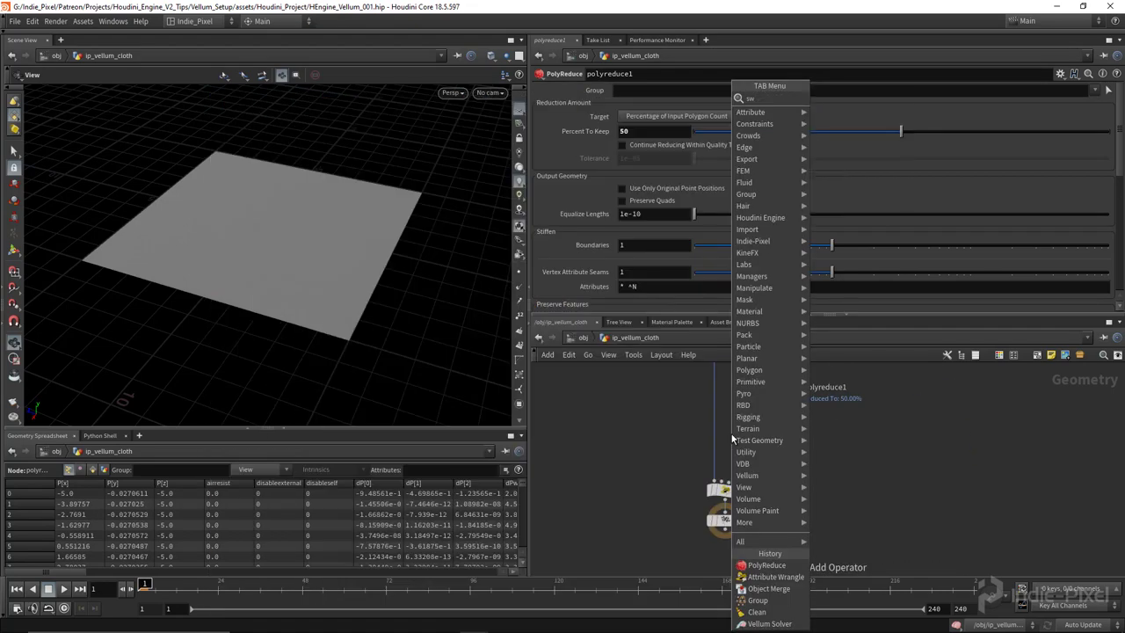
pyautogui.write('sw')
pyautogui.press('Return')
pyautogui.click(732, 437)
pyautogui.moveTo(806, 359); pyautogui.dragTo(806, 459, button='middle')
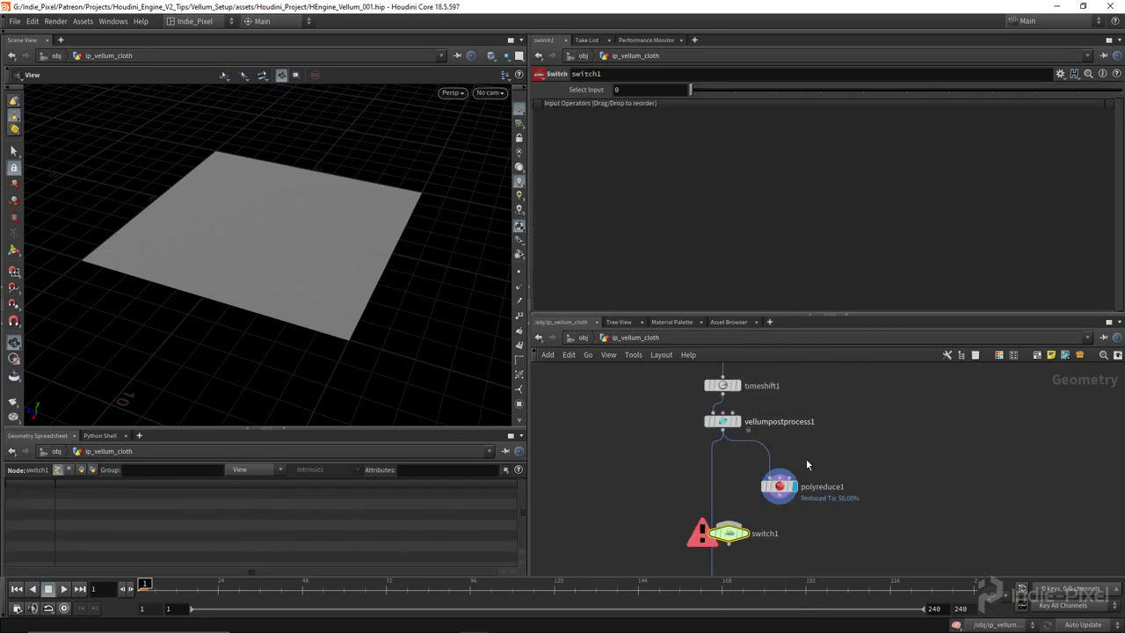
# Step: Wire vellumpostprocess1 as the first input and polyreduce1 as the second input of the switch, and display the switch
pyautogui.click(782, 489)
pyautogui.moveTo(782, 491); pyautogui.dragTo(787, 482)
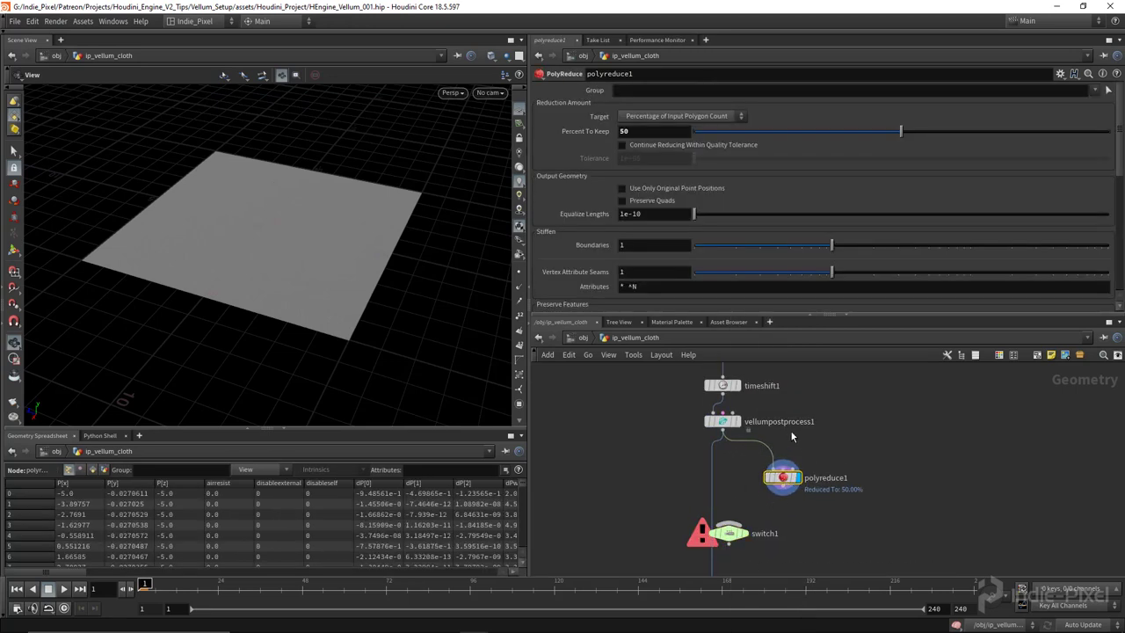
pyautogui.click(724, 423)
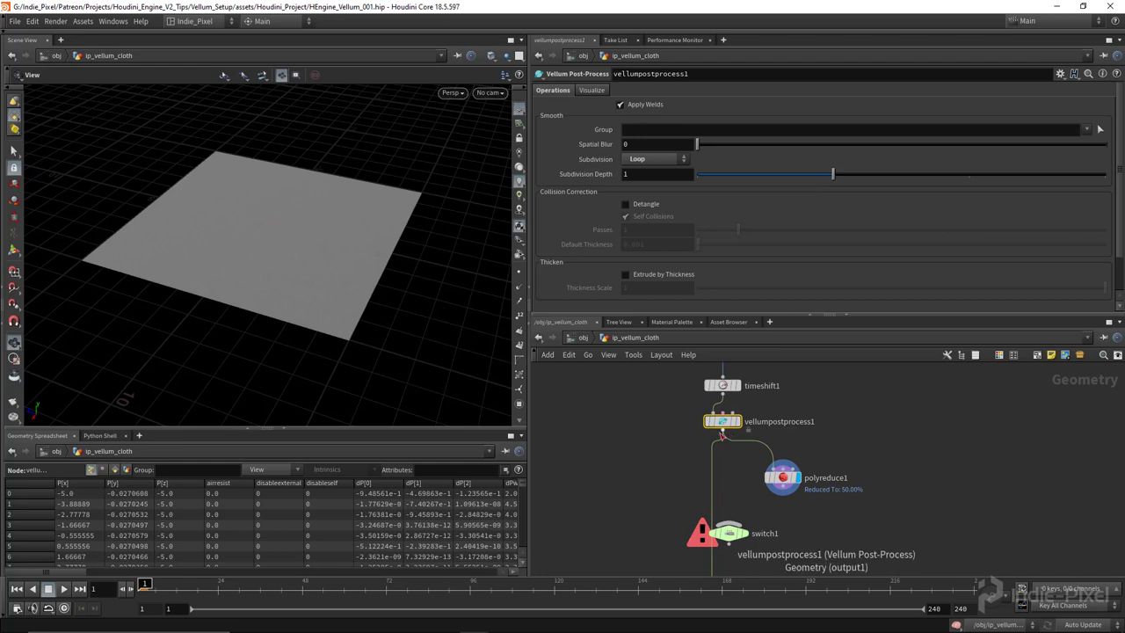
pyautogui.moveTo(727, 436); pyautogui.dragTo(715, 509)
pyautogui.click(783, 491)
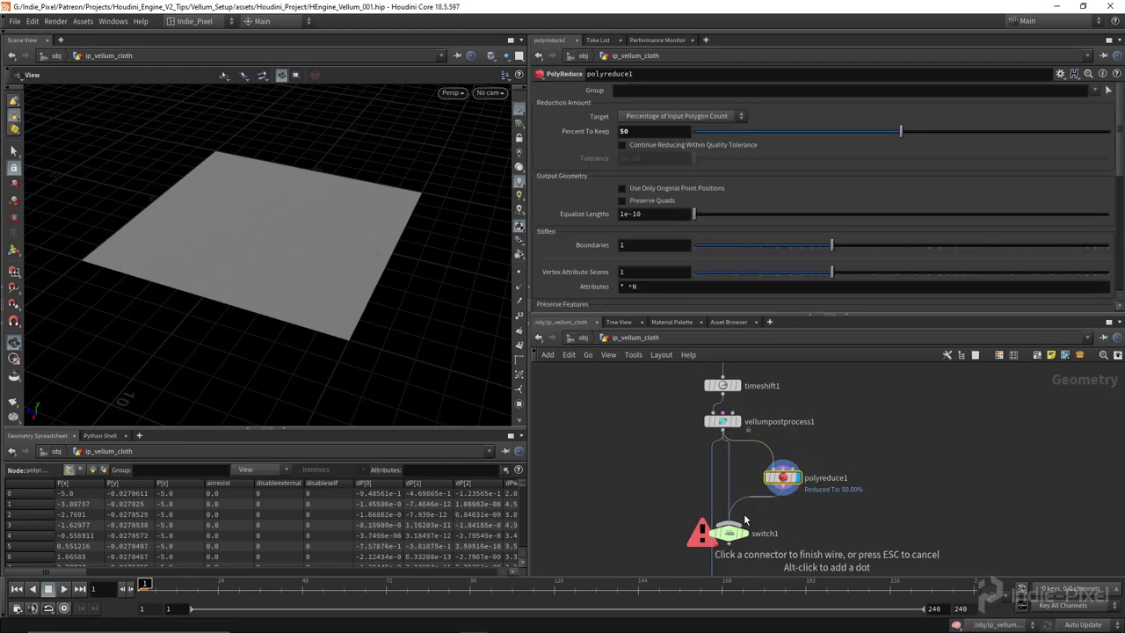
pyautogui.click(729, 524)
pyautogui.moveTo(785, 572); pyautogui.dragTo(775, 524, button='middle')
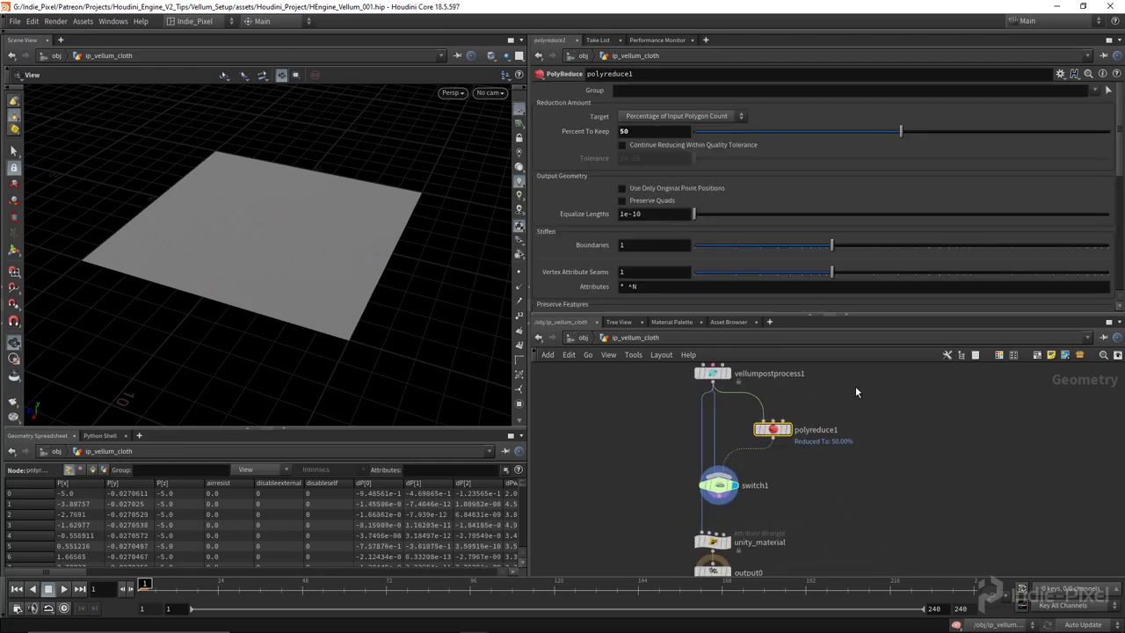
# Step: Connect the switch's output to unity_material, line the switch up with the main branch, and rename it switch_reduce
pyautogui.click(714, 495)
pyautogui.click(713, 531)
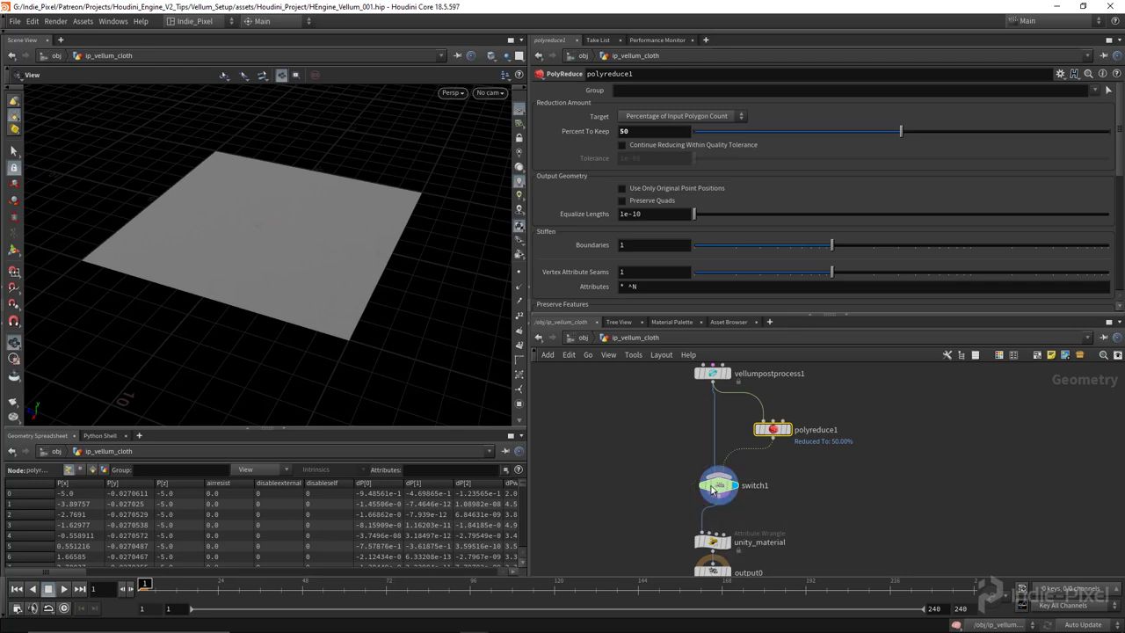
pyautogui.moveTo(711, 488); pyautogui.dragTo(714, 491)
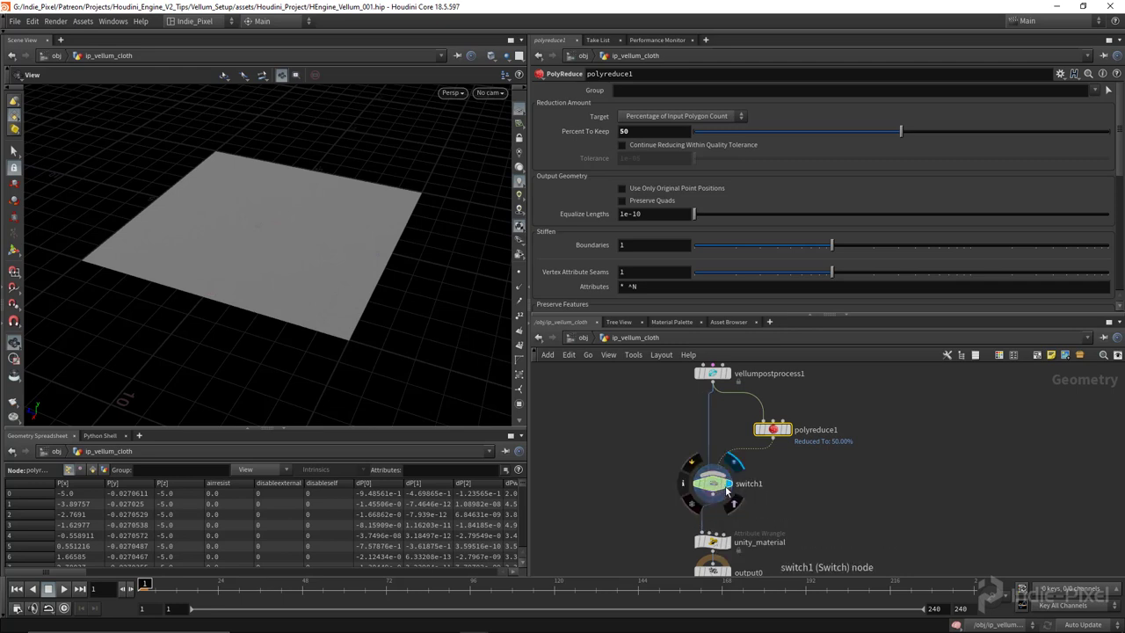
pyautogui.doubleClick(749, 484)
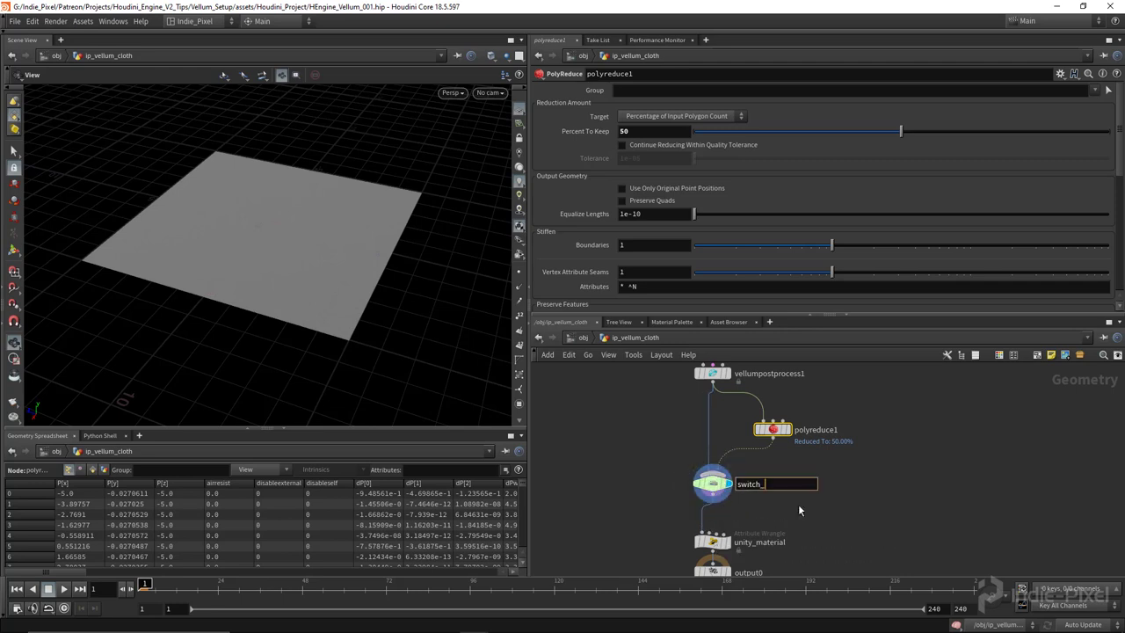
pyautogui.write('switch_reduce')
pyautogui.press('Return')
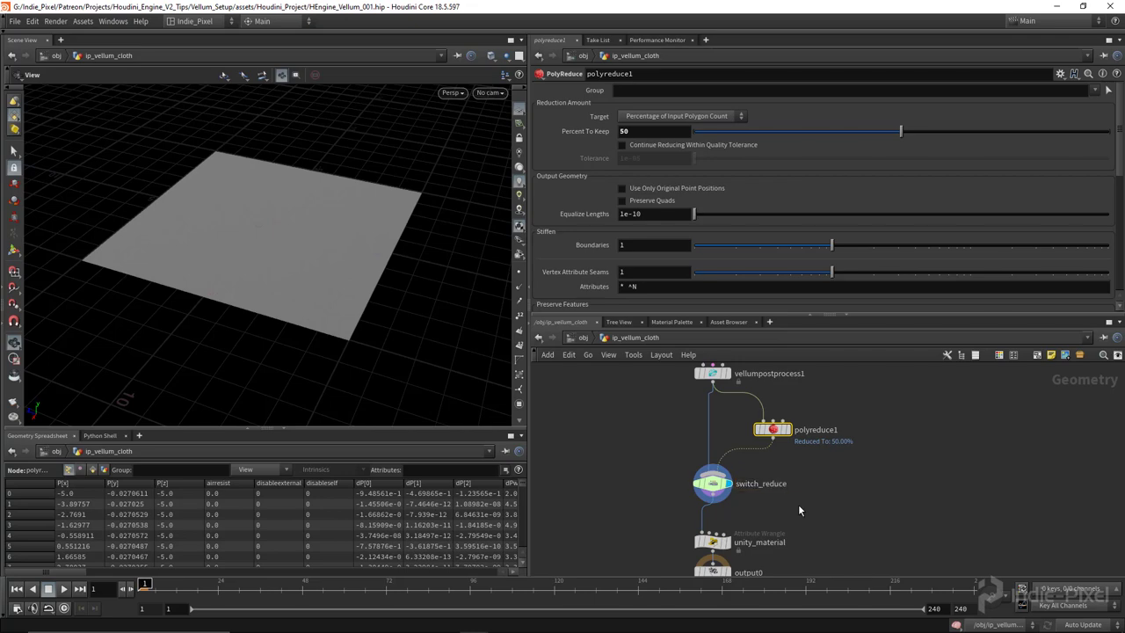
# Step: Promote switch_reduce's Select Input parameter below Target Size in the asset's type properties, with a separator above it
pyautogui.click(710, 493)
pyautogui.moveTo(773, 429); pyautogui.dragTo(773, 433)
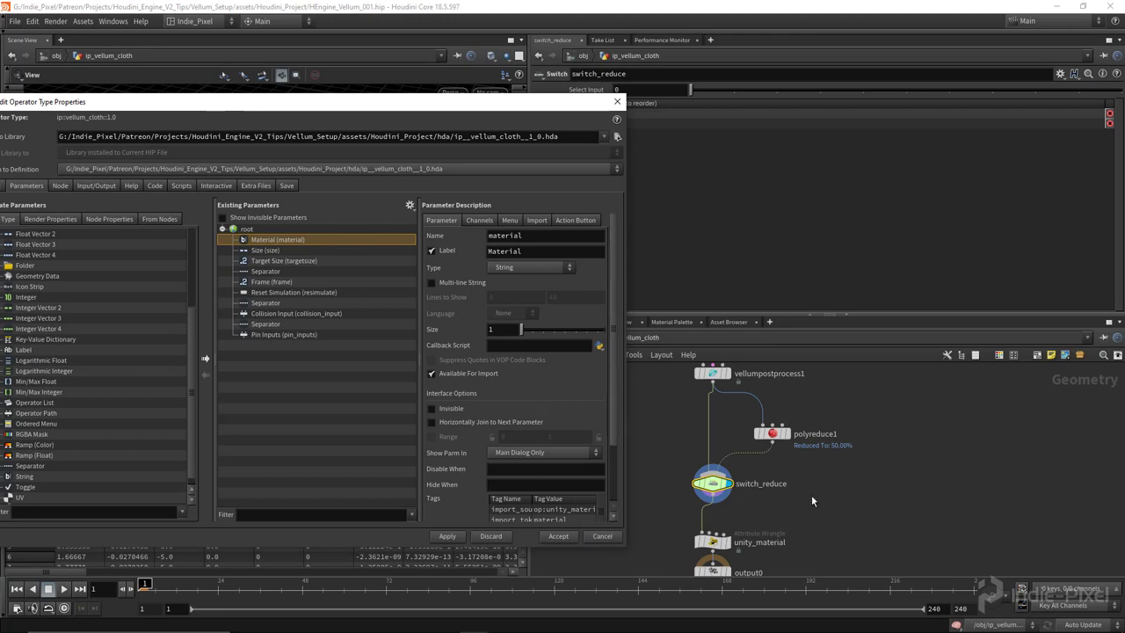
pyautogui.moveTo(559, 101); pyautogui.dragTo(311, 285)
pyautogui.moveTo(344, 128); pyautogui.dragTo(483, 134)
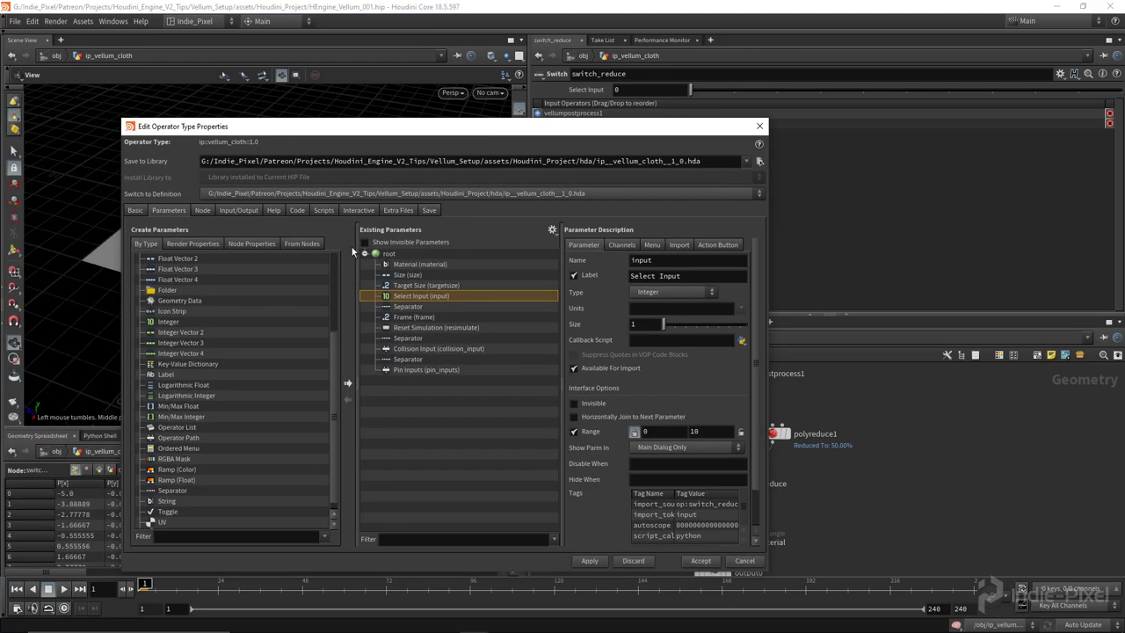
pyautogui.moveTo(173, 491); pyautogui.dragTo(458, 292)
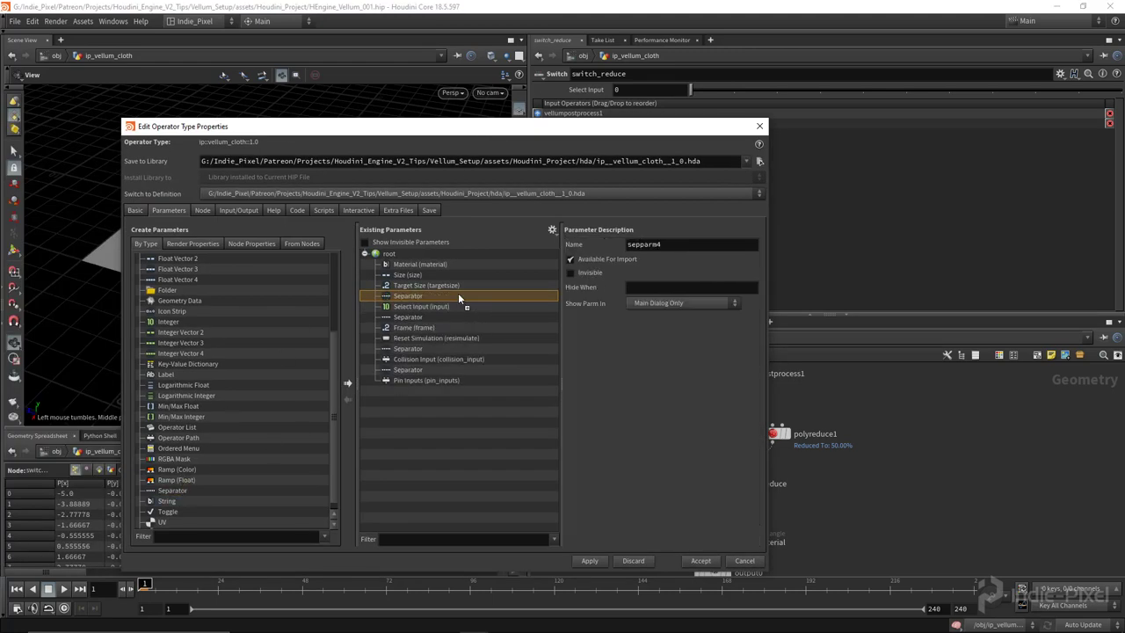
pyautogui.moveTo(396, 125); pyautogui.dragTo(299, 105)
# Step: Rename the promoted Select Input parameter to reduce_toggle and label it Reduce?
pyautogui.click(326, 285)
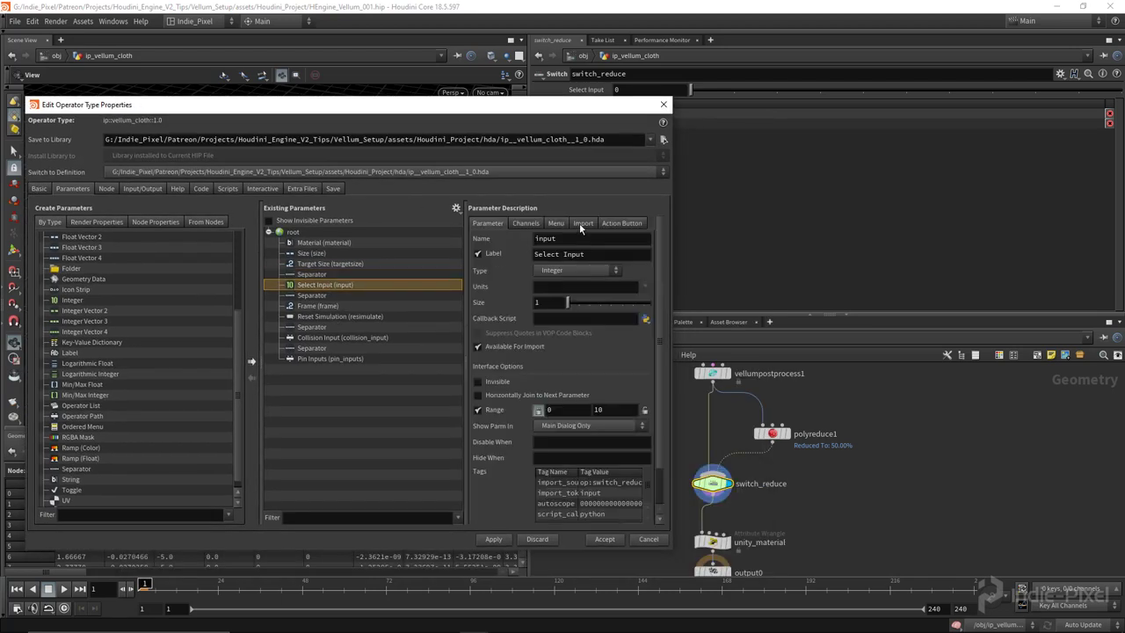
pyautogui.click(580, 239)
pyautogui.doubleClick(579, 238)
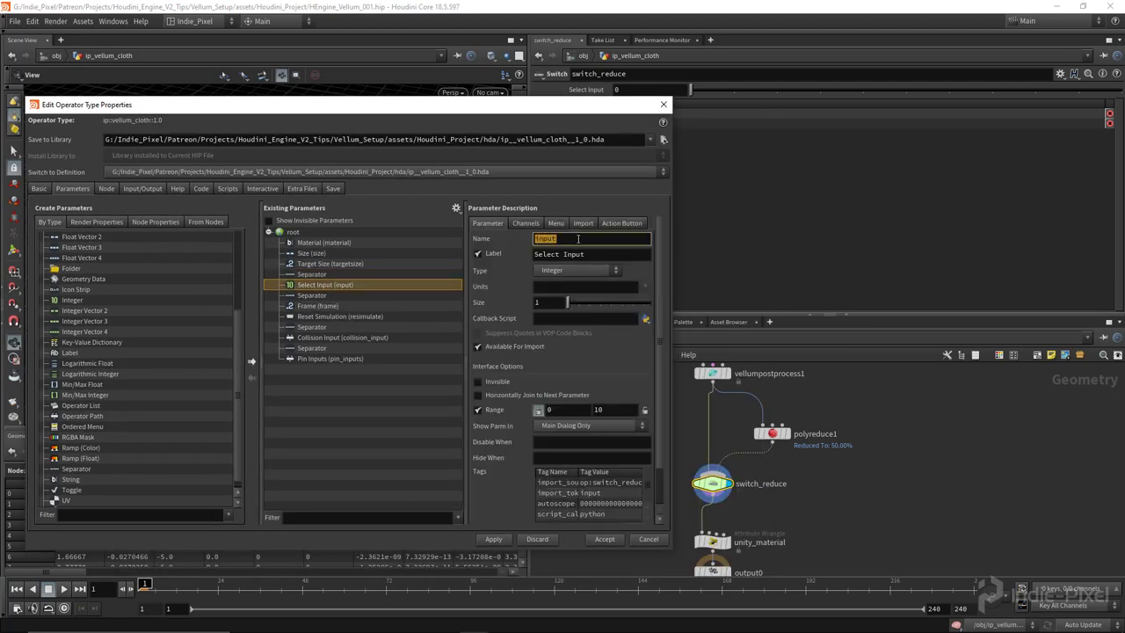
pyautogui.write('reduce_toggle')
pyautogui.press('Tab')
pyautogui.write('RE')
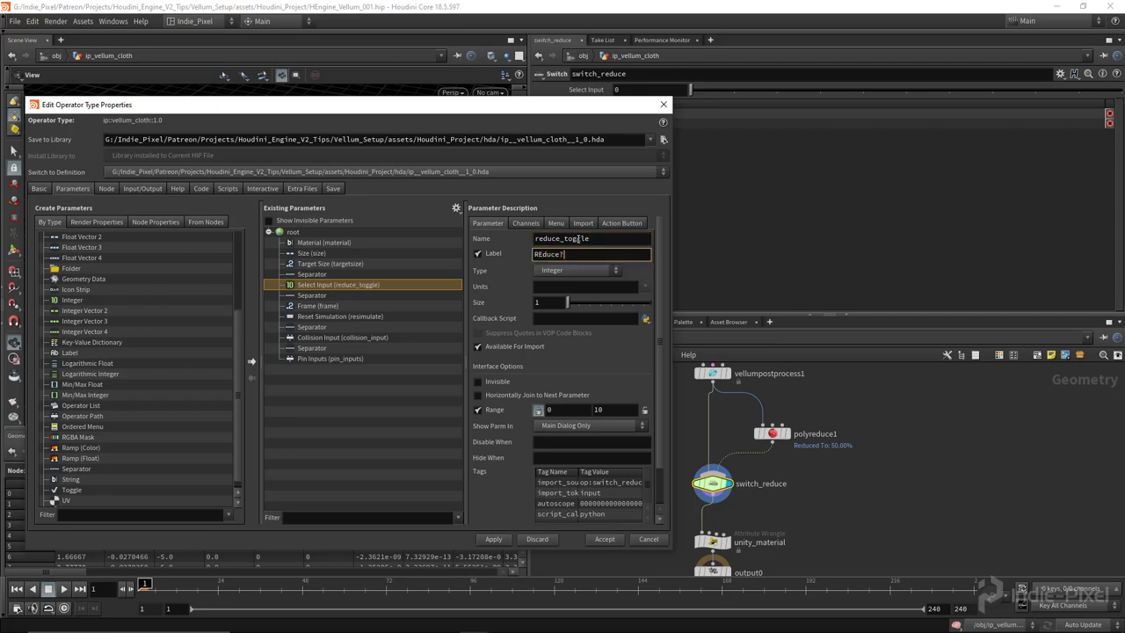
pyautogui.press('Return')
pyautogui.press('Delete')
pyautogui.write('e')
pyautogui.press('Return')
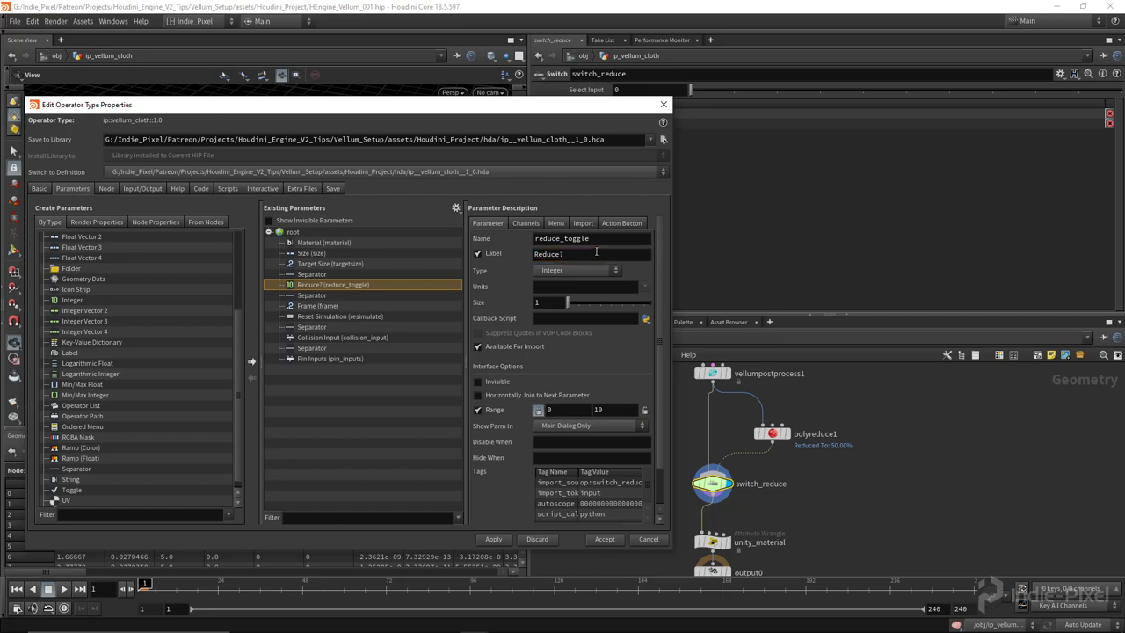
# Step: Change the Reduce? parameter's type to Toggle and apply the type properties
pyautogui.click(577, 270)
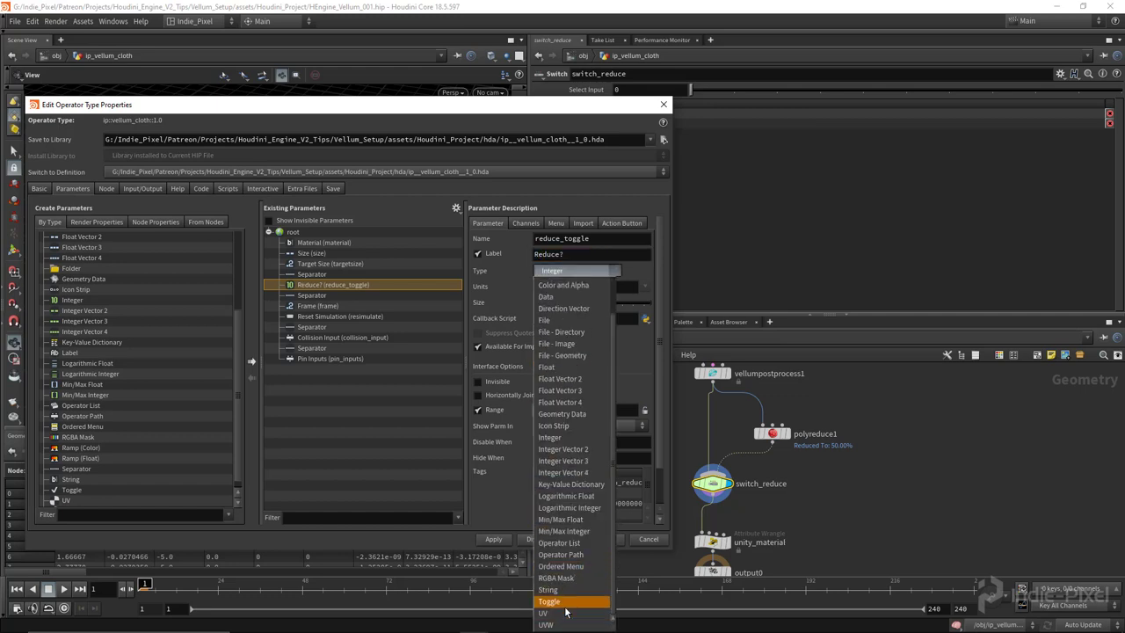
pyautogui.click(551, 601)
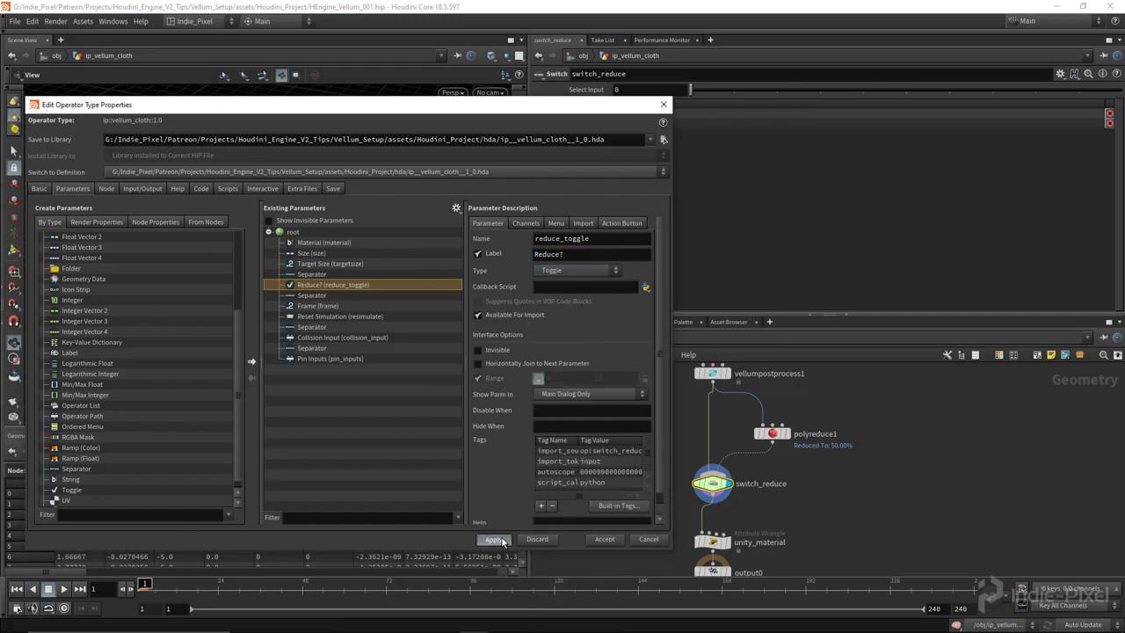
pyautogui.moveTo(420, 112); pyautogui.dragTo(383, 132)
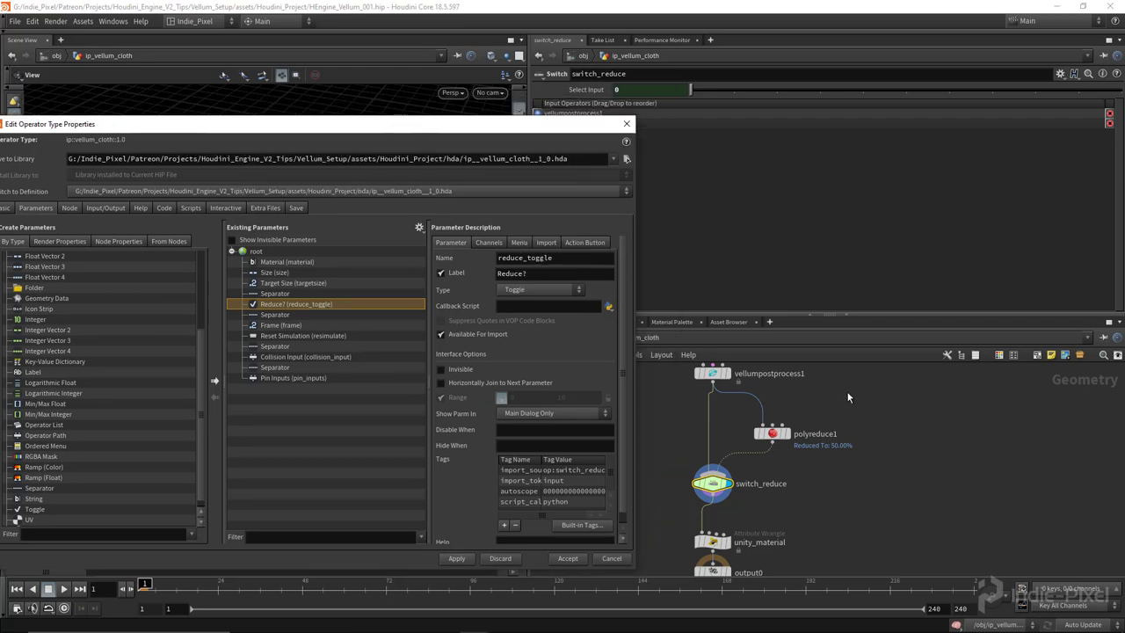
# Step: Promote polyreduce1's Percent To Keep parameter directly below Reduce? in the asset's parameter list
pyautogui.moveTo(847, 392); pyautogui.dragTo(763, 449)
pyautogui.moveTo(493, 123); pyautogui.dragTo(407, 99)
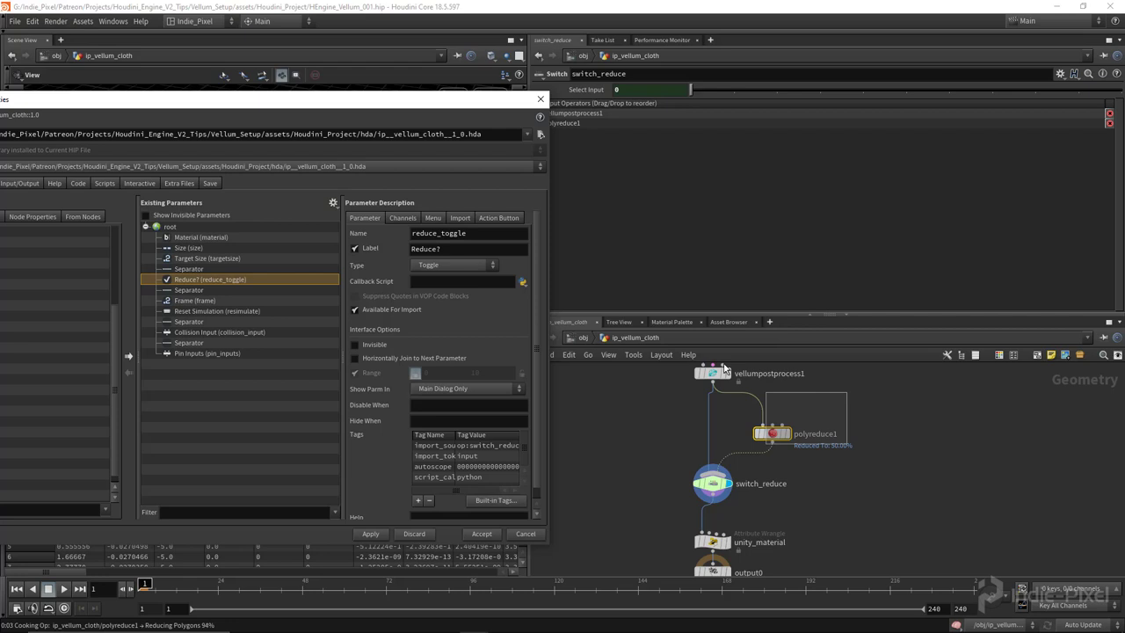
pyautogui.click(772, 434)
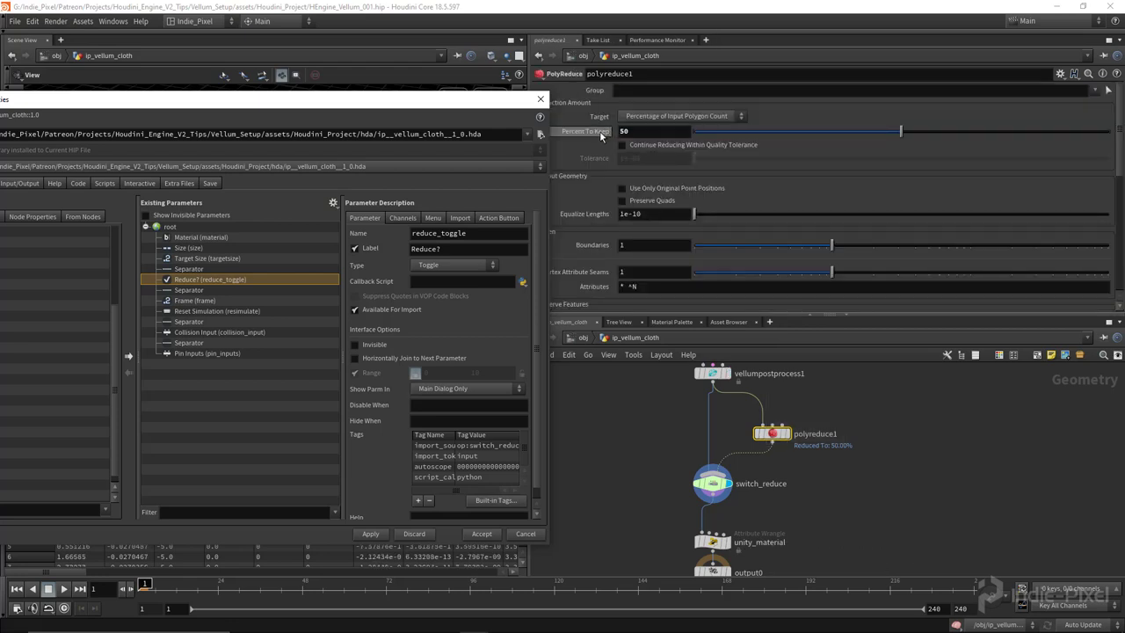
pyautogui.moveTo(602, 134); pyautogui.dragTo(208, 284)
# Step: Review the PolyReduce target options and the Percent To Keep parameter's menu and channel settings, and accept the type properties
pyautogui.click(662, 117)
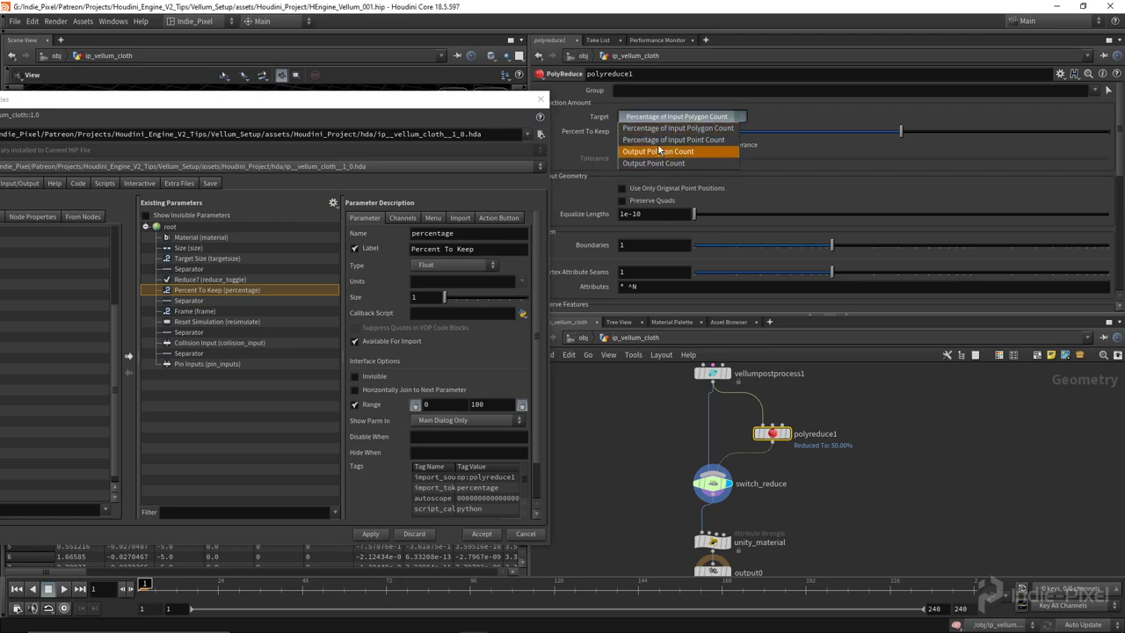
pyautogui.click(188, 290)
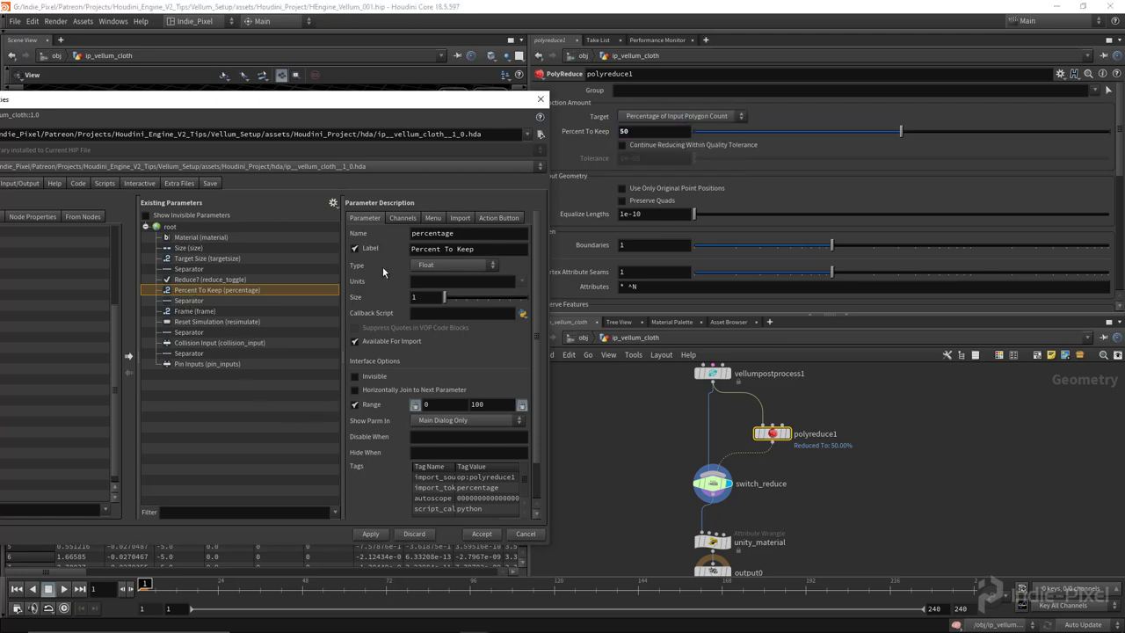
pyautogui.click(431, 217)
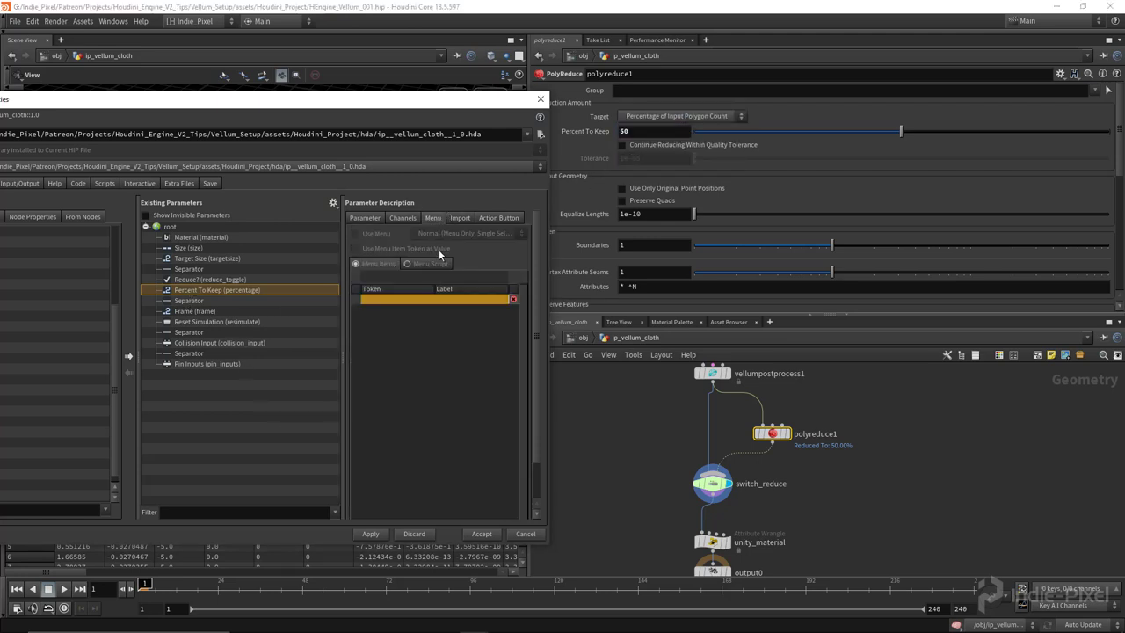
pyautogui.click(402, 220)
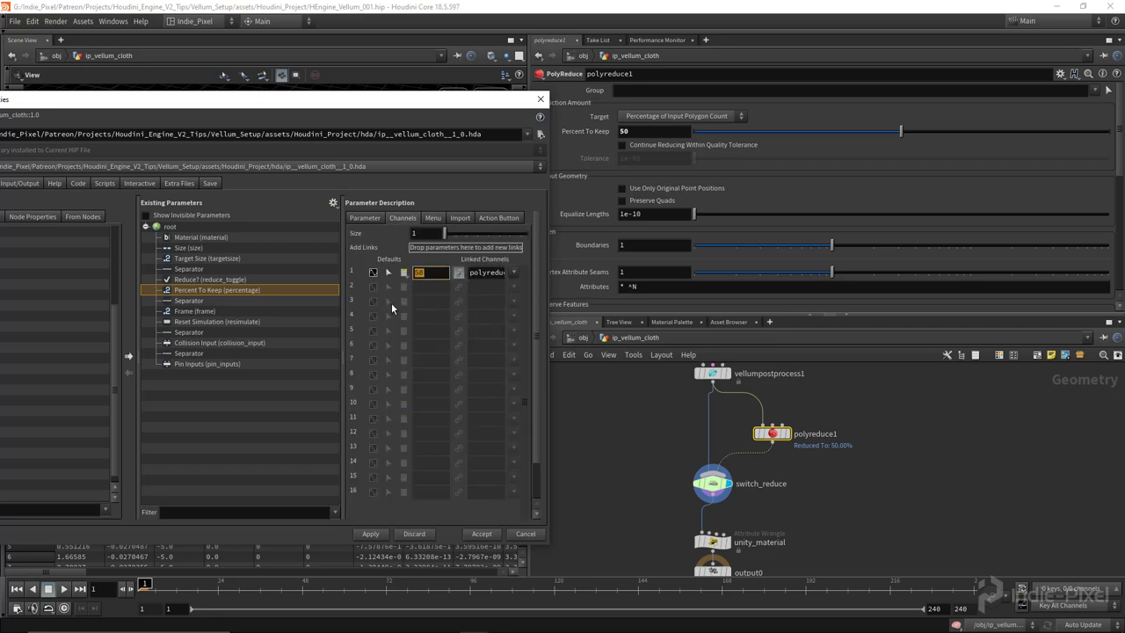
pyautogui.click(372, 222)
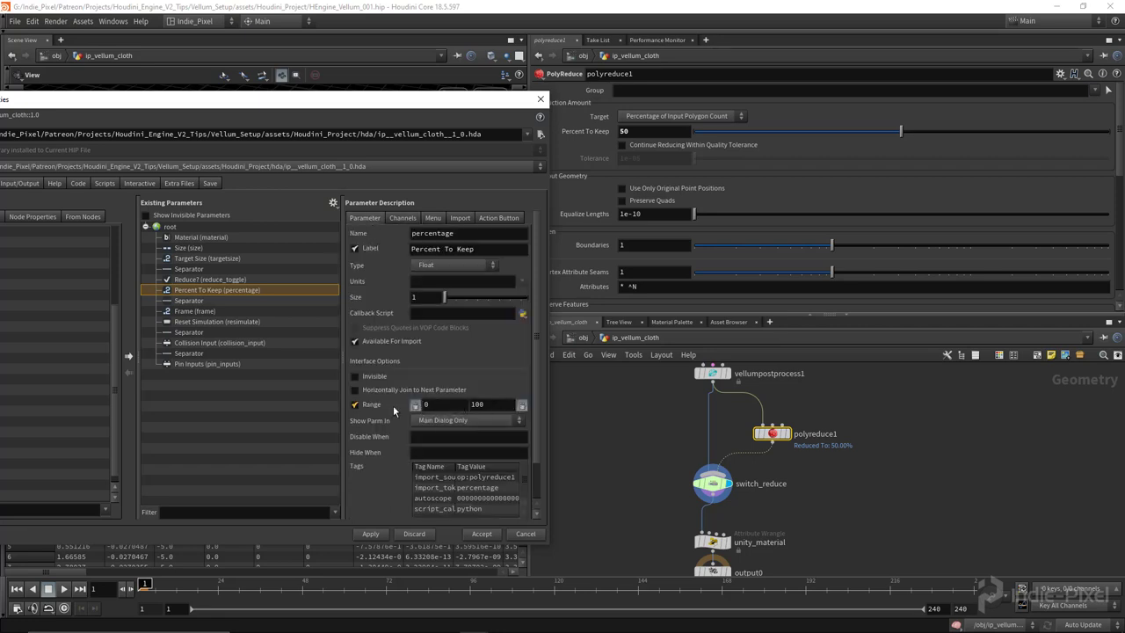
pyautogui.click(485, 532)
# Step: Save the ip_vellum_cloth asset's node type with the new reduction parameters
pyautogui.moveTo(874, 549); pyautogui.dragTo(839, 537, button='middle')
pyautogui.rightClick(638, 337)
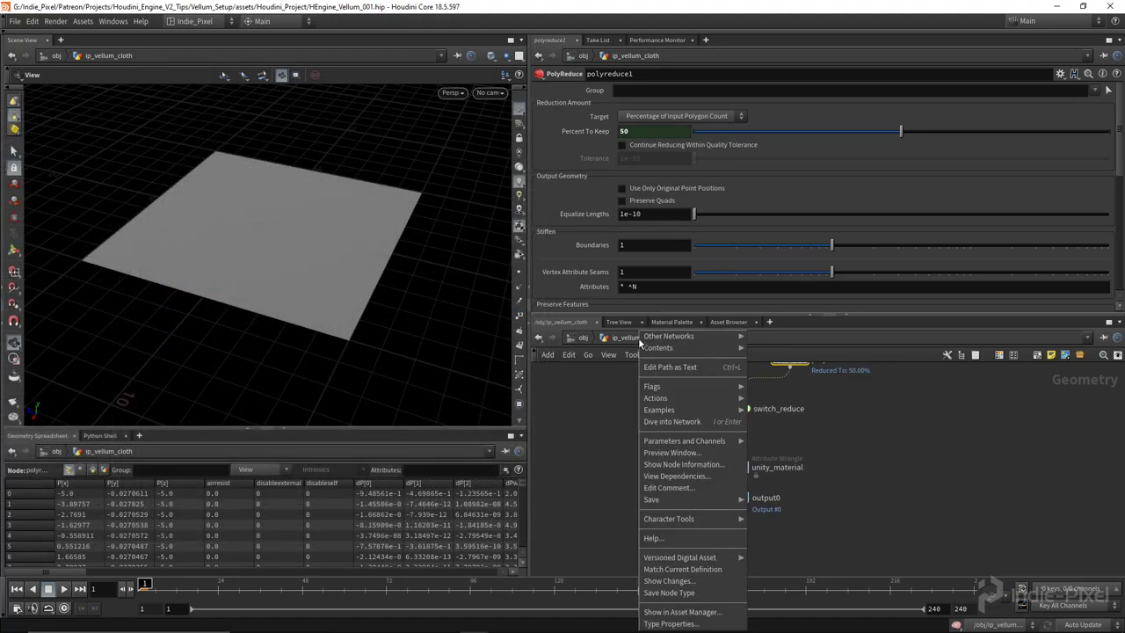
pyautogui.click(681, 594)
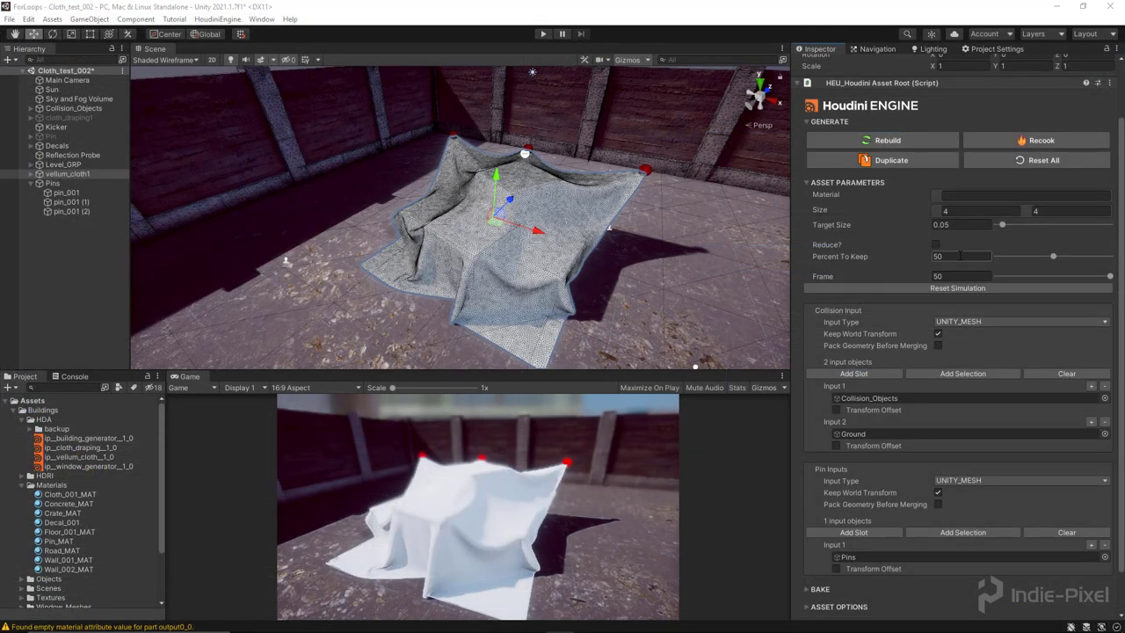
# Step: Switch to Unity, enable Reduce? on vellum_cloth1 and set Percent To Keep to 20
pyautogui.click(937, 246)
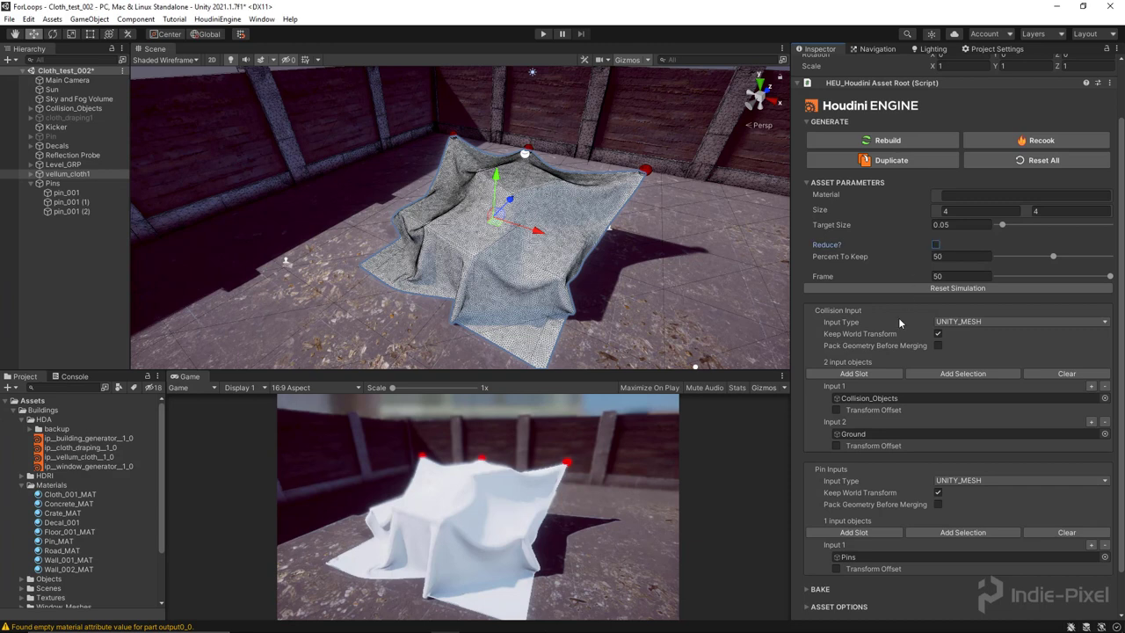
pyautogui.click(959, 256)
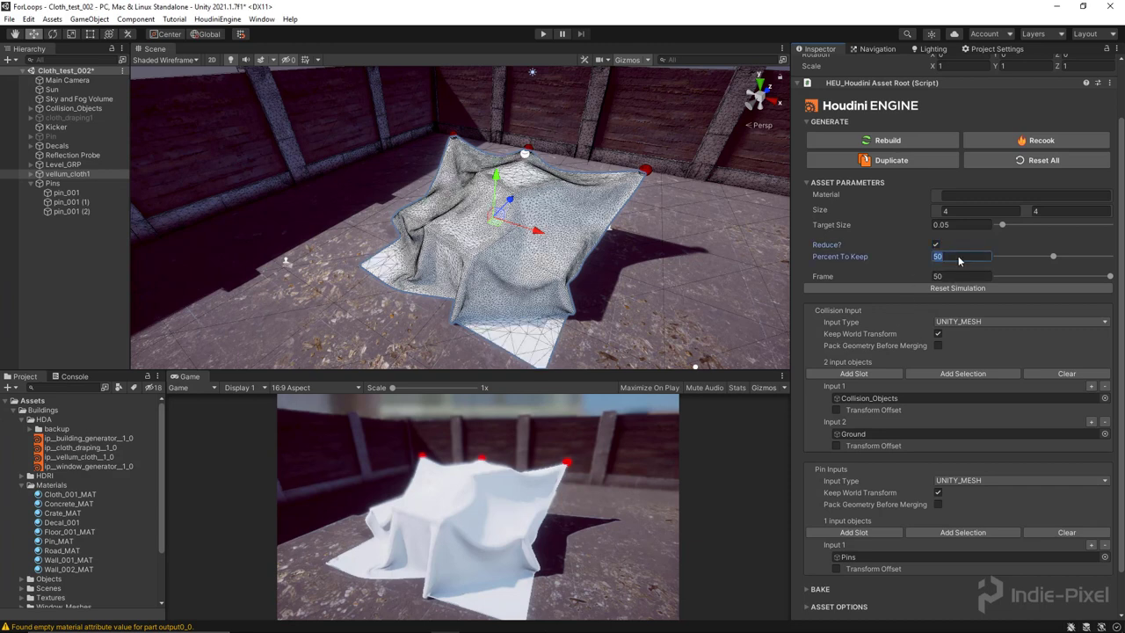
pyautogui.write('20')
pyautogui.press('Return')
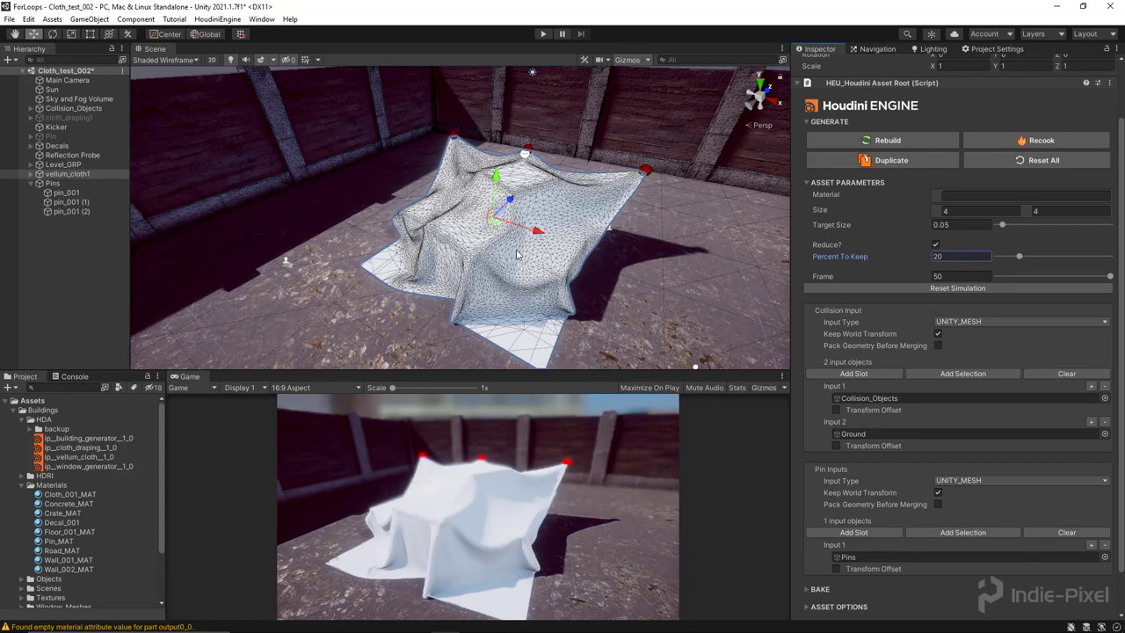
# Step: Set vellum_cloth1's Percent To Keep to 10 to reduce the cloth mesh further
pyautogui.keyDown('alt'); pyautogui.moveTo(516, 257); pyautogui.dragTo(646, 257); pyautogui.keyUp('alt')
pyautogui.click(967, 255)
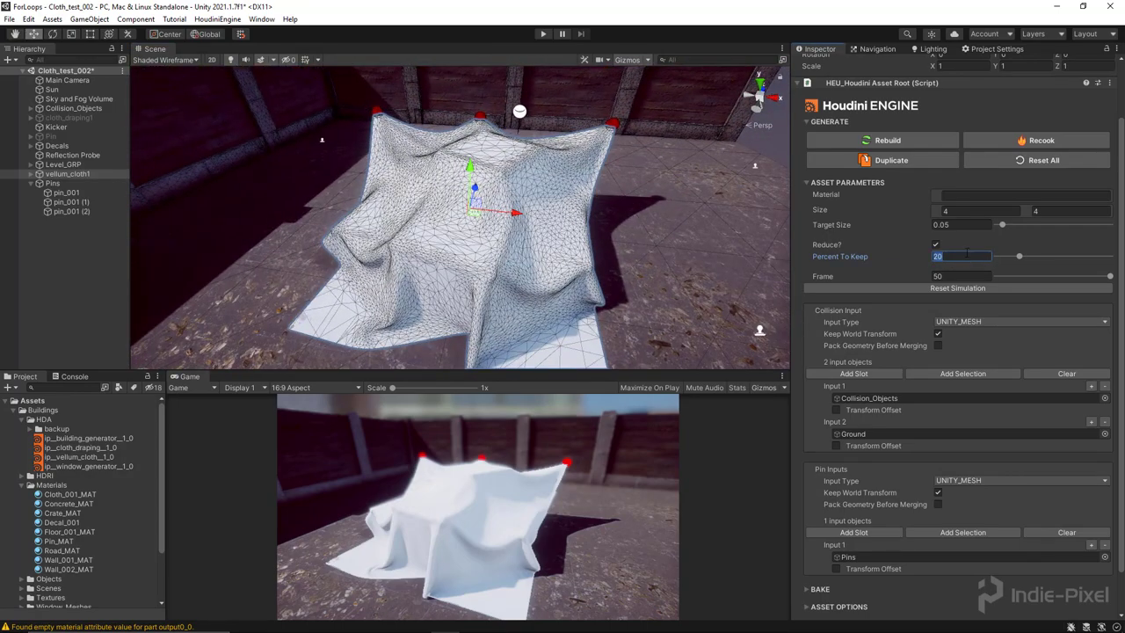
pyautogui.write('10')
pyautogui.press('Return')
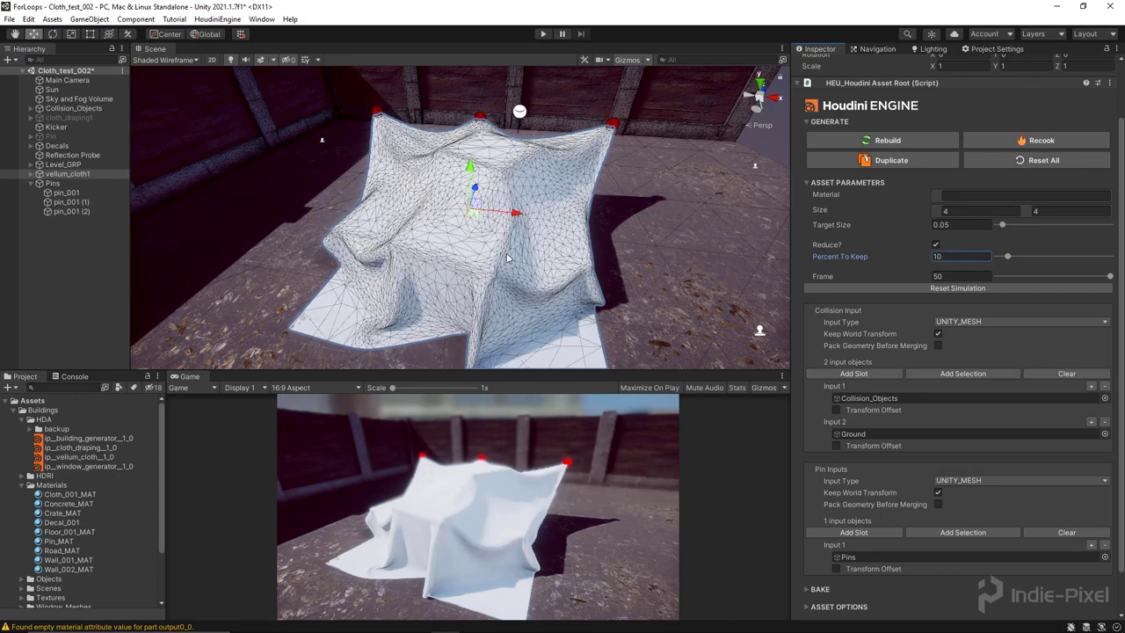
# Step: Change the Scene view's draw mode to Shaded to view the reduced cloth without wireframe
pyautogui.moveTo(510, 260)
pyautogui.keyDown('alt'); pyautogui.mouseDown()
pyautogui.moveTo(425, 268)
pyautogui.moveTo(316, 228)
pyautogui.moveTo(439, 228)
pyautogui.moveTo(778, 269)
pyautogui.moveTo(738, 185)
pyautogui.moveTo(615, 202)
pyautogui.moveTo(668, 246)
pyautogui.mouseUp(); pyautogui.keyUp('alt')
pyautogui.click(164, 58)
pyautogui.click(165, 80)
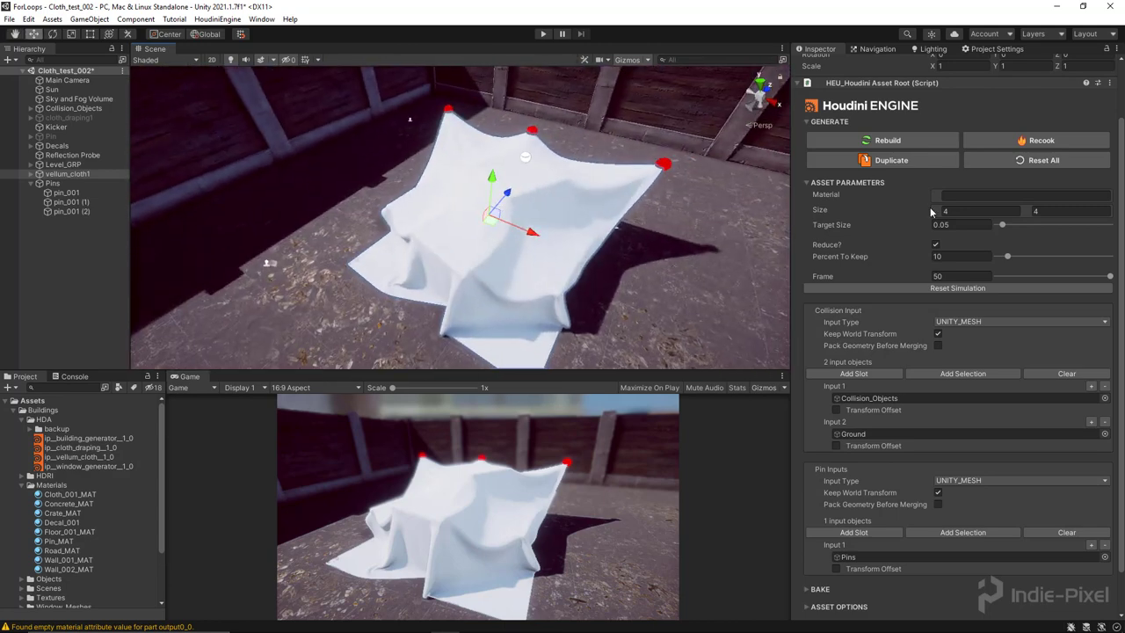
# Step: Copy the asset path of Cloth_001_MAT and paste it into vellum_cloth1's Material parameter
pyautogui.click(968, 194)
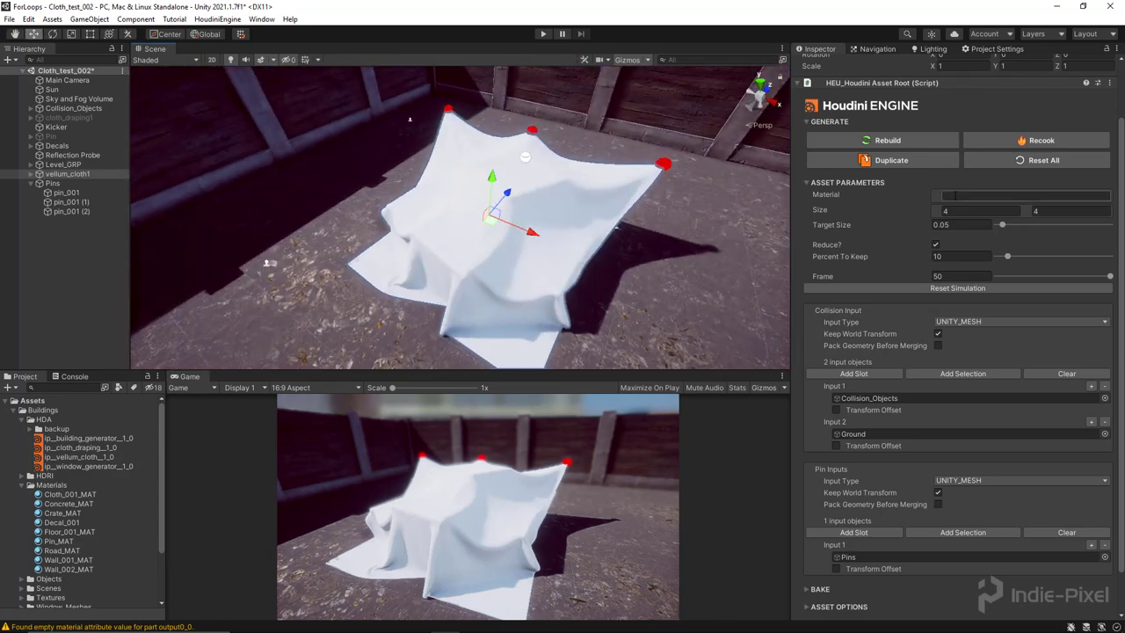
pyautogui.rightClick(66, 495)
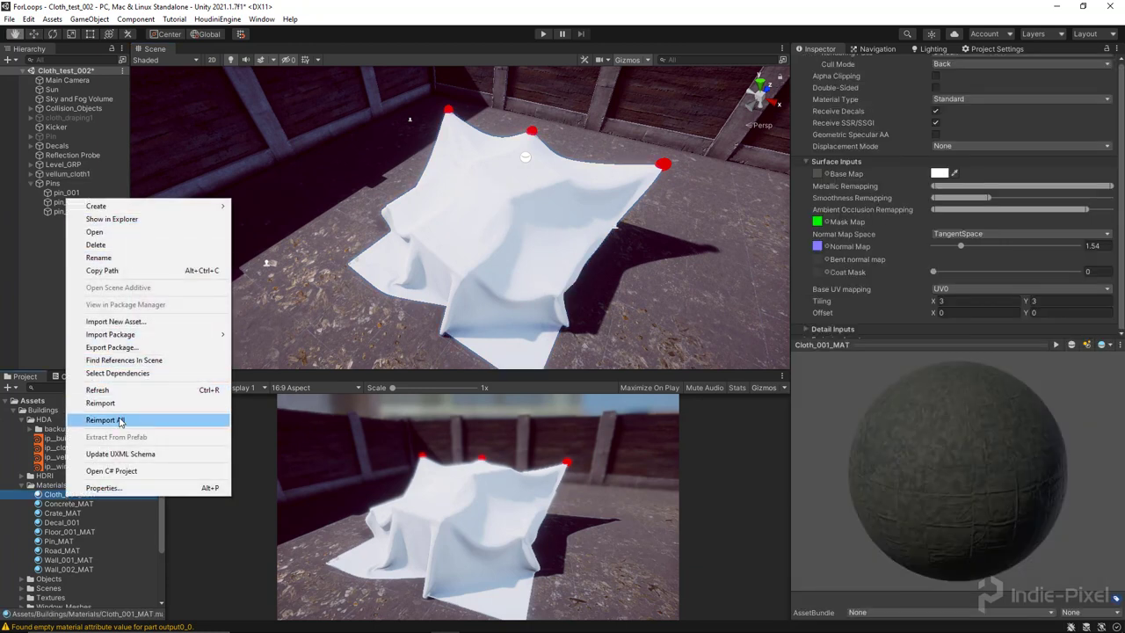
pyautogui.click(102, 270)
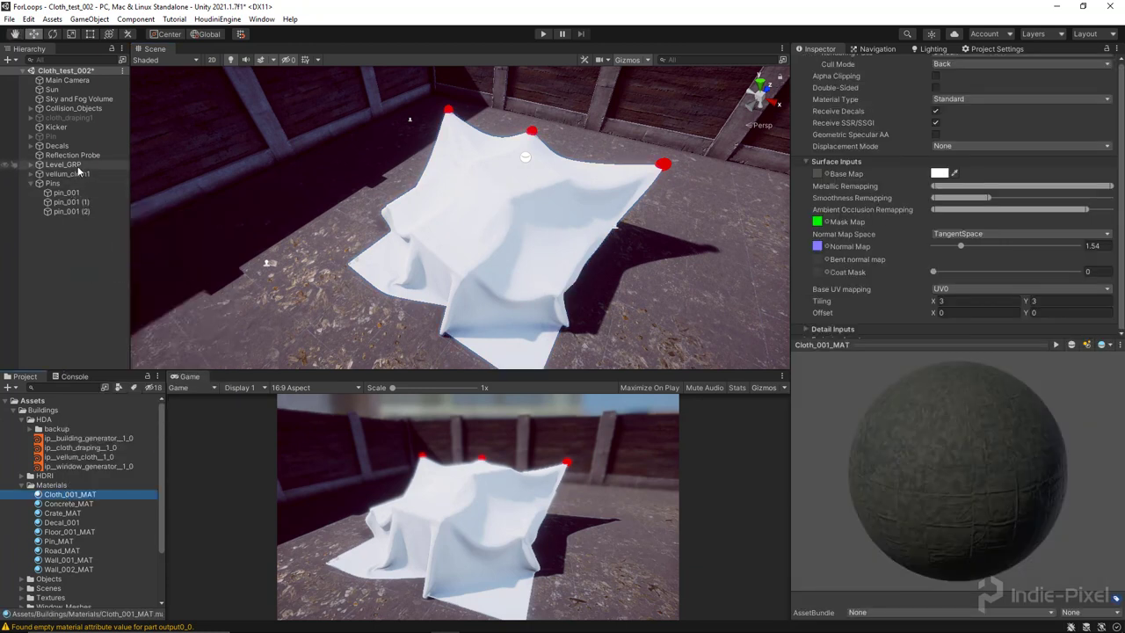
pyautogui.click(78, 173)
pyautogui.rightClick(1004, 197)
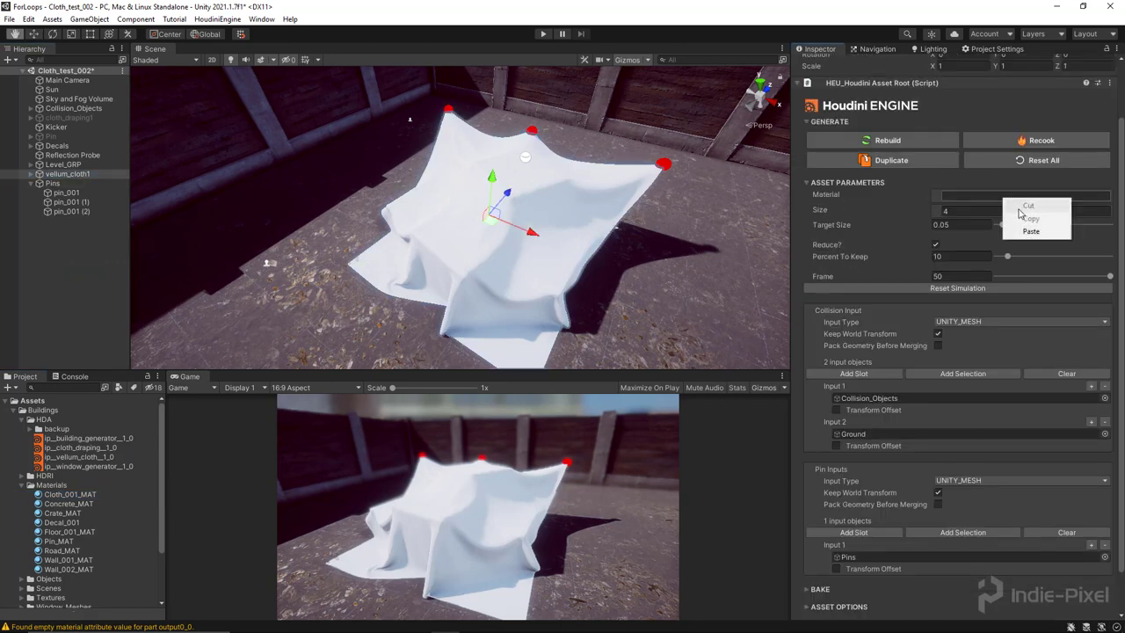
pyautogui.click(1042, 231)
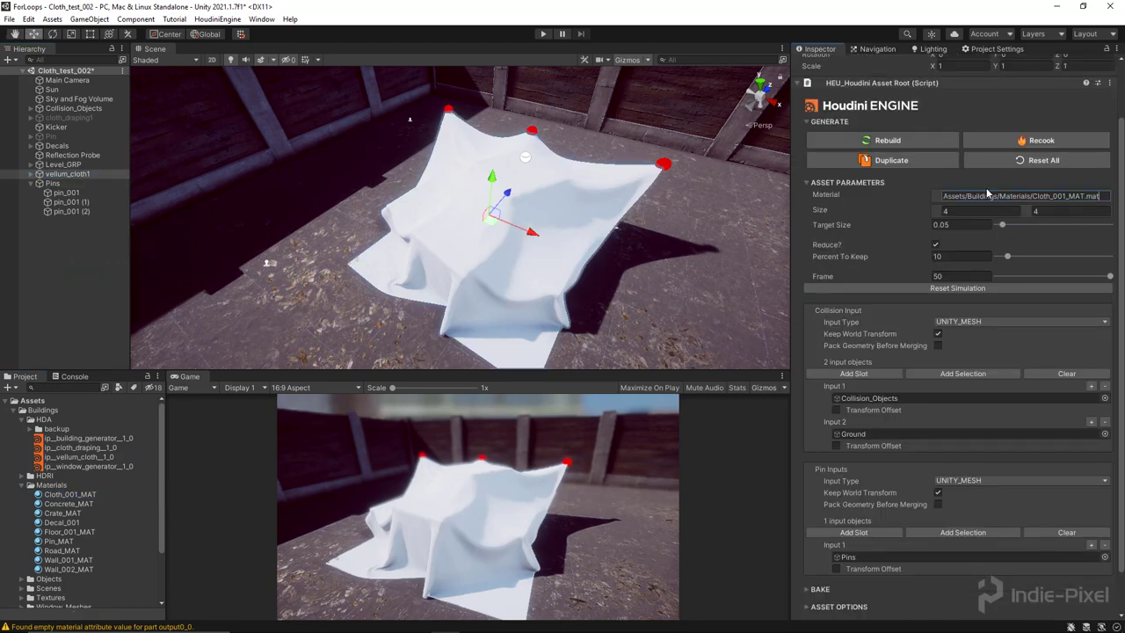
pyautogui.keyDown('alt'); pyautogui.moveTo(552, 264); pyautogui.dragTo(597, 269); pyautogui.keyUp('alt')
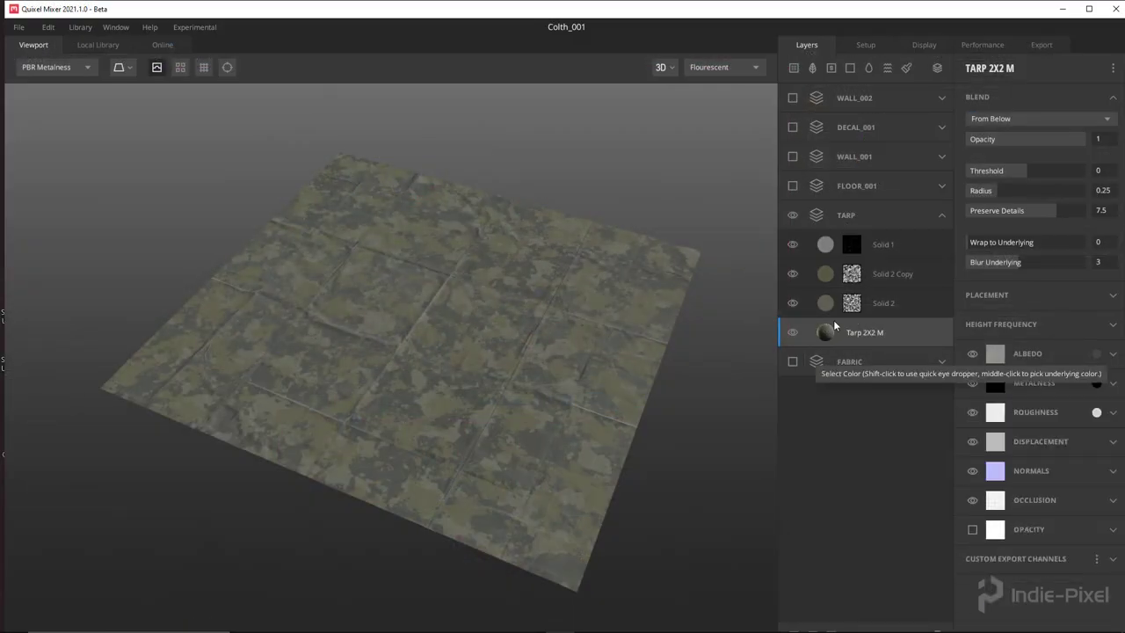
# Step: Switch to Quixel Mixer and toggle the TARP group's Solid 1 and Solid 2 Copy layers off and on to examine the camouflage
pyautogui.click(791, 245)
pyautogui.click(790, 246)
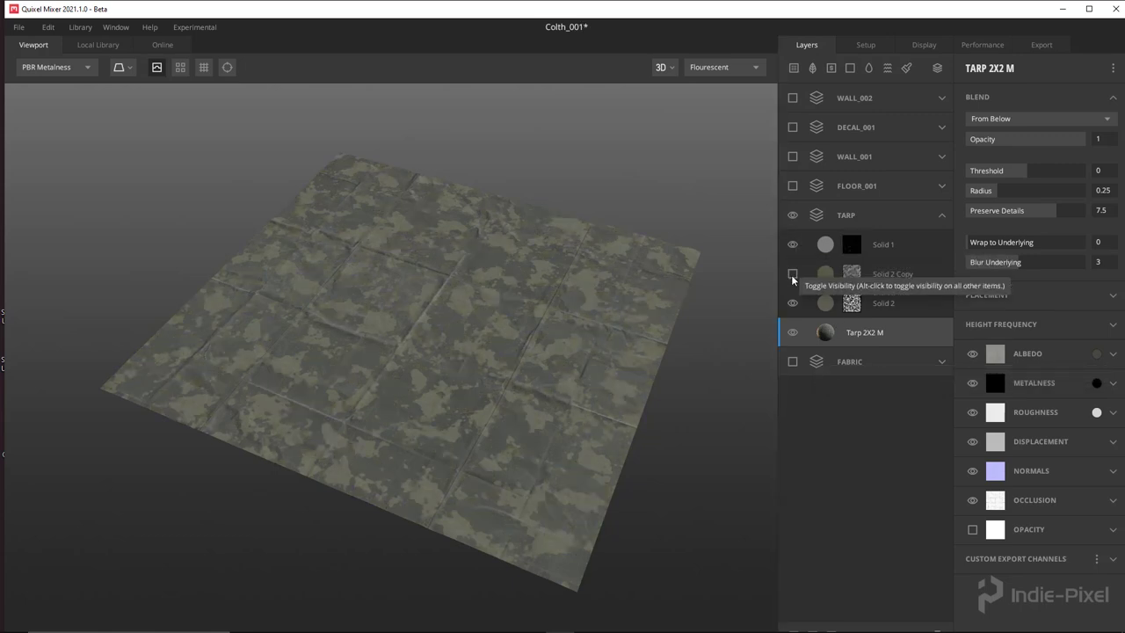
pyautogui.click(792, 274)
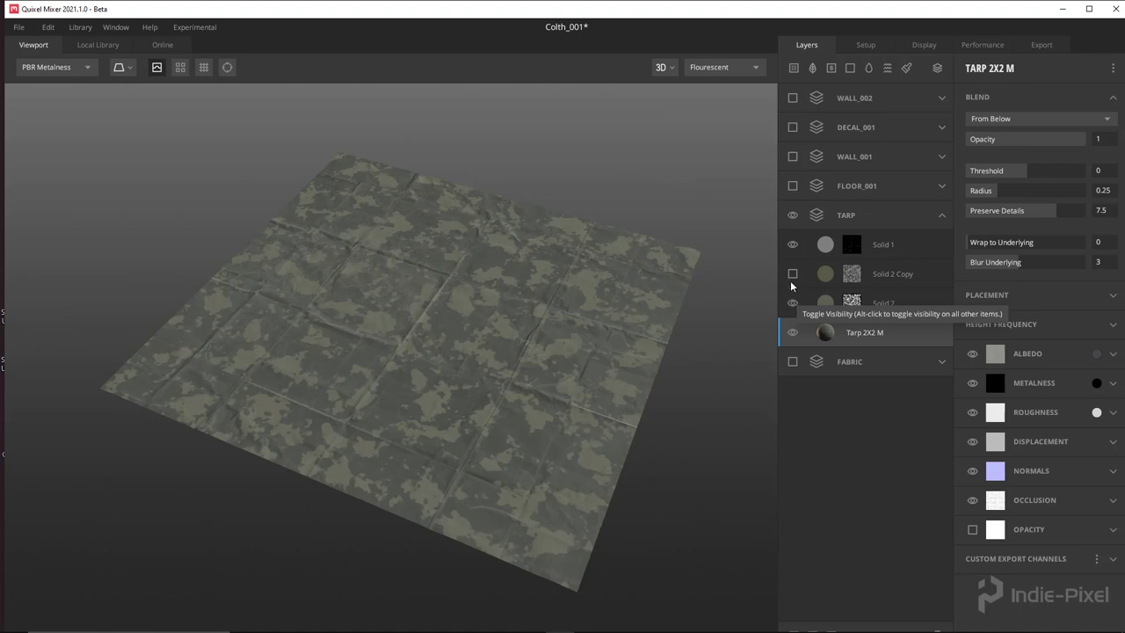
pyautogui.click(792, 273)
pyautogui.click(852, 274)
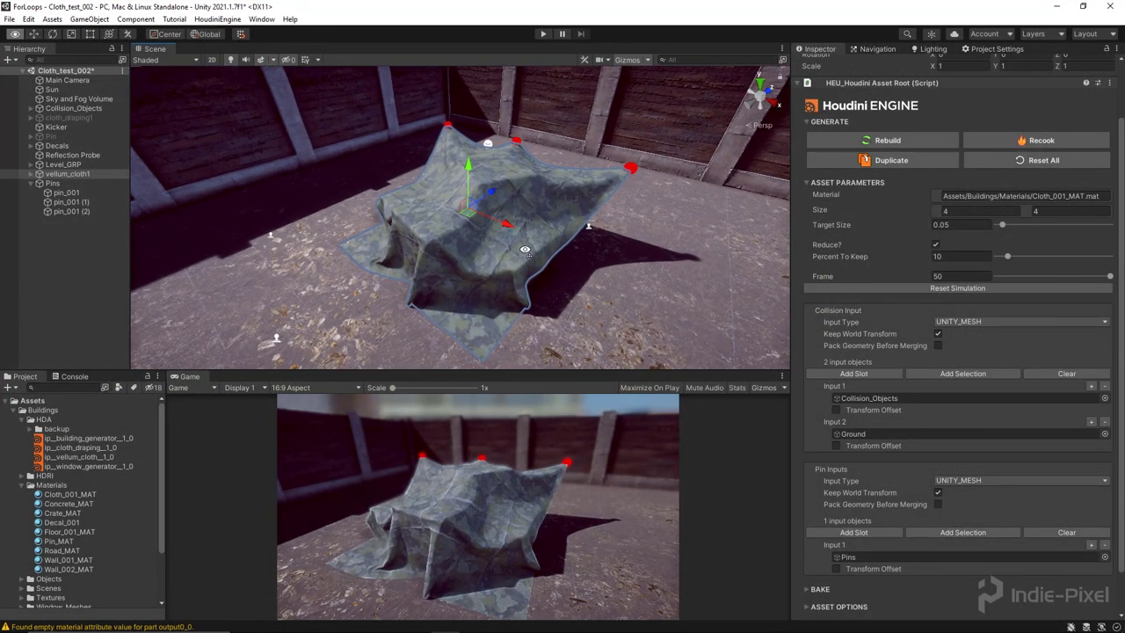
pyautogui.press('alt')
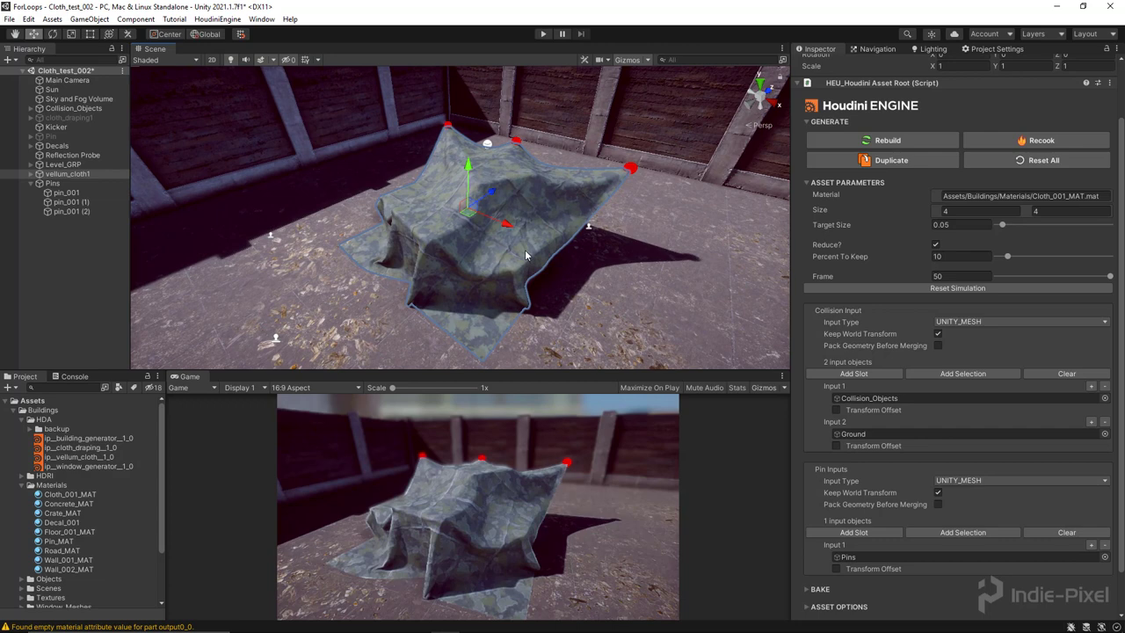